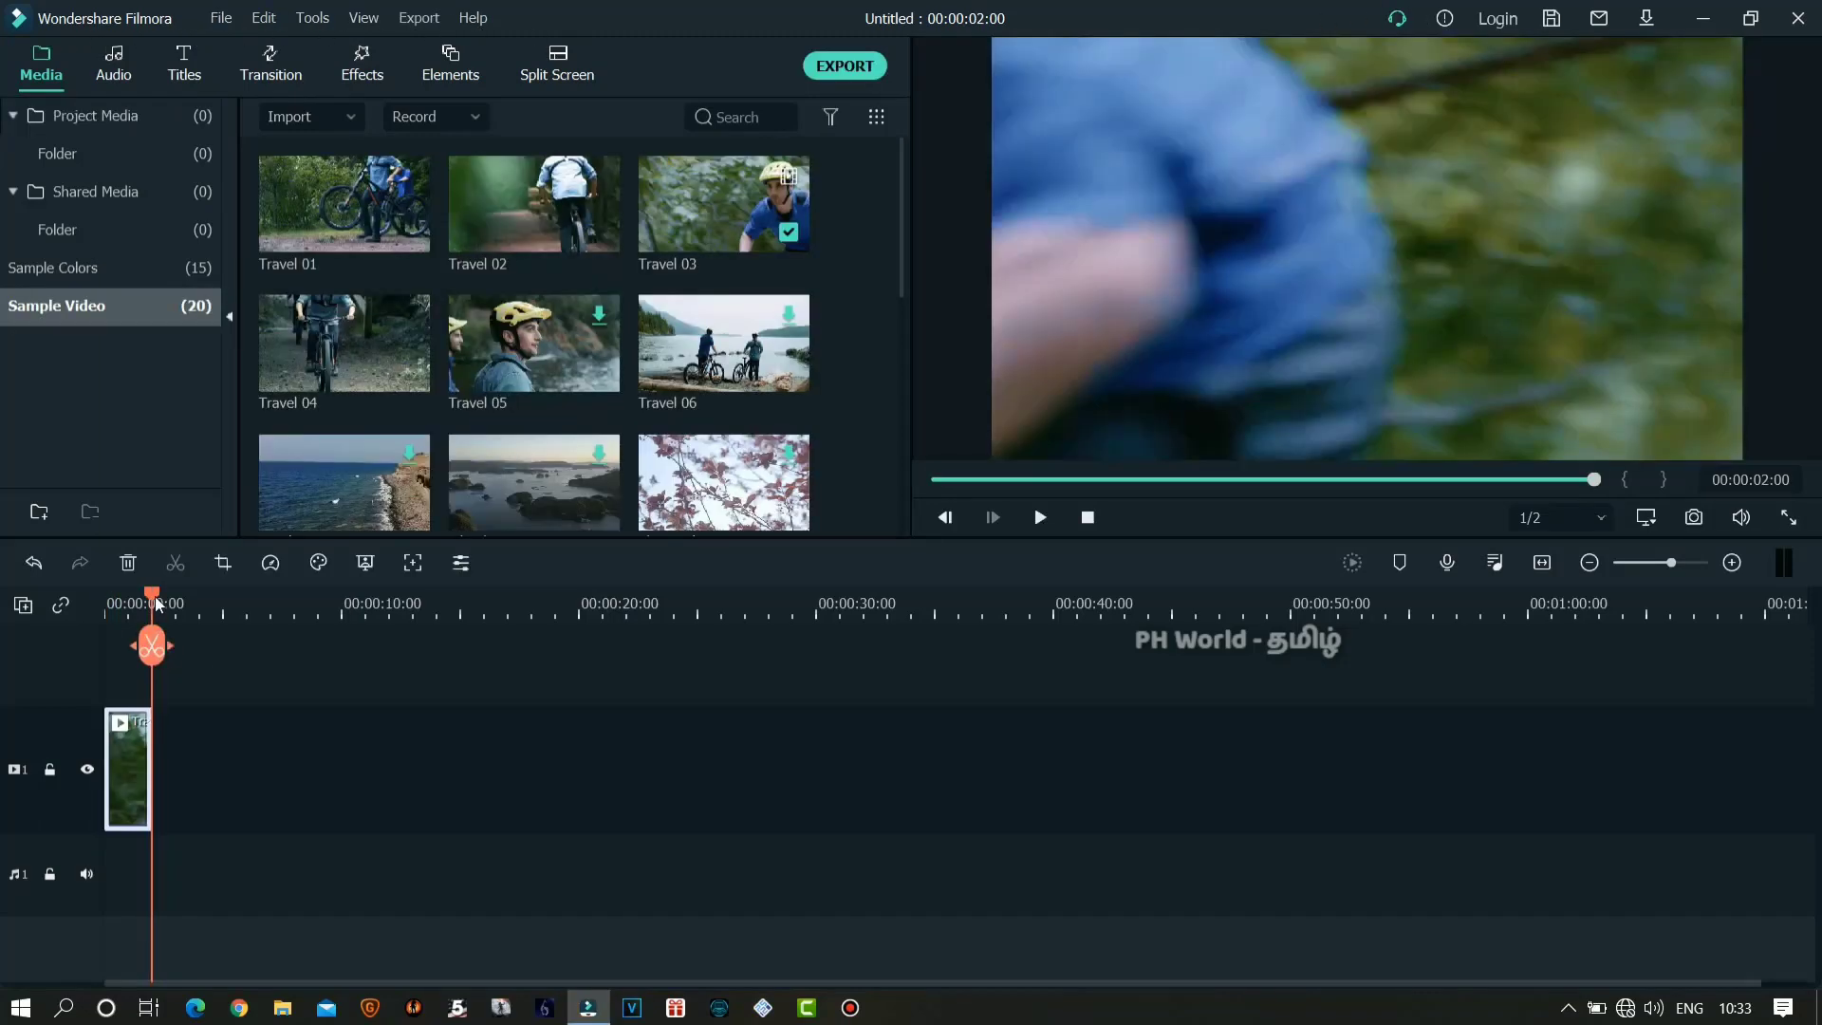
pyautogui.moveTo(157, 604); pyautogui.dragTo(132, 611)
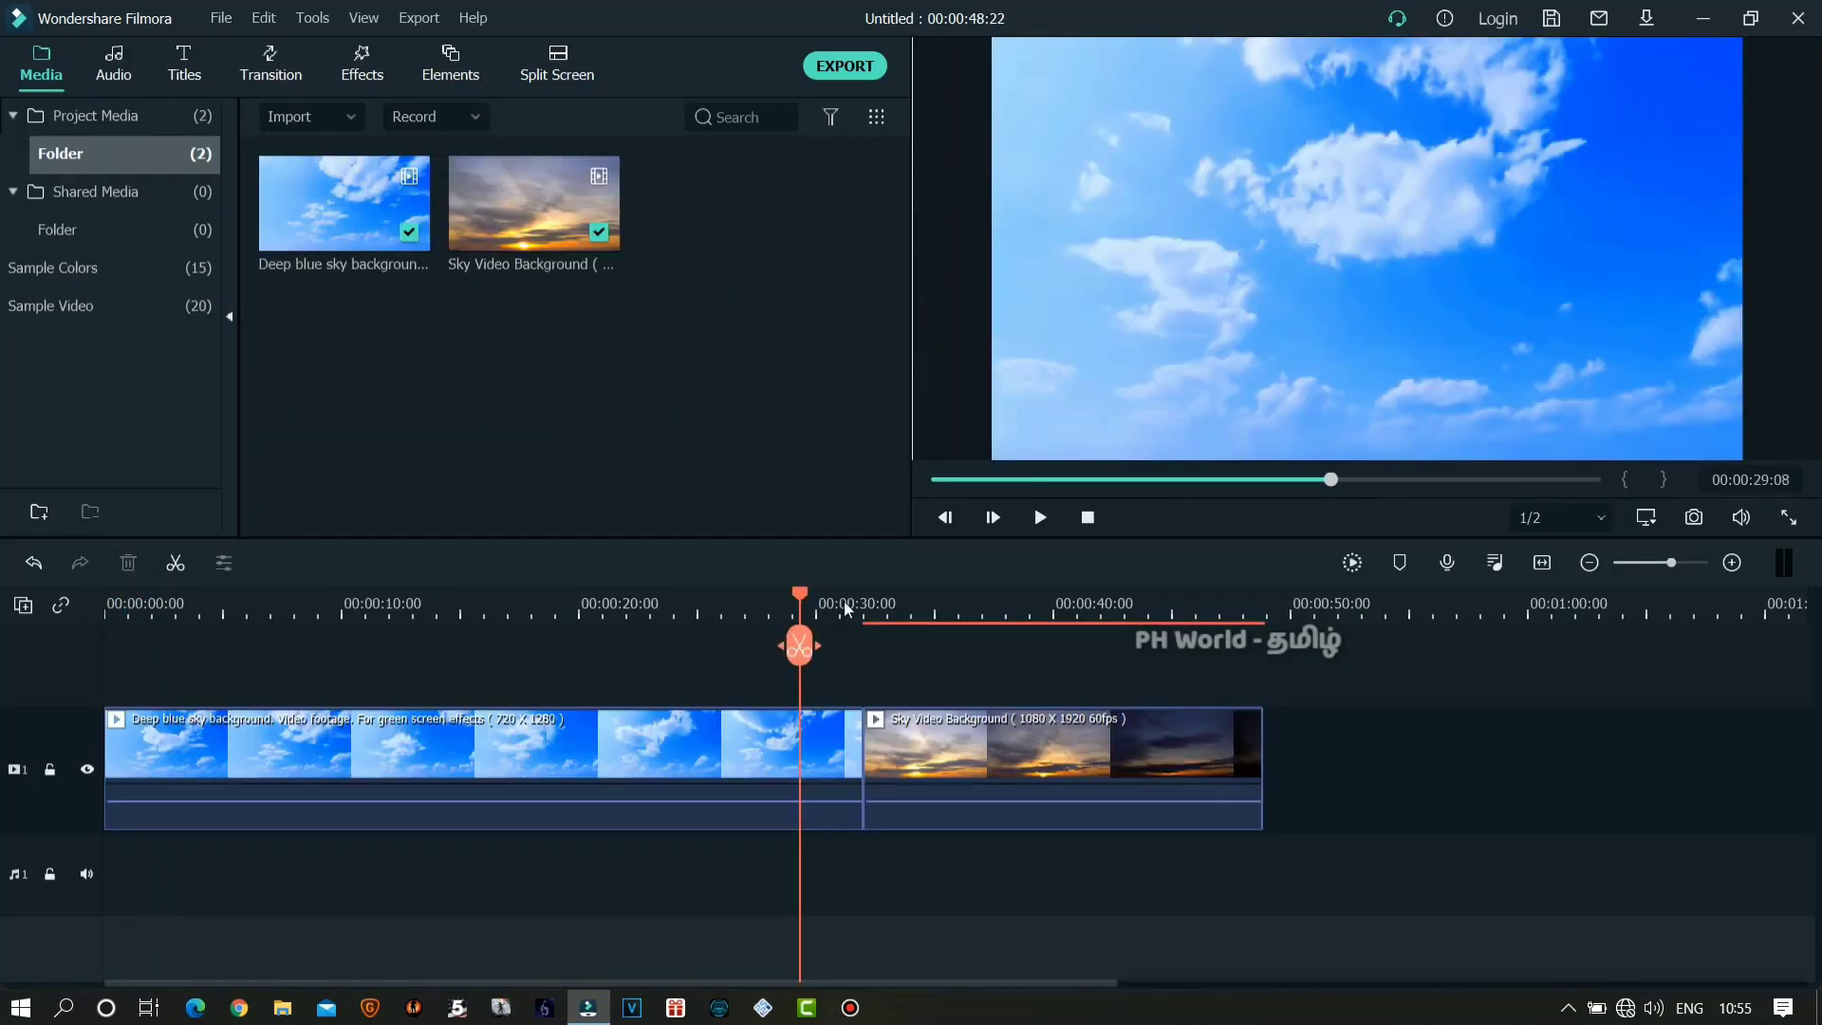
pyautogui.moveTo(799, 634); pyautogui.dragTo(988, 625)
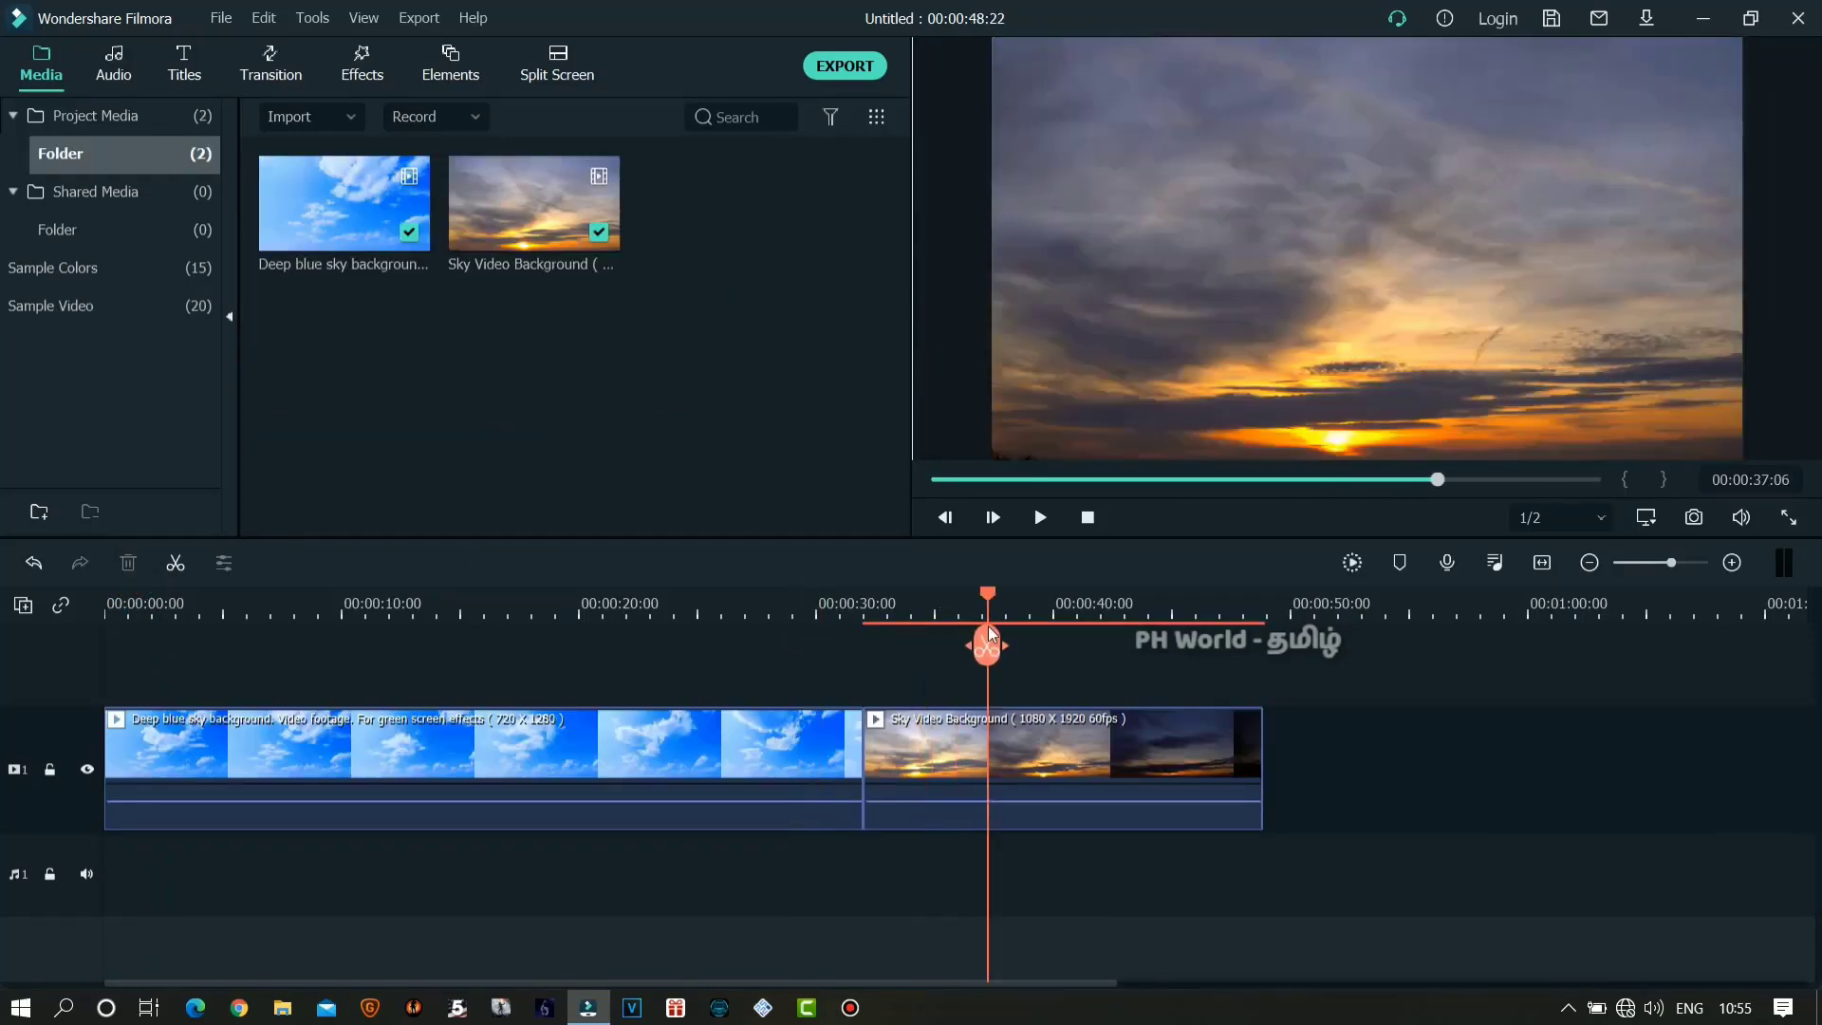
pyautogui.rightClick(1040, 760)
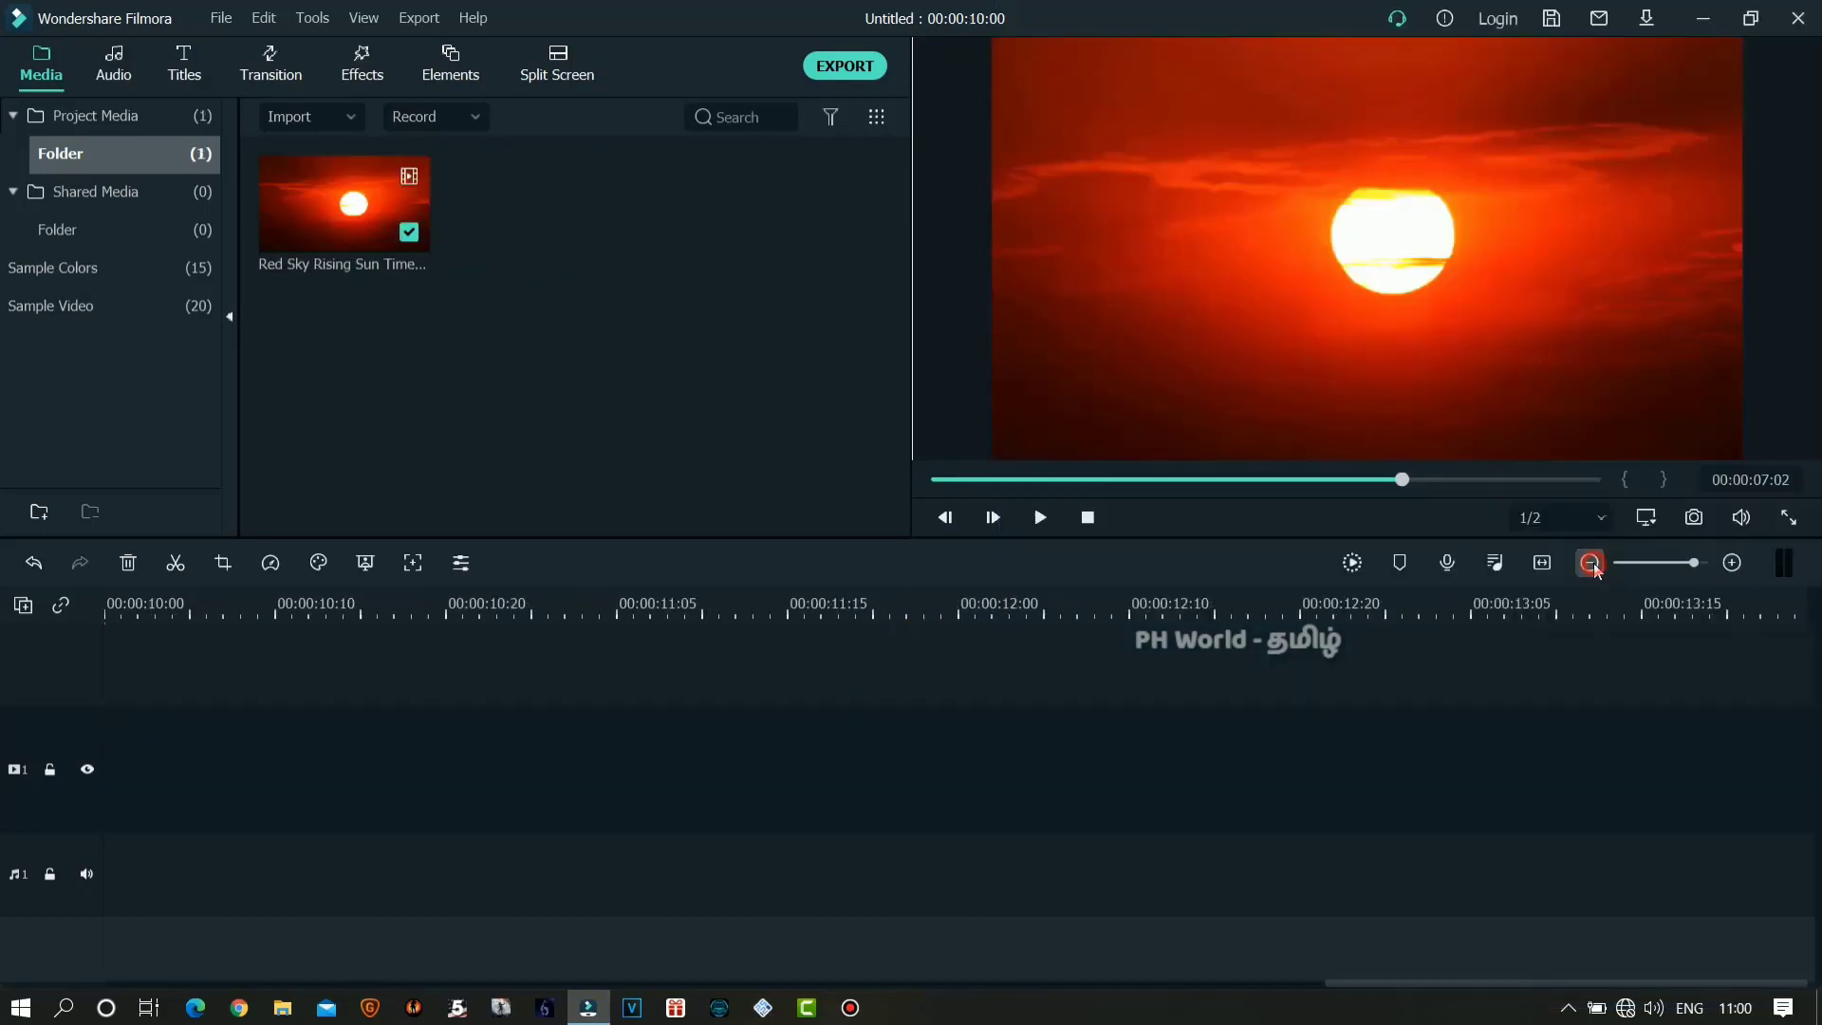
pyautogui.click(1591, 563)
pyautogui.click(1590, 562)
pyautogui.click(1591, 563)
pyautogui.click(1590, 562)
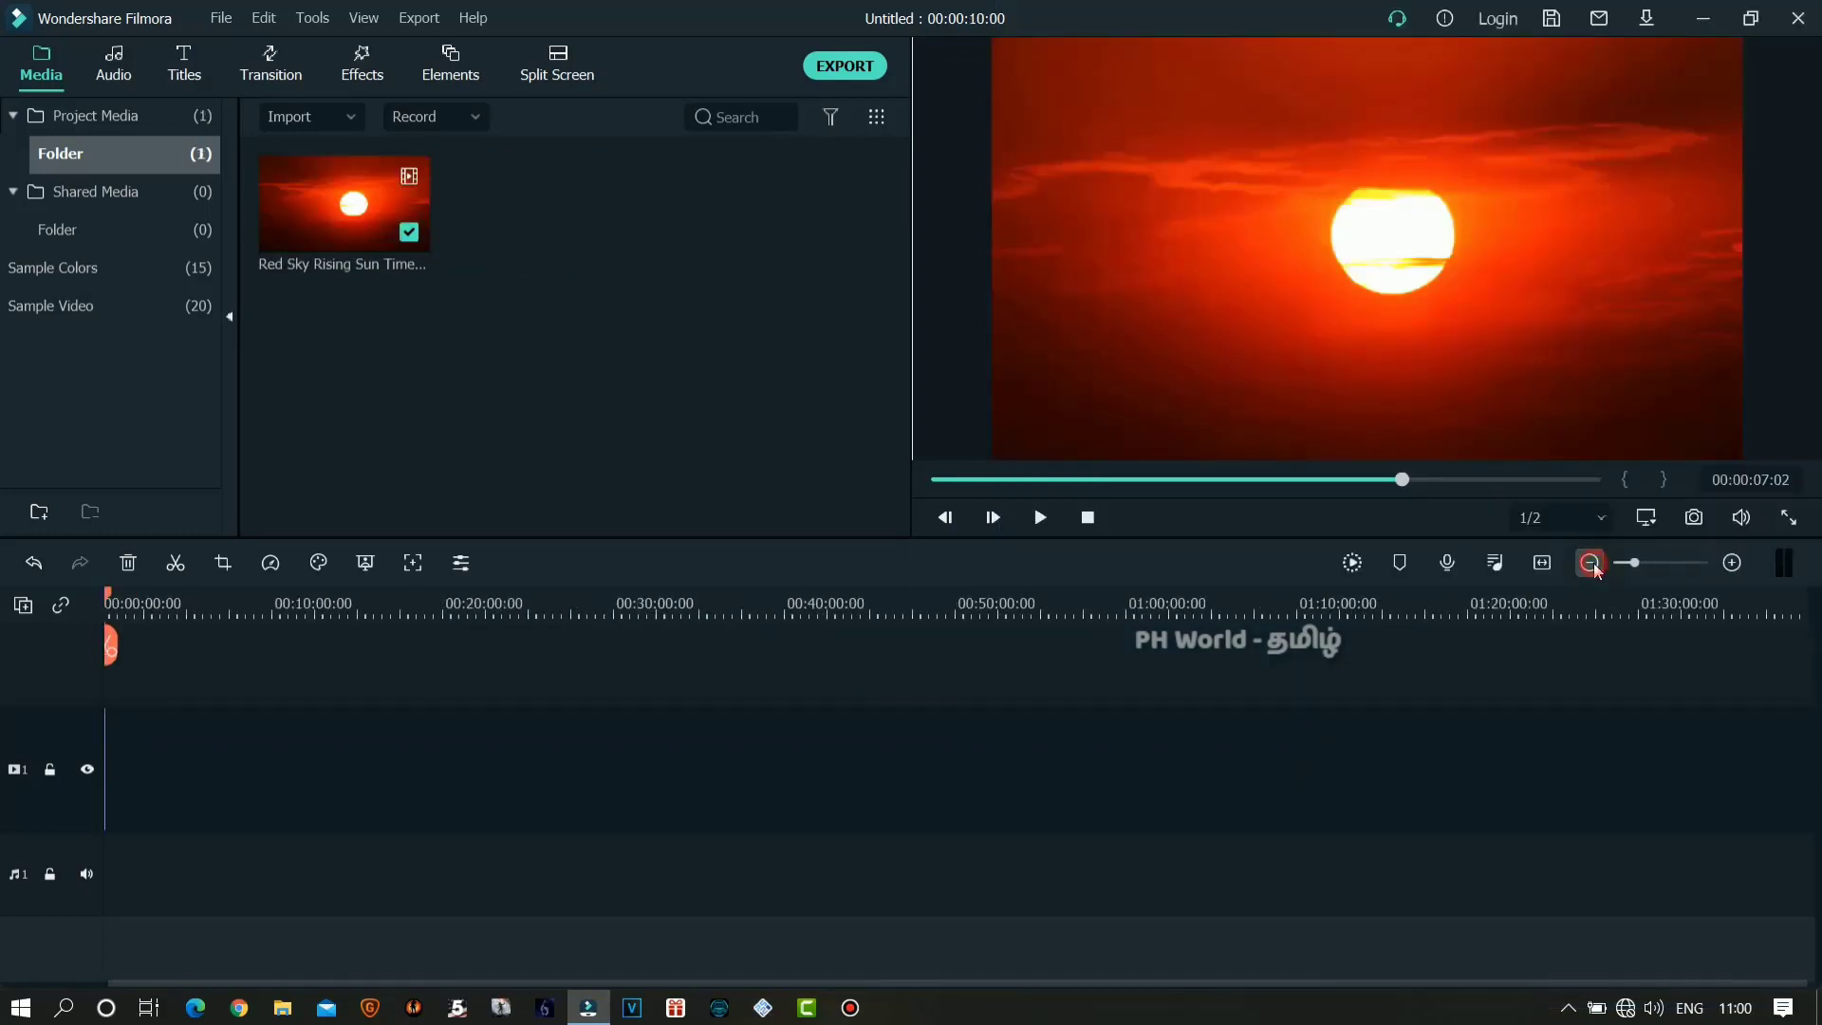
pyautogui.click(1590, 563)
pyautogui.click(1590, 563)
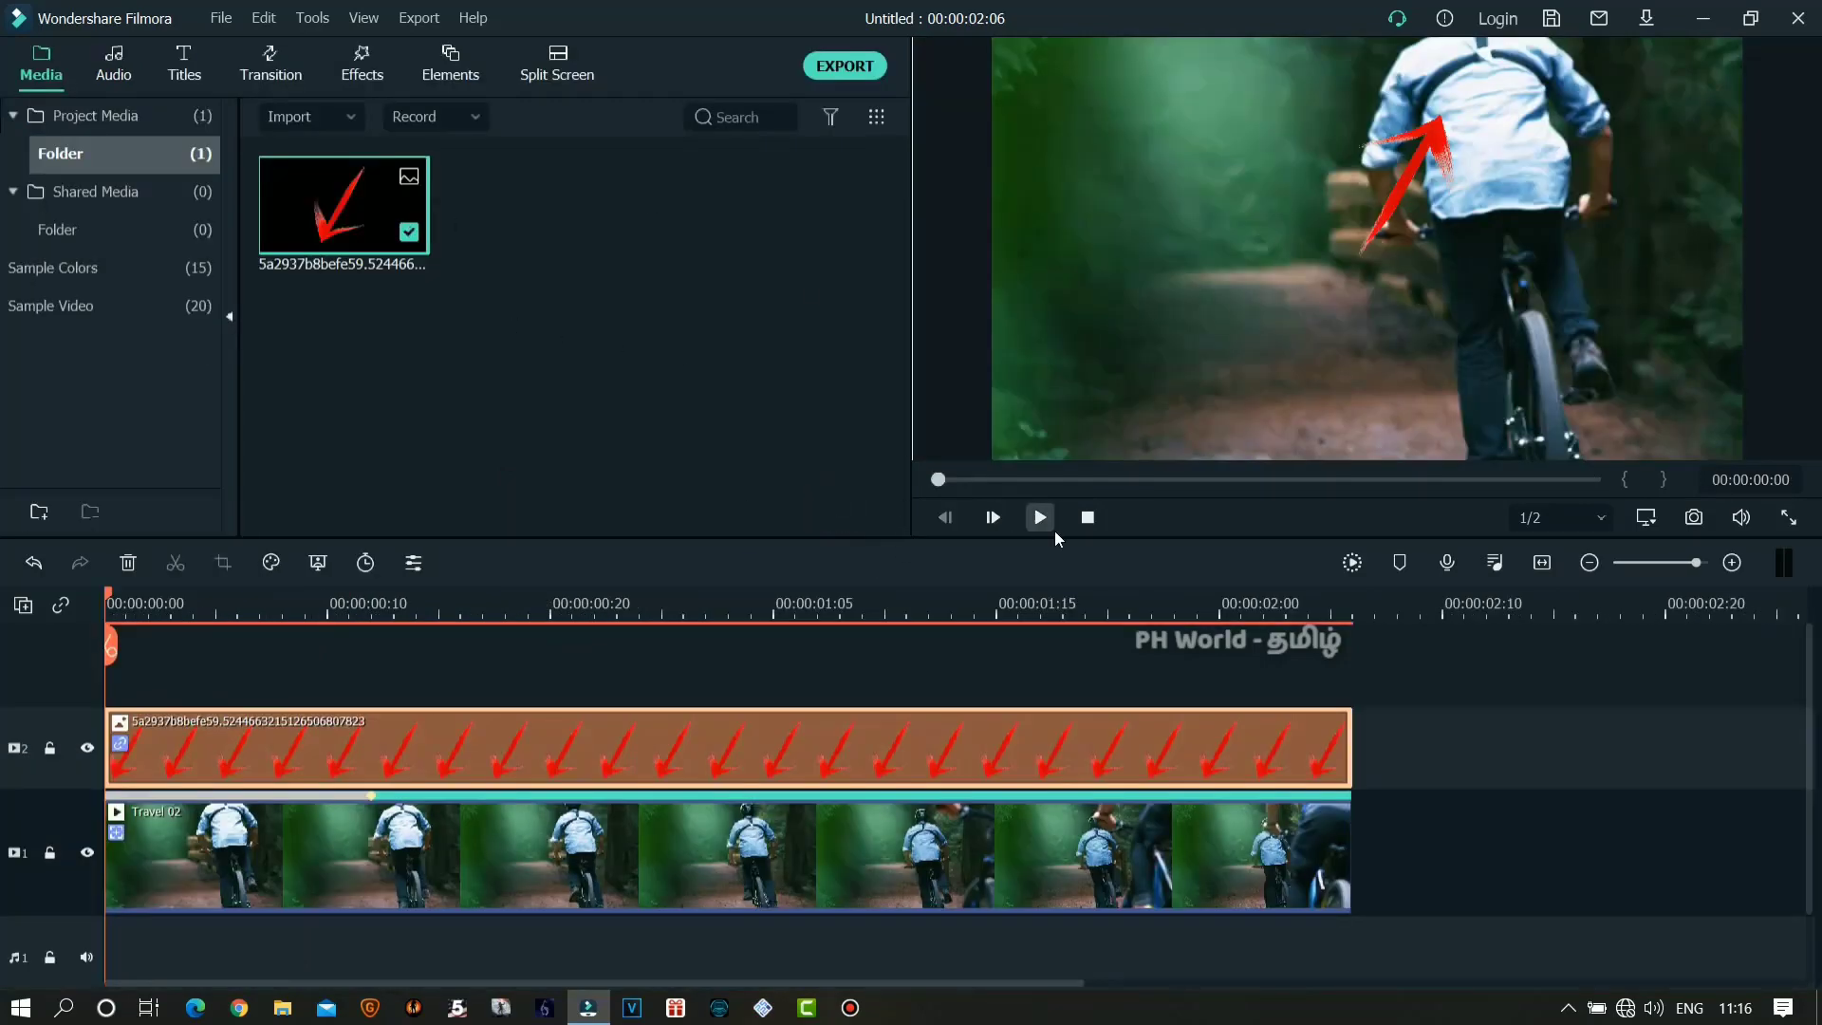
pyautogui.click(1041, 528)
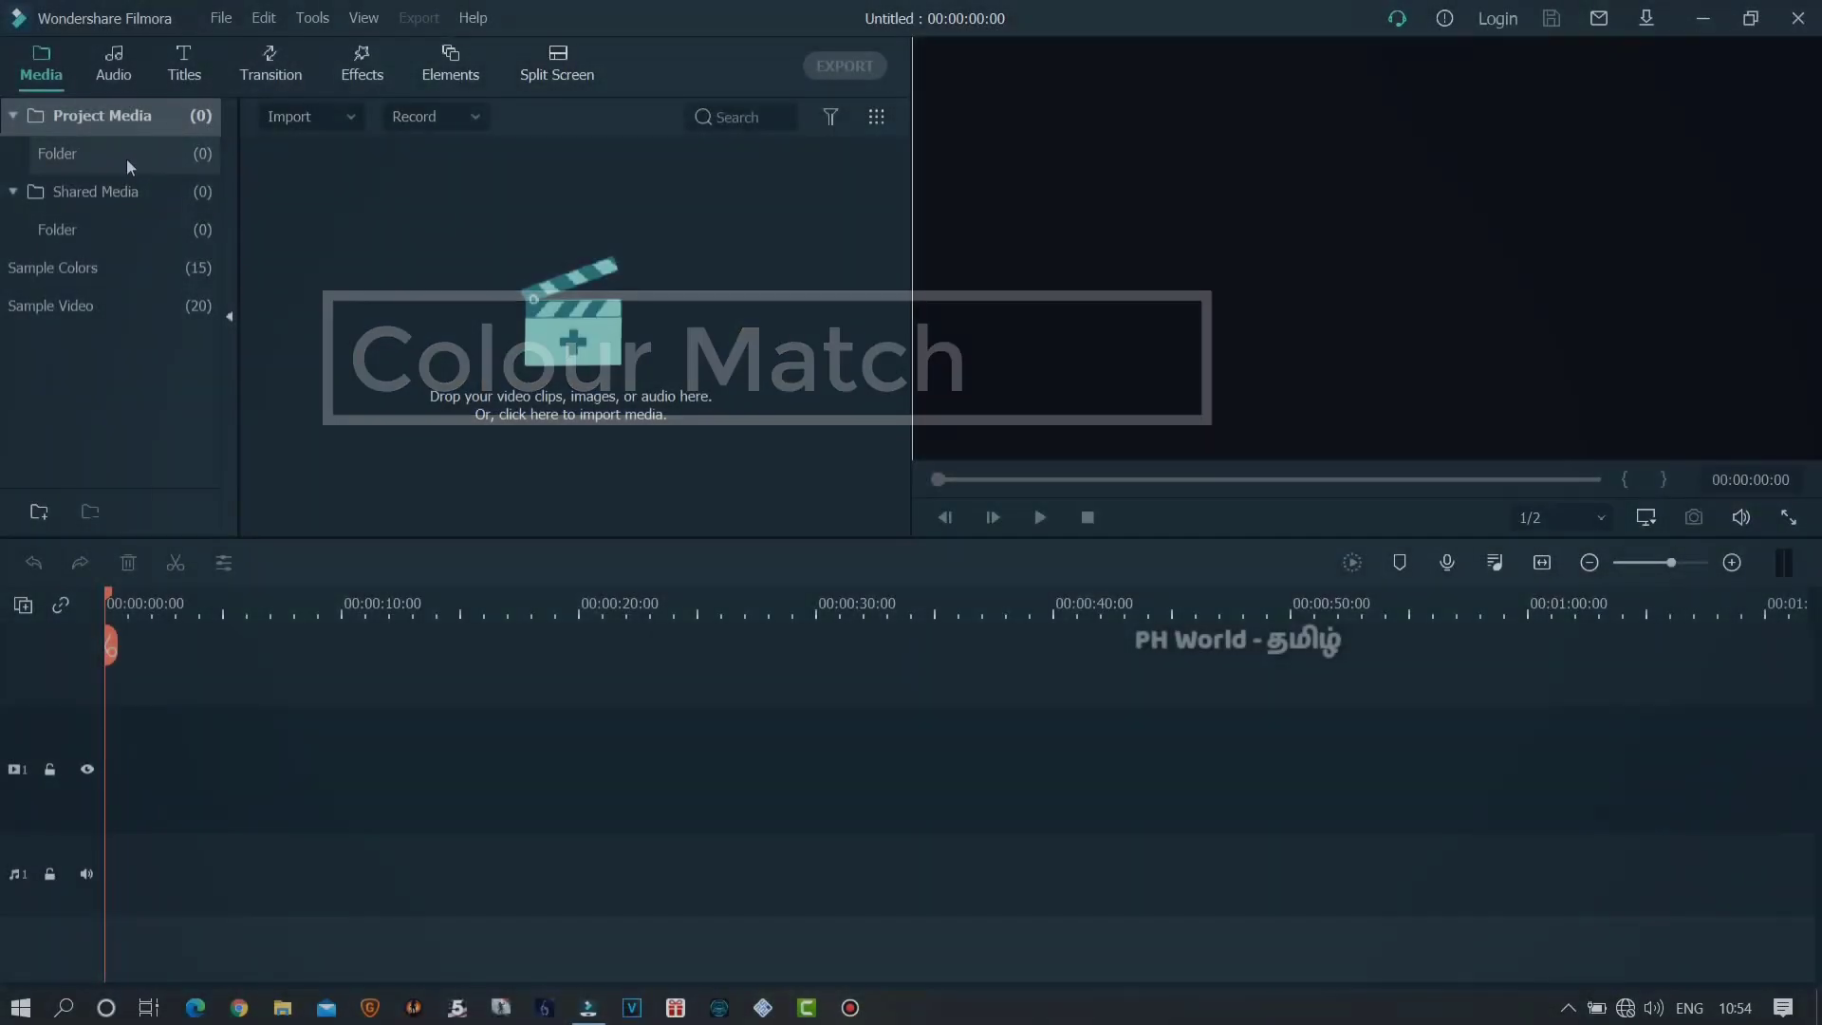
# - Import the Deep blue sky background and Sky Video Background clips from the Desktop and place them consecutively on the video track
pyautogui.click(155, 154)
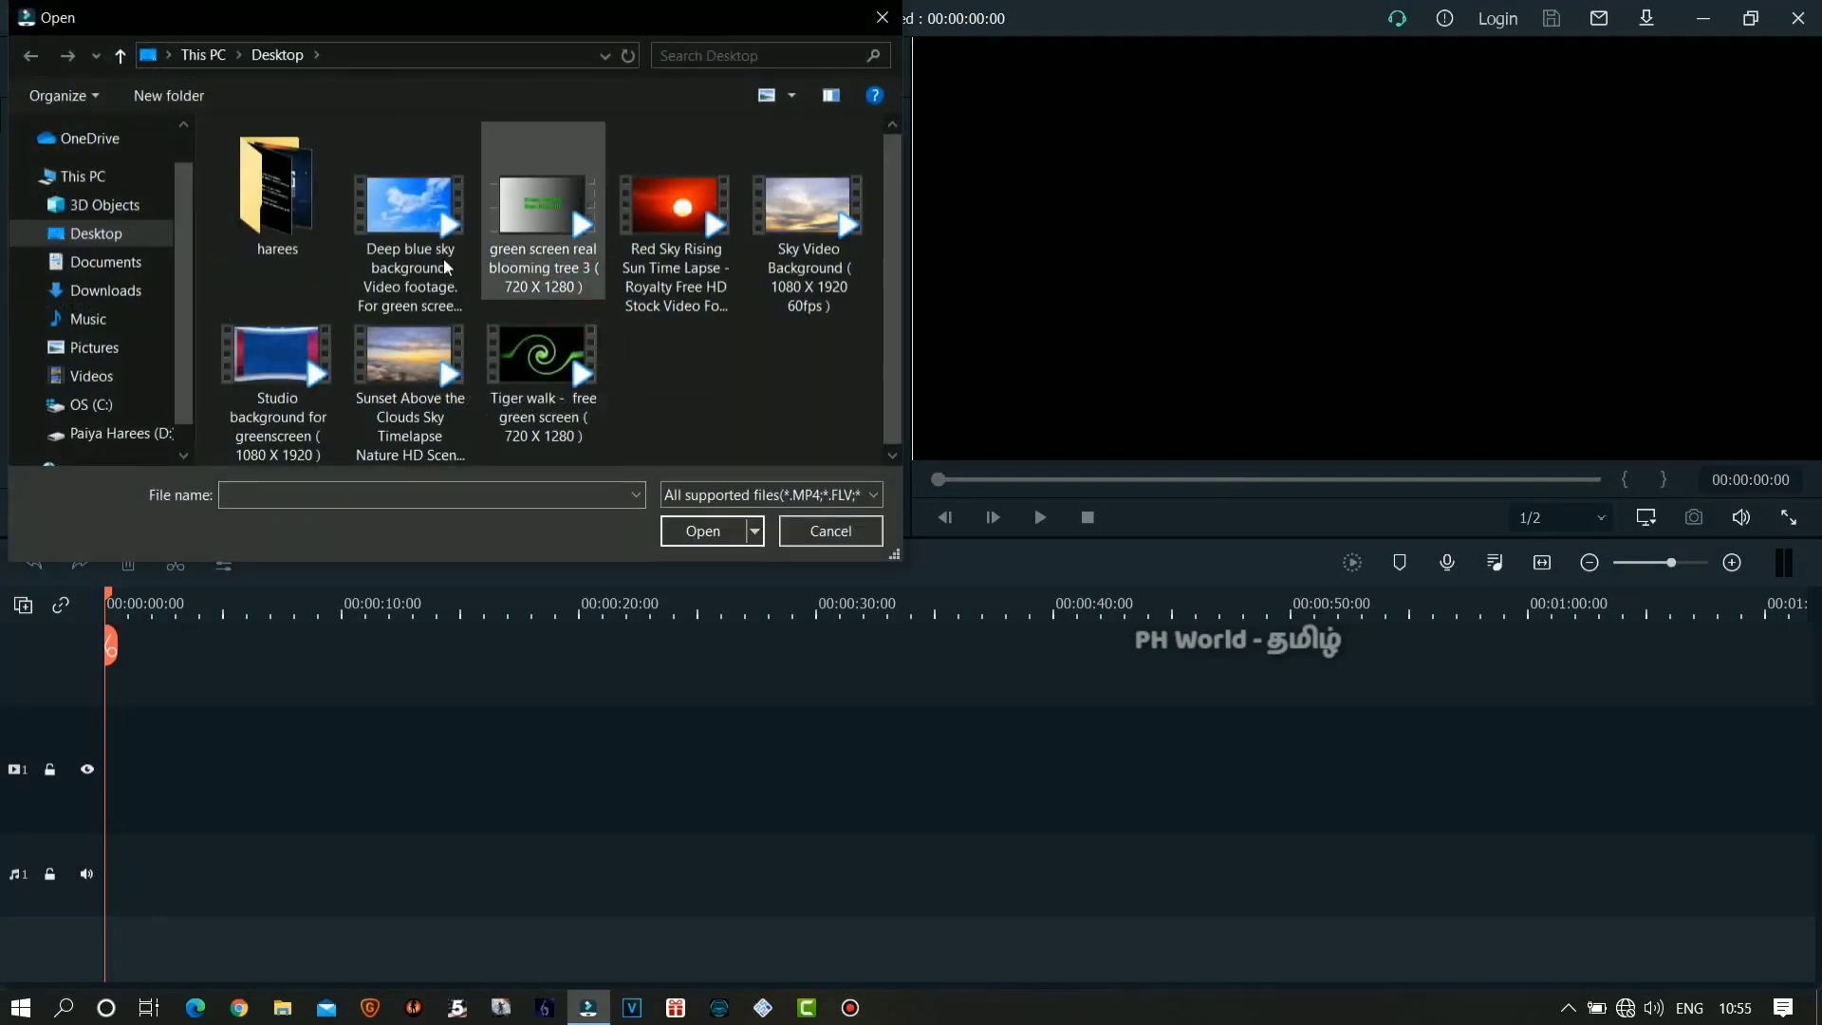
pyautogui.click(418, 256)
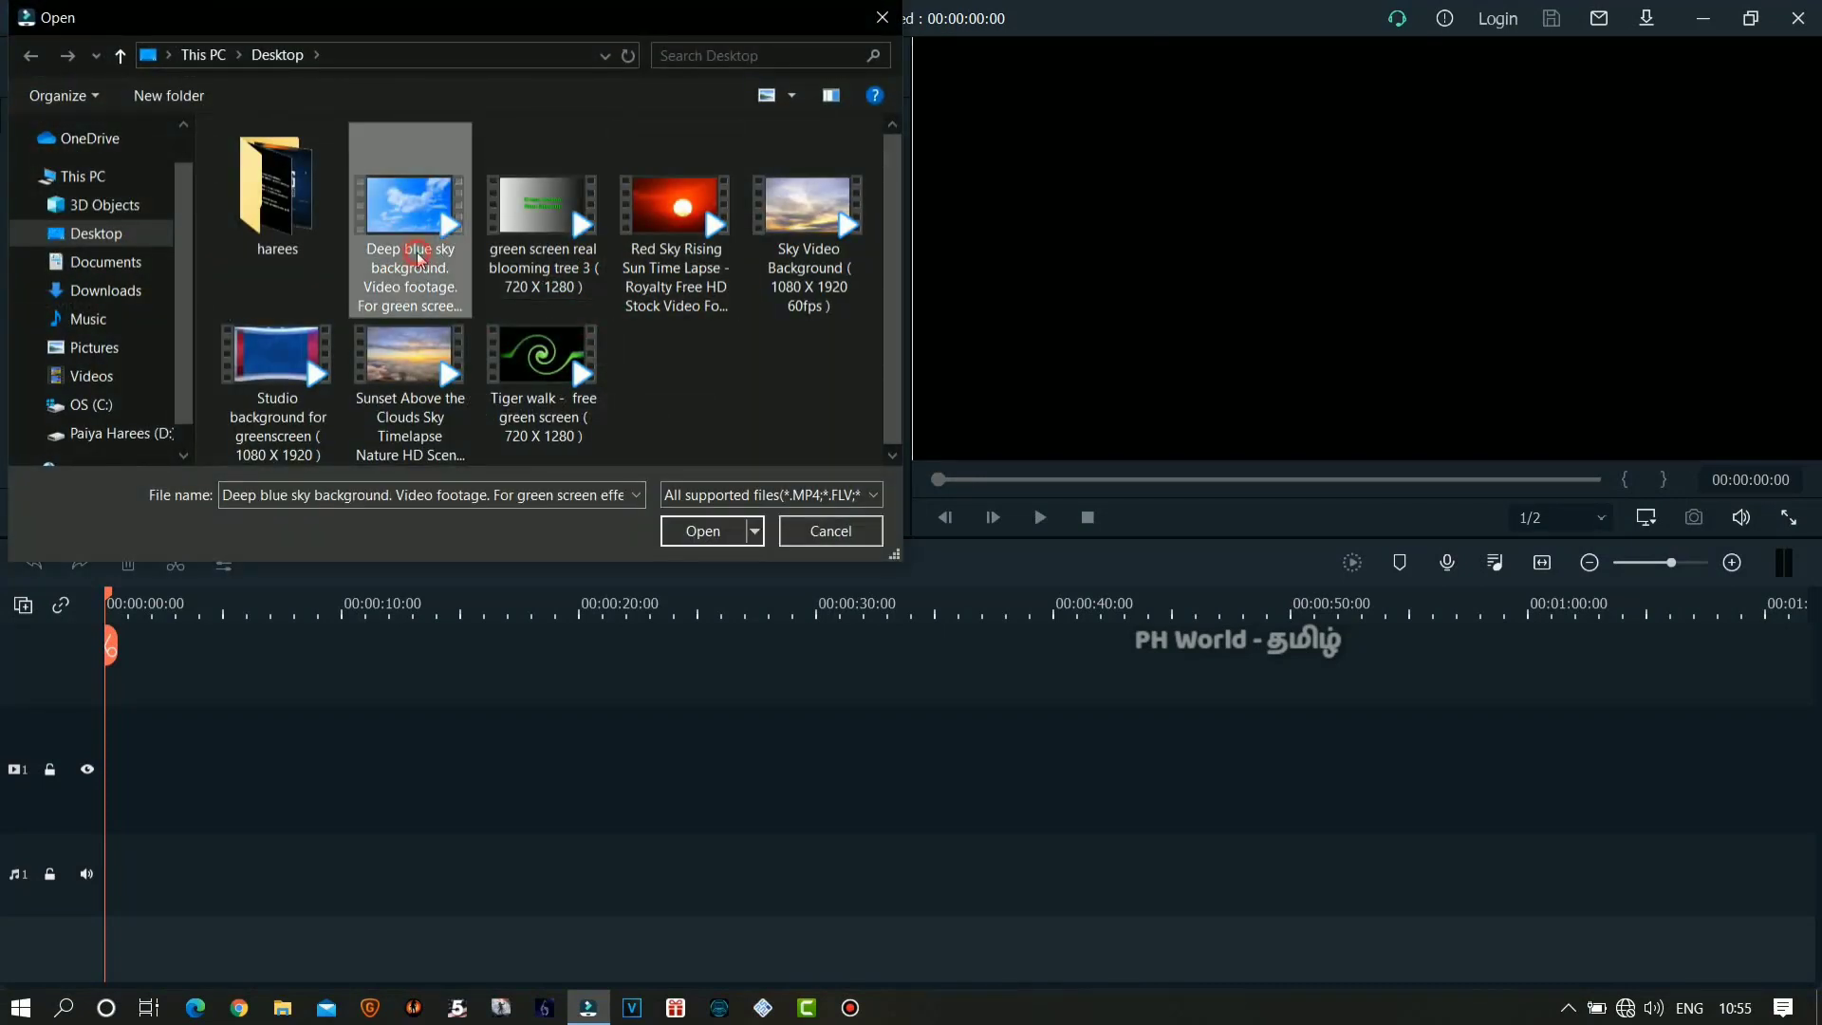
pyautogui.keyDown('ctrl'); pyautogui.click(807, 237); pyautogui.keyUp('ctrl')
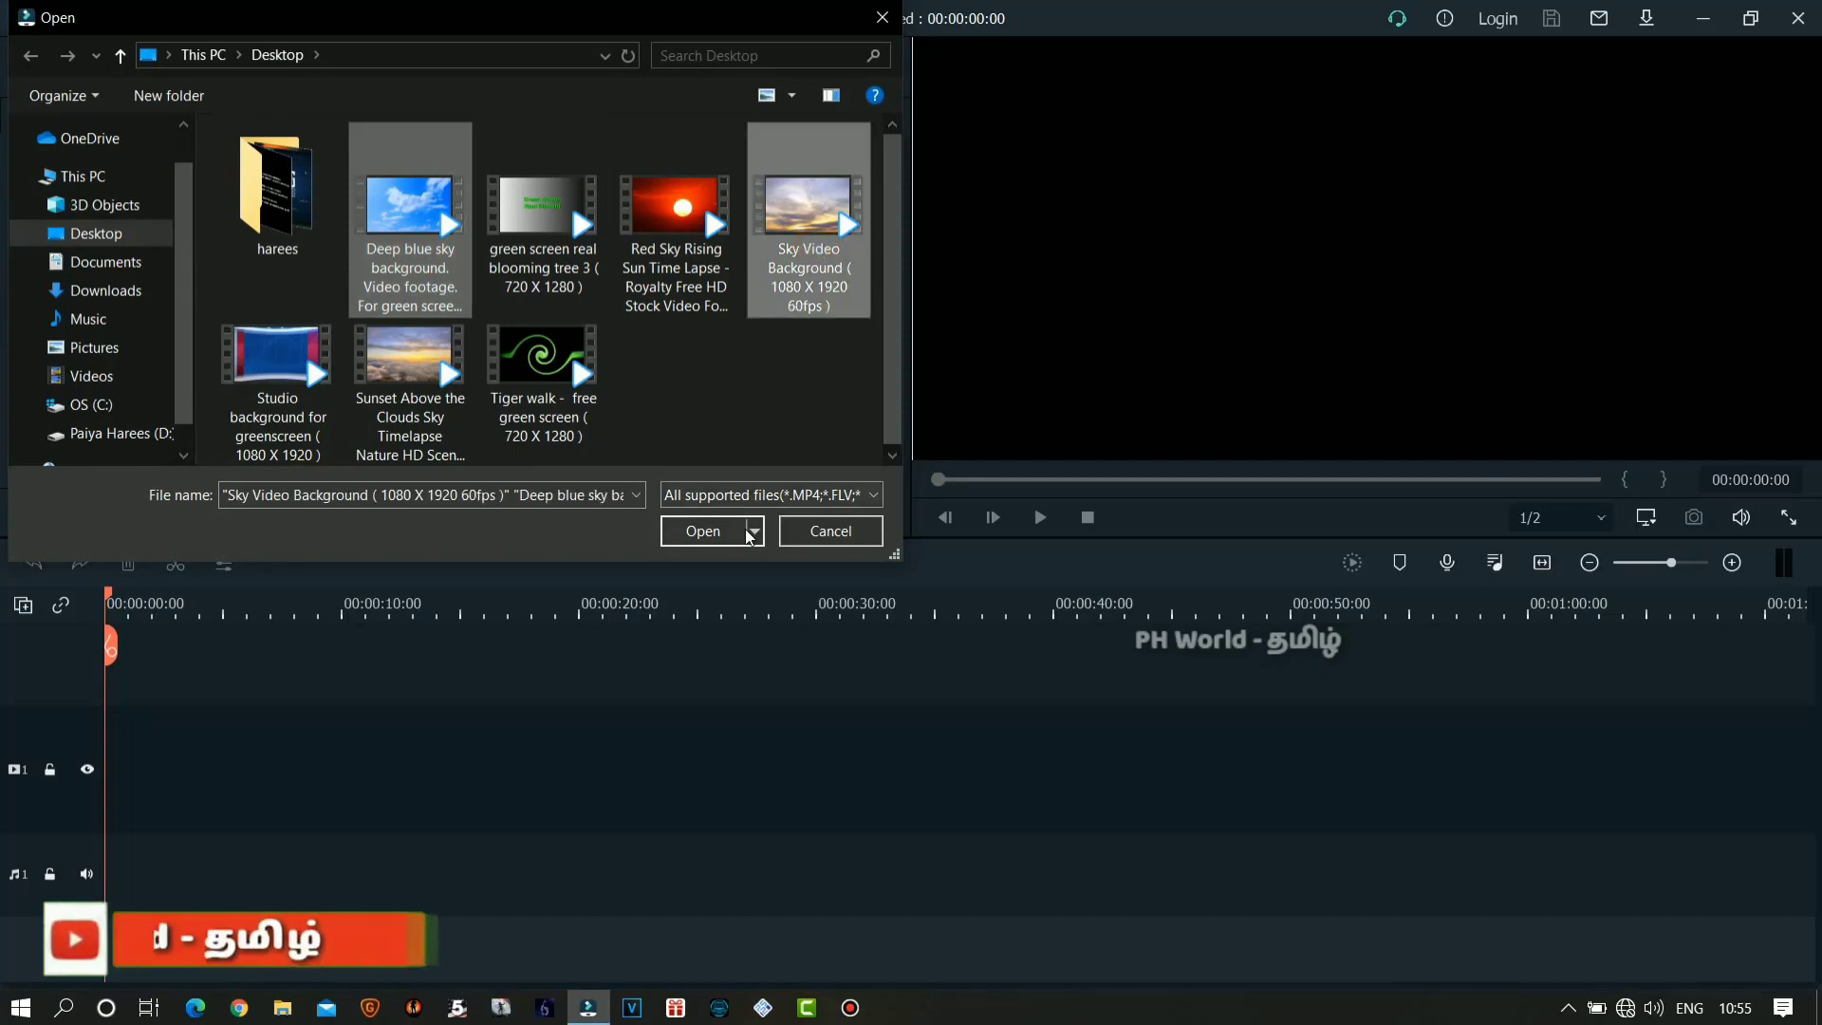
pyautogui.click(707, 533)
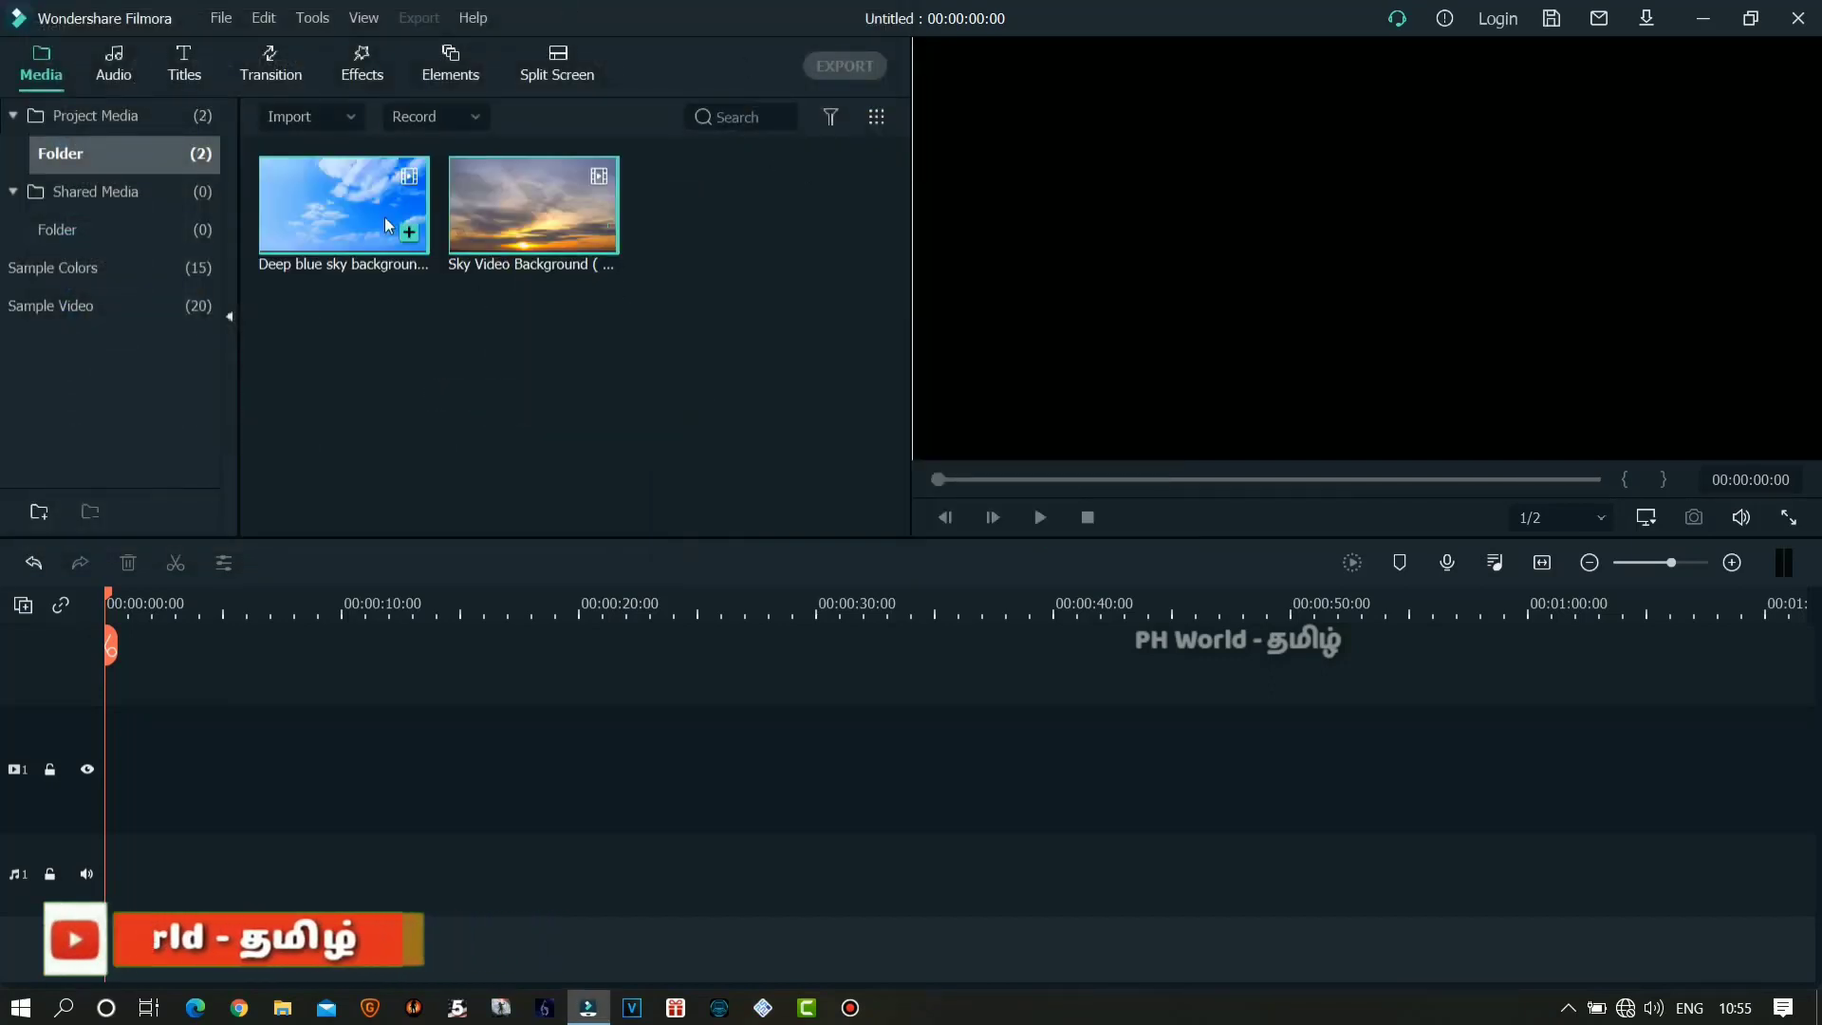
pyautogui.click(409, 231)
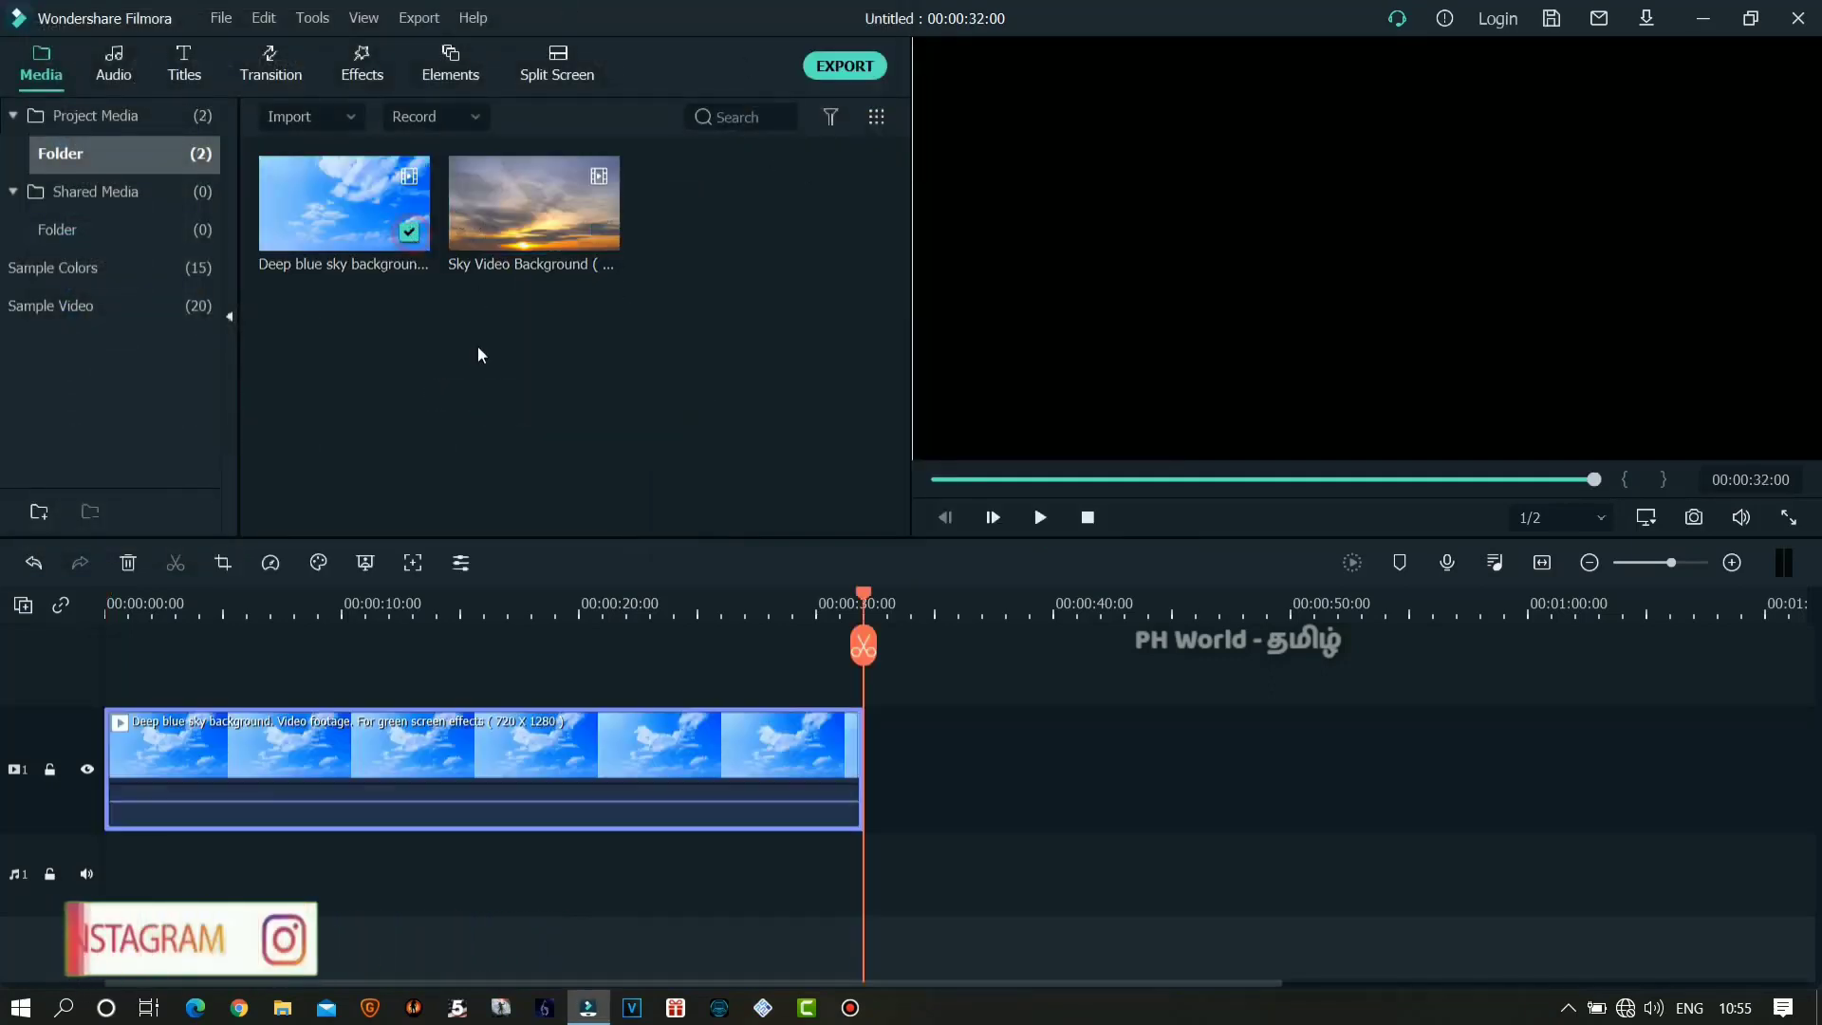
pyautogui.click(599, 232)
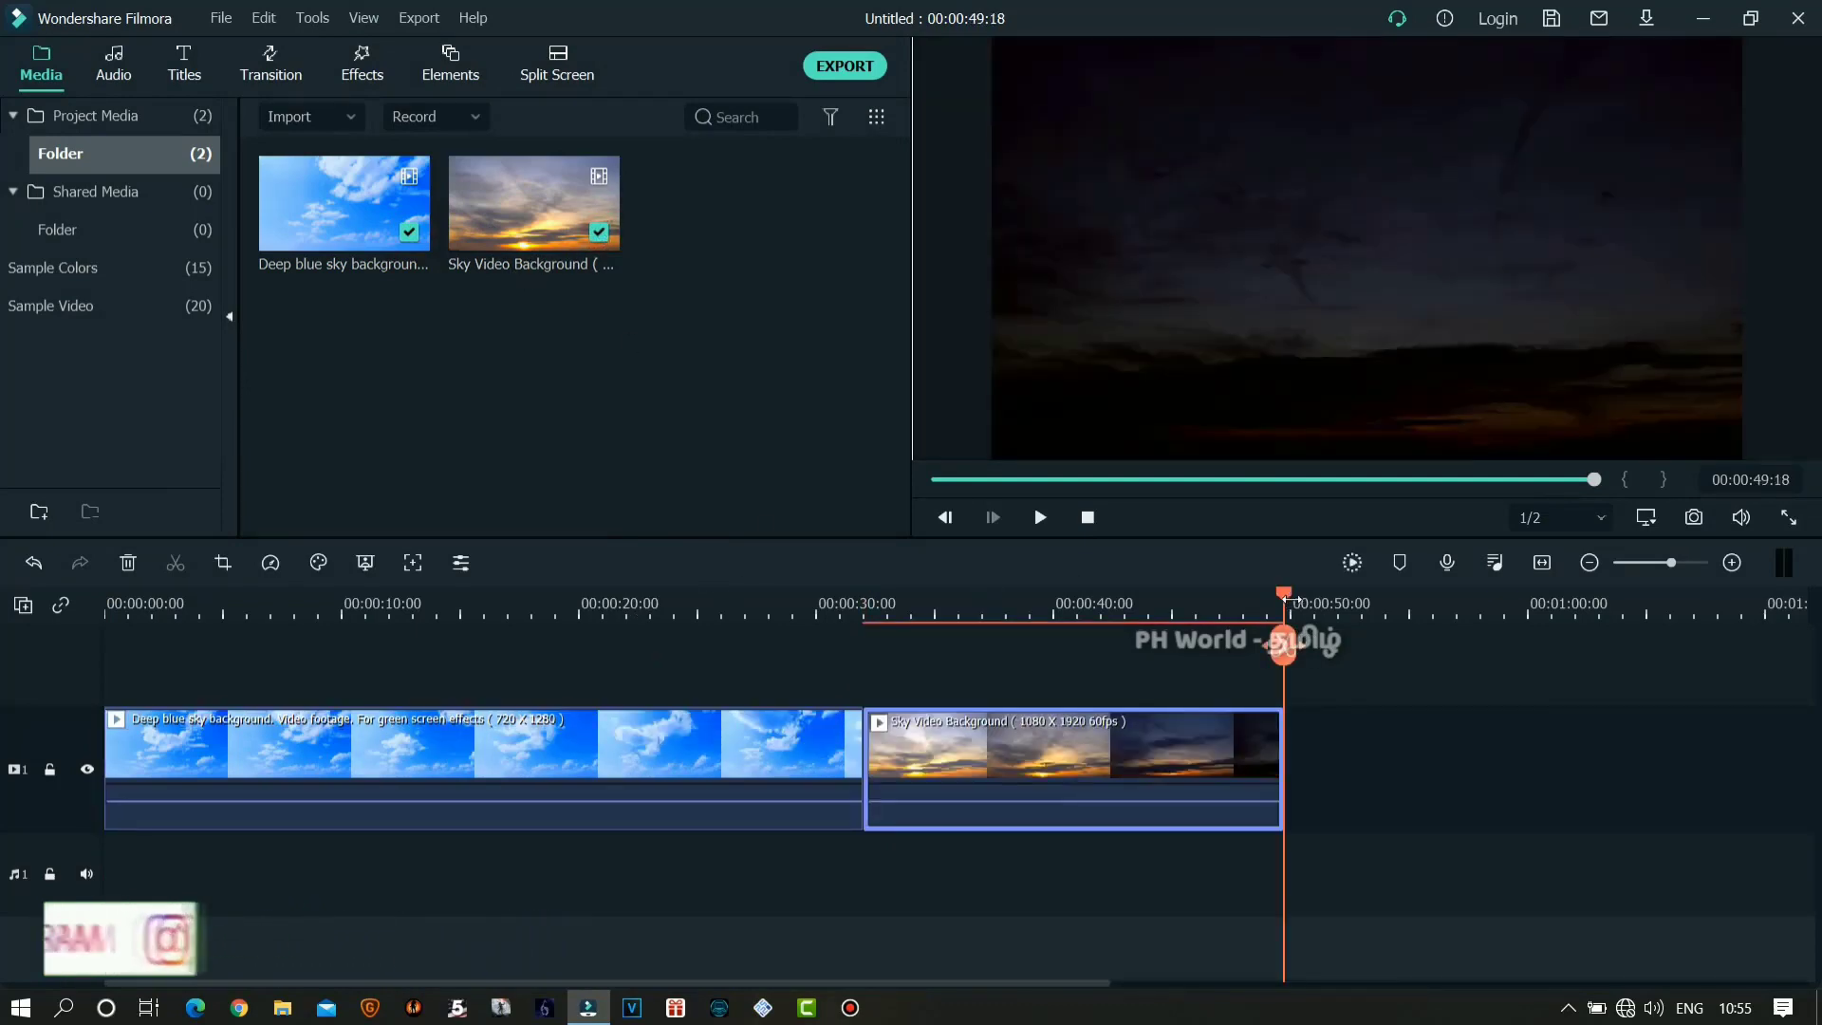
# - Split the Sky Video Background clip at 00:00:32:21 and delete its short opening piece
pyautogui.moveTo(1242, 603); pyautogui.dragTo(886, 626)
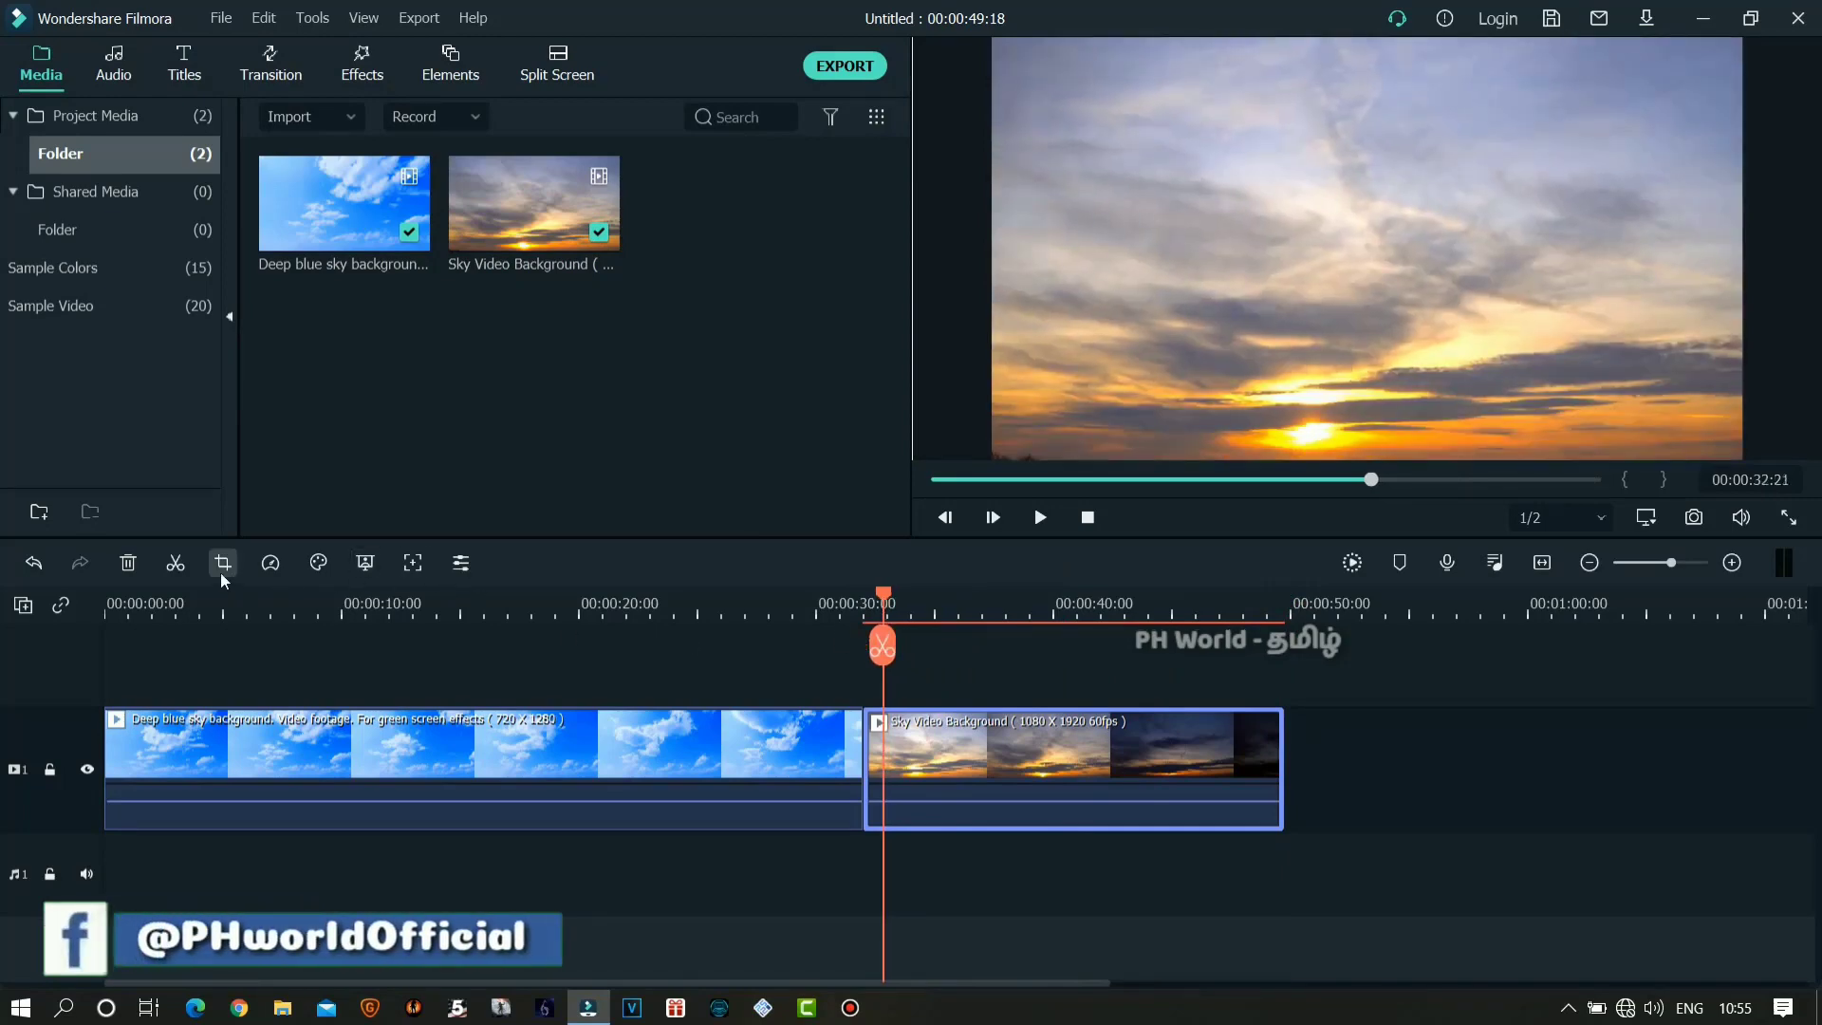
pyautogui.click(175, 563)
pyautogui.click(875, 765)
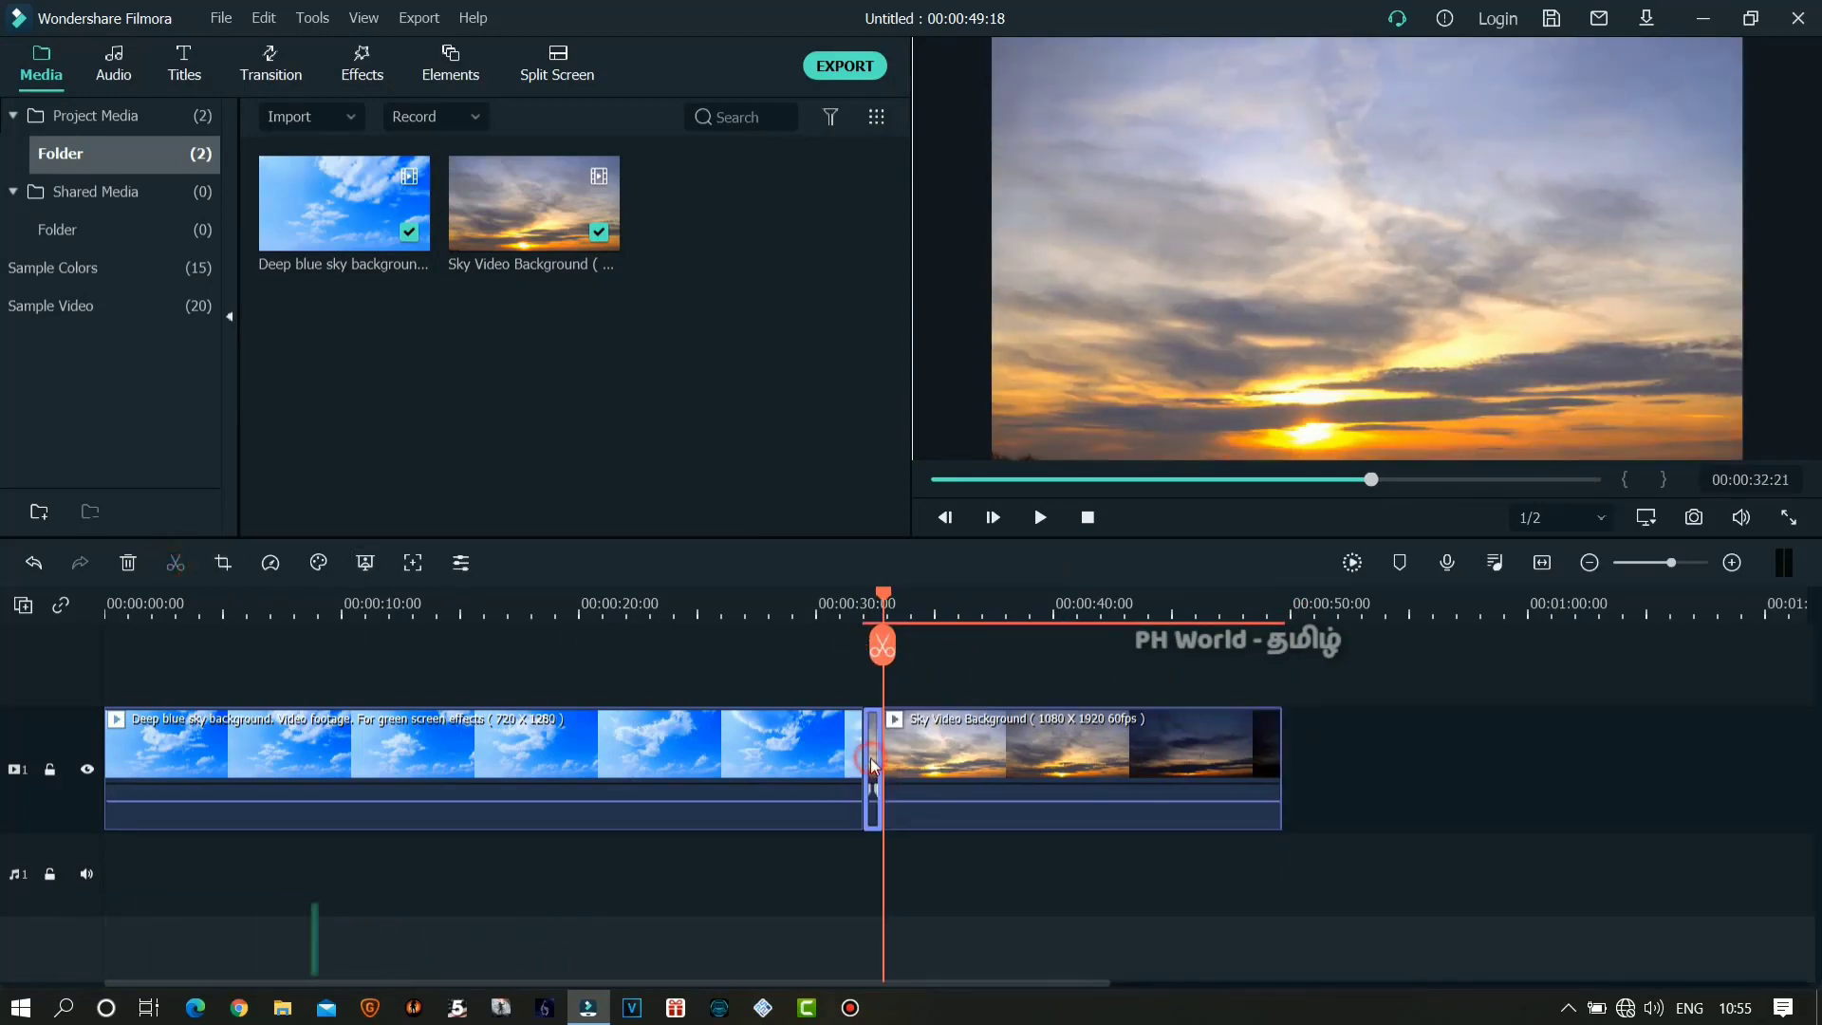
pyautogui.press('Delete')
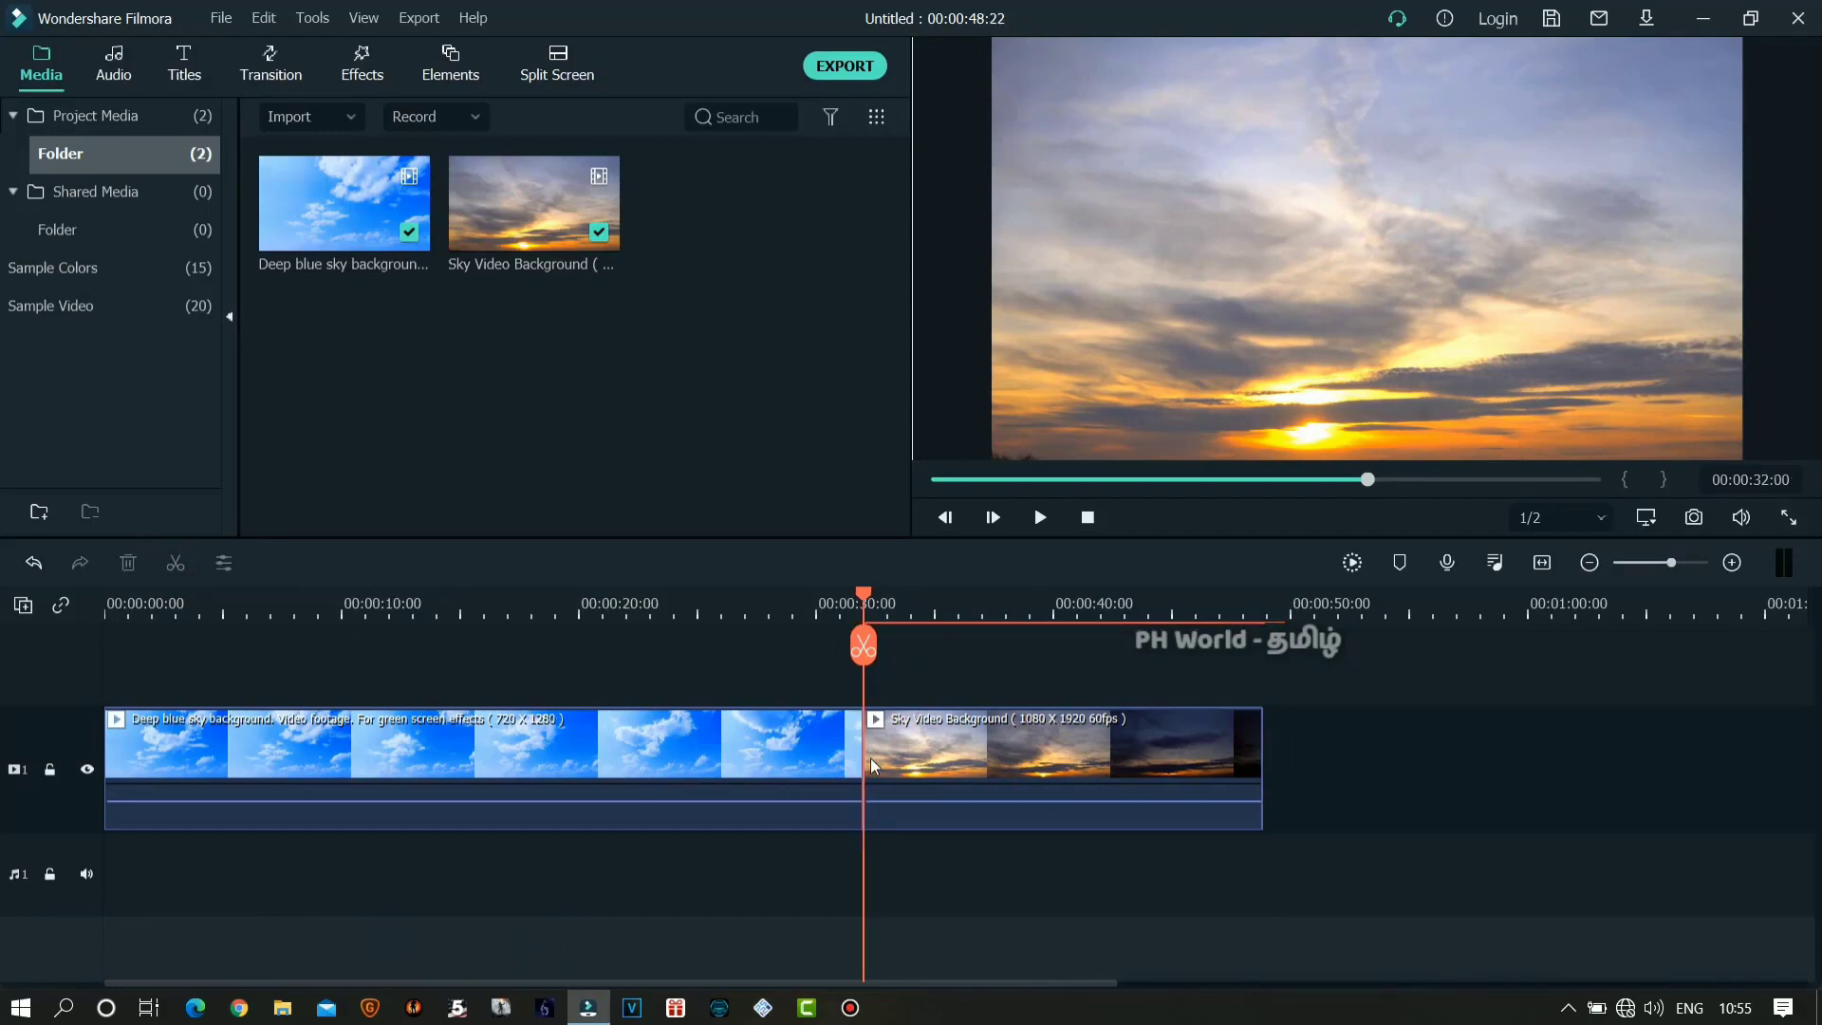
# - Color-match the Sky Video Background clip at 00:00:37:06 to the blue sky reference frame at 00:00:00 and apply it
pyautogui.moveTo(865, 596); pyautogui.dragTo(988, 626)
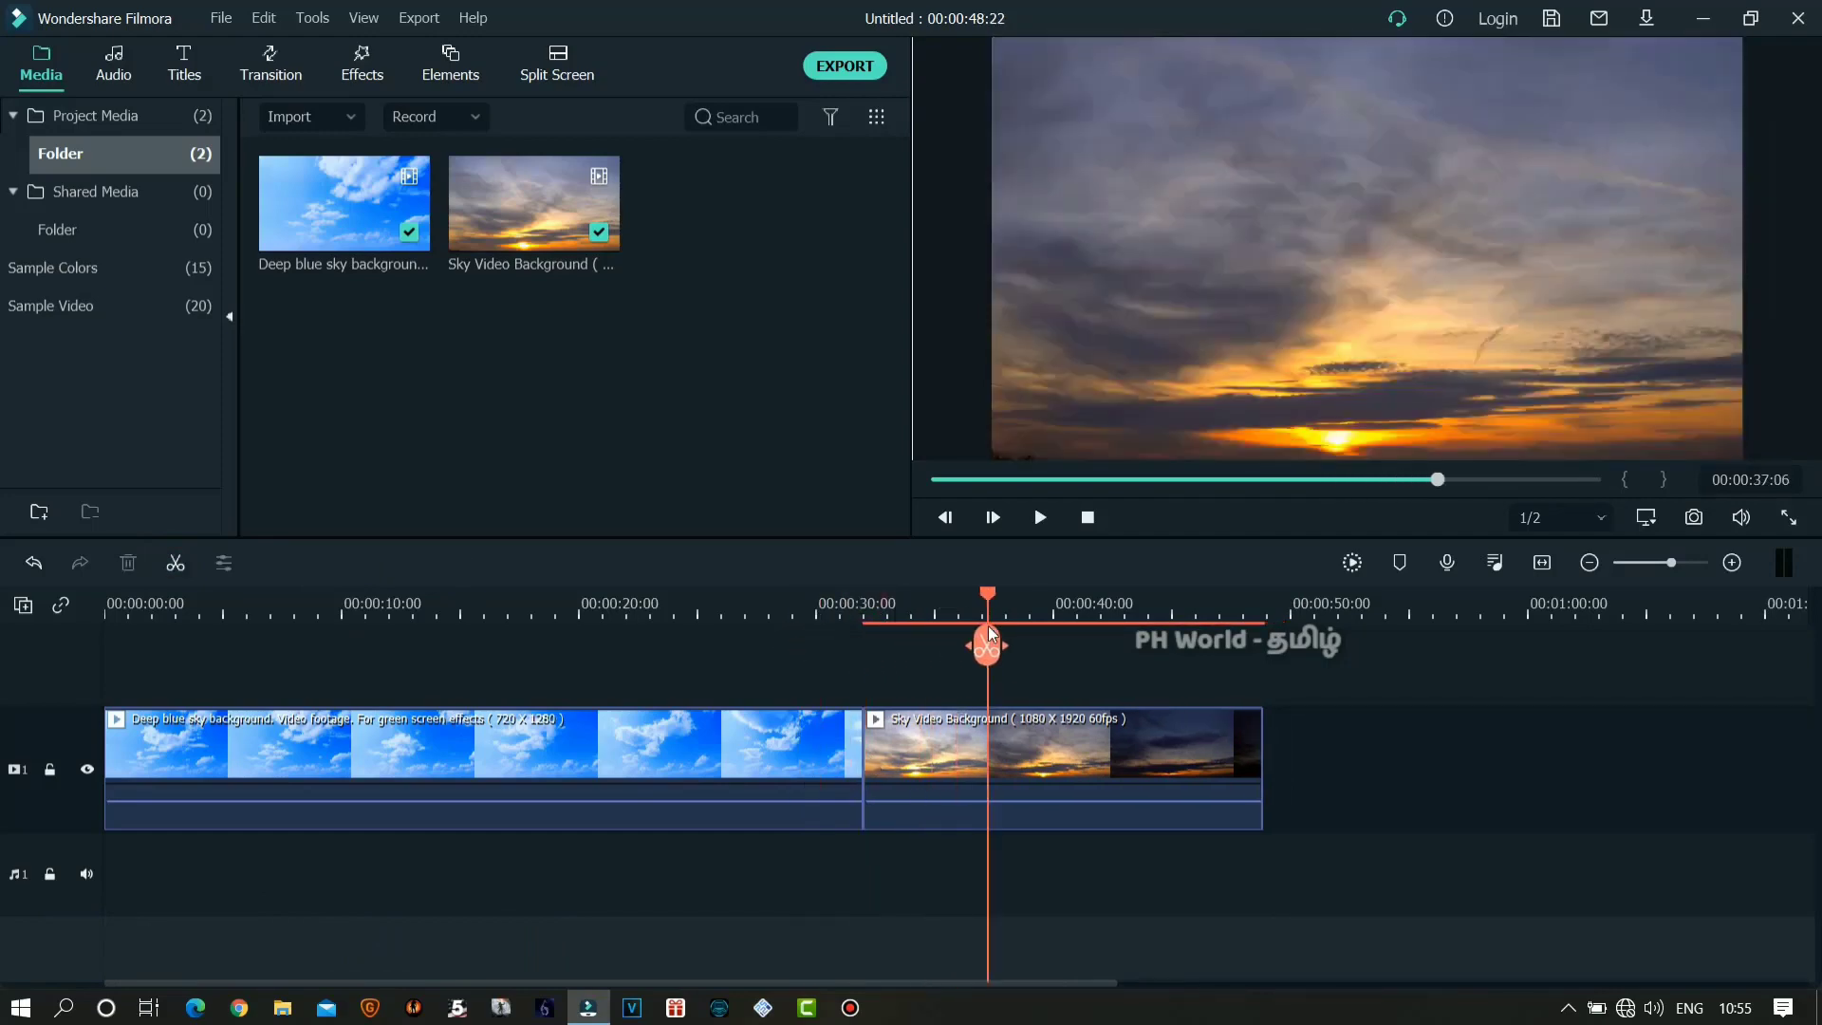
pyautogui.rightClick(1040, 761)
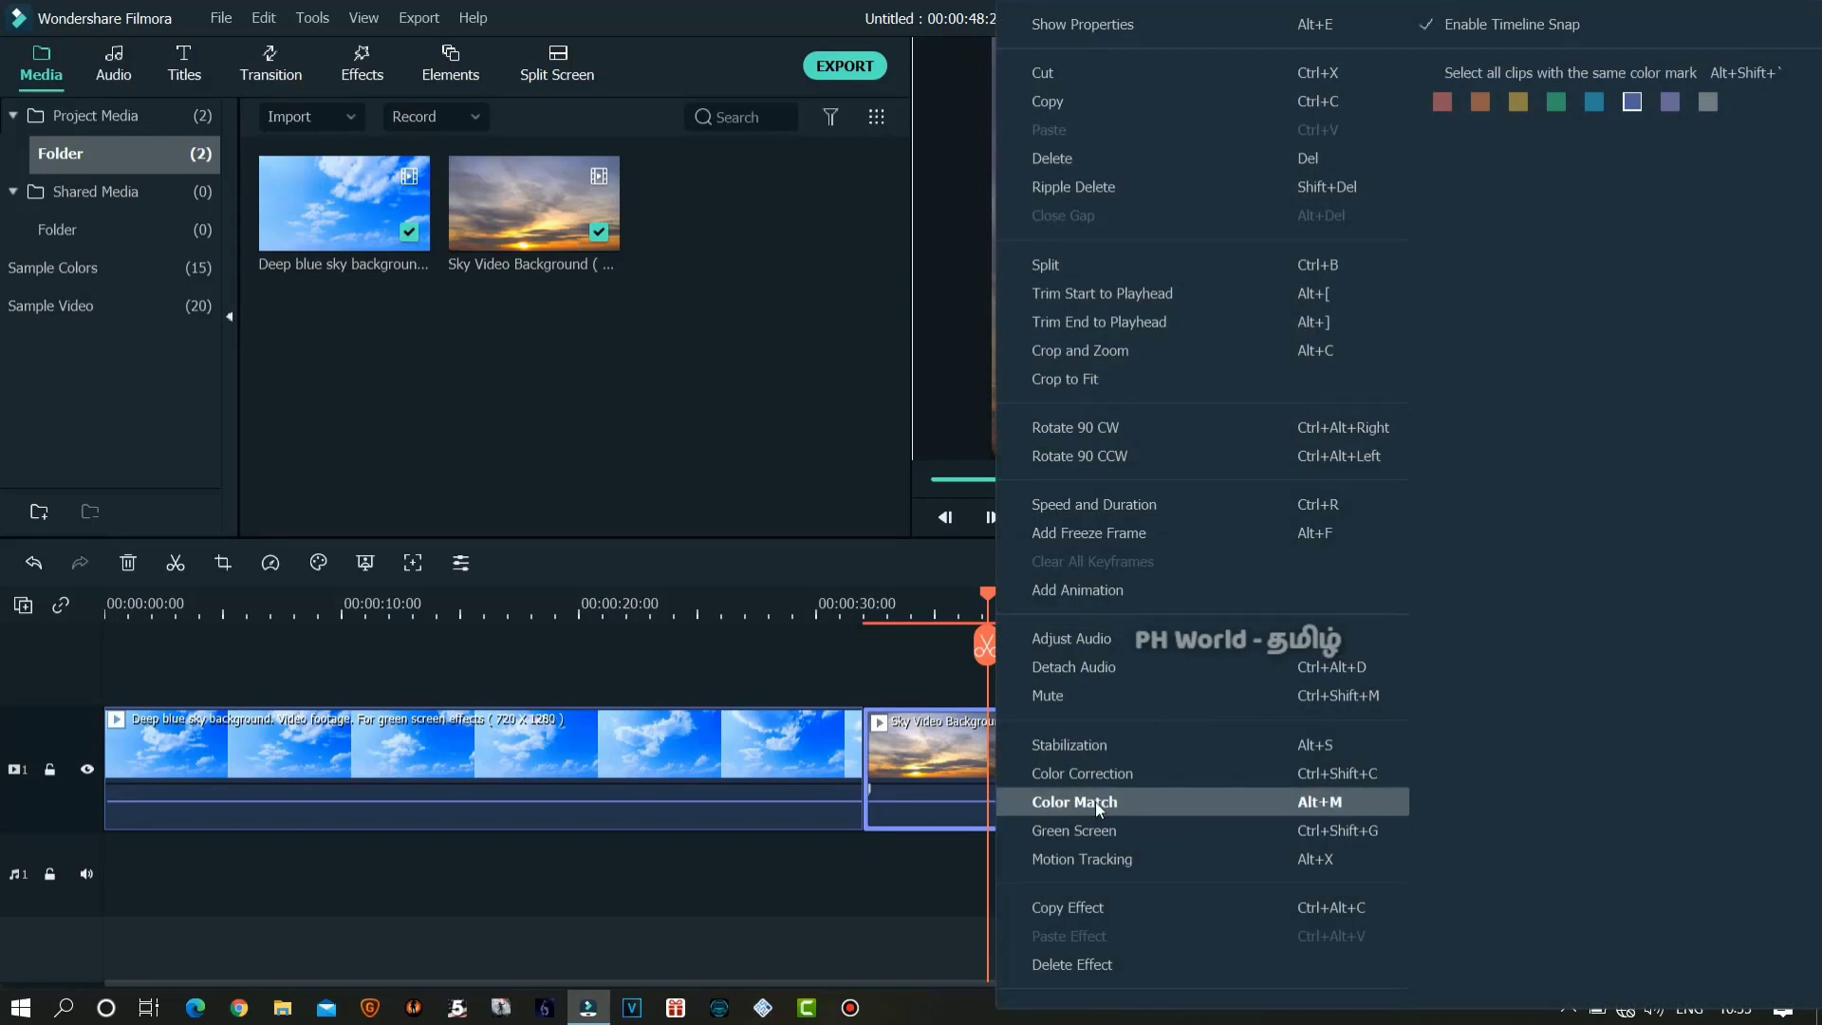
pyautogui.click(1095, 801)
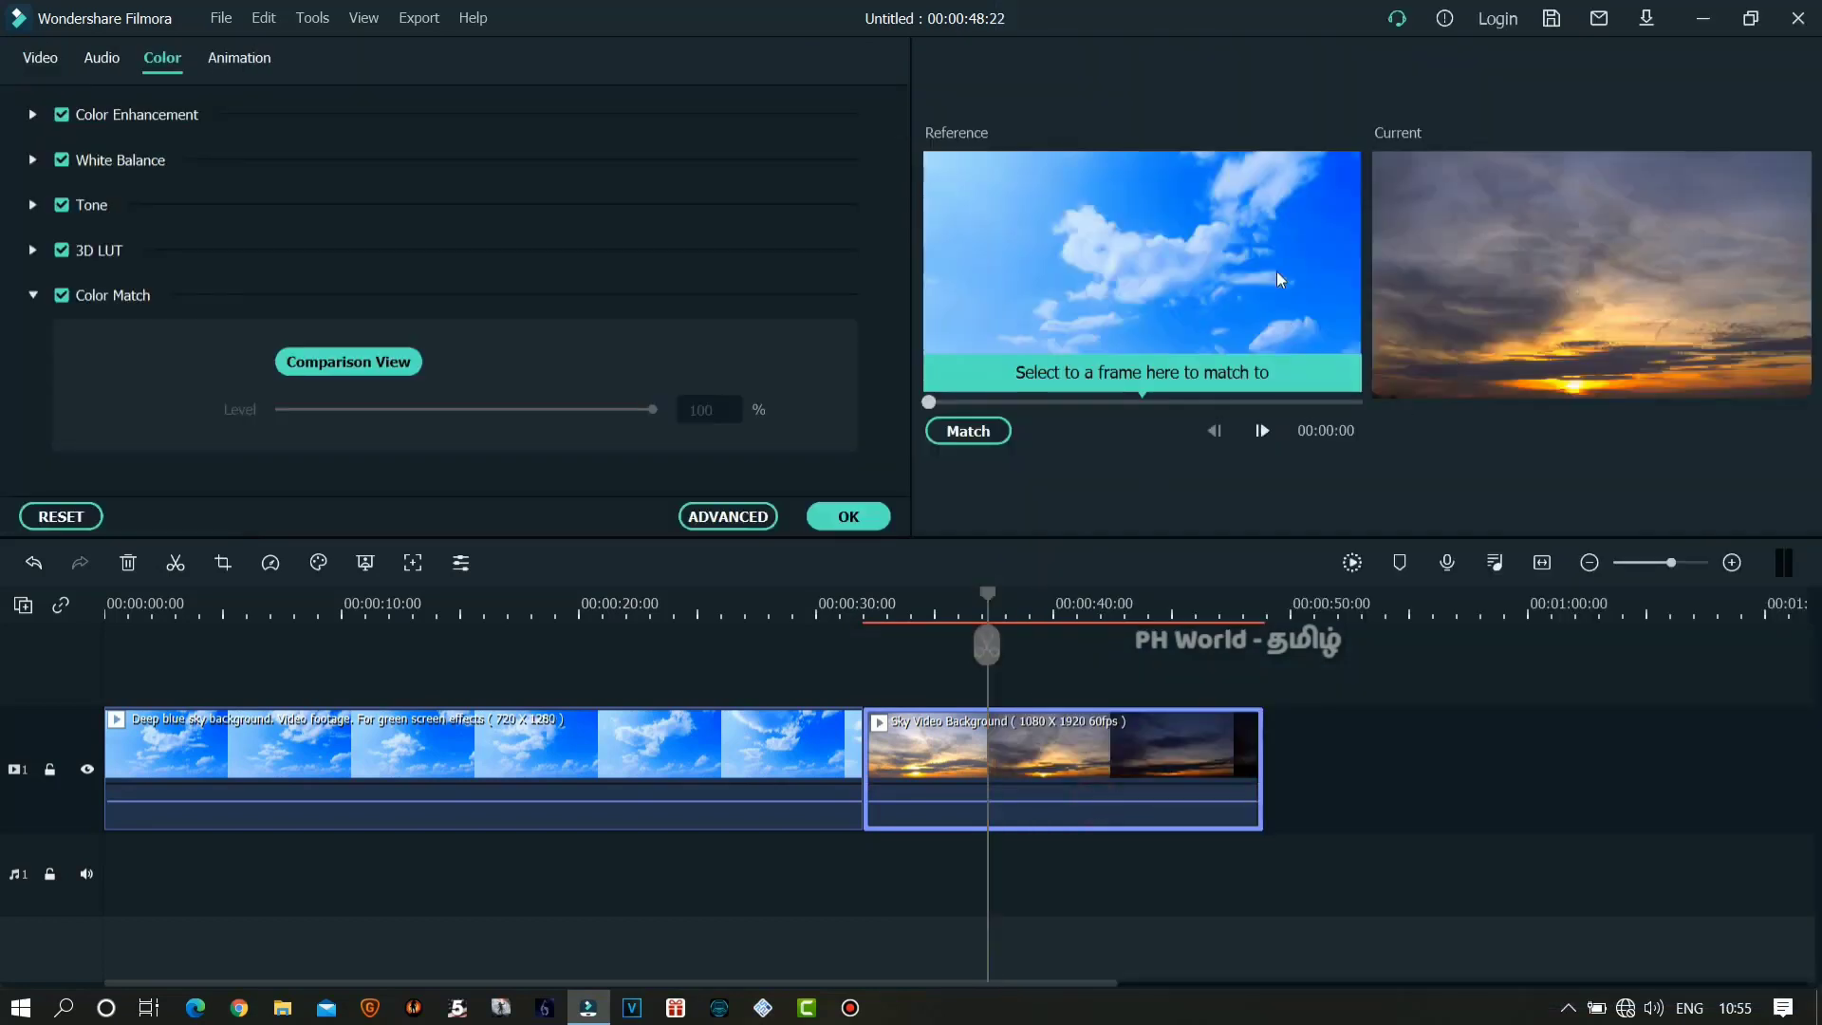
pyautogui.click(988, 439)
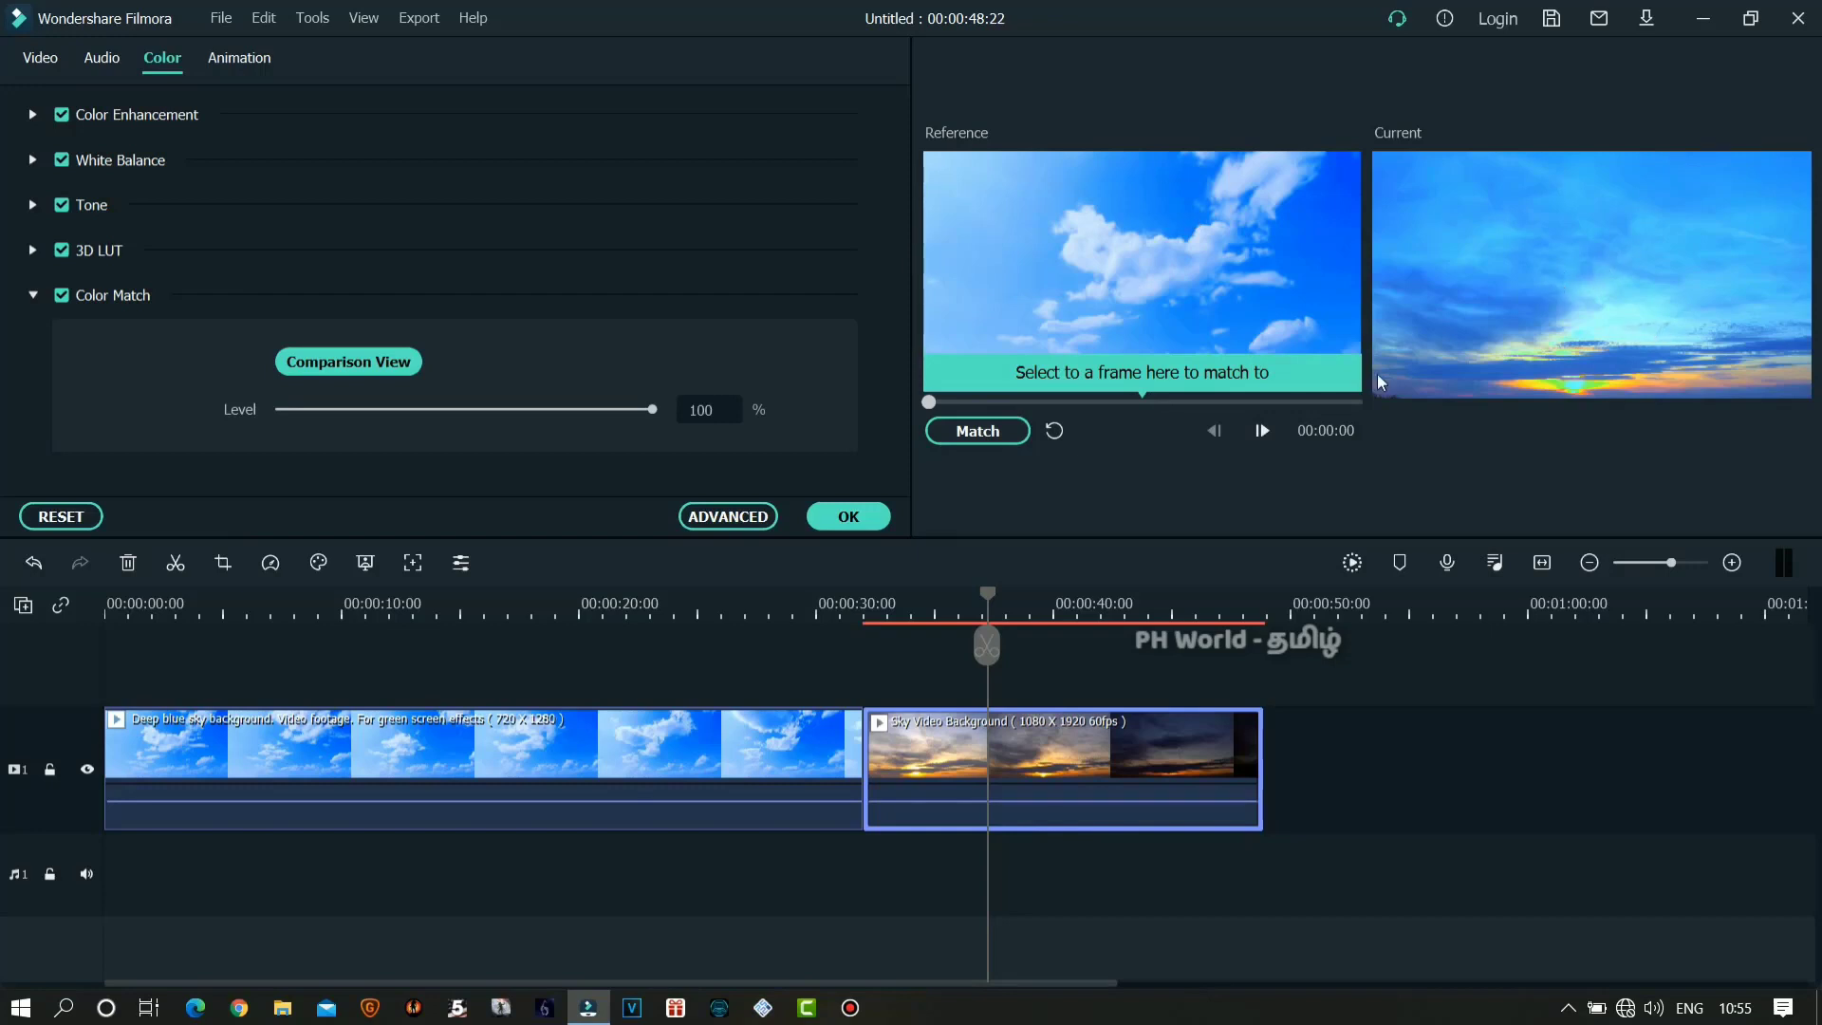
pyautogui.click(869, 523)
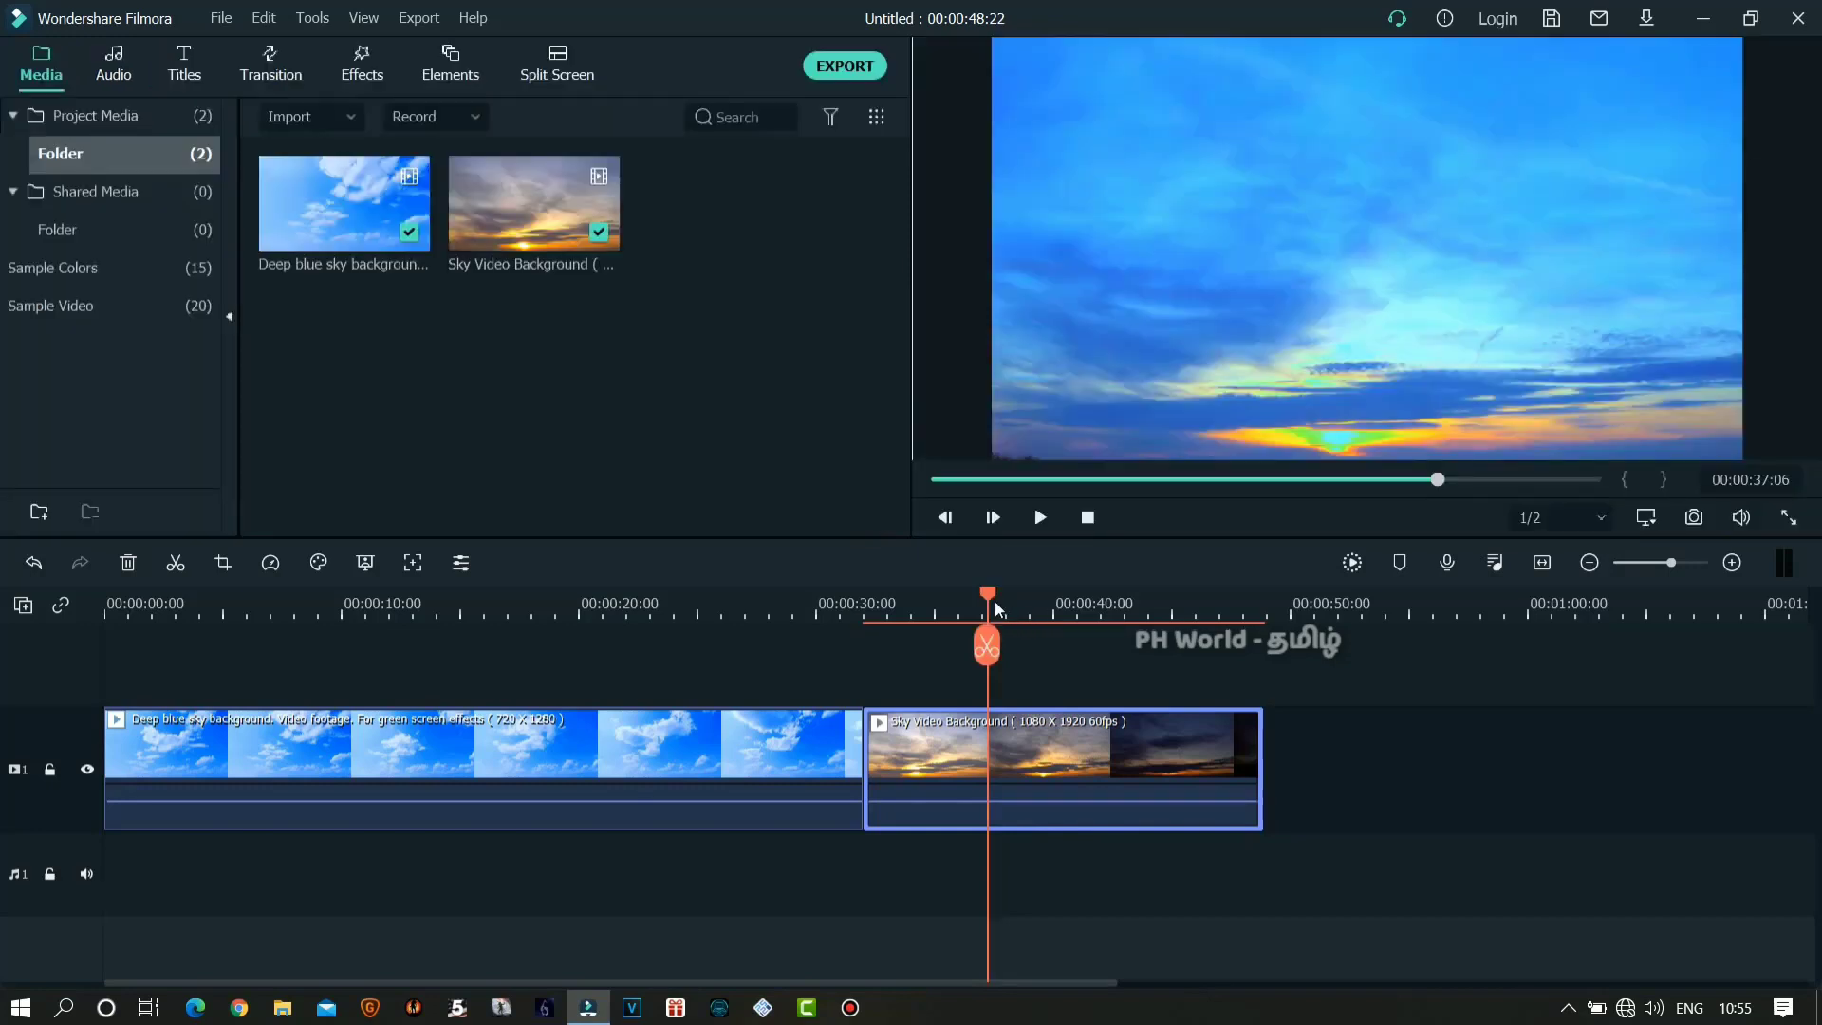
# - Play the timeline from 00:00:27:15 across the cut to compare the blue sky clip with the color-matched one
pyautogui.moveTo(988, 595); pyautogui.dragTo(759, 598)
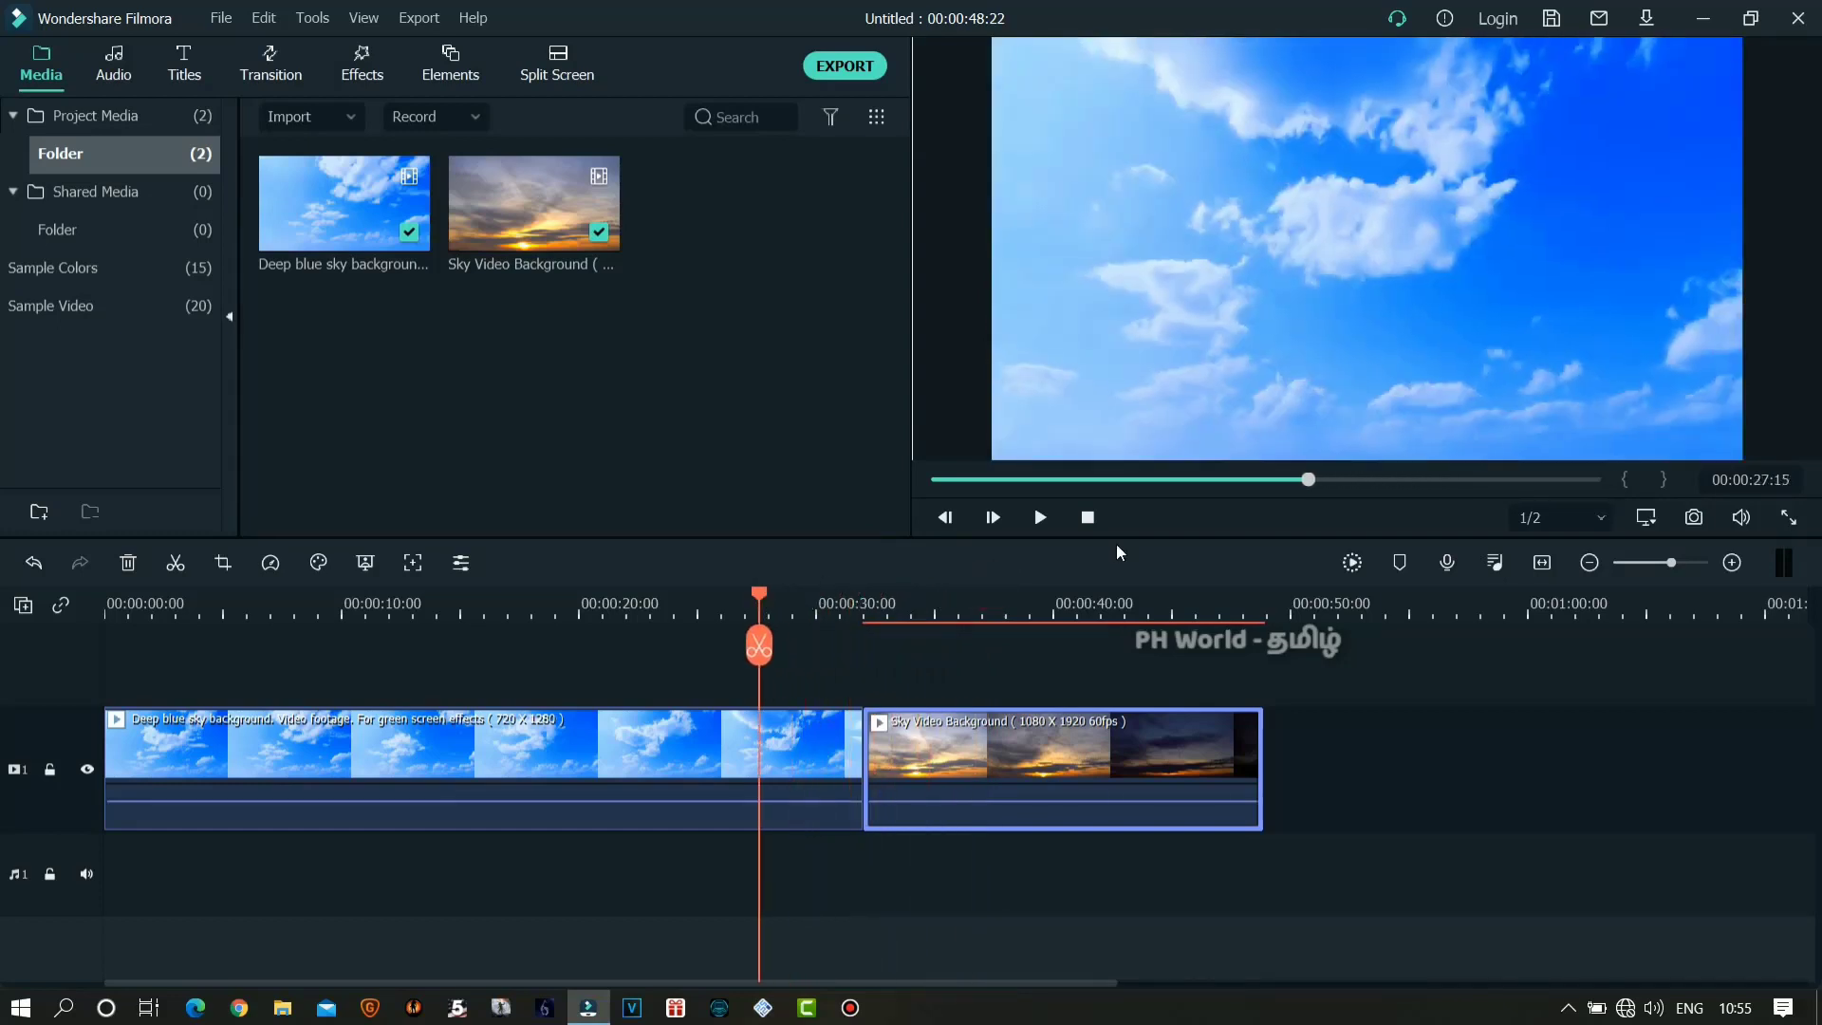
pyautogui.click(1040, 528)
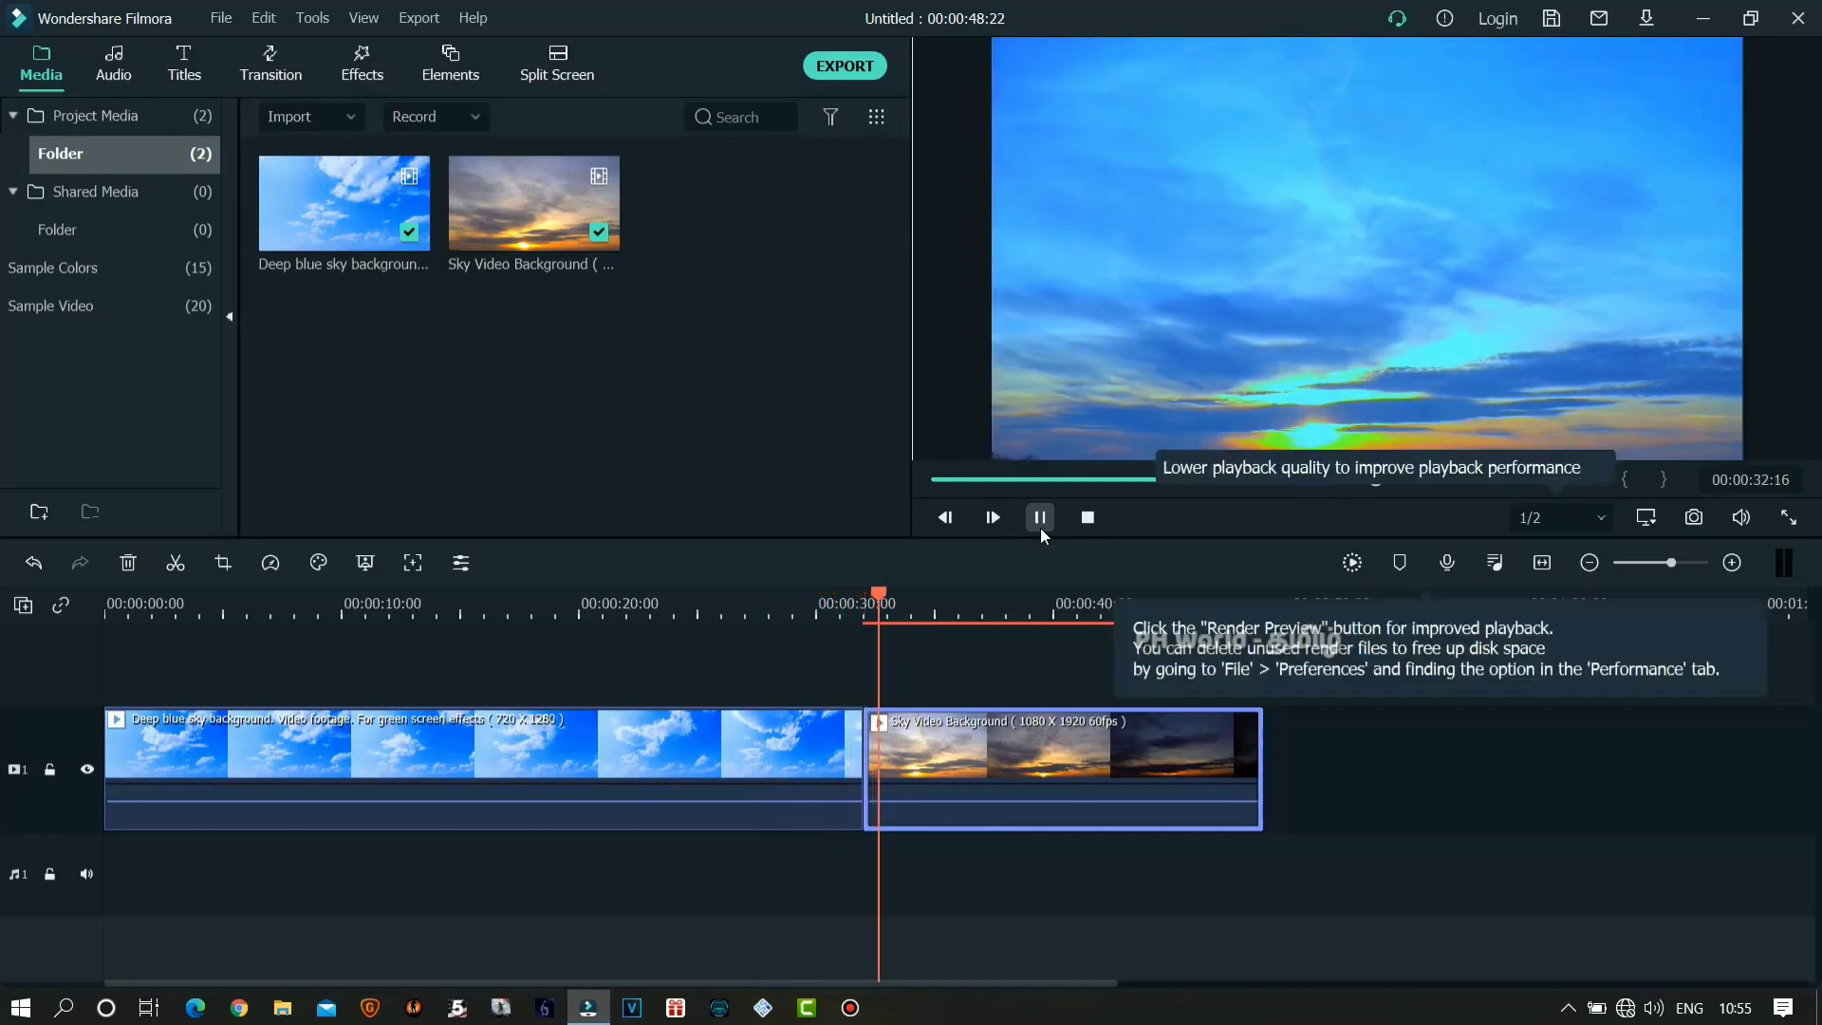
pyautogui.click(1041, 527)
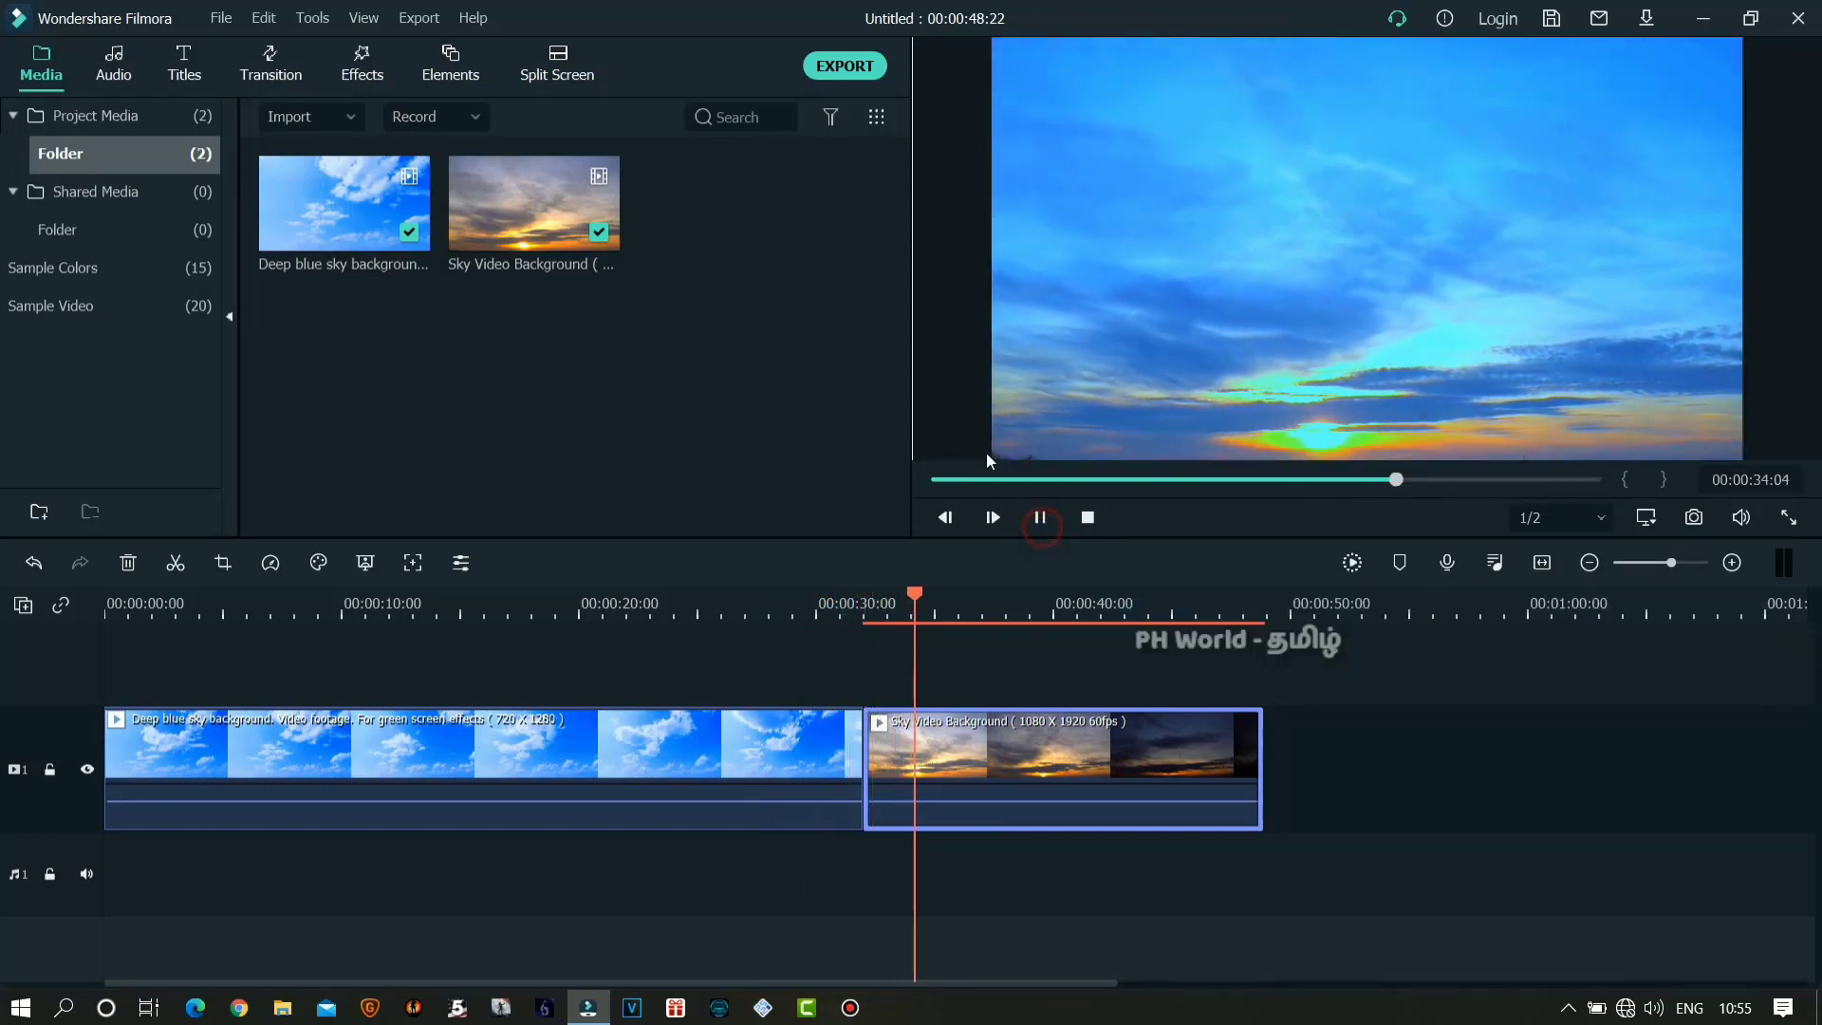
# - Add an unmatched copy of Sky Video Background after the color-matched clip on the video track and preview it
pyautogui.click(599, 234)
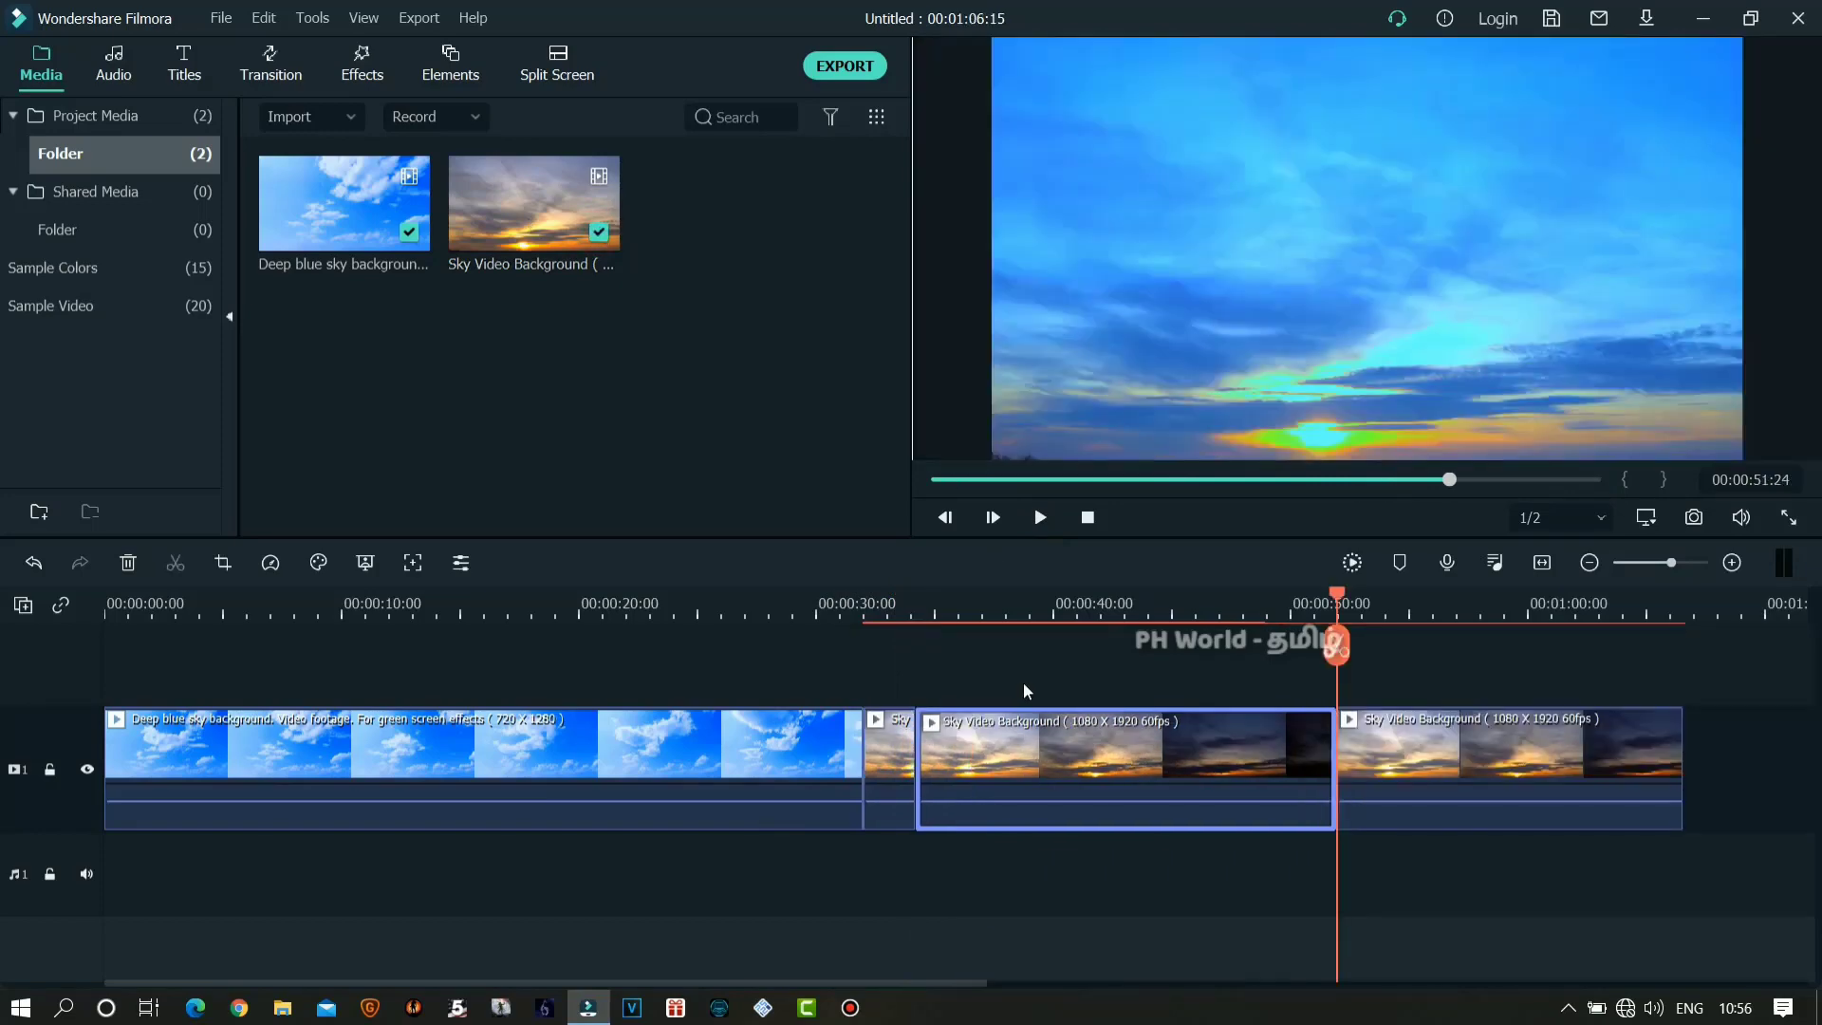
pyautogui.click(1040, 517)
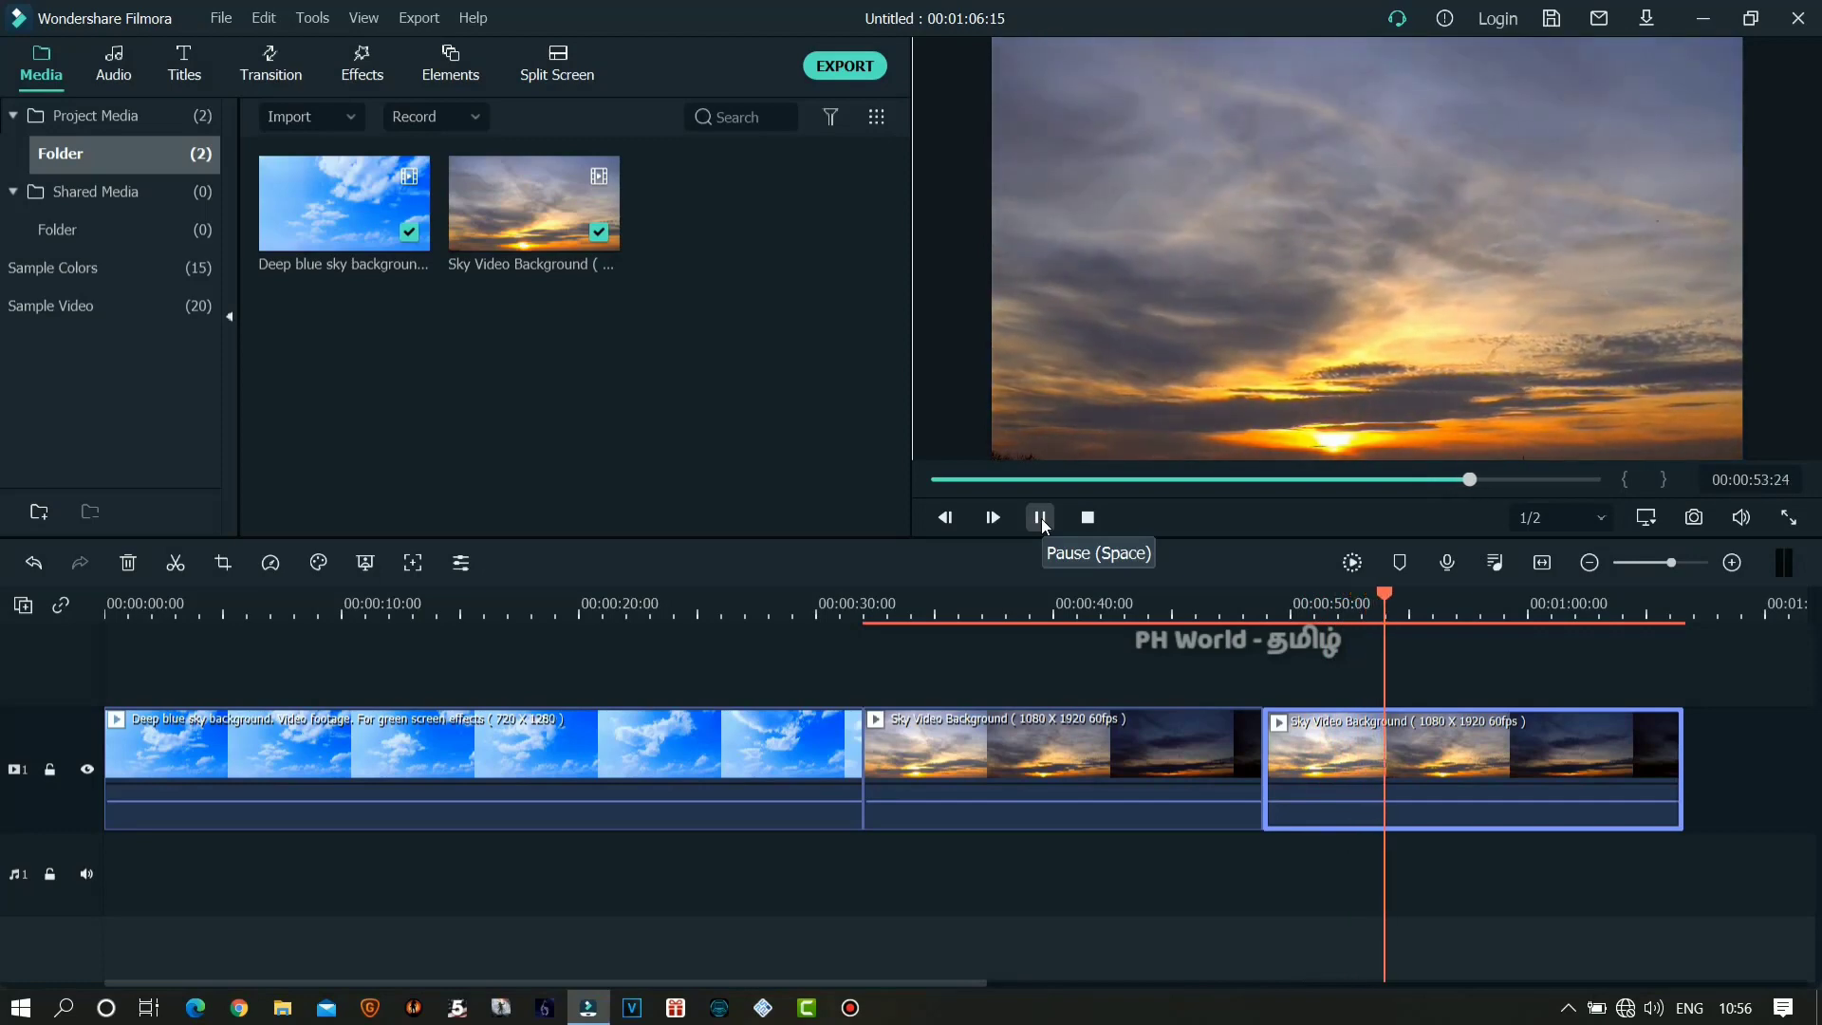
pyautogui.click(1040, 519)
# - Play the color-matched clip from its start and the unmatched copy from 00:00:49:01 to compare their colors
pyautogui.moveTo(1399, 602); pyautogui.dragTo(864, 608)
pyautogui.click(1040, 521)
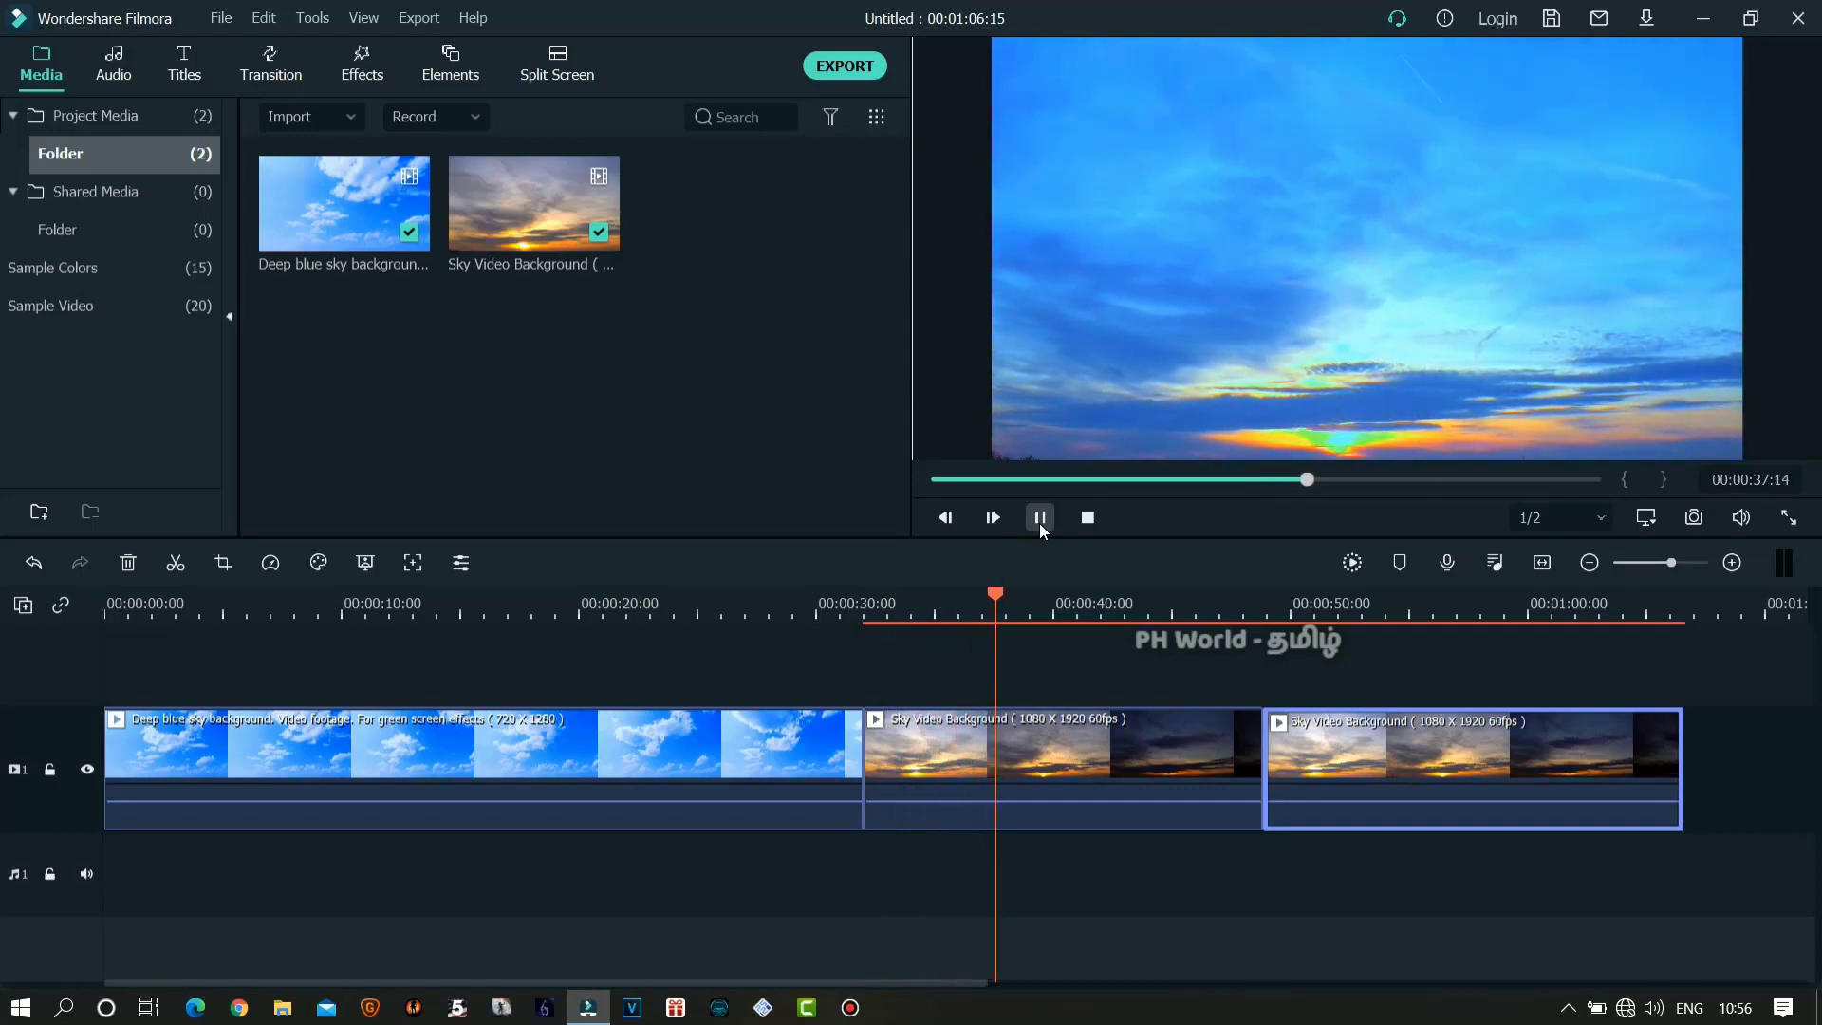
pyautogui.click(1040, 520)
pyautogui.moveTo(1009, 604); pyautogui.dragTo(1268, 604)
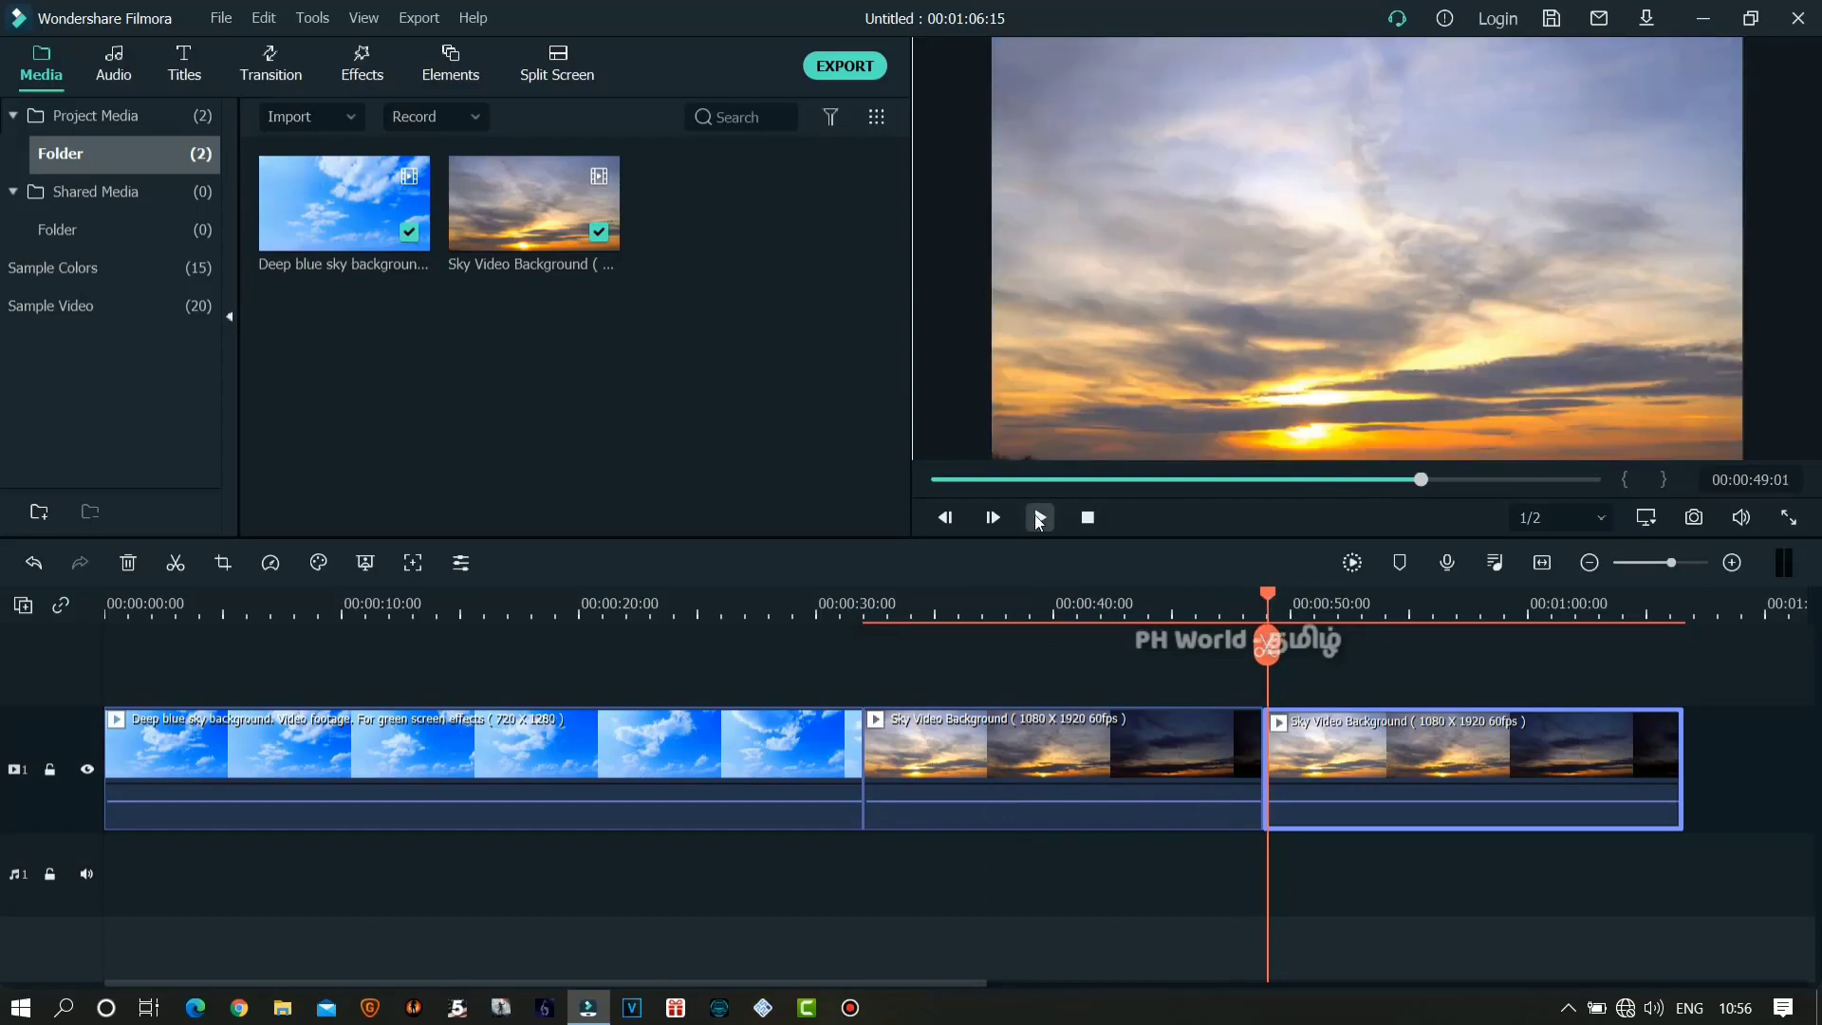
pyautogui.click(1039, 518)
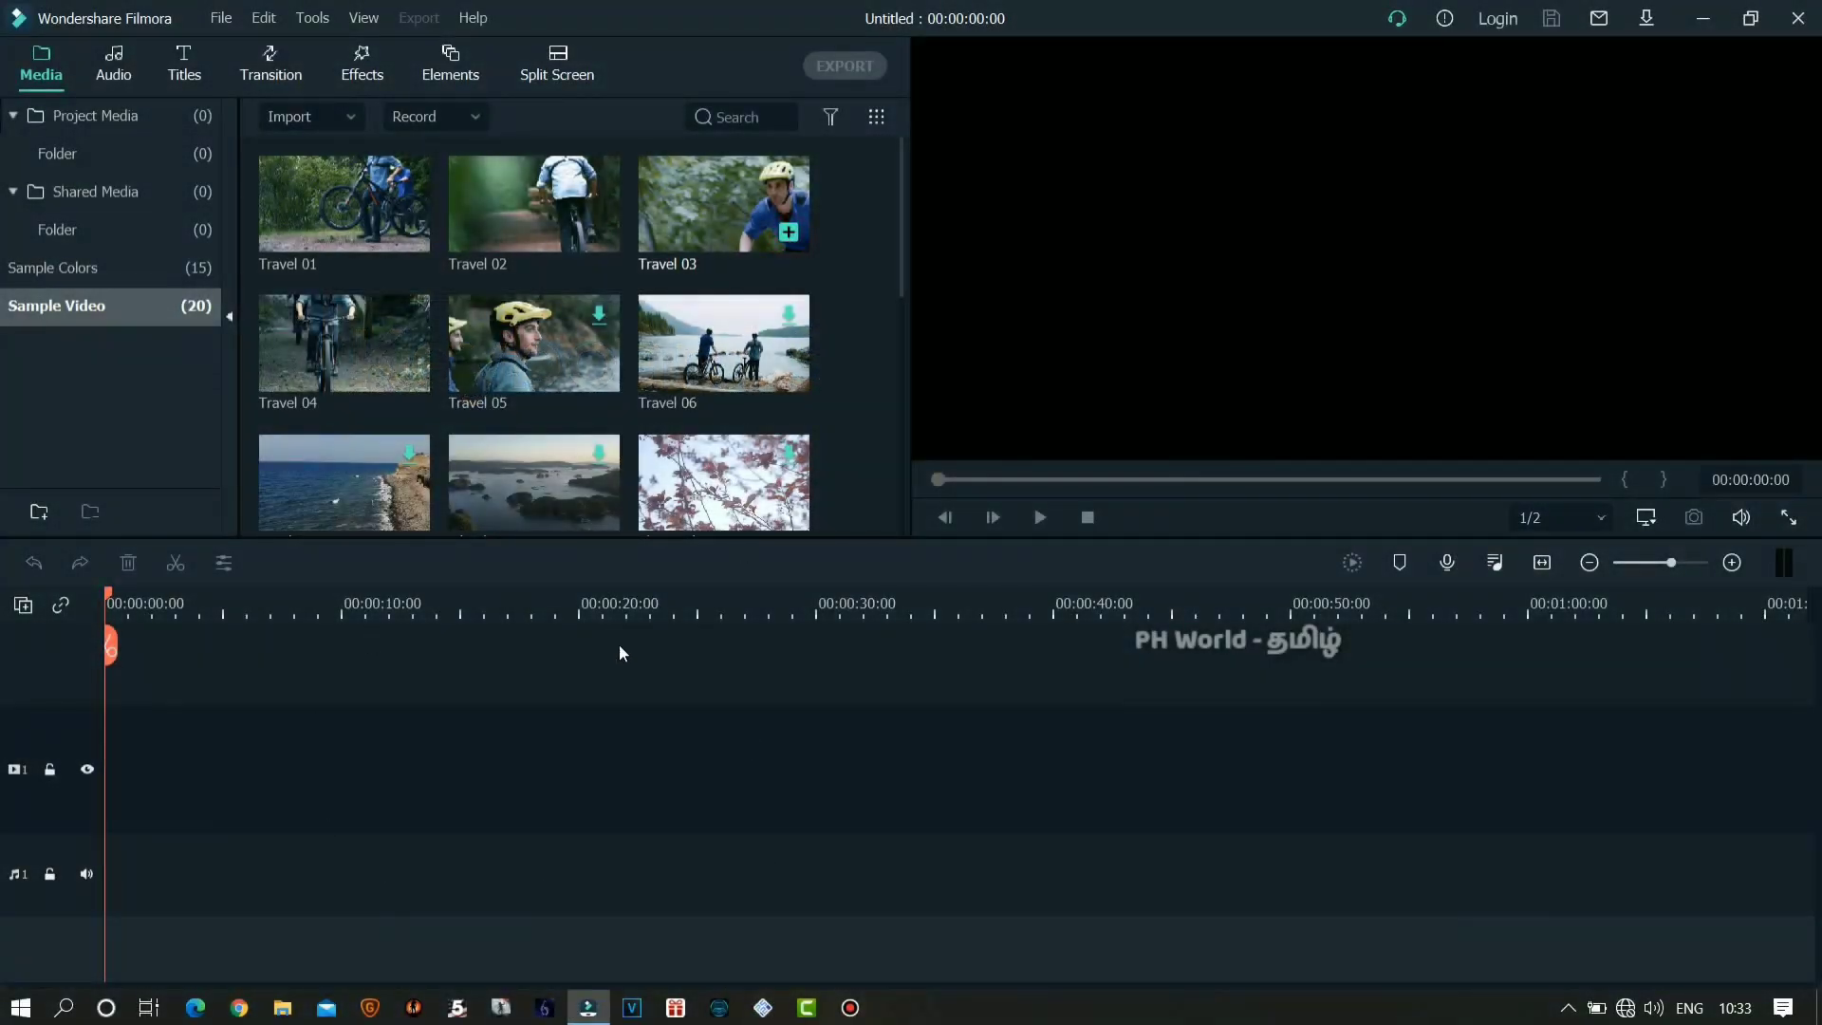
# - Add the Travel 03 sample video to the empty timeline and move the playhead to 00:00:01:02
pyautogui.click(790, 235)
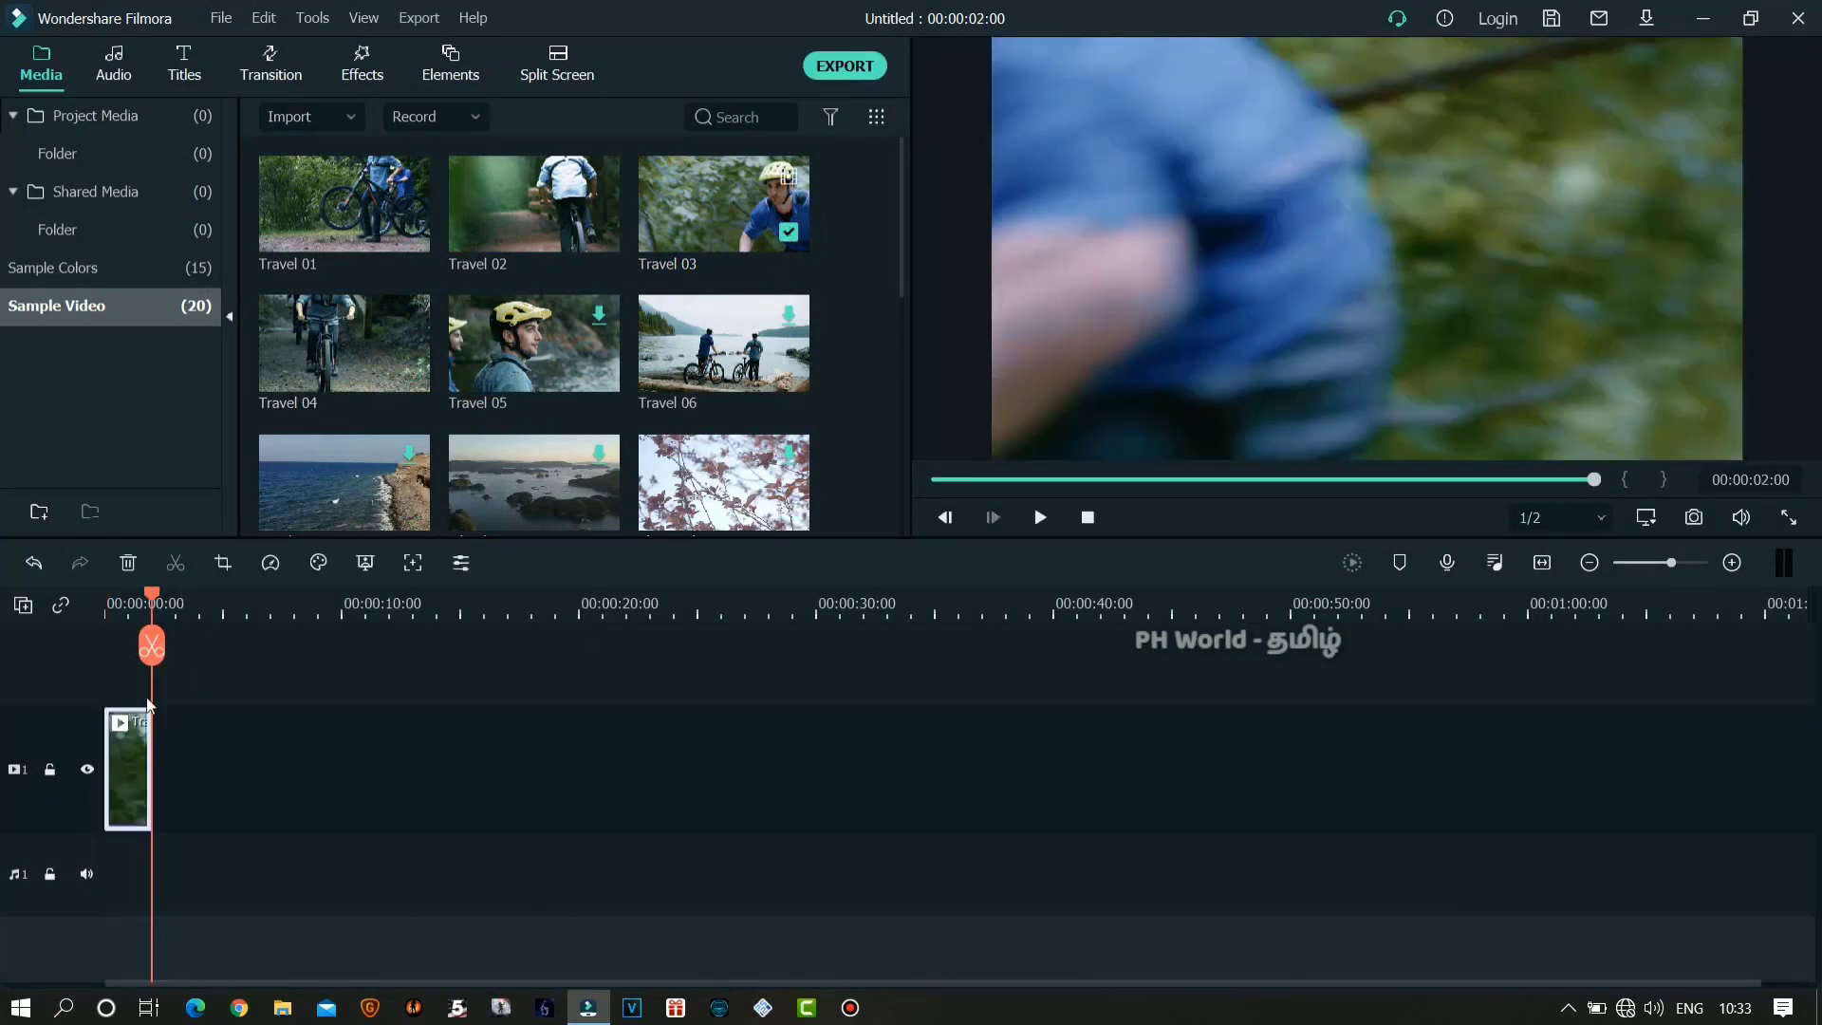
pyautogui.click(123, 602)
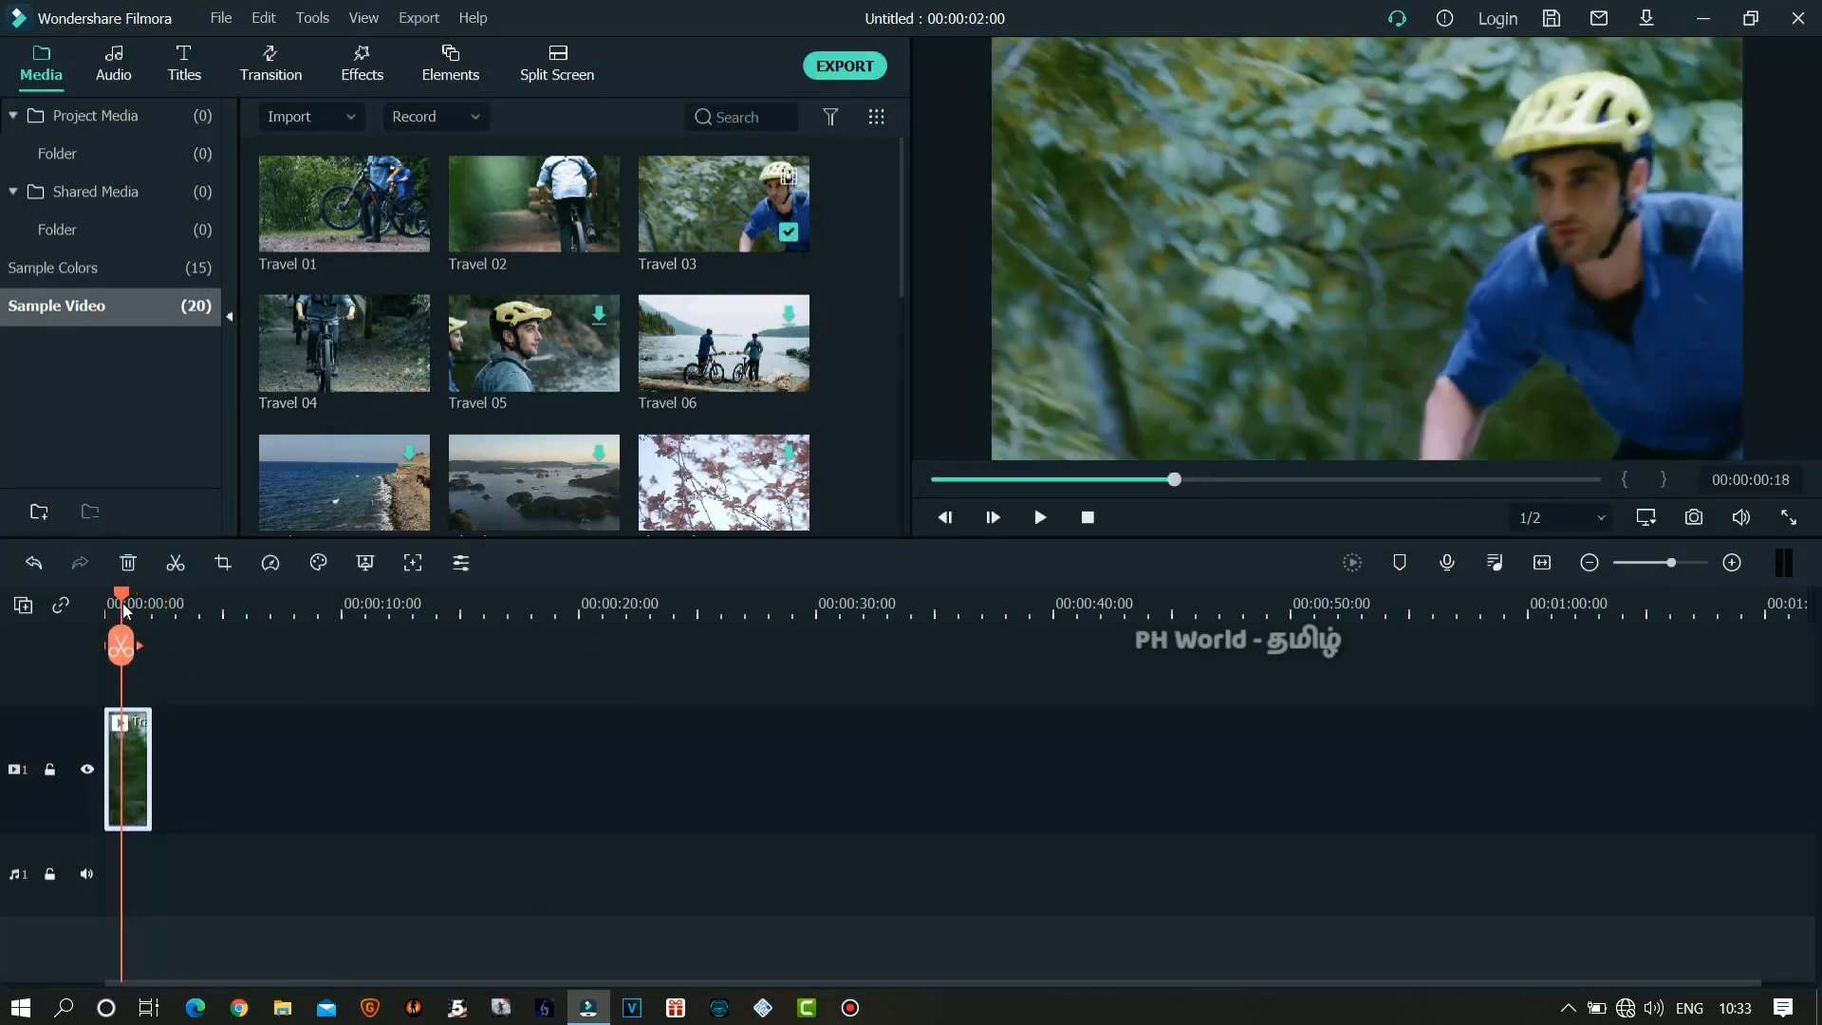
pyautogui.moveTo(122, 602); pyautogui.dragTo(129, 602)
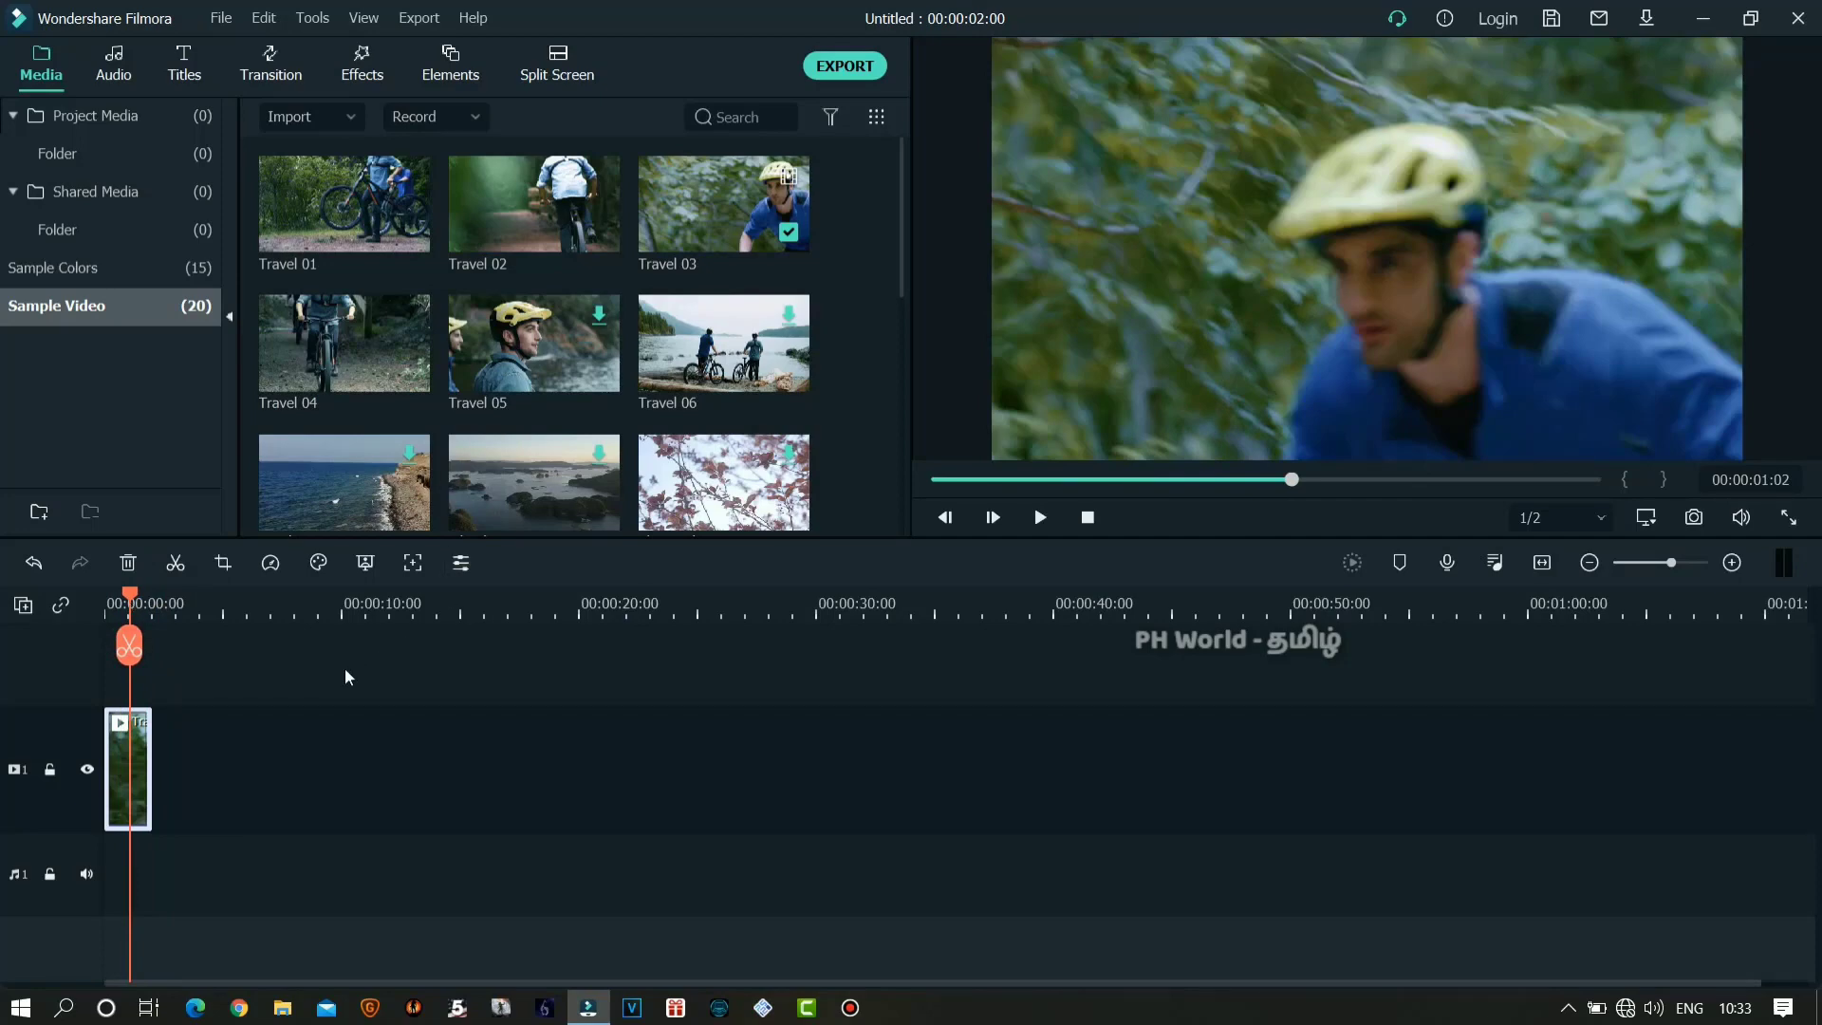
# - Delete the Travel 03 clip from the timeline, undo the deletion, and play the clip from its beginning
pyautogui.click(130, 563)
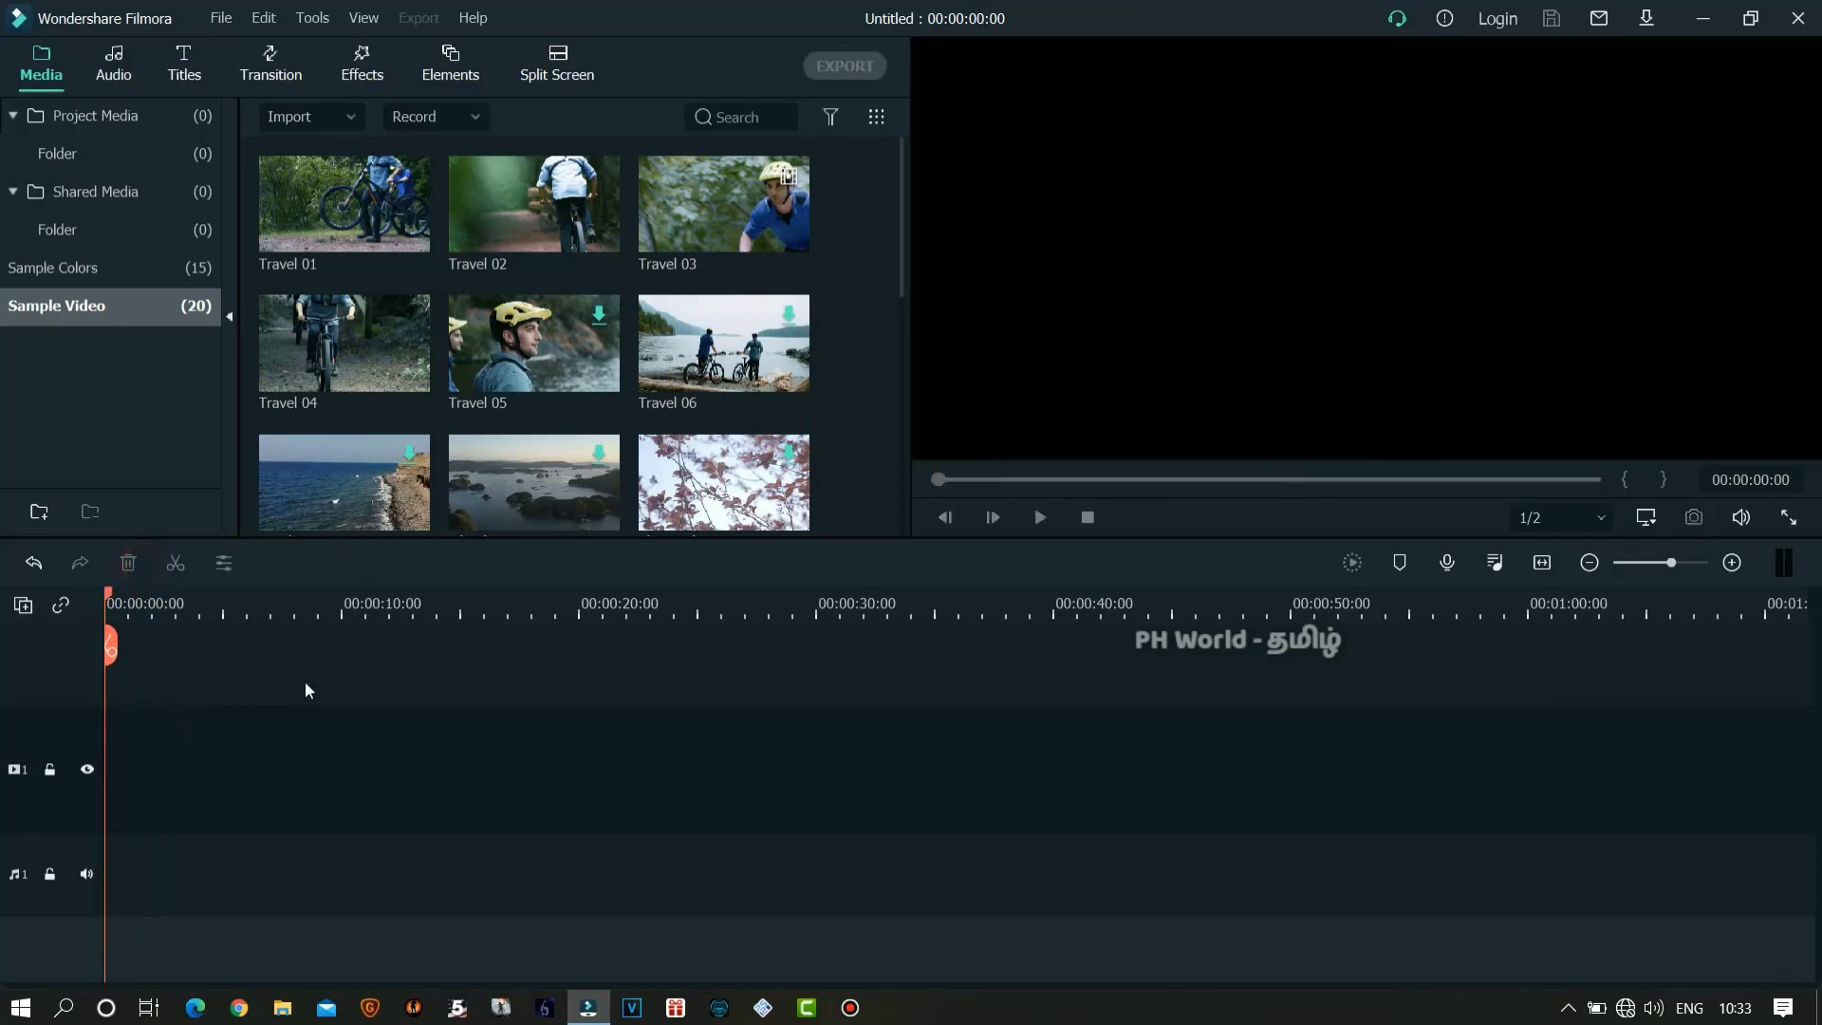
pyautogui.hotkey('ctrl', 'z')
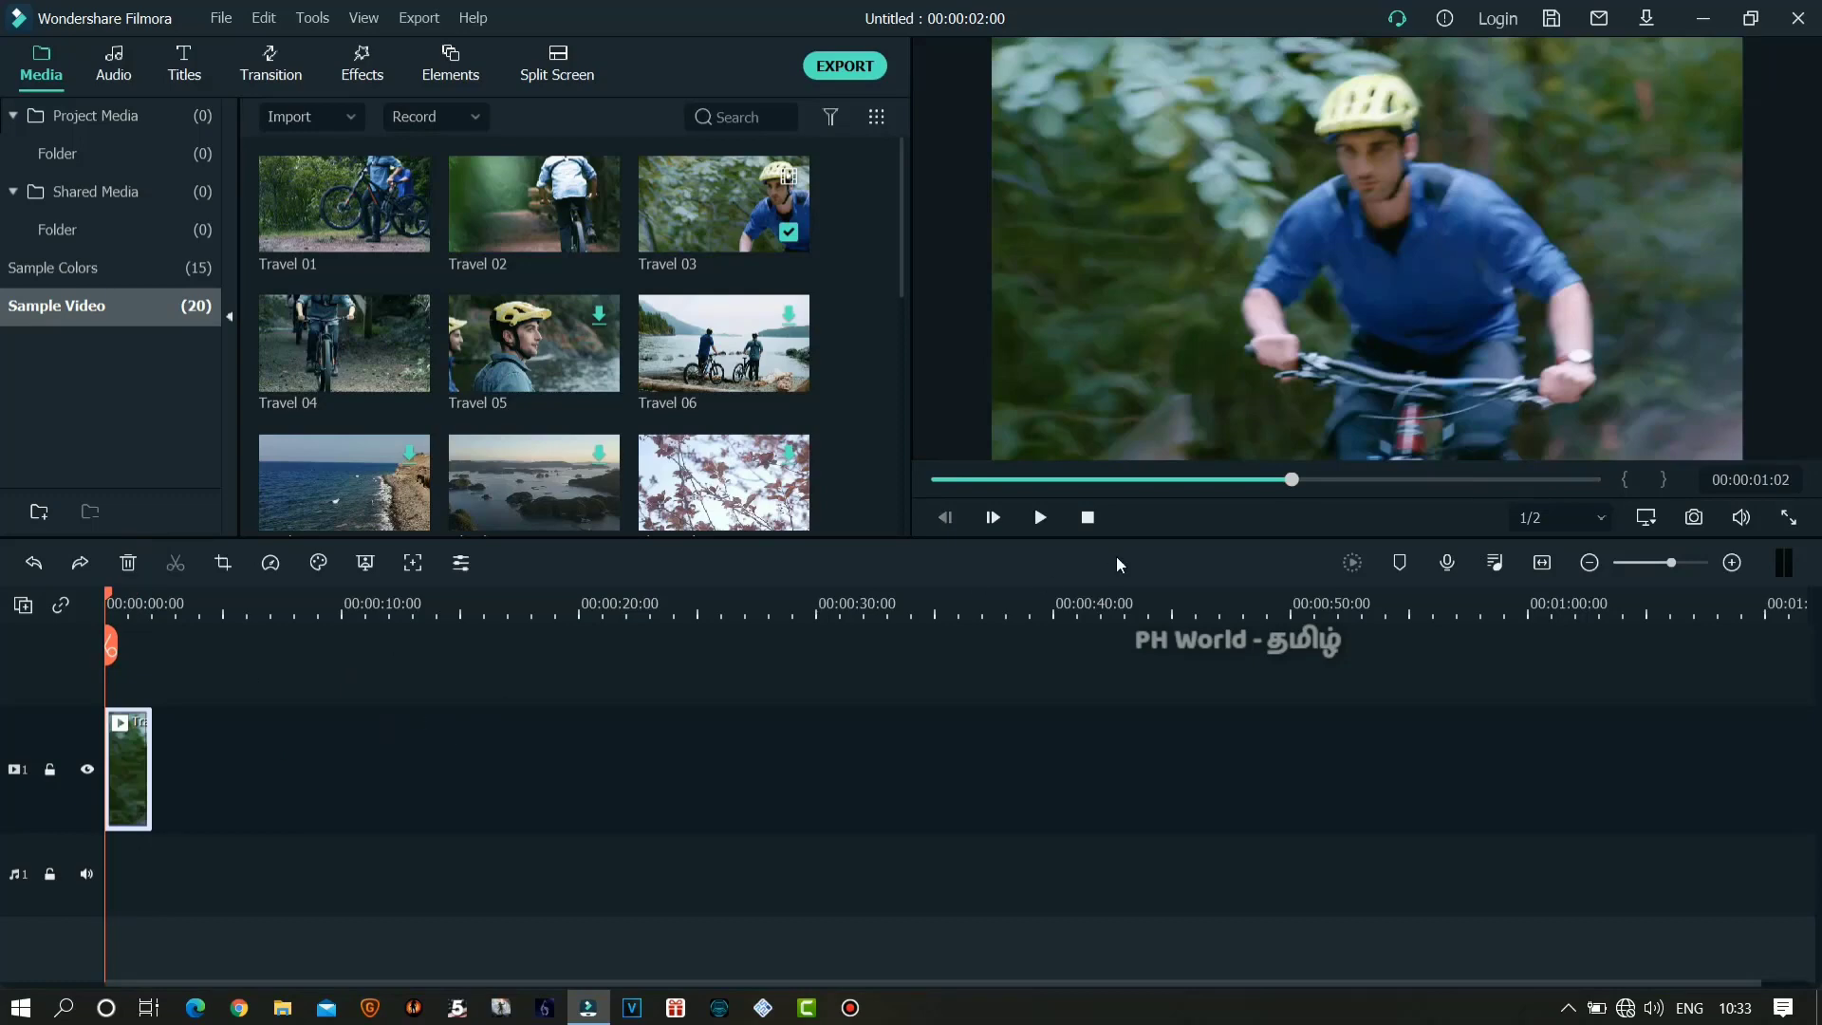
pyautogui.moveTo(1292, 484); pyautogui.dragTo(879, 489)
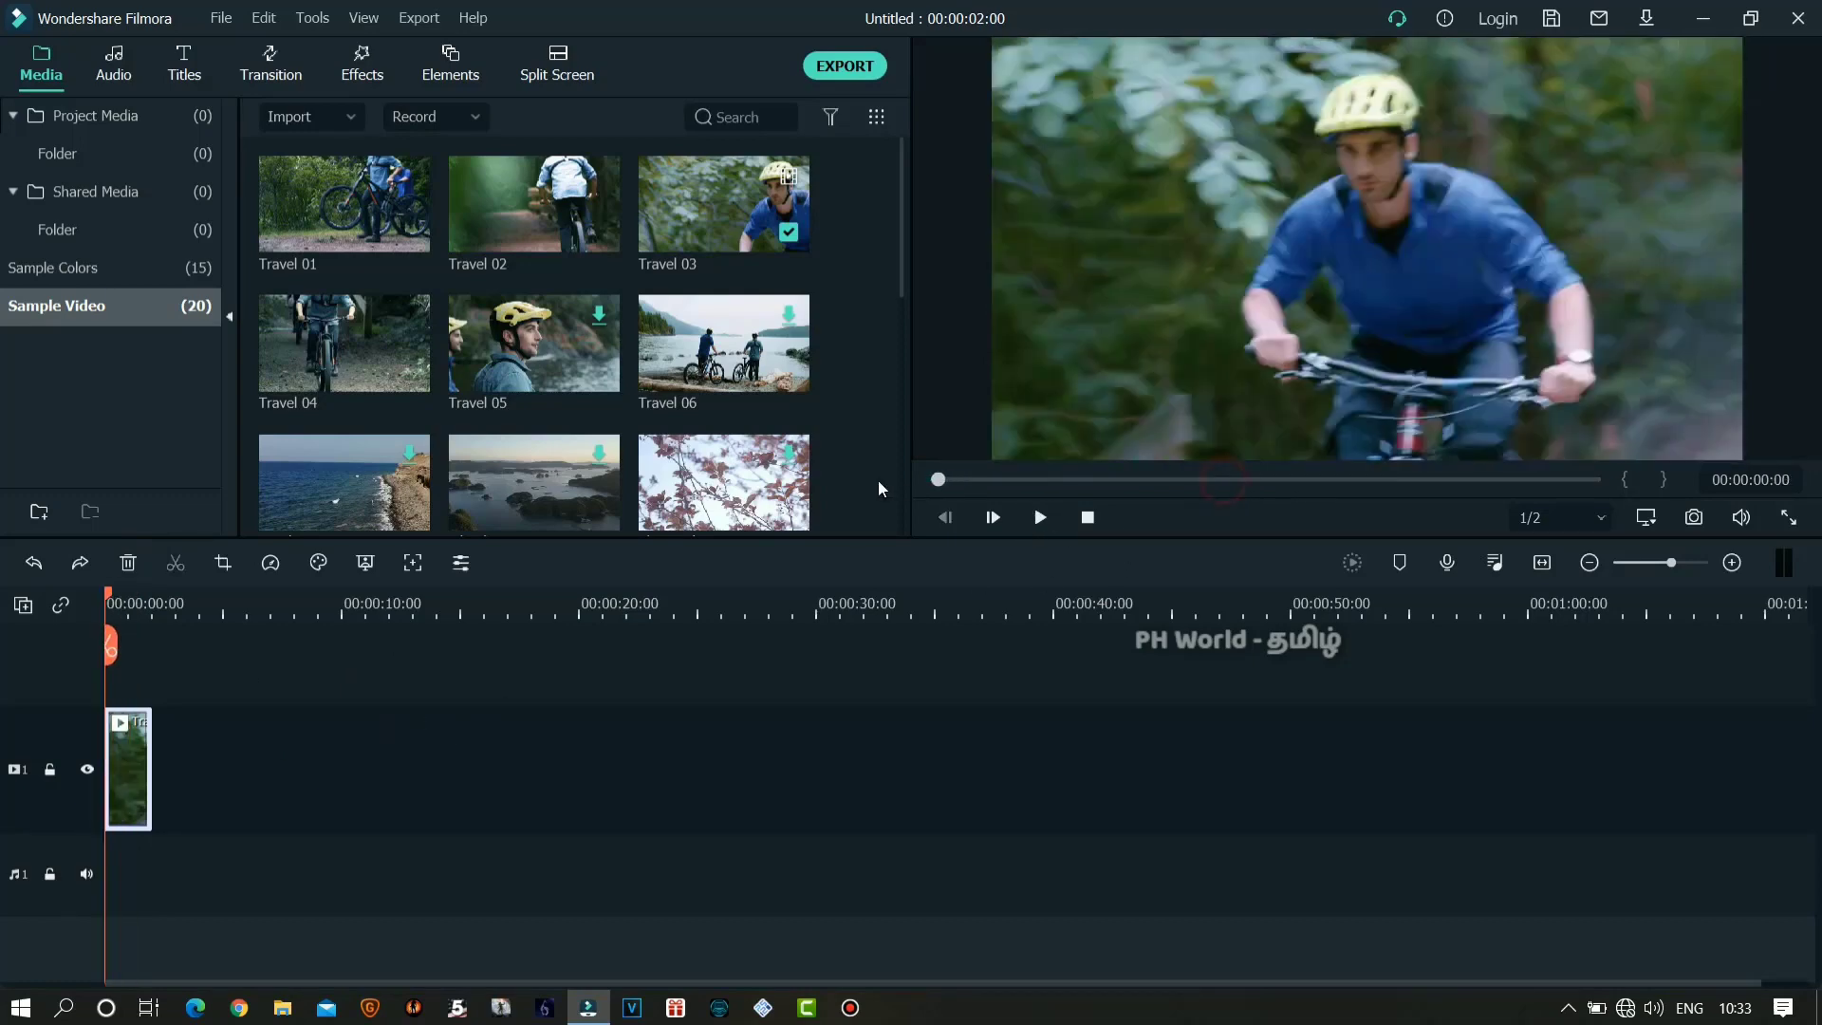
pyautogui.click(1035, 517)
# - Open the keyboard shortcut settings and look through the Edit, Tools, View, Marker and Miscellaneous categories
pyautogui.click(218, 17)
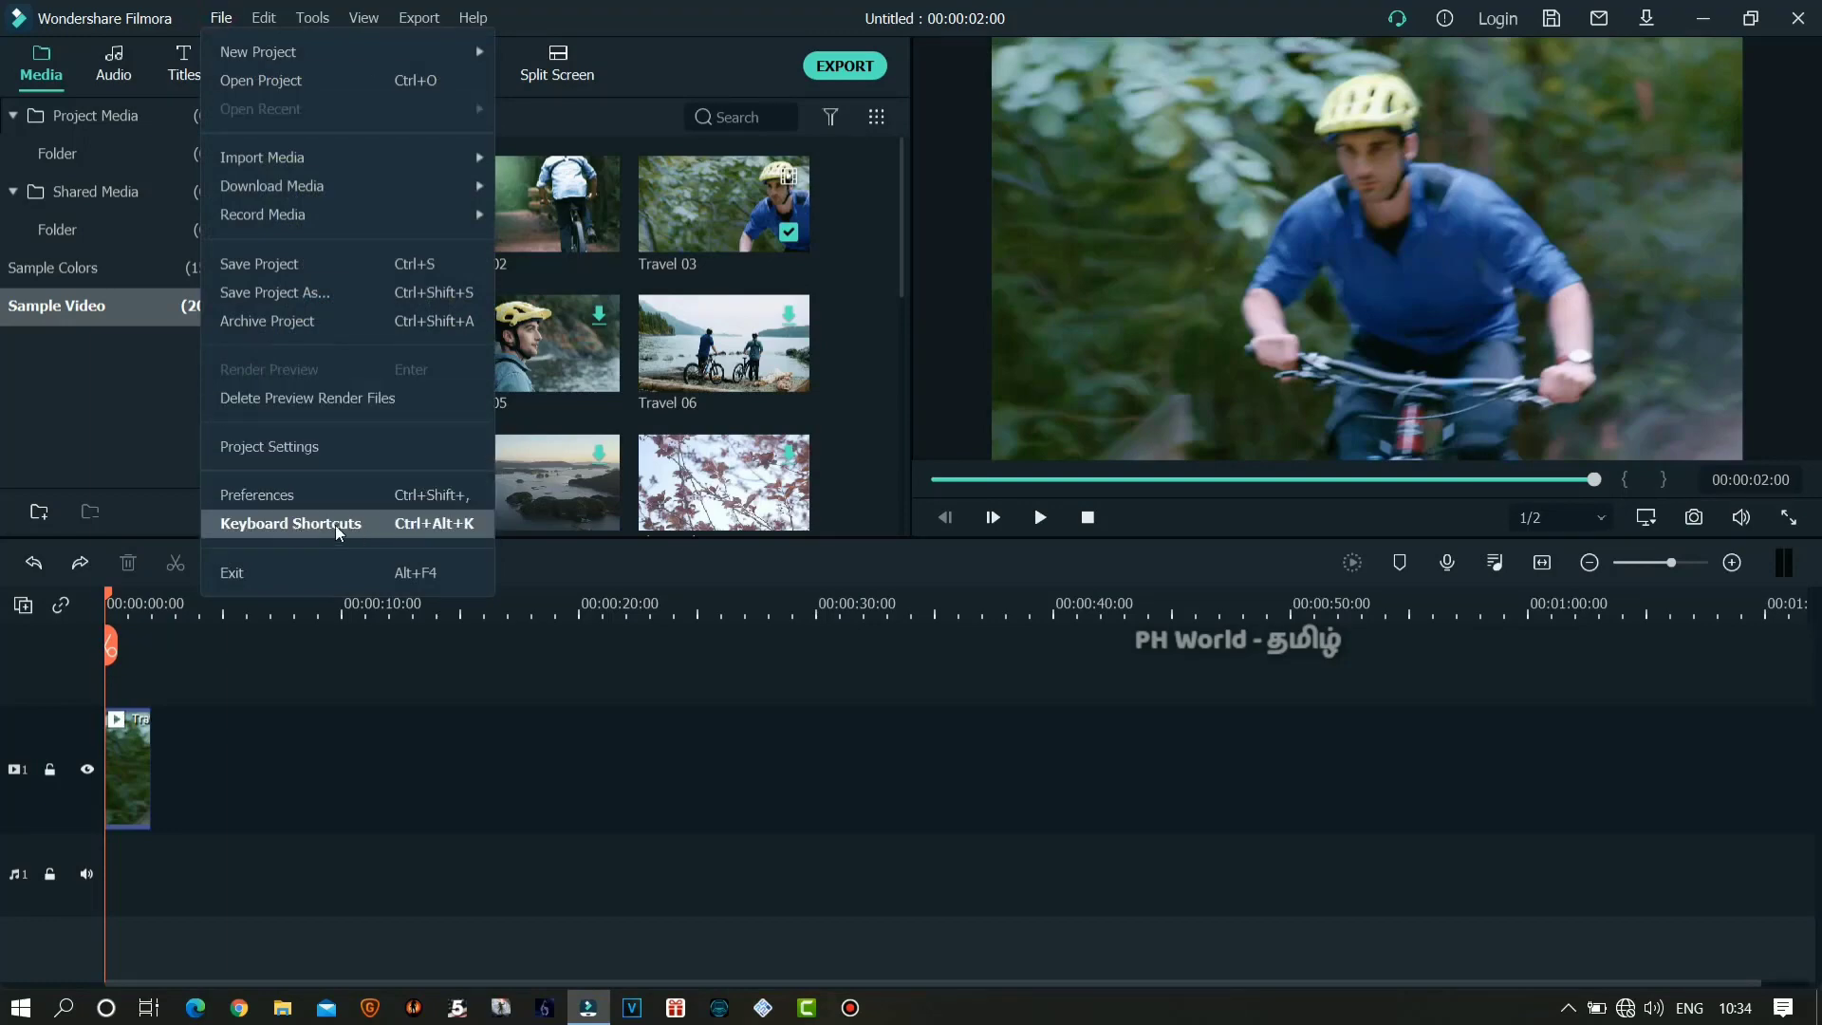
pyautogui.click(290, 524)
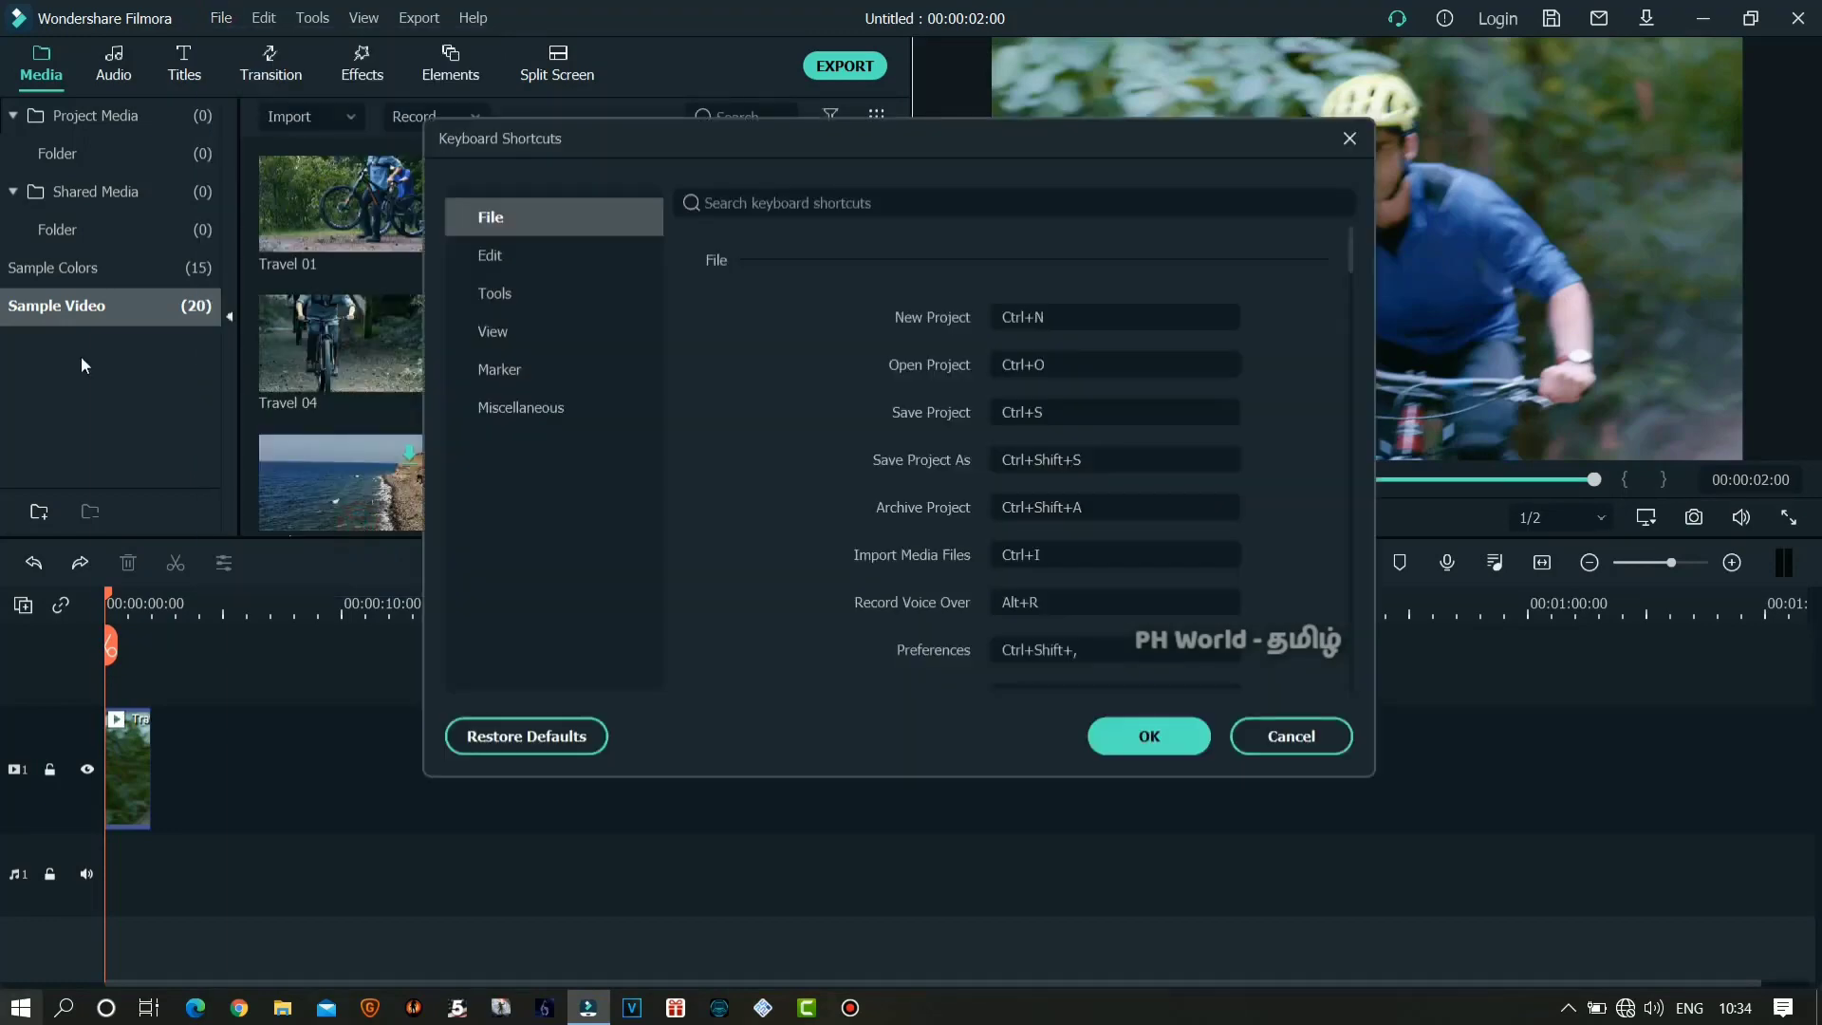
pyautogui.click(547, 255)
pyautogui.click(551, 309)
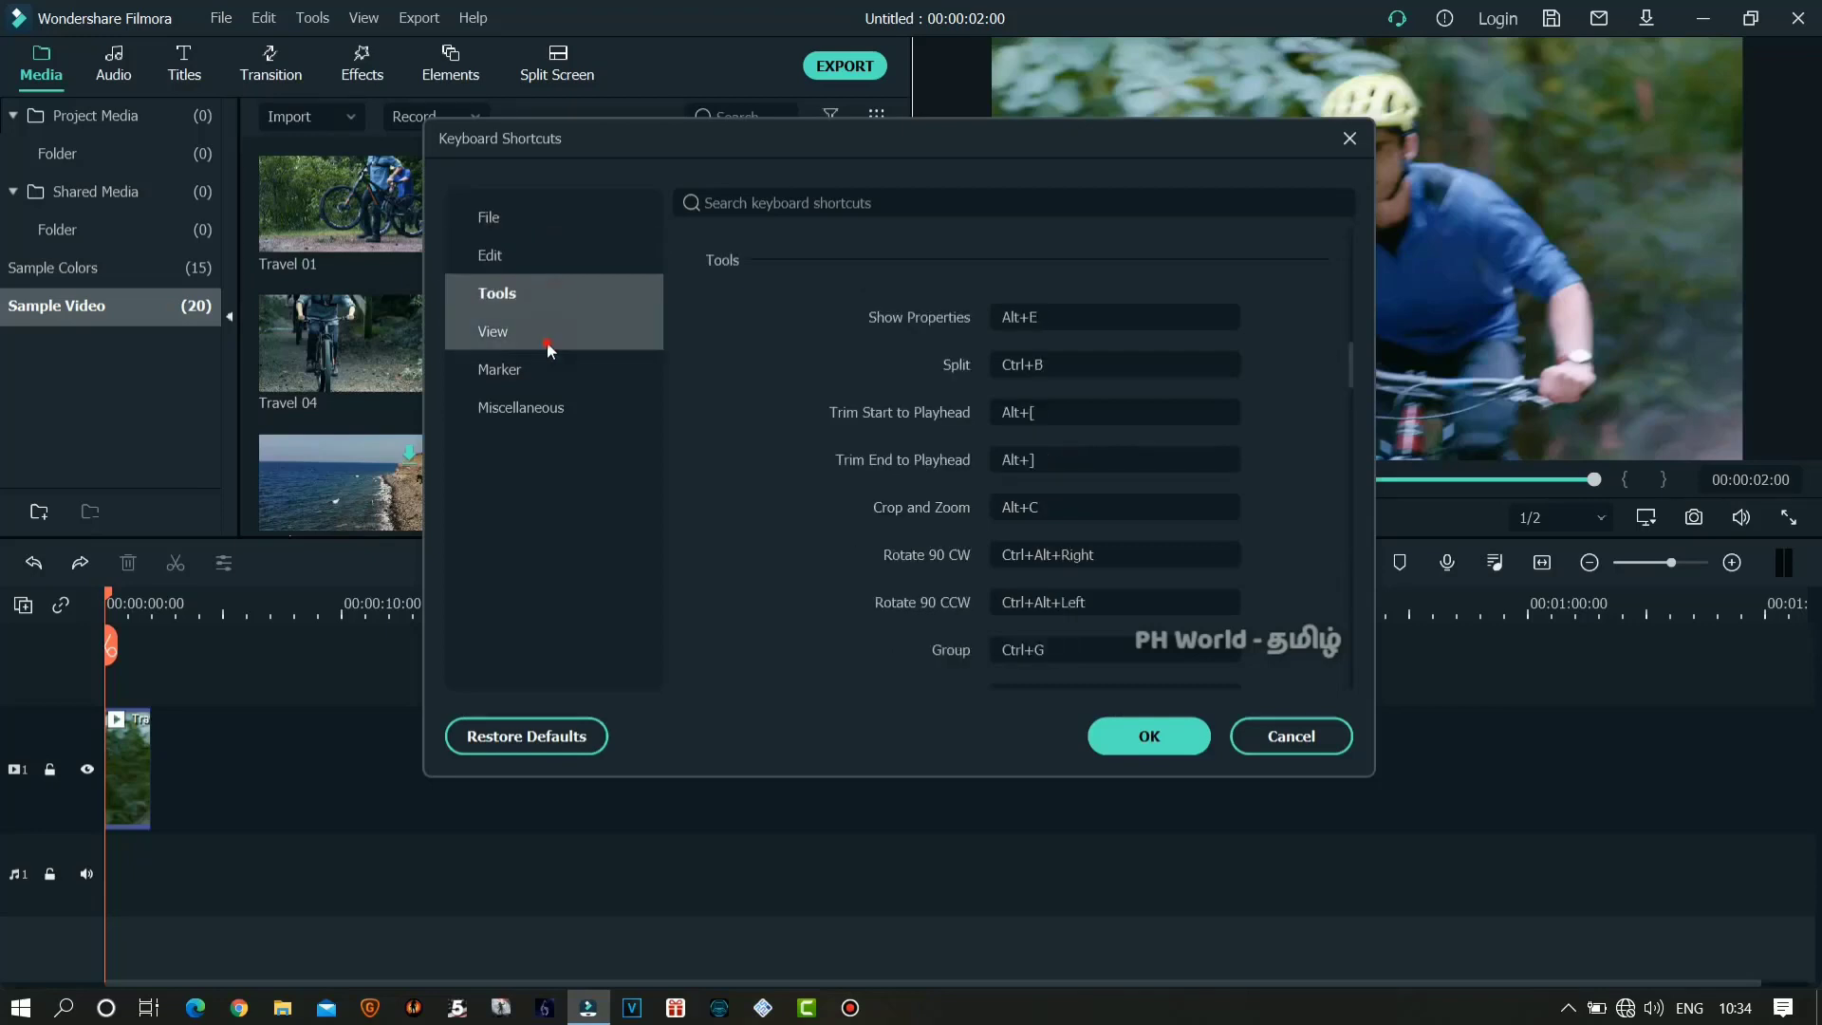
pyautogui.click(547, 343)
pyautogui.click(548, 384)
pyautogui.click(547, 406)
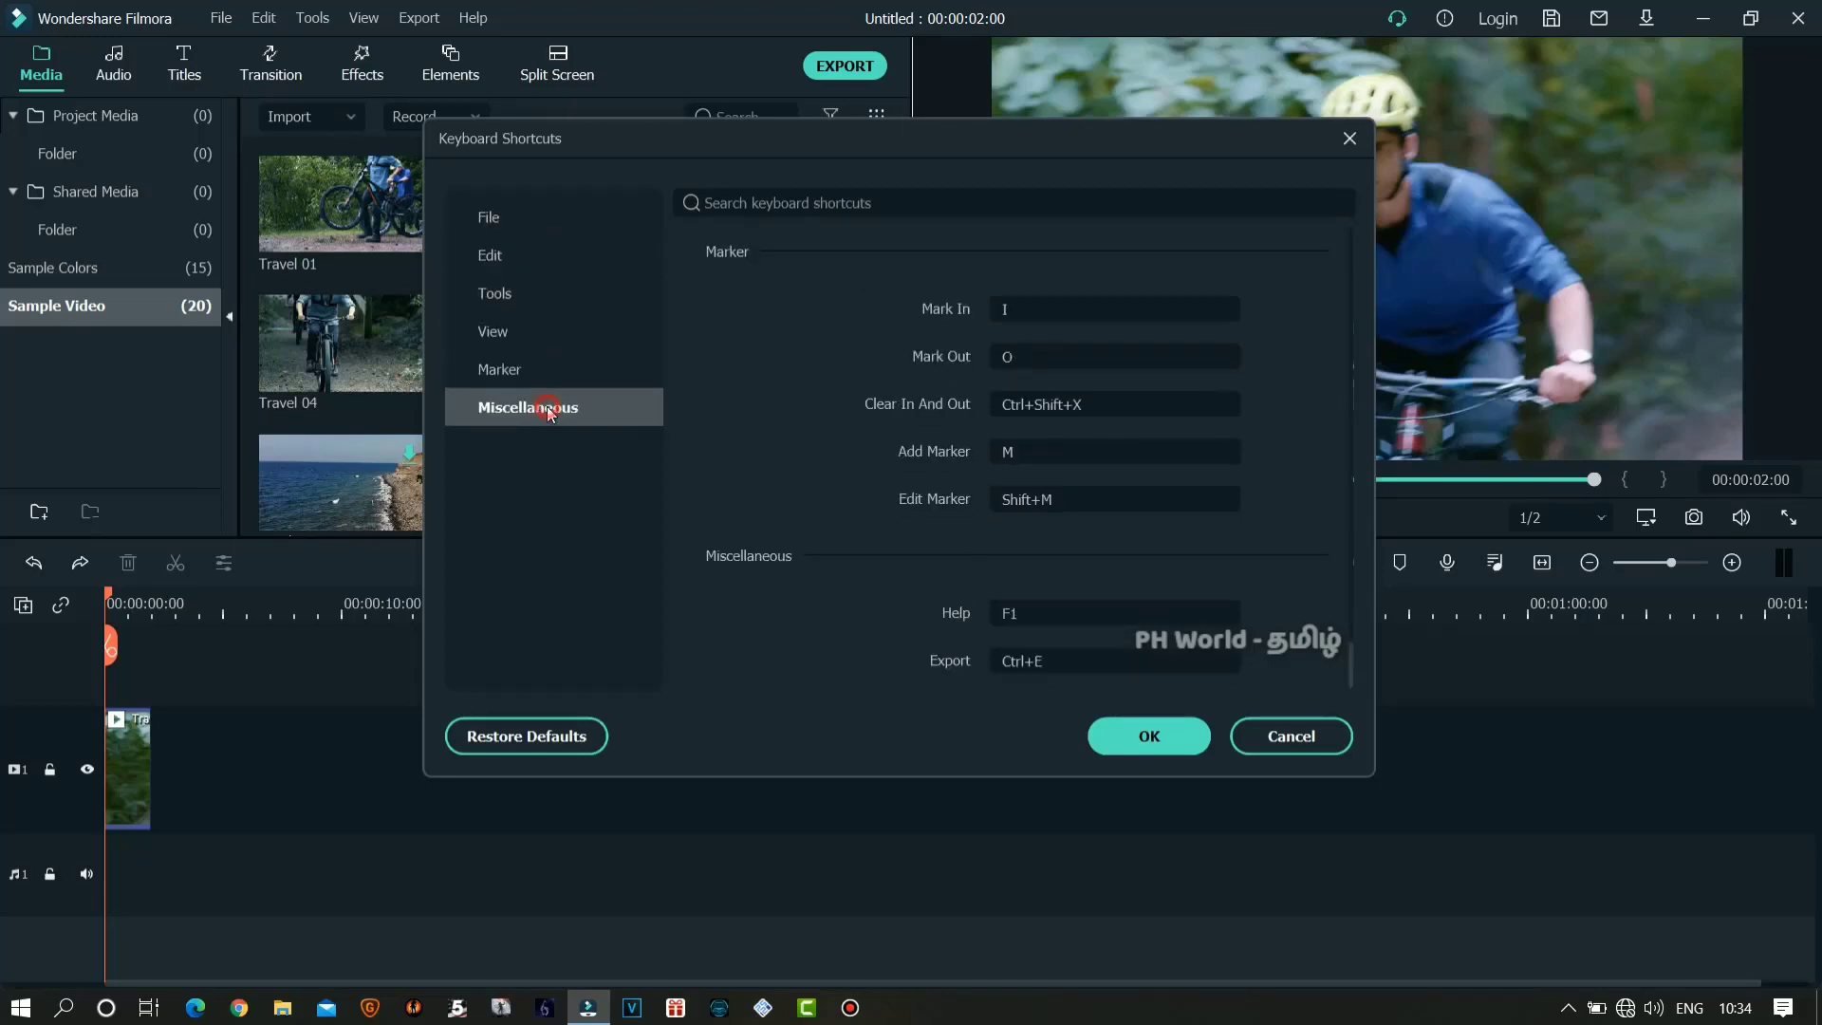
# - Change the keyboard shortcut for Undo in the Edit category to U and save the setting
pyautogui.click(528, 258)
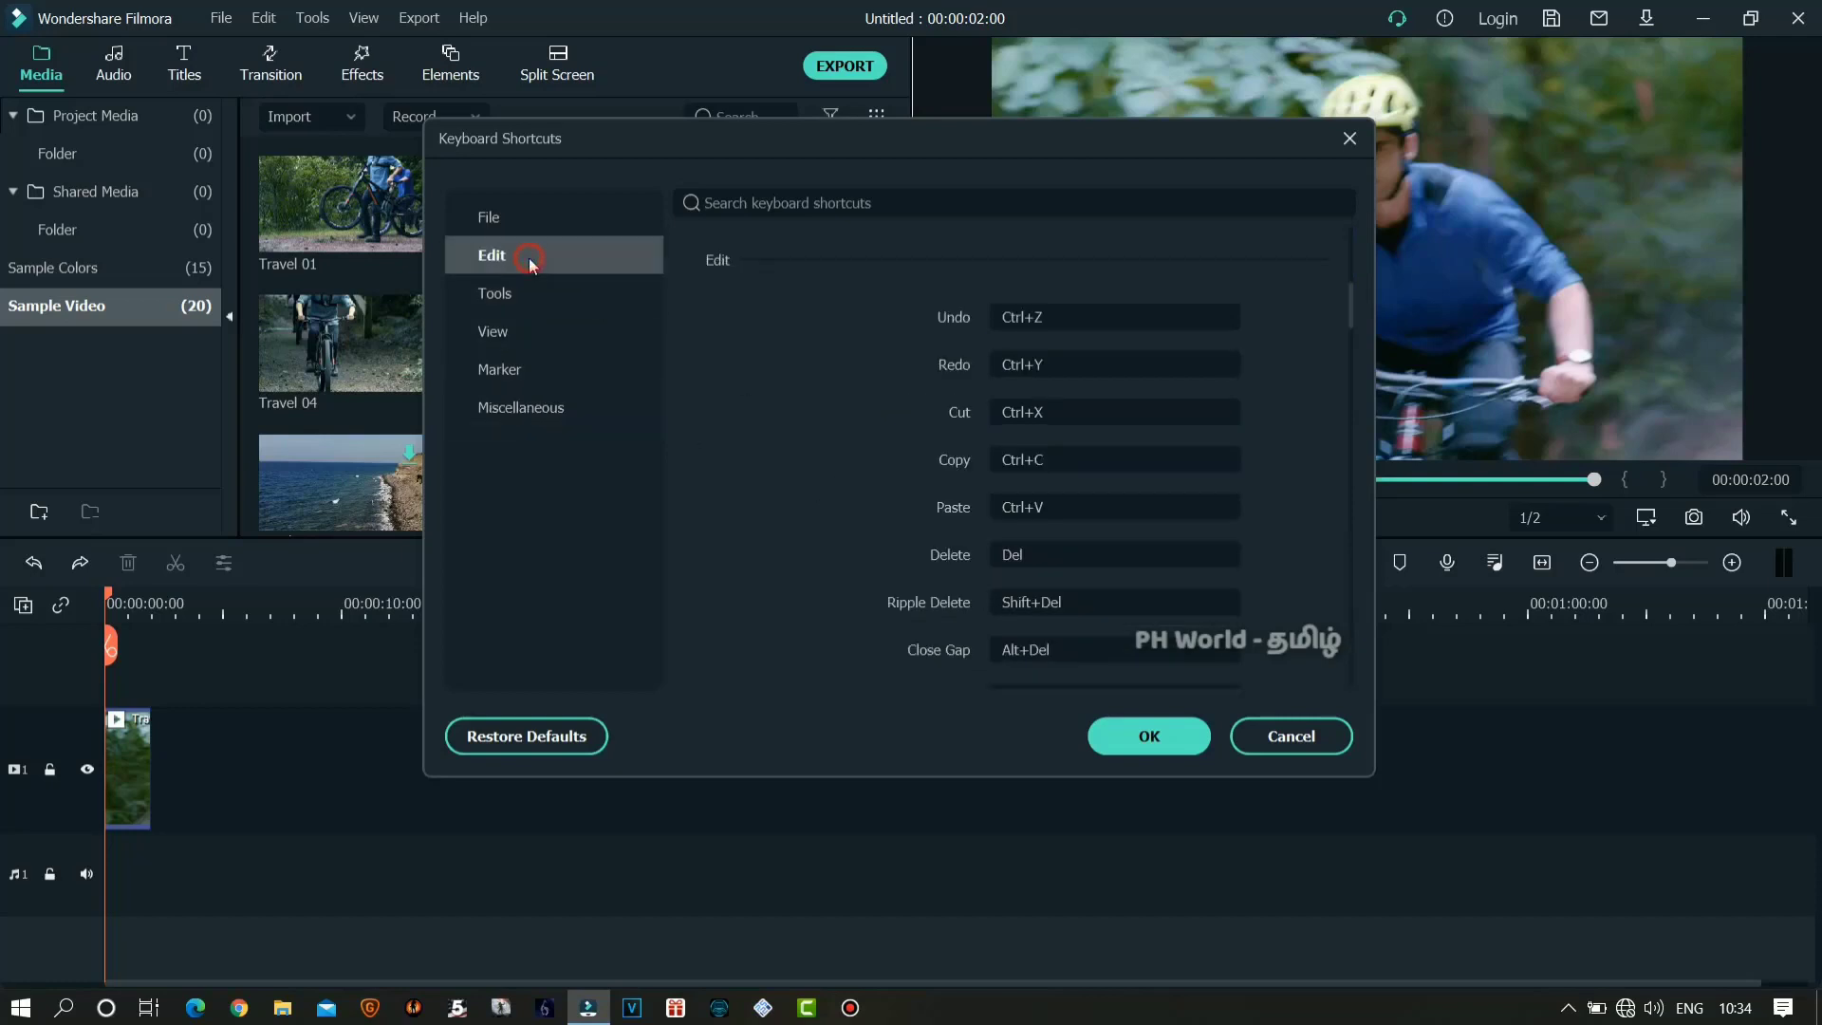
pyautogui.click(1067, 319)
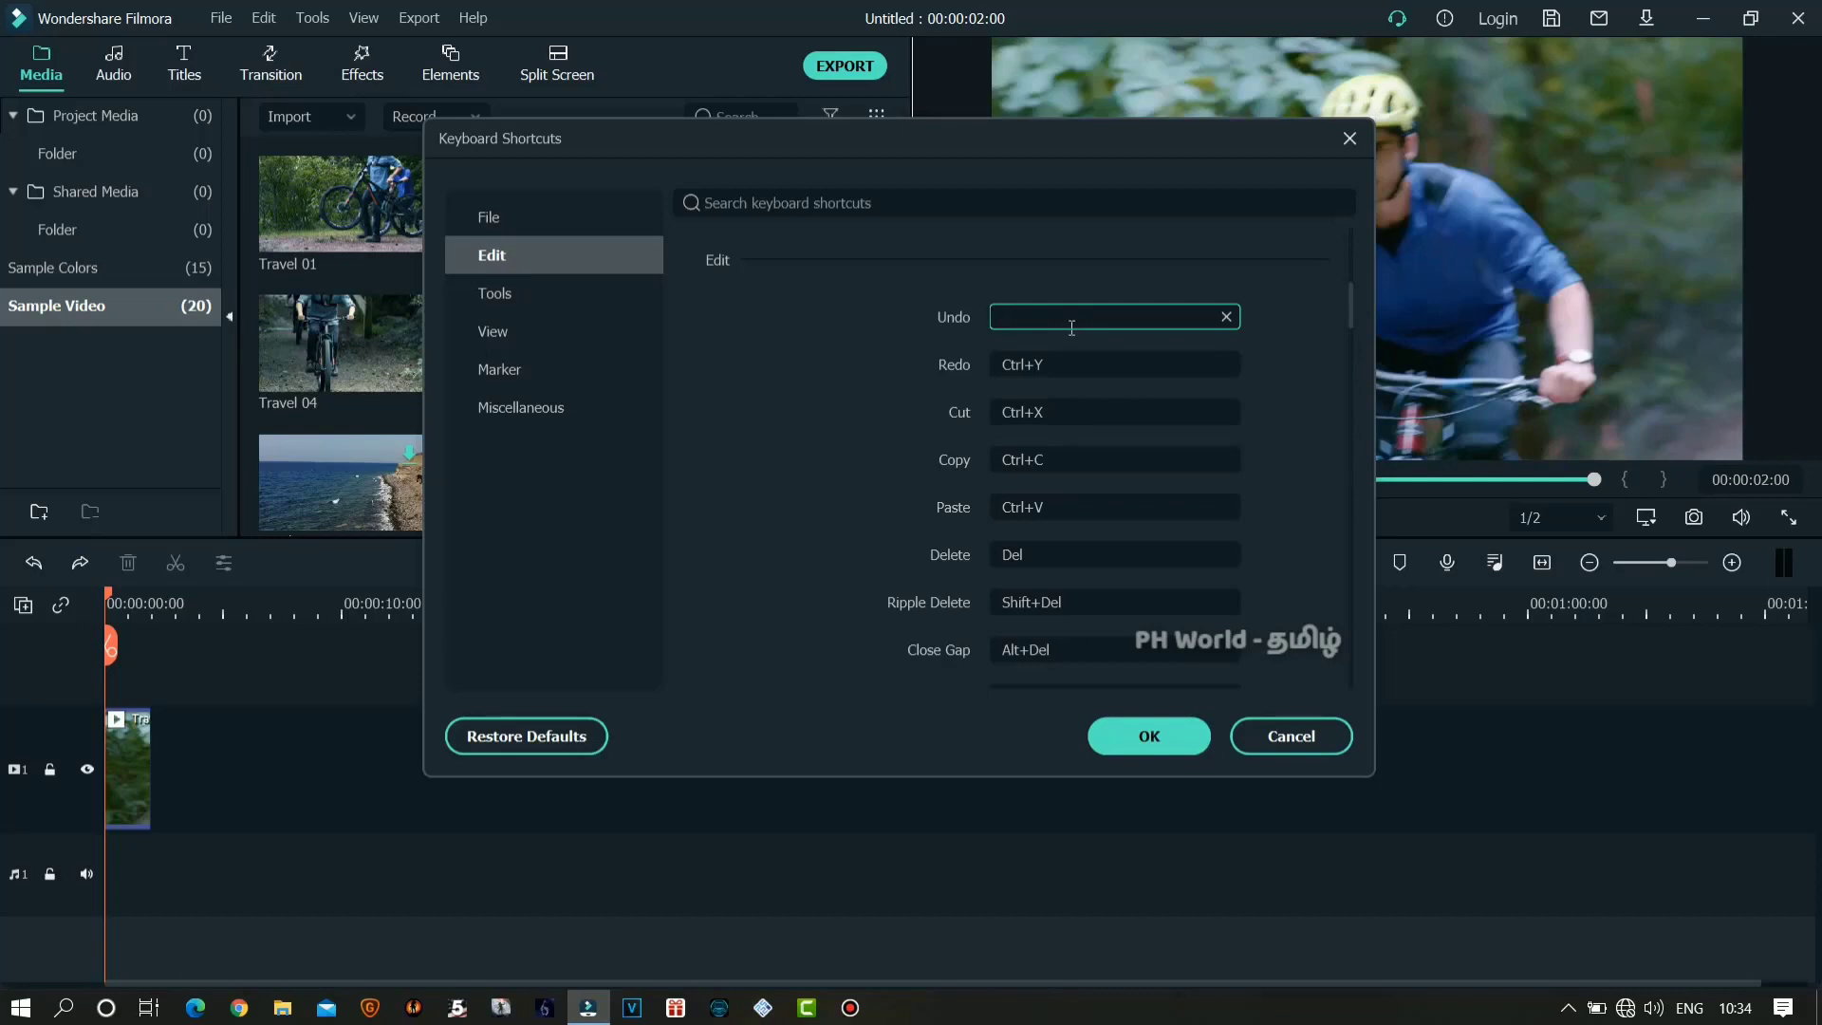
pyautogui.press('u')
pyautogui.click(1139, 751)
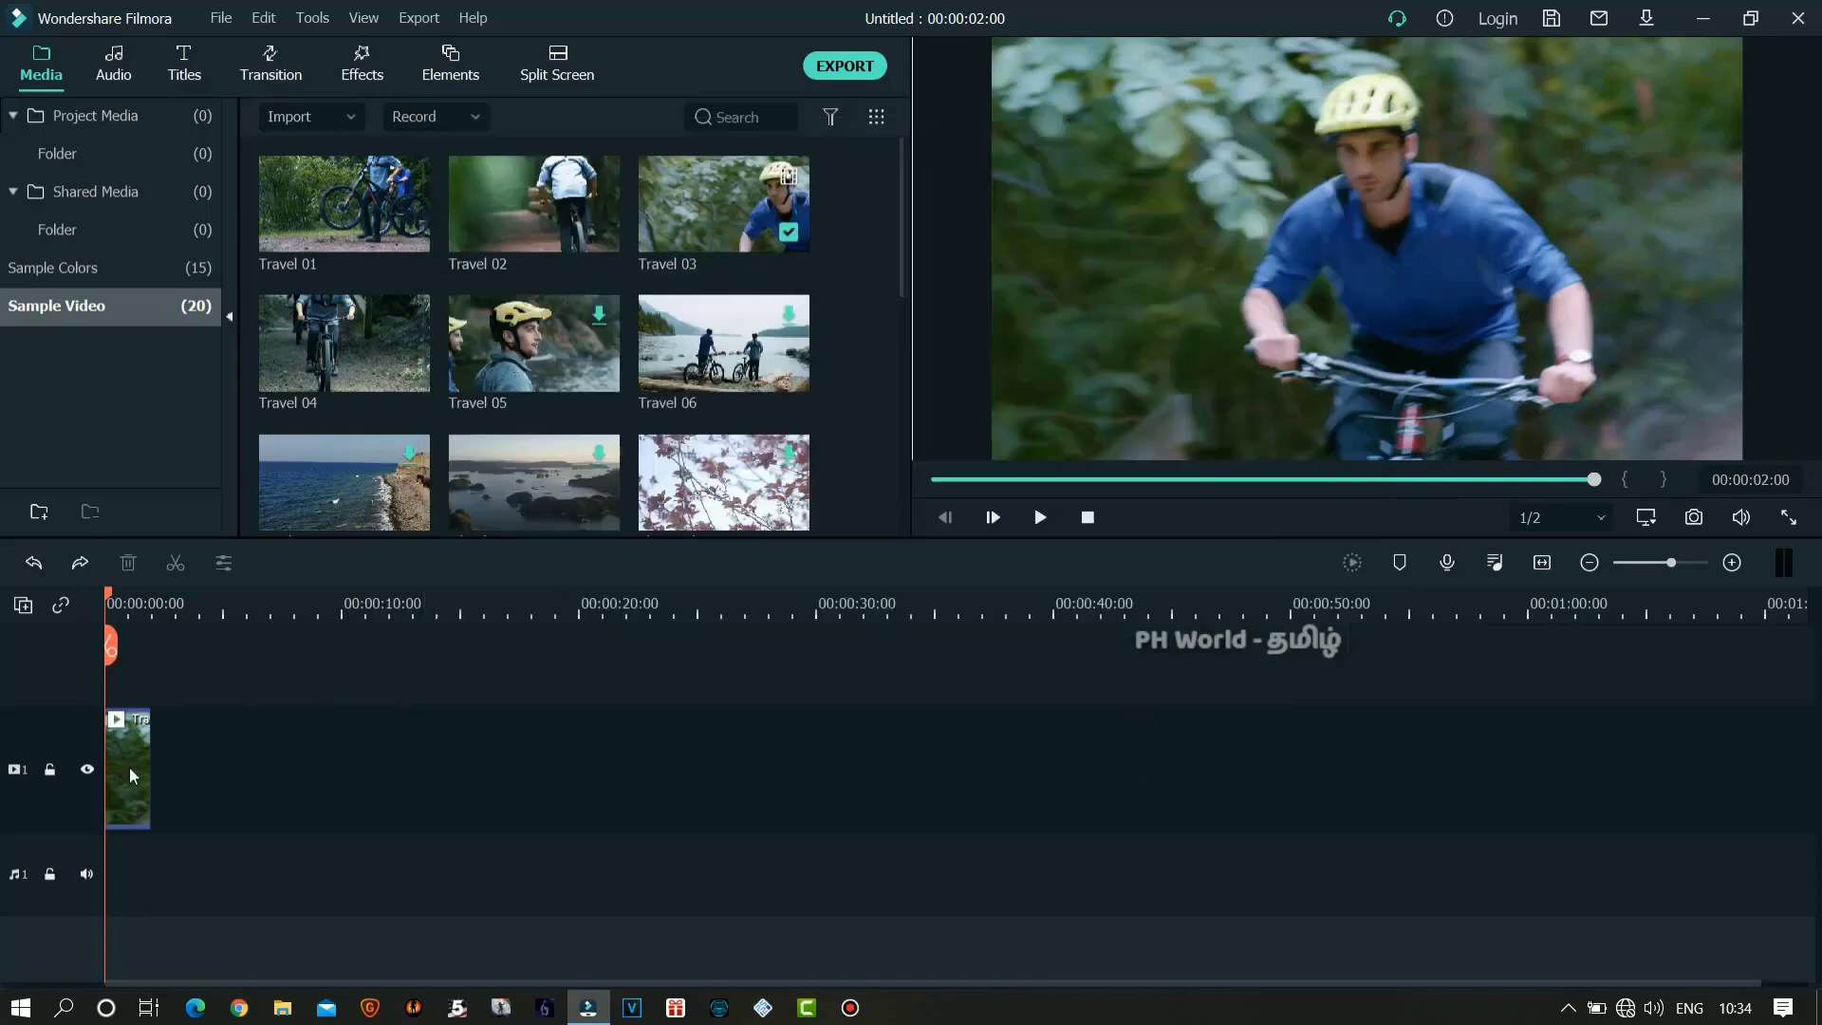
# - Delete the Travel 03 clip from the timeline and undo the deletion, twice, to test the undo shortcut
pyautogui.click(128, 563)
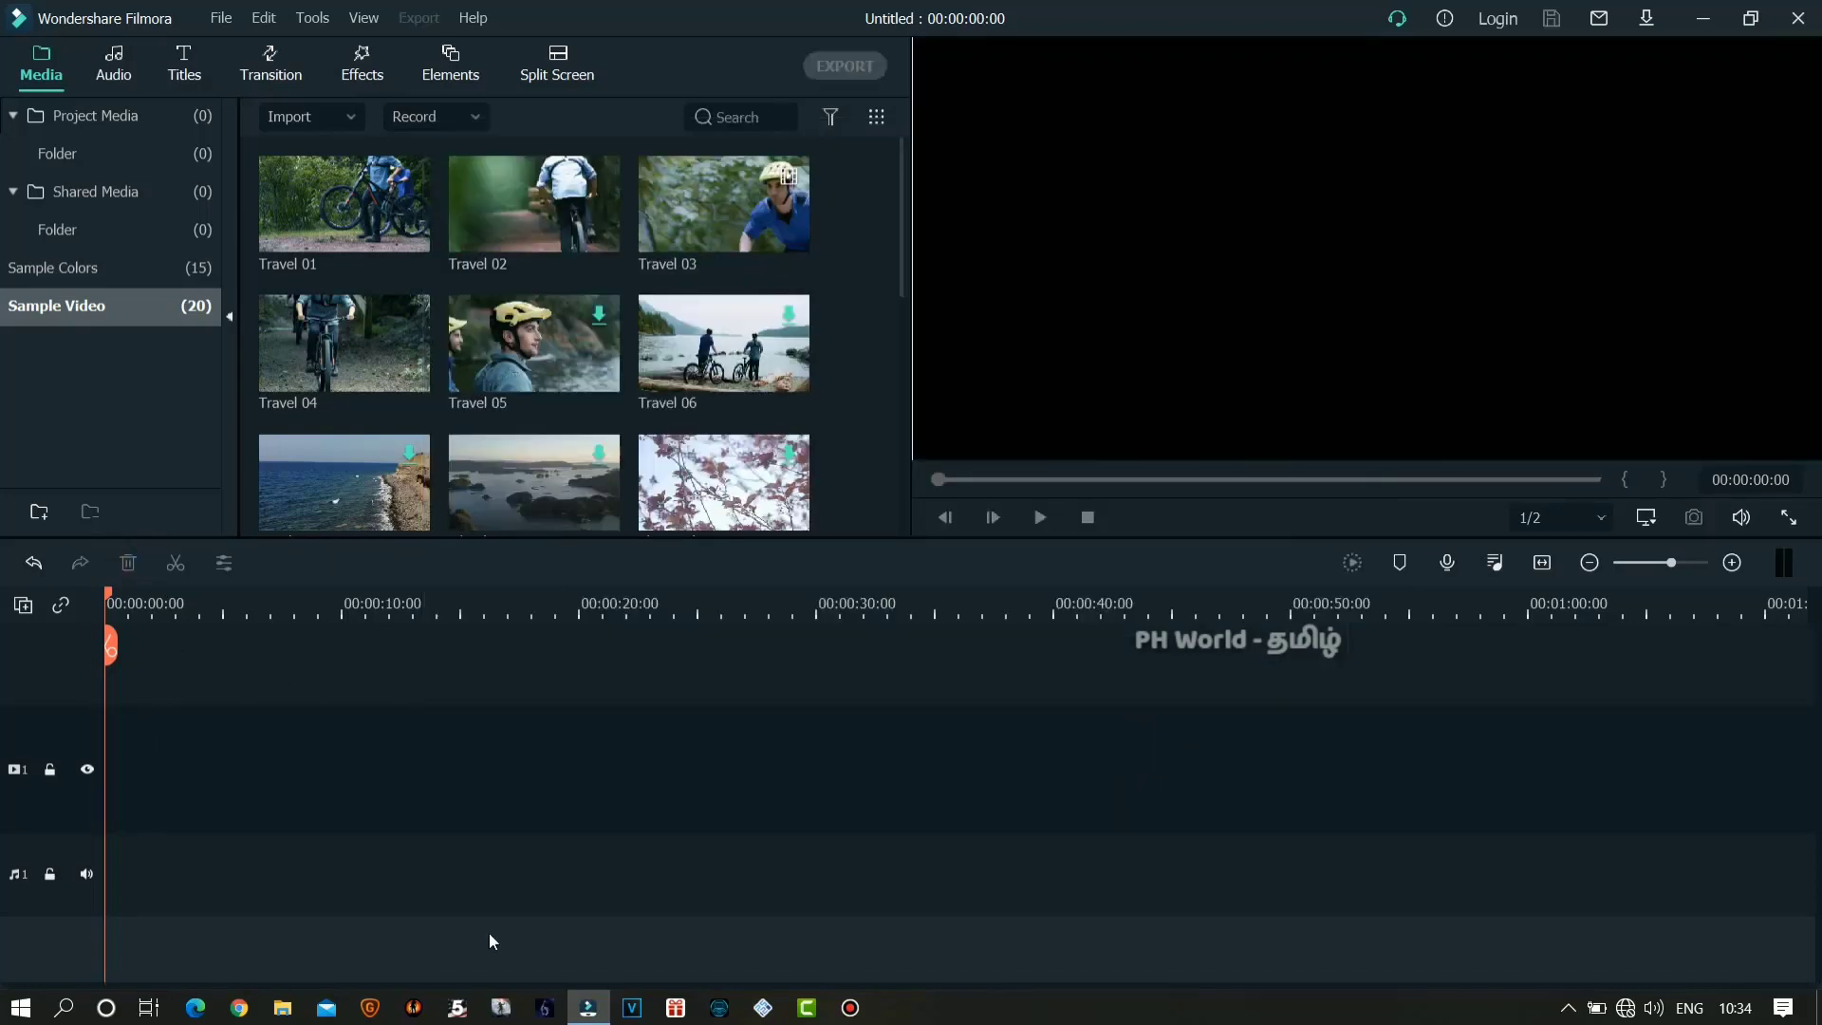
pyautogui.hotkey('ctrl', 'z')
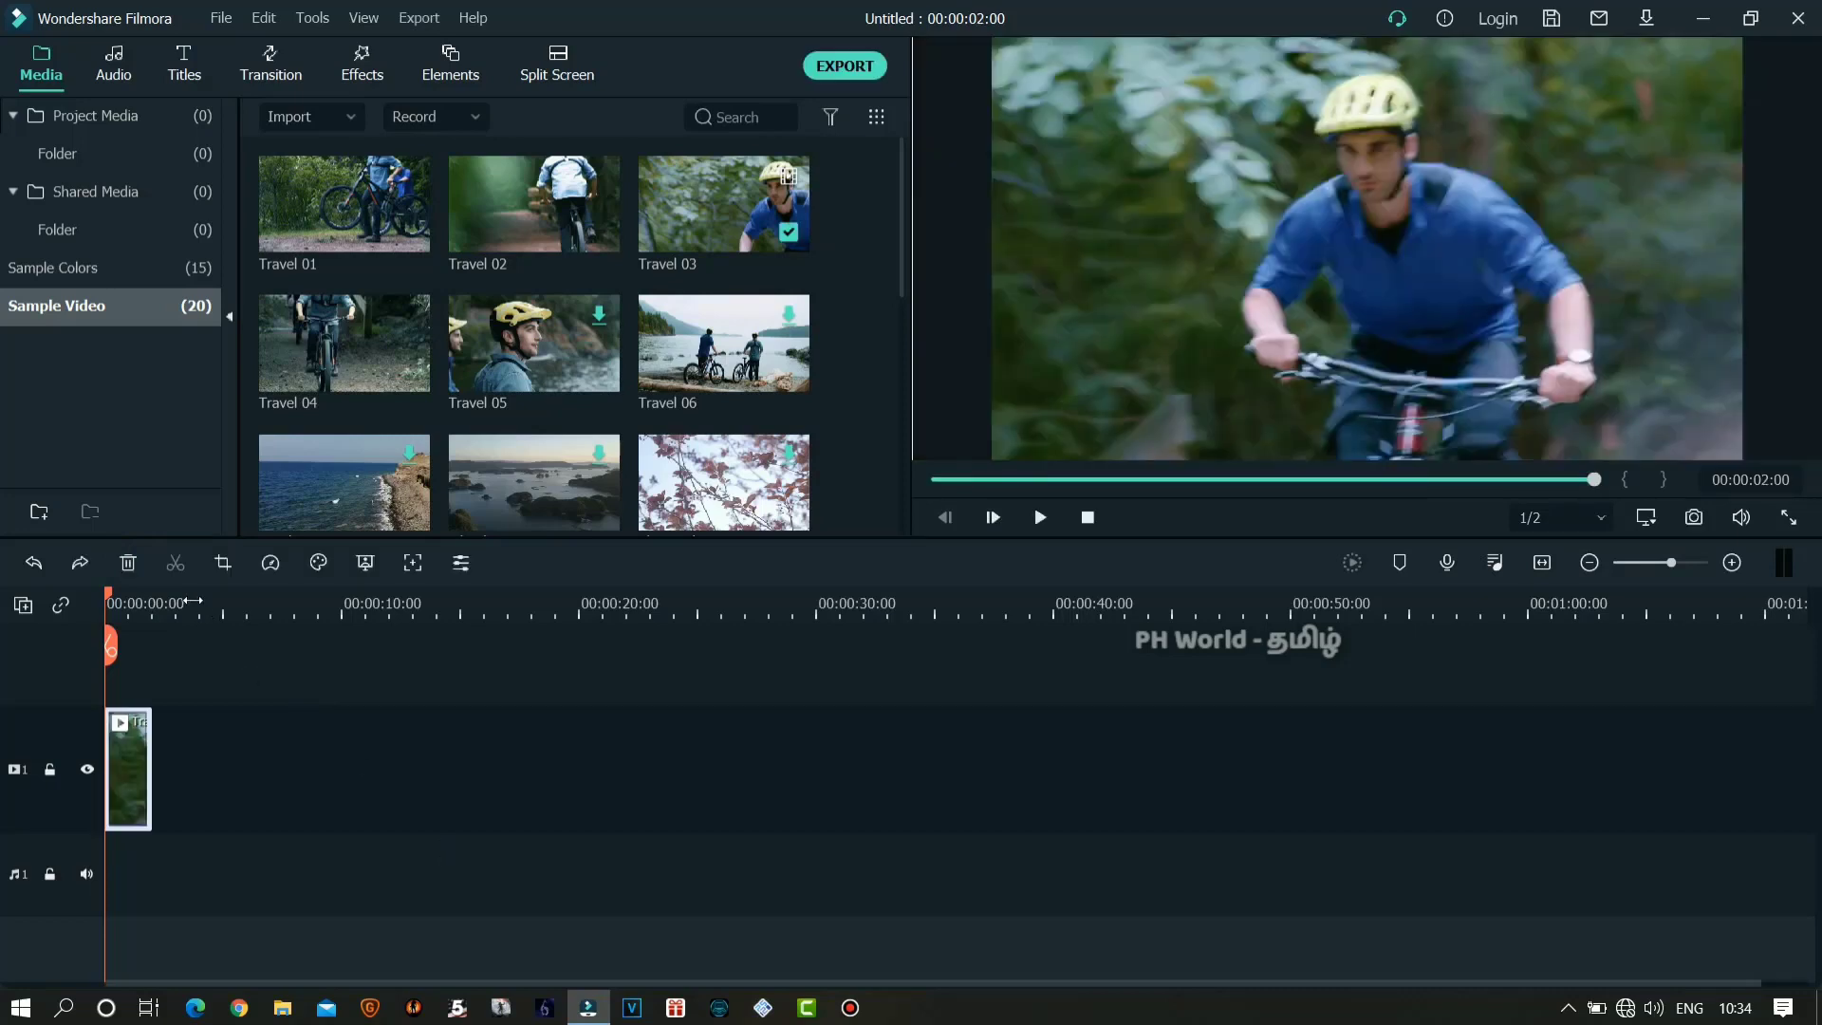
pyautogui.click(133, 563)
pyautogui.hotkey('ctrl', 'z')
# - Set the Undo keyboard shortcut in the Edit category back to Ctrl+Z and save the setting
pyautogui.click(222, 18)
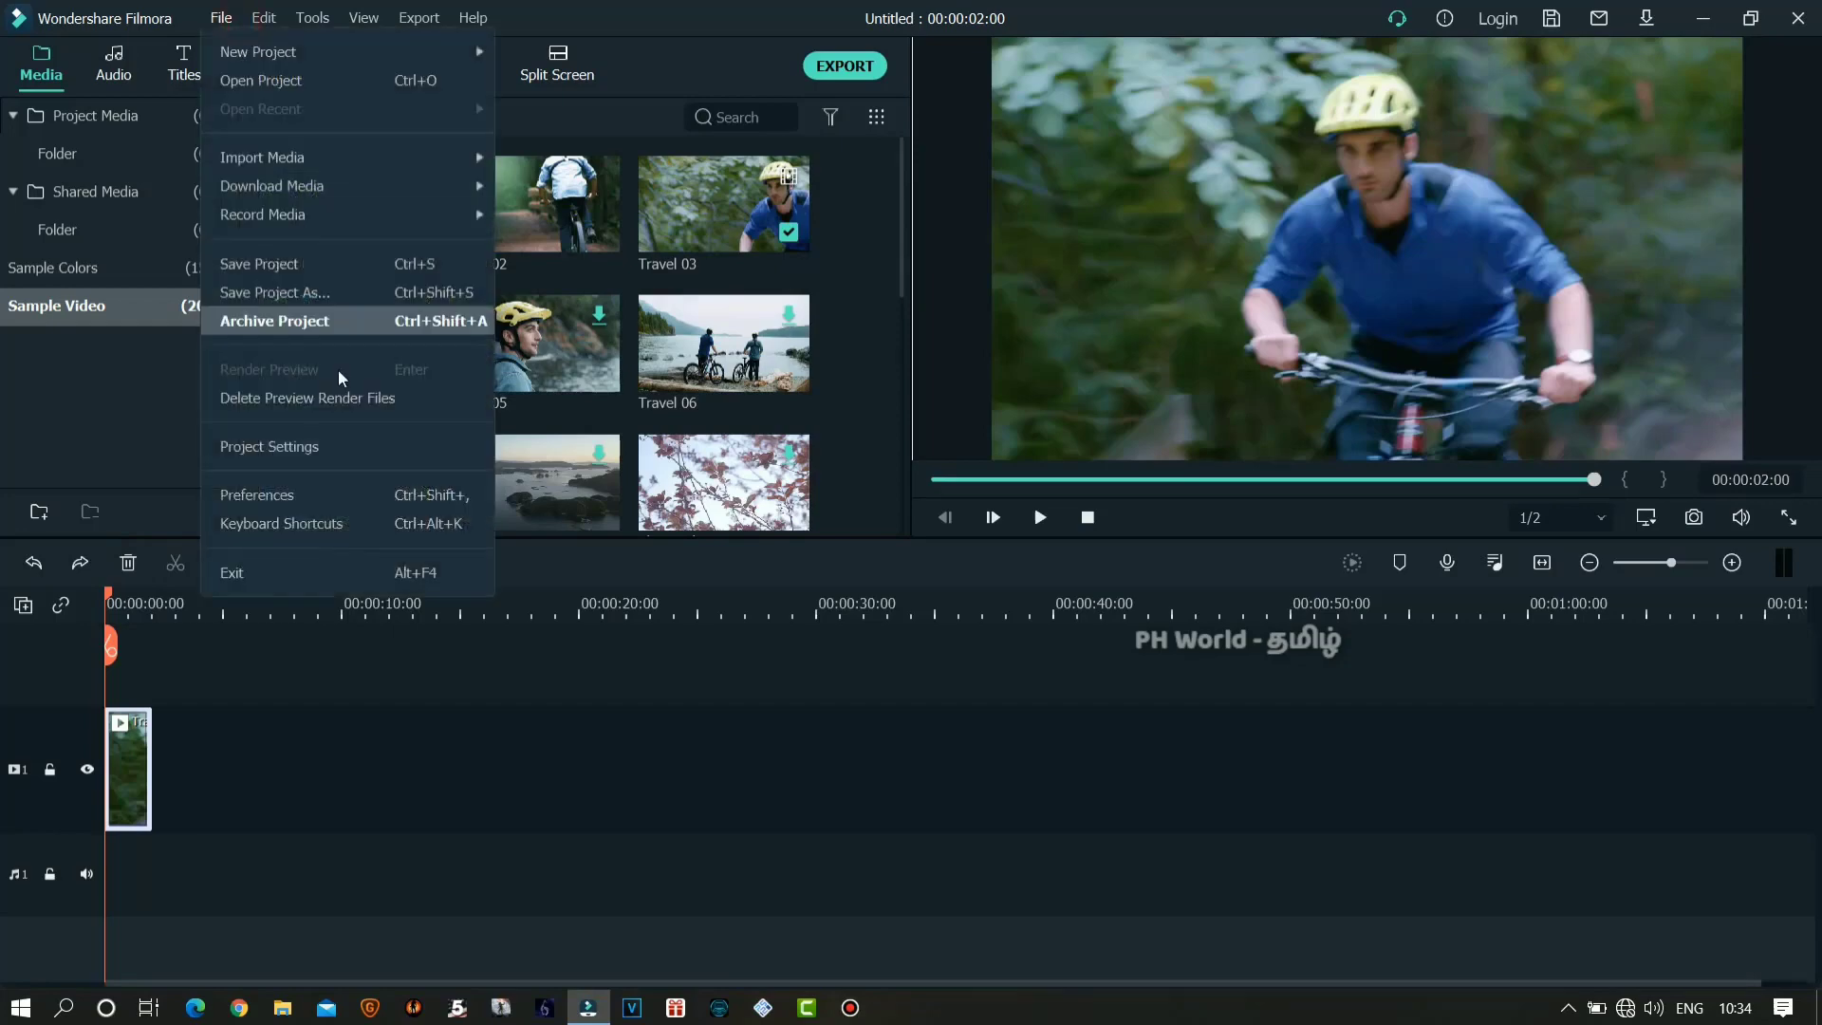
pyautogui.click(470, 517)
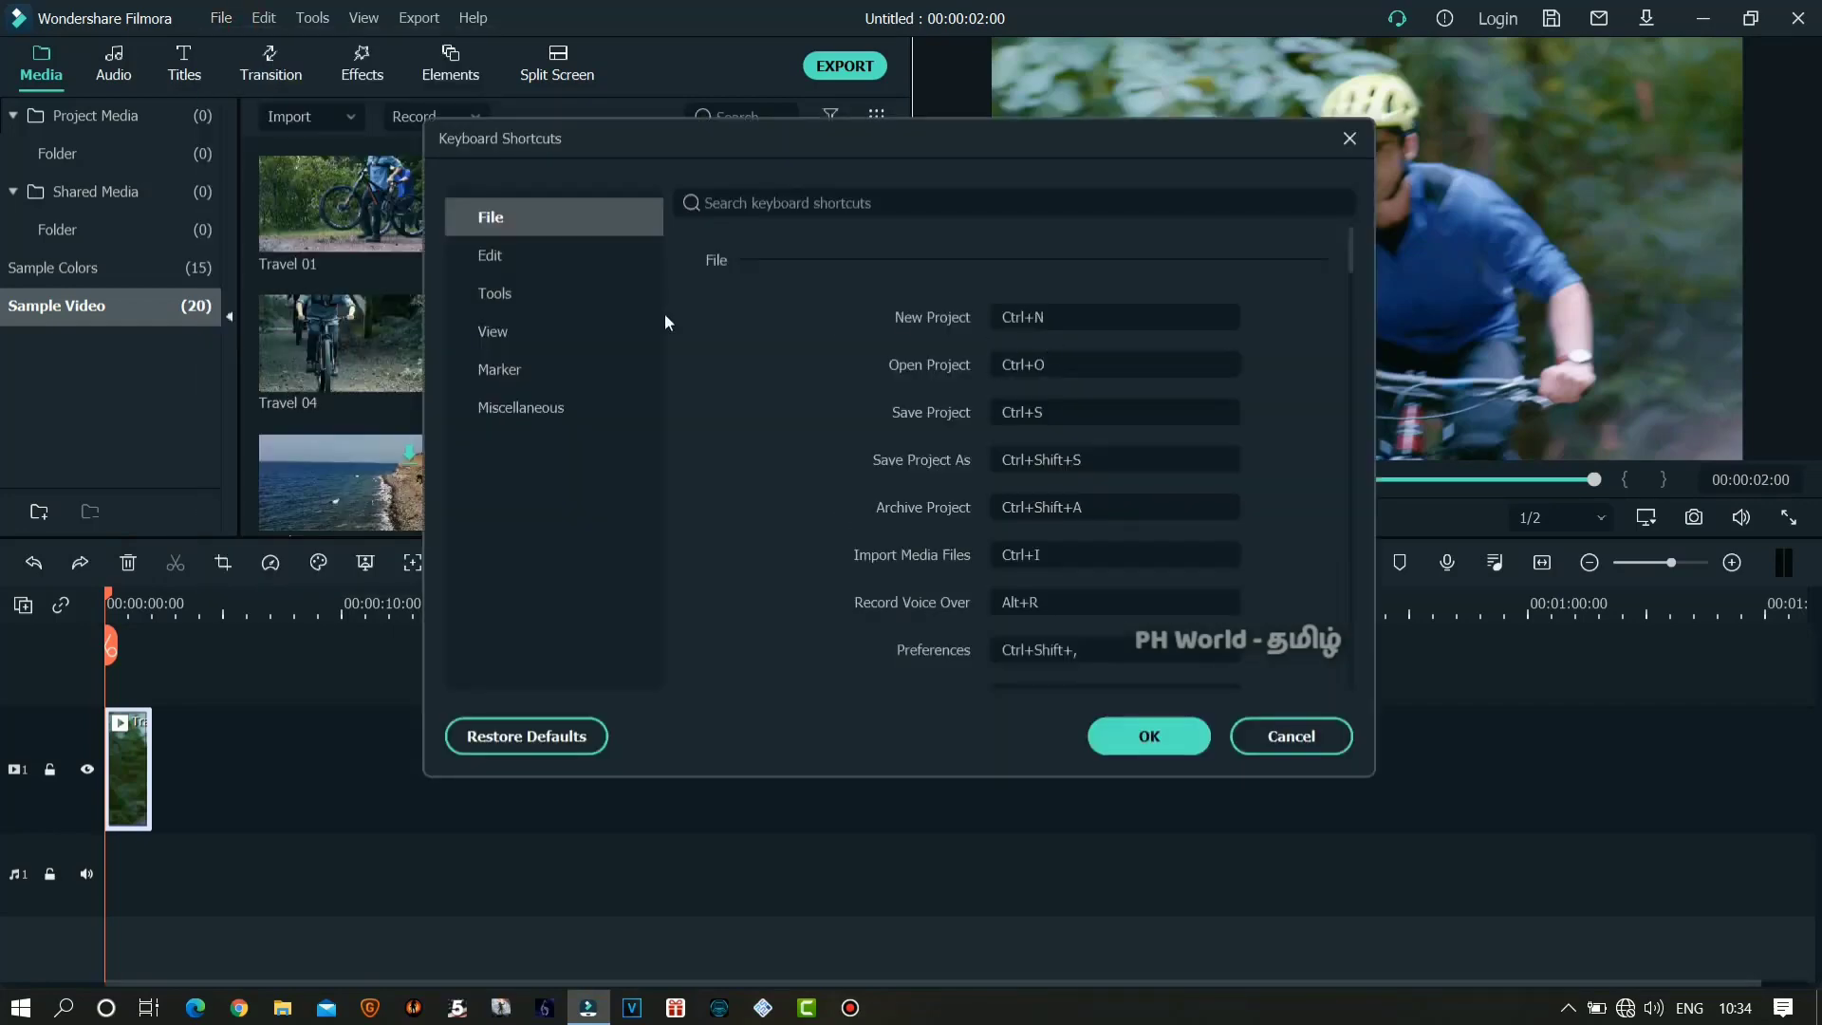
pyautogui.click(558, 257)
pyautogui.click(1074, 321)
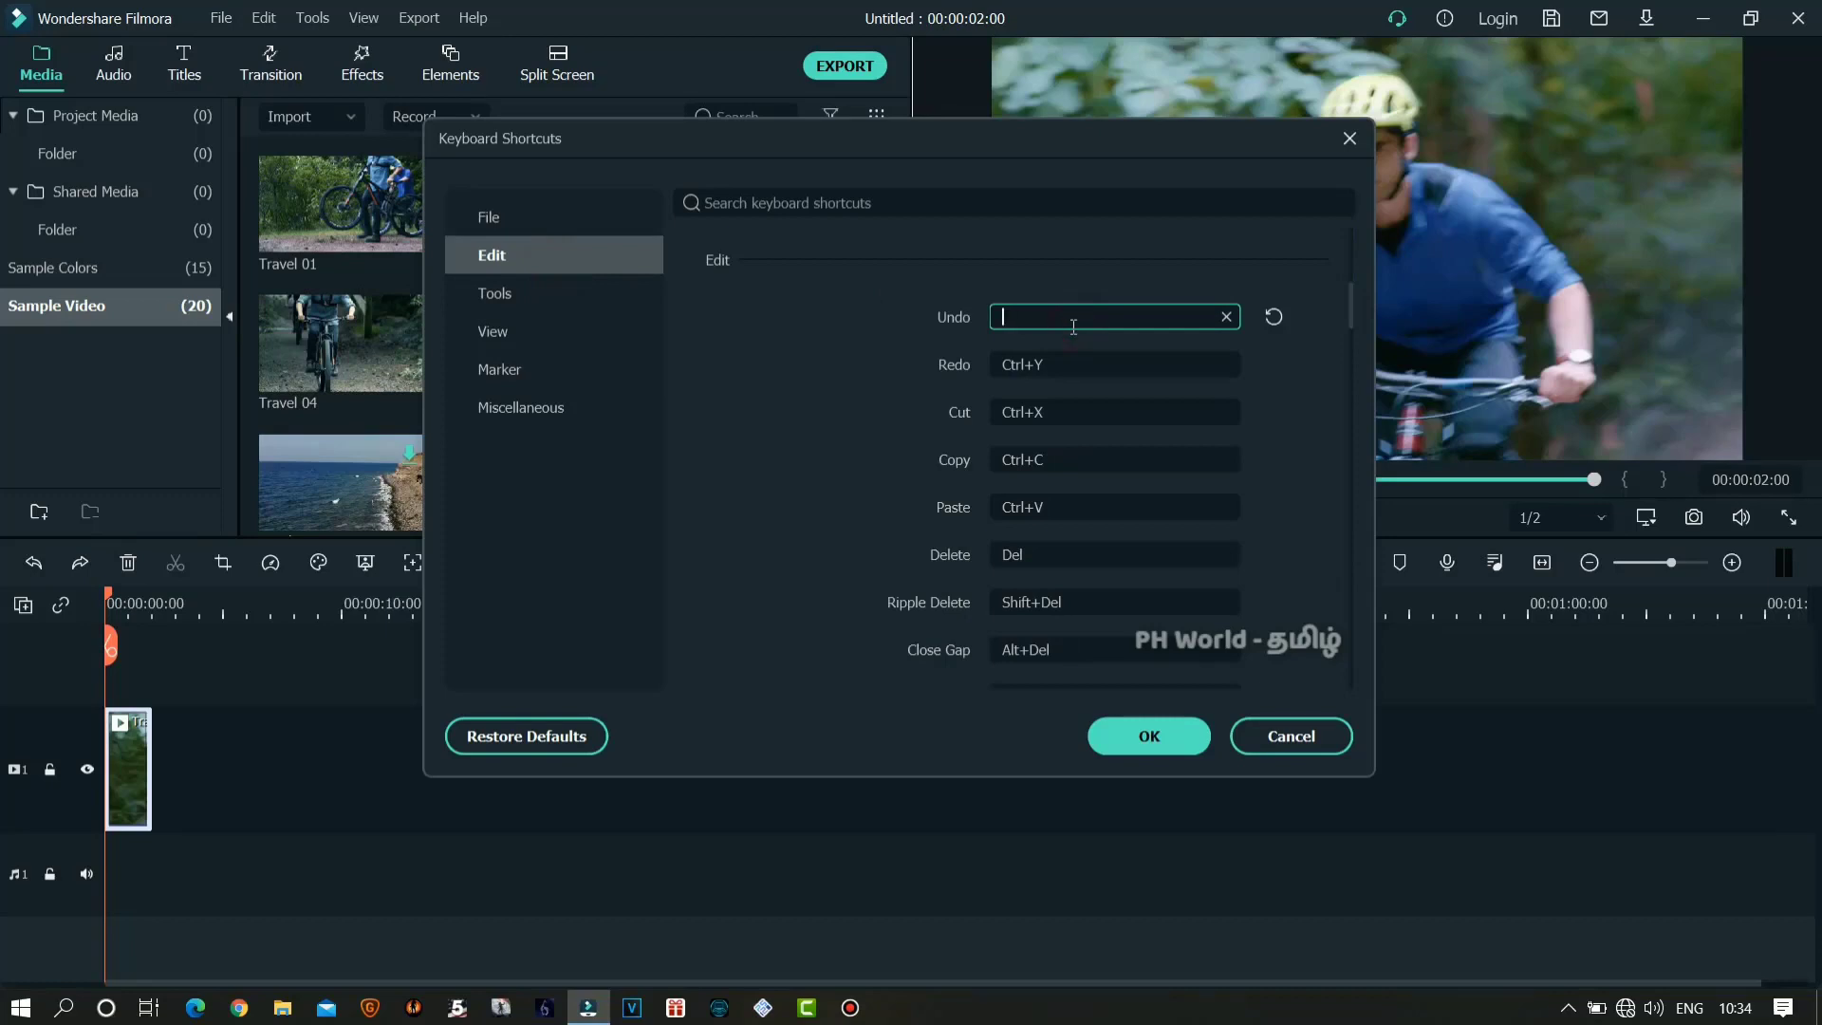
pyautogui.hotkey('ctrl', 'z')
pyautogui.click(1165, 734)
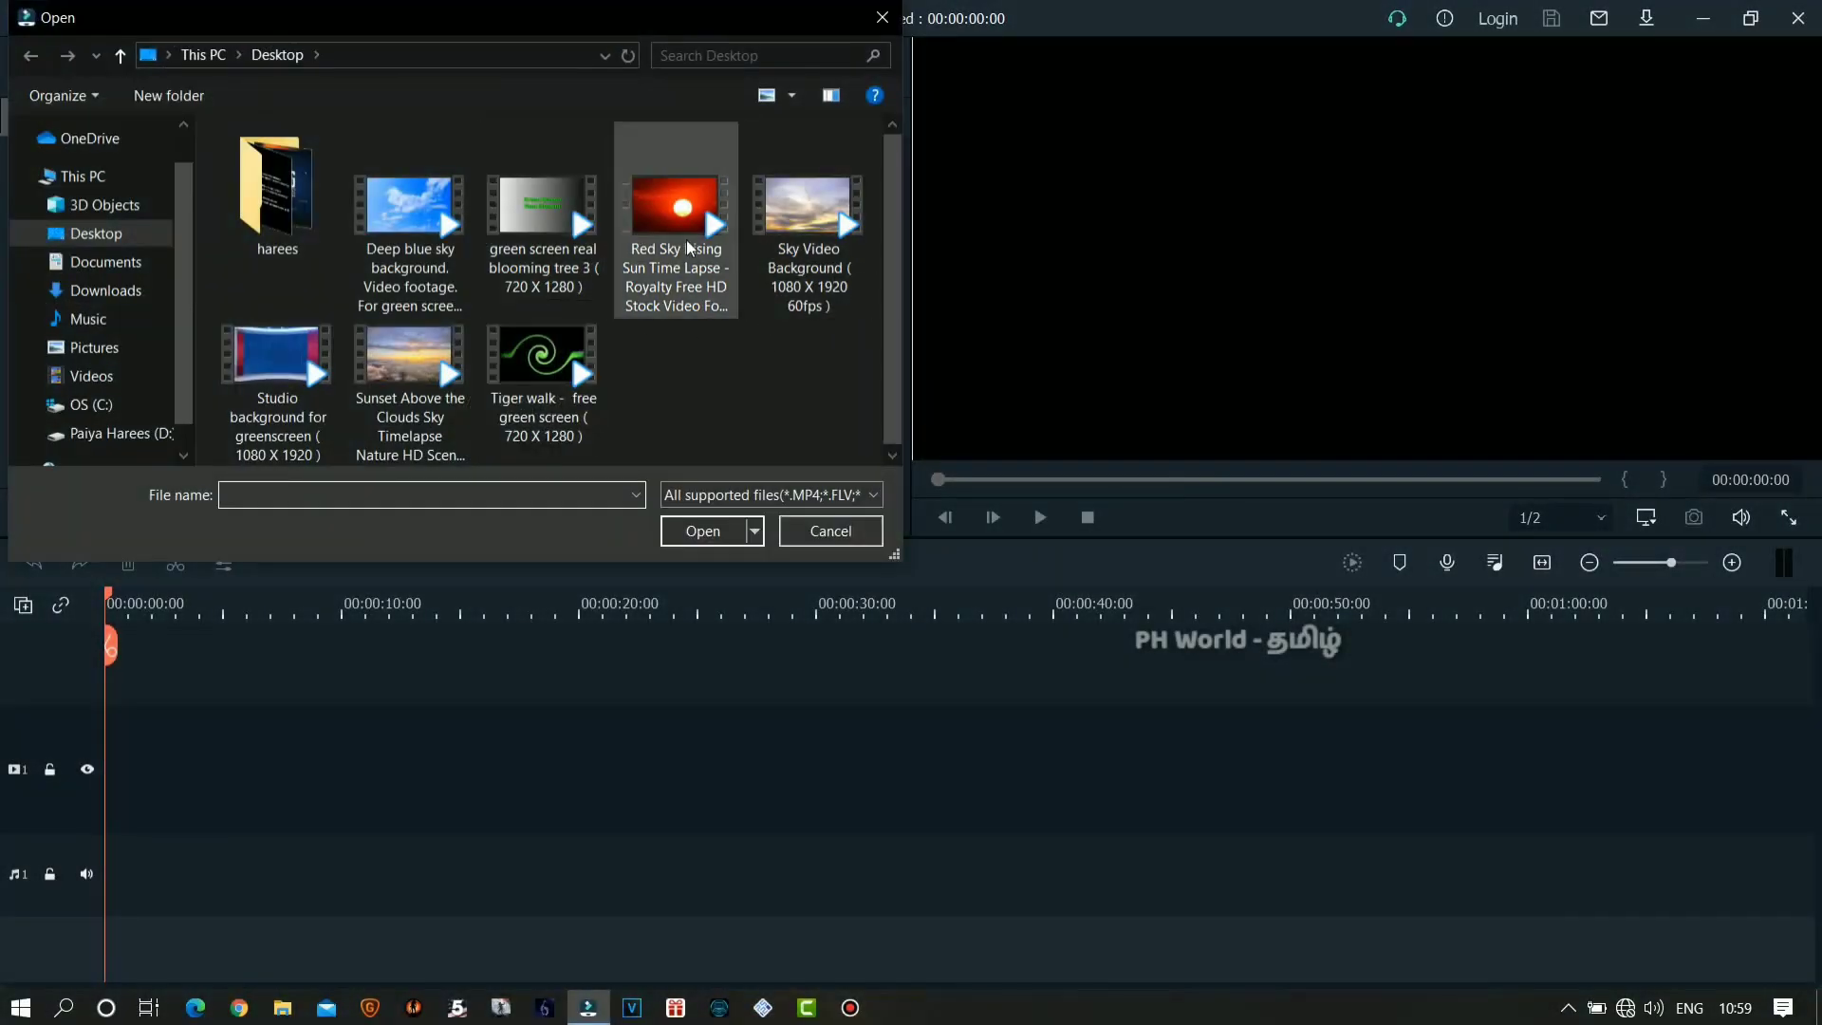
# - Import the Red Sky Rising Sun Time Lapse video from the Desktop and add it to the timeline
pyautogui.click(675, 214)
pyautogui.click(703, 530)
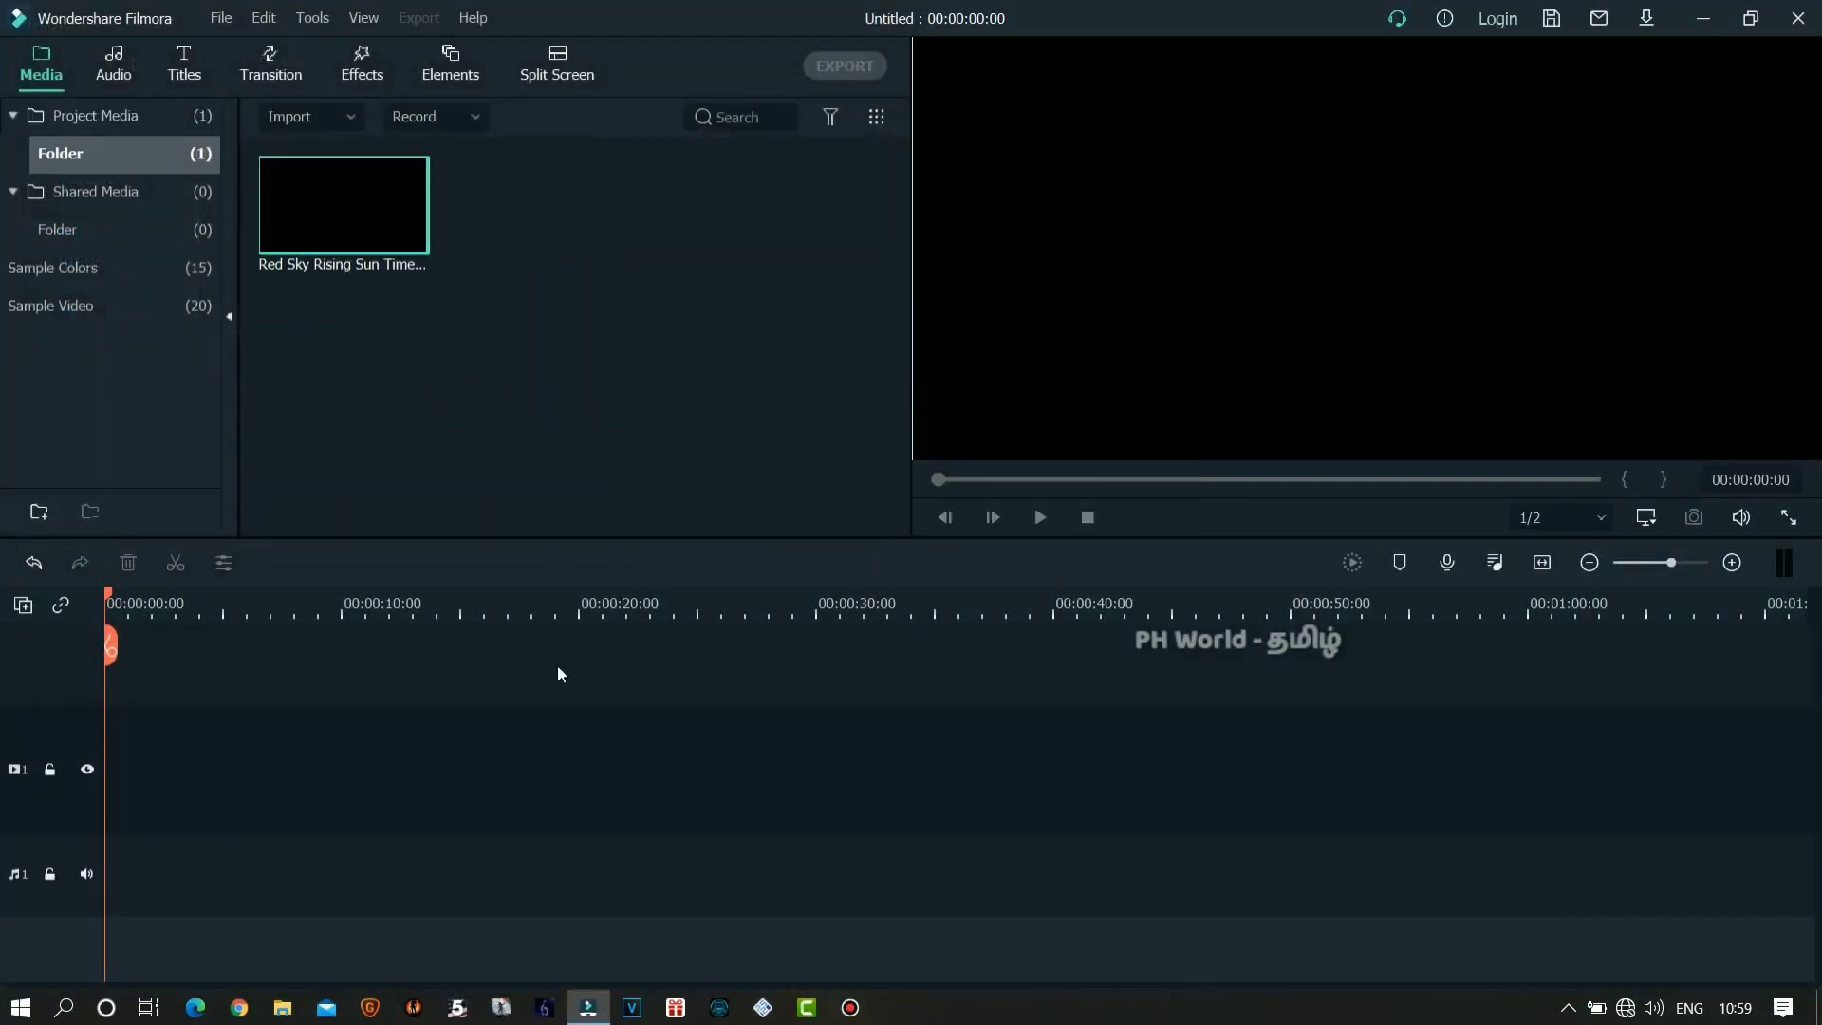
pyautogui.click(409, 234)
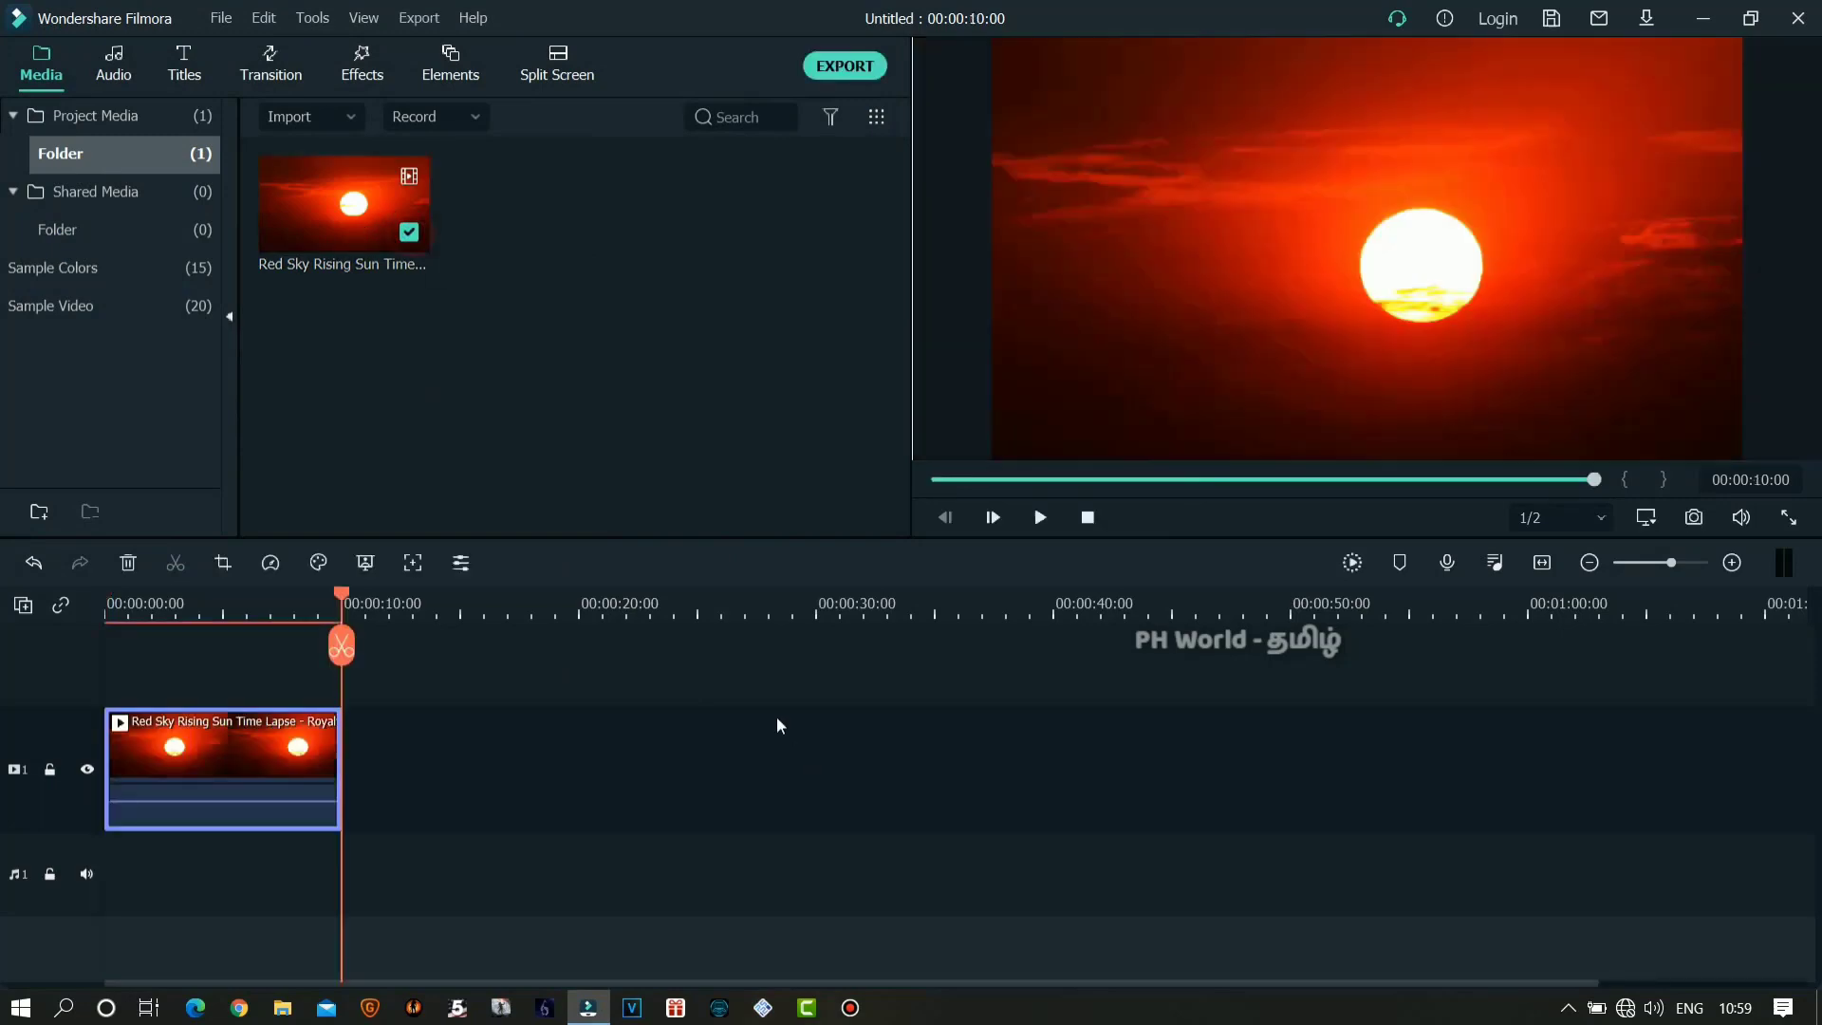
# - Open the Red Sky clip's animation settings and look over the preset and custom animation options
pyautogui.moveTo(251, 606); pyautogui.dragTo(213, 601)
pyautogui.hotkey('ctrl', '=')
pyautogui.click(240, 605)
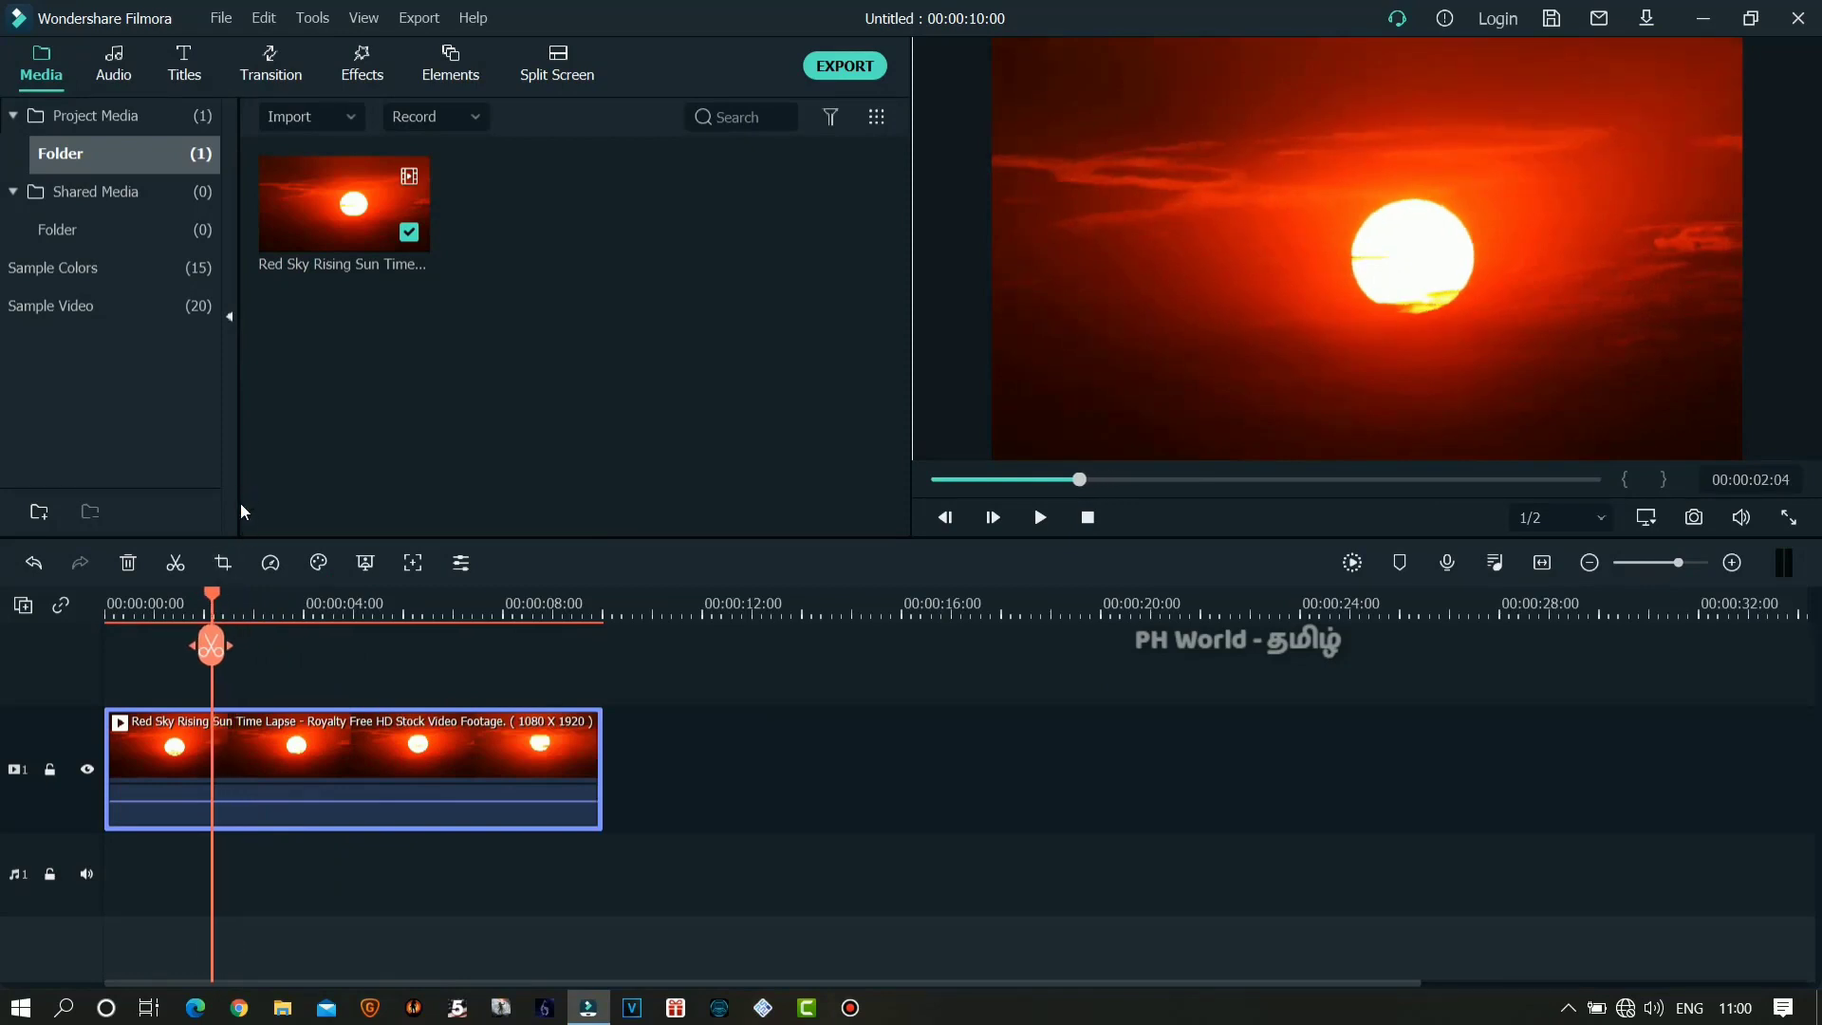
pyautogui.doubleClick(294, 766)
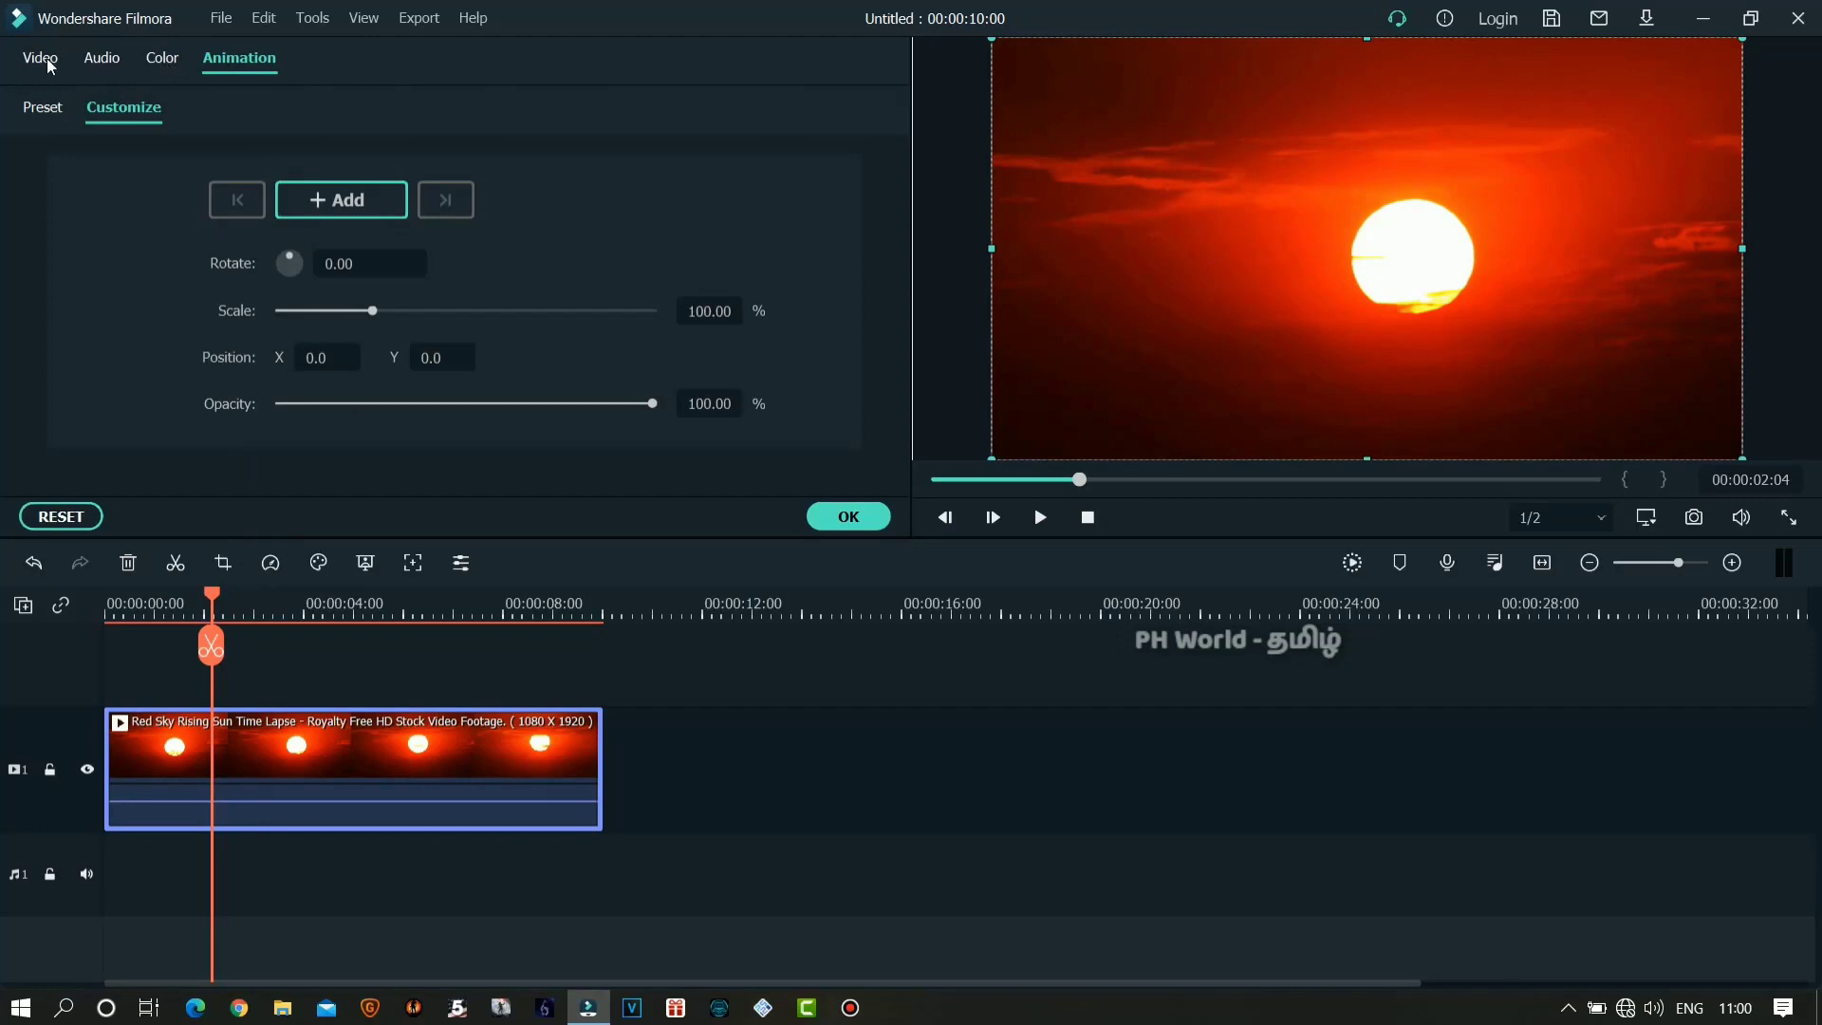
pyautogui.click(33, 108)
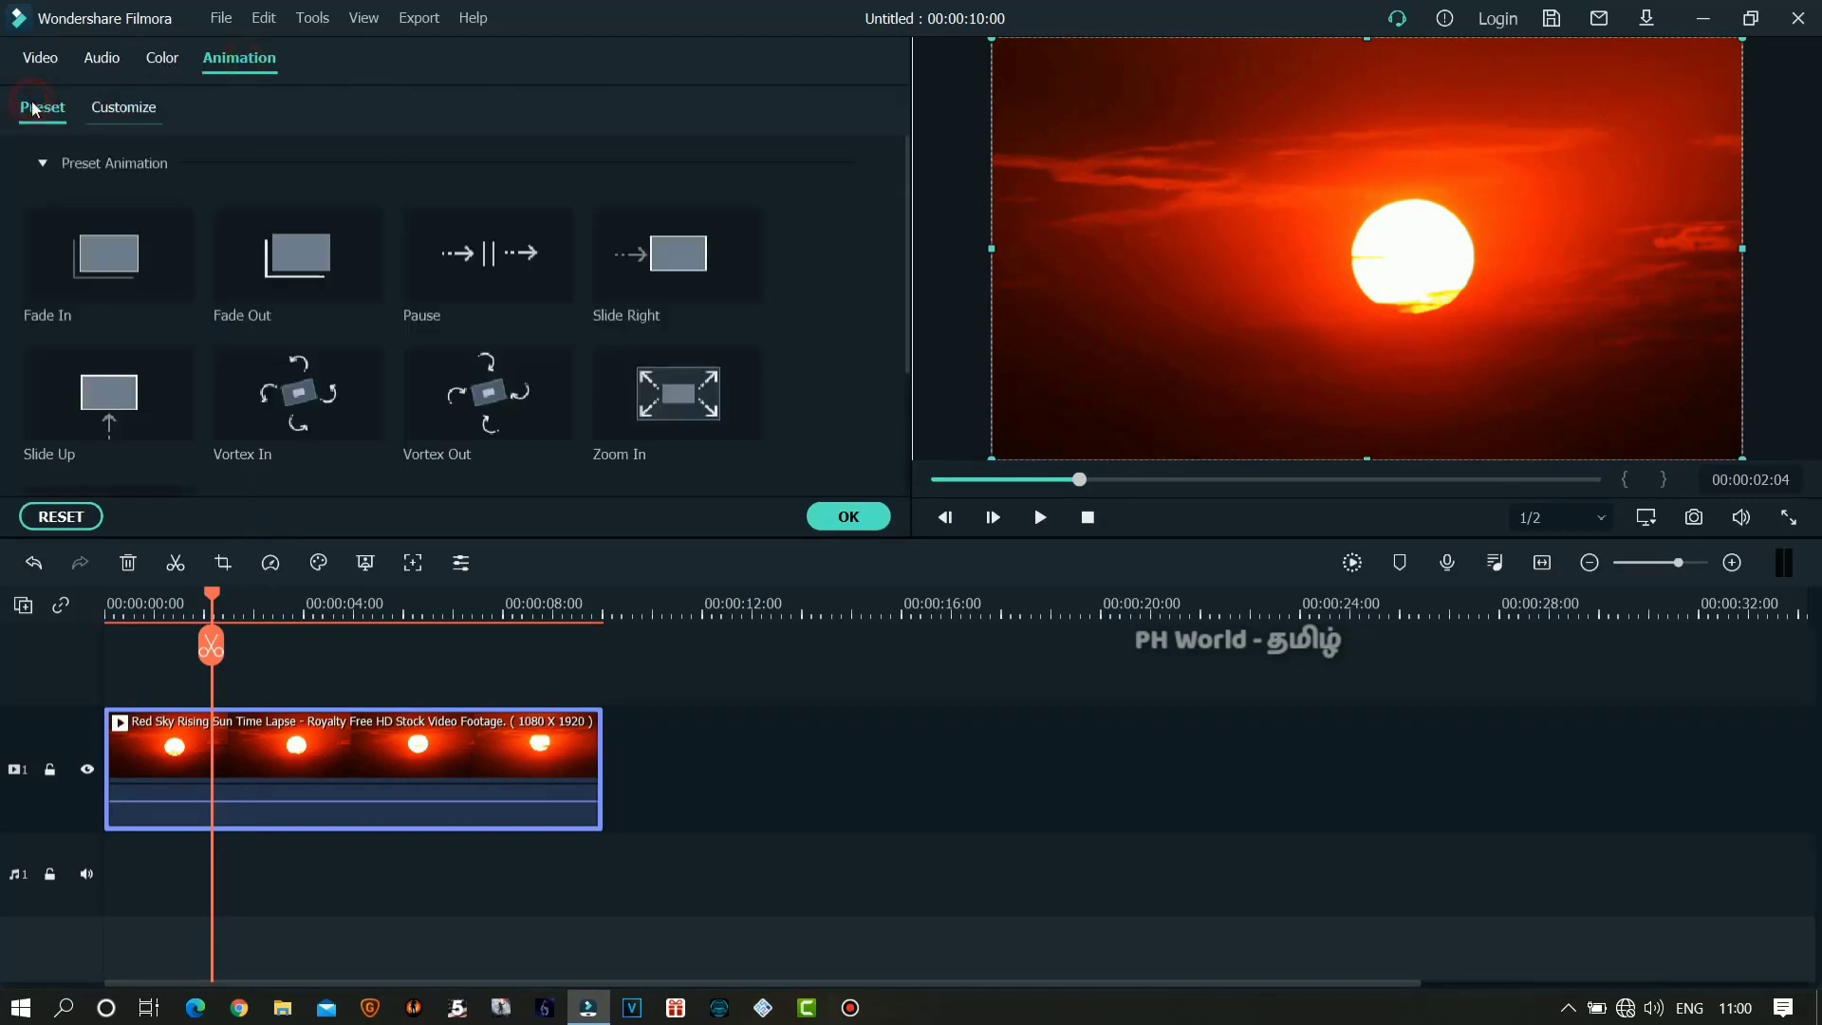
pyautogui.click(118, 105)
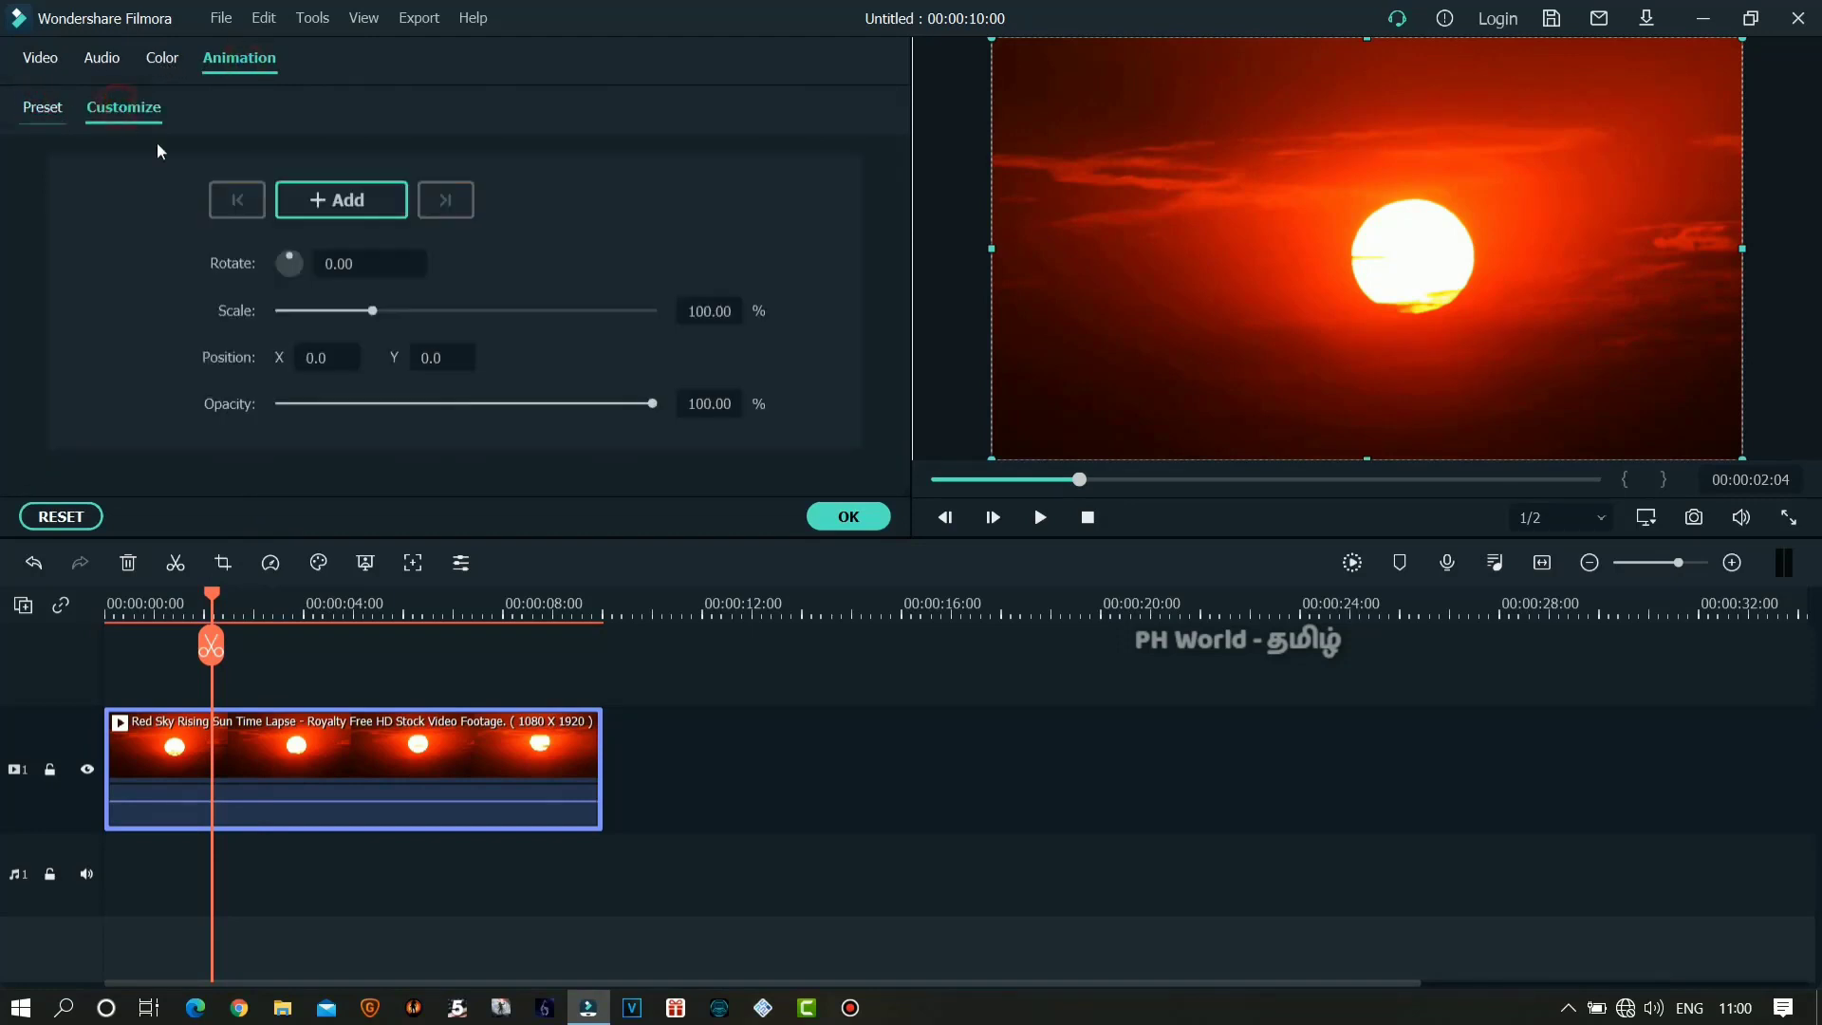
# - Add custom animation keyframes to the Red Sky clip at 00:00:01:05 and 00:00:05:04
pyautogui.moveTo(213, 593); pyautogui.dragTo(167, 599)
pyautogui.click(337, 204)
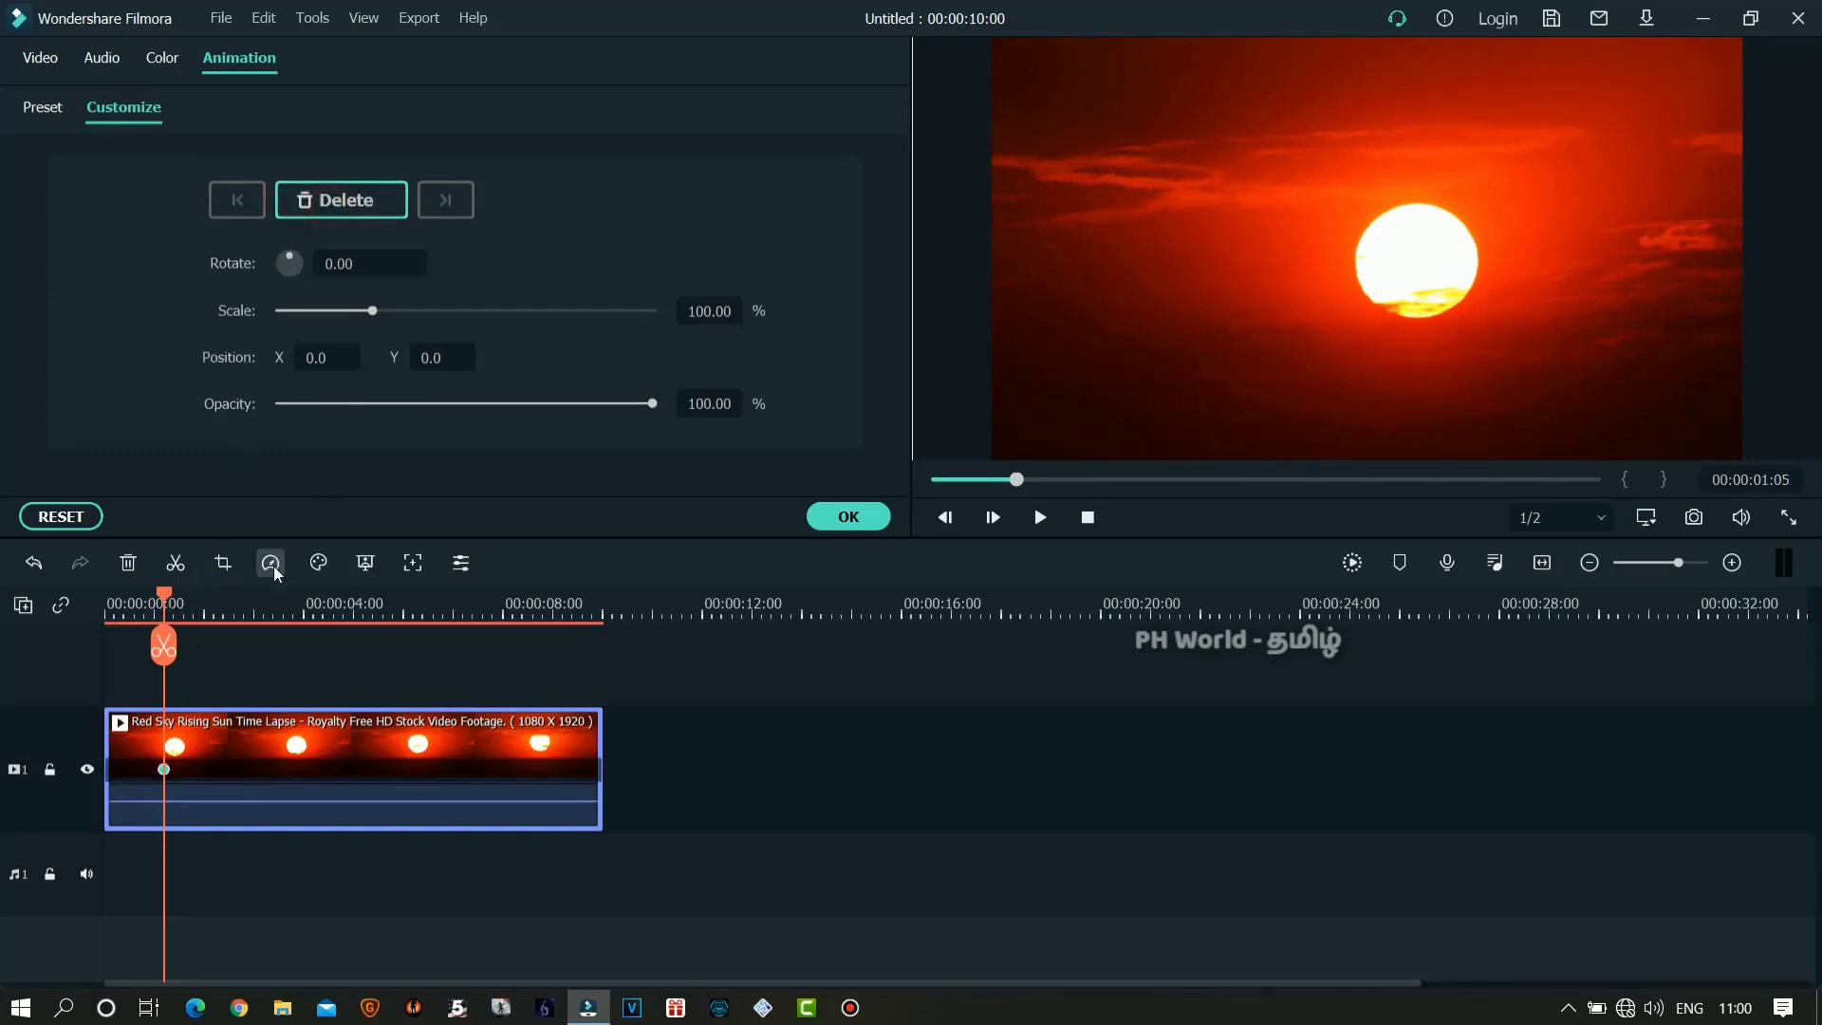
pyautogui.moveTo(173, 593); pyautogui.dragTo(361, 602)
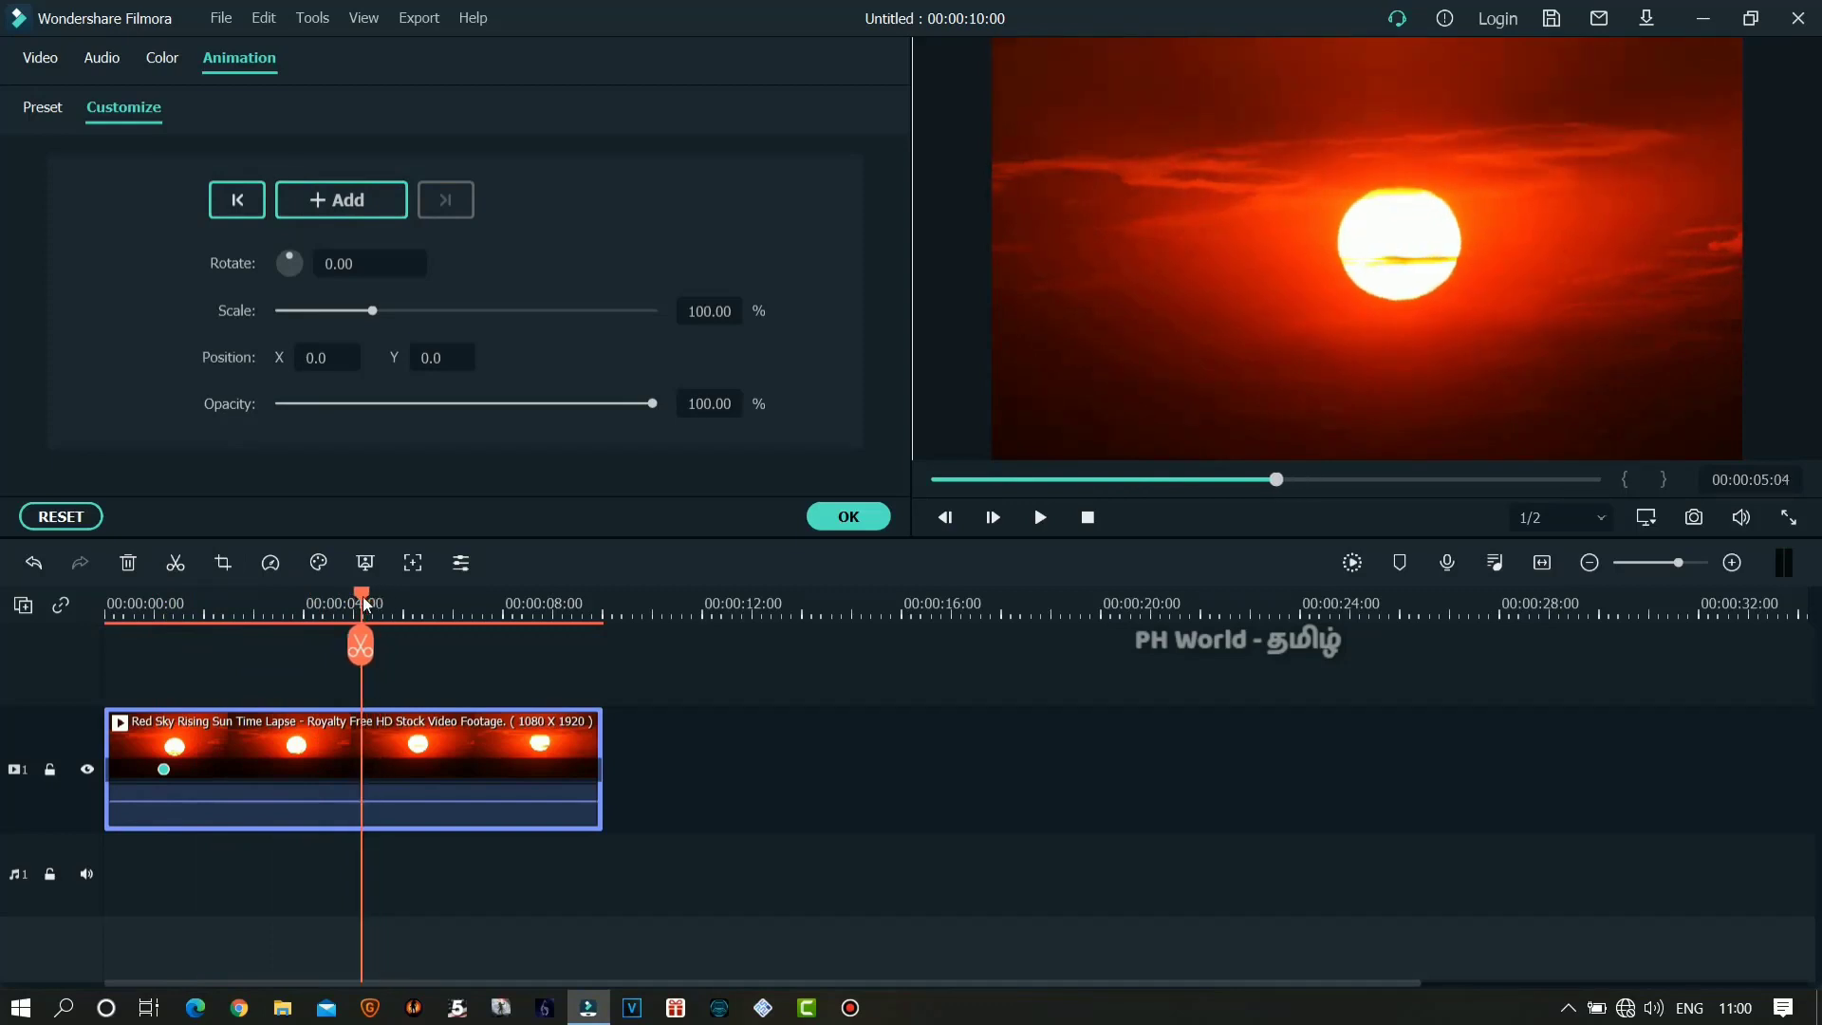
pyautogui.click(362, 208)
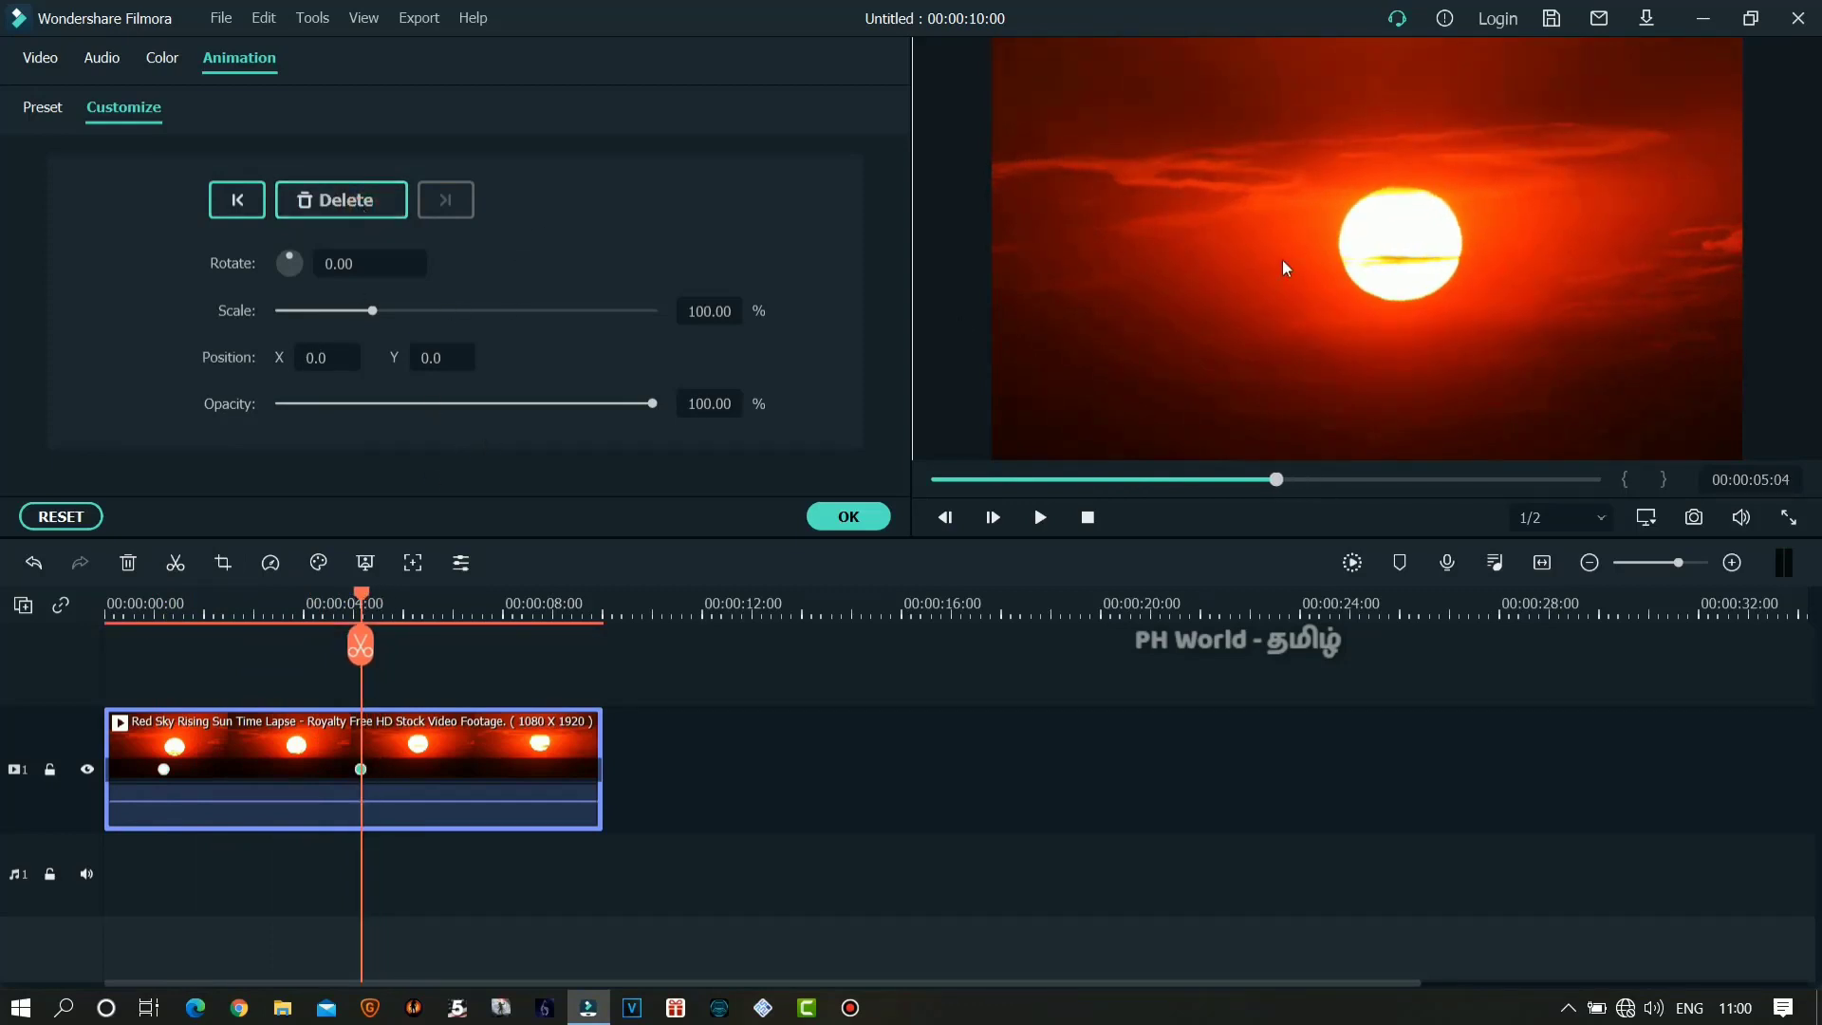
# - At the 00:00:05:04 keyframe, scale the picture to 151.59% and shift its X position to -49.1
pyautogui.click(372, 312)
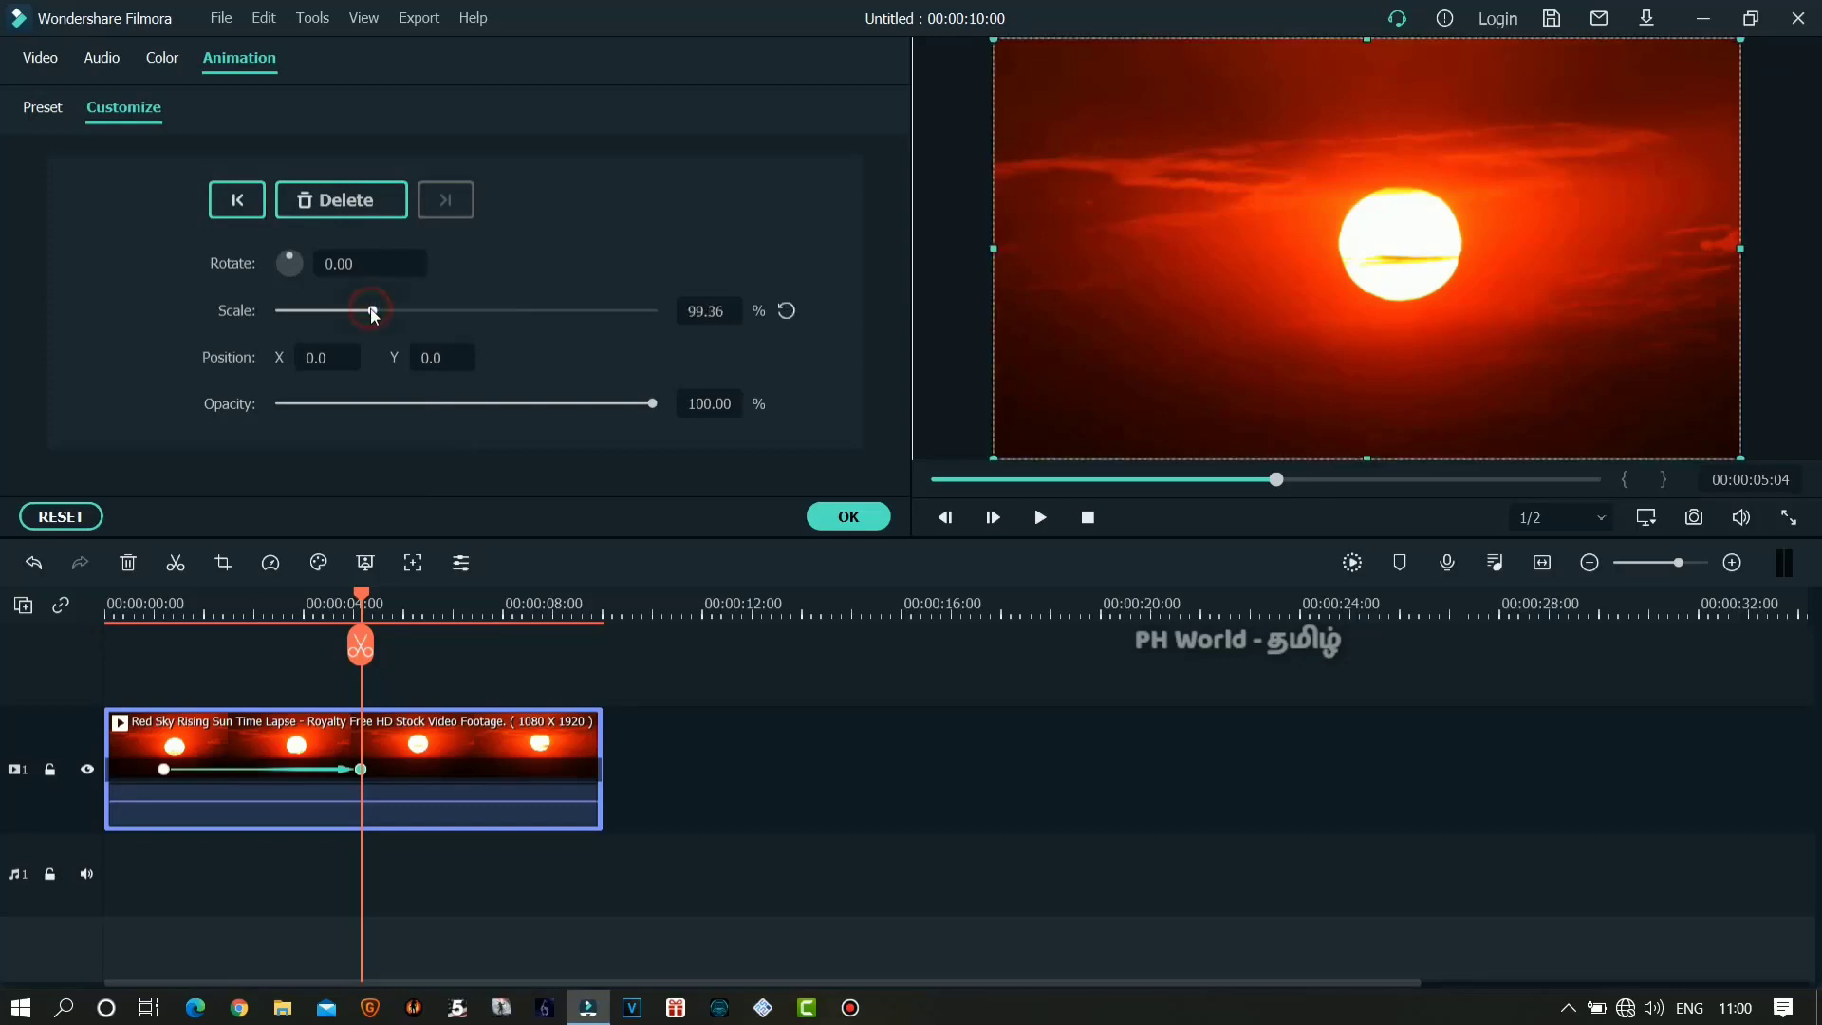
pyautogui.moveTo(372, 313); pyautogui.dragTo(422, 314)
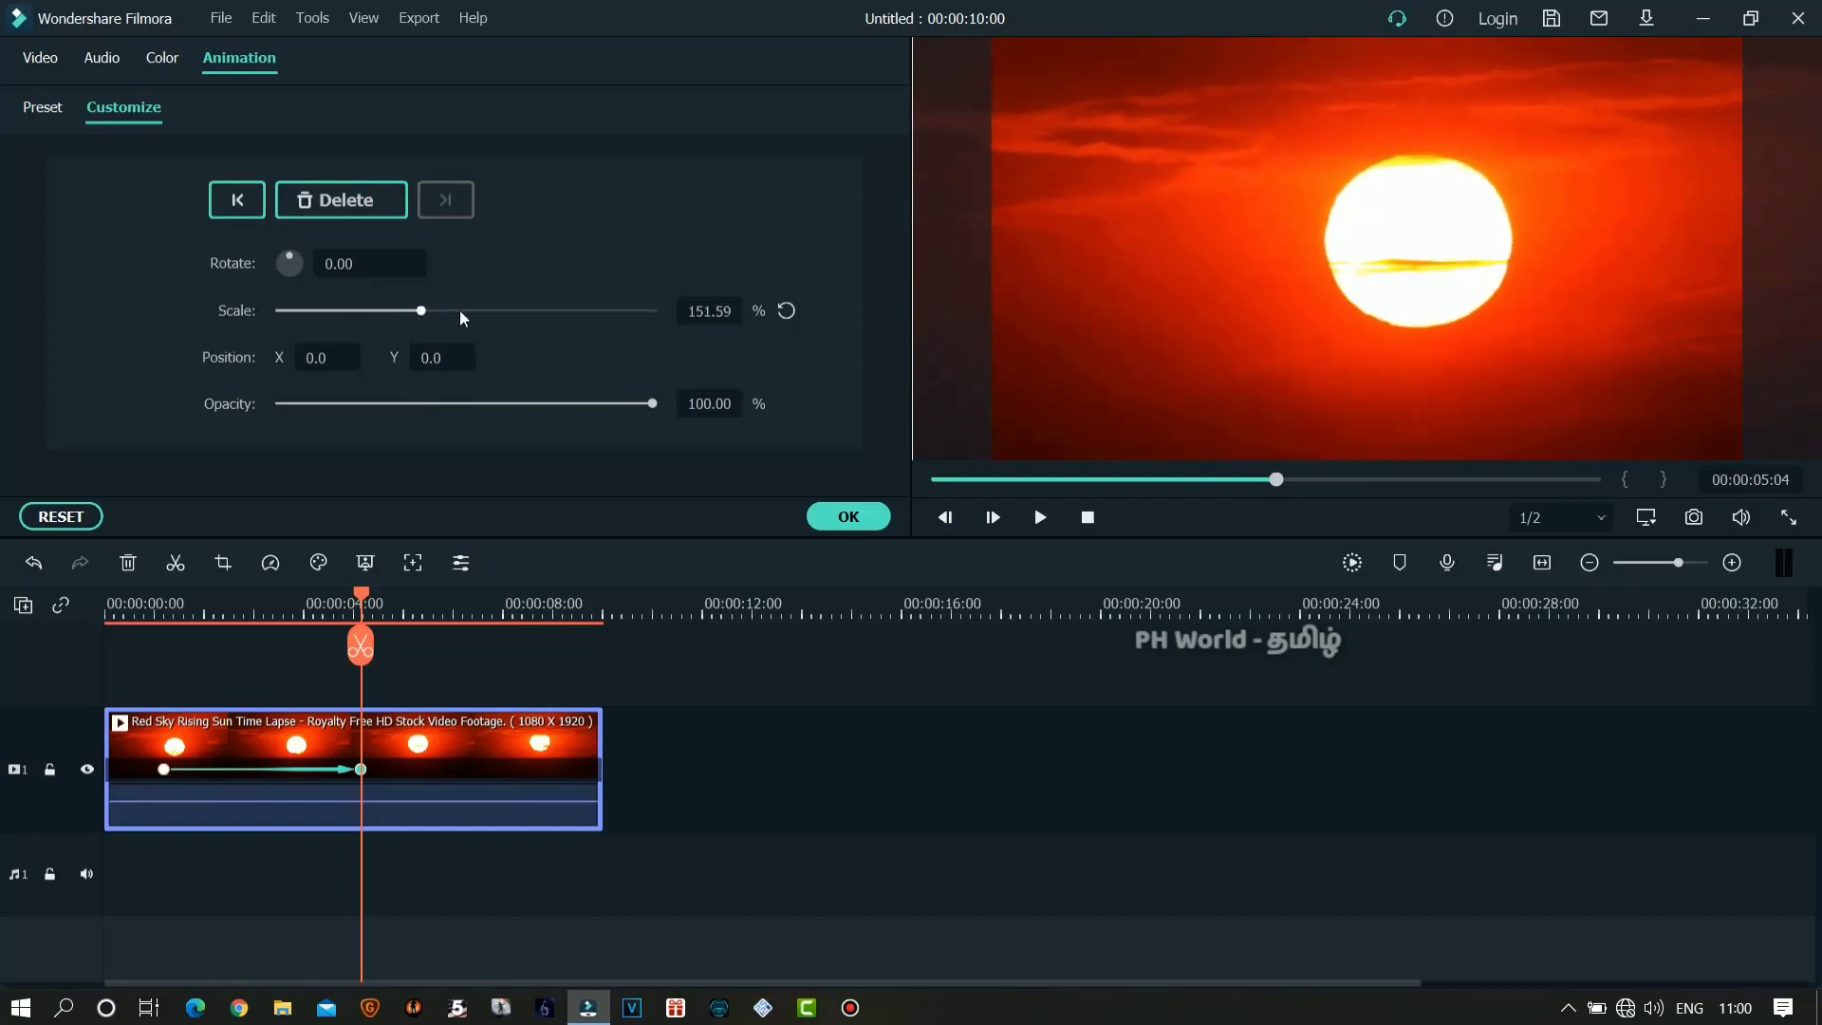
pyautogui.moveTo(1232, 340); pyautogui.dragTo(1186, 336)
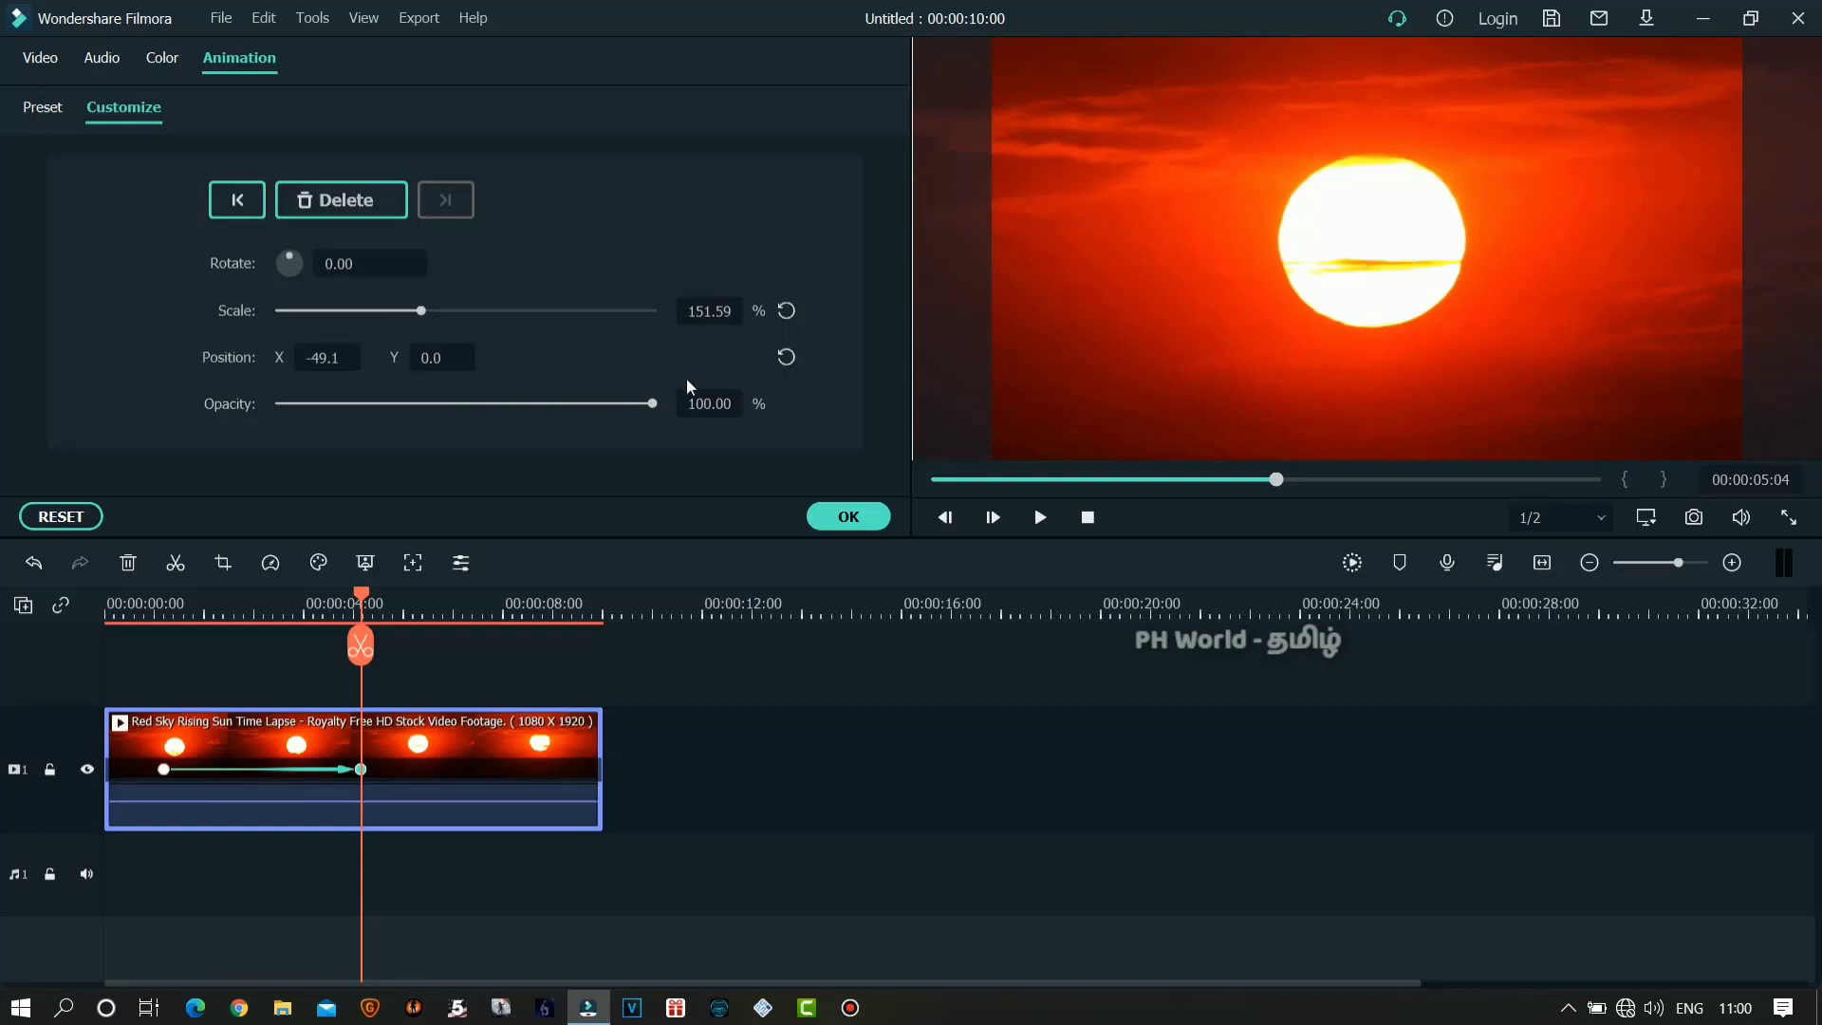
# - Add keyframes at 00:00:05:06 and 00:00:07:15, trying a 179.99 rotation on the last and resetting its rotation to 0 and scale to 100%
pyautogui.click(367, 594)
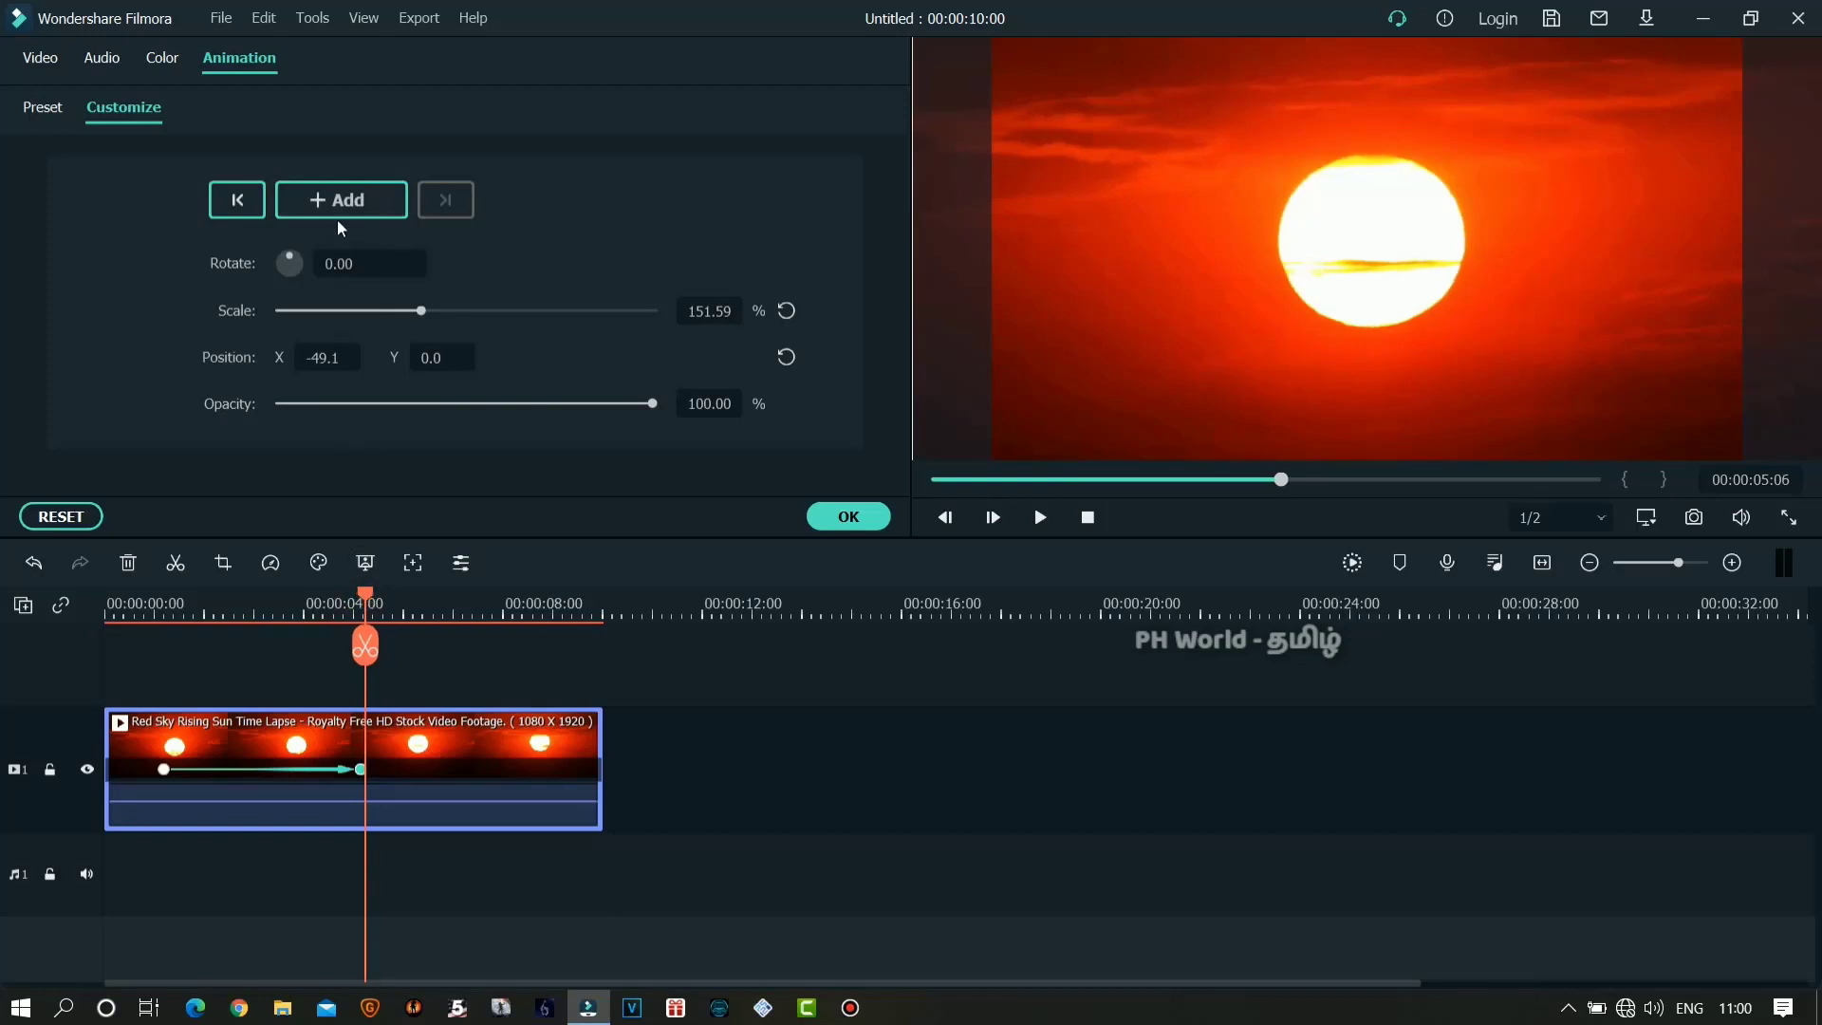
pyautogui.click(363, 607)
pyautogui.moveTo(362, 590); pyautogui.dragTo(486, 600)
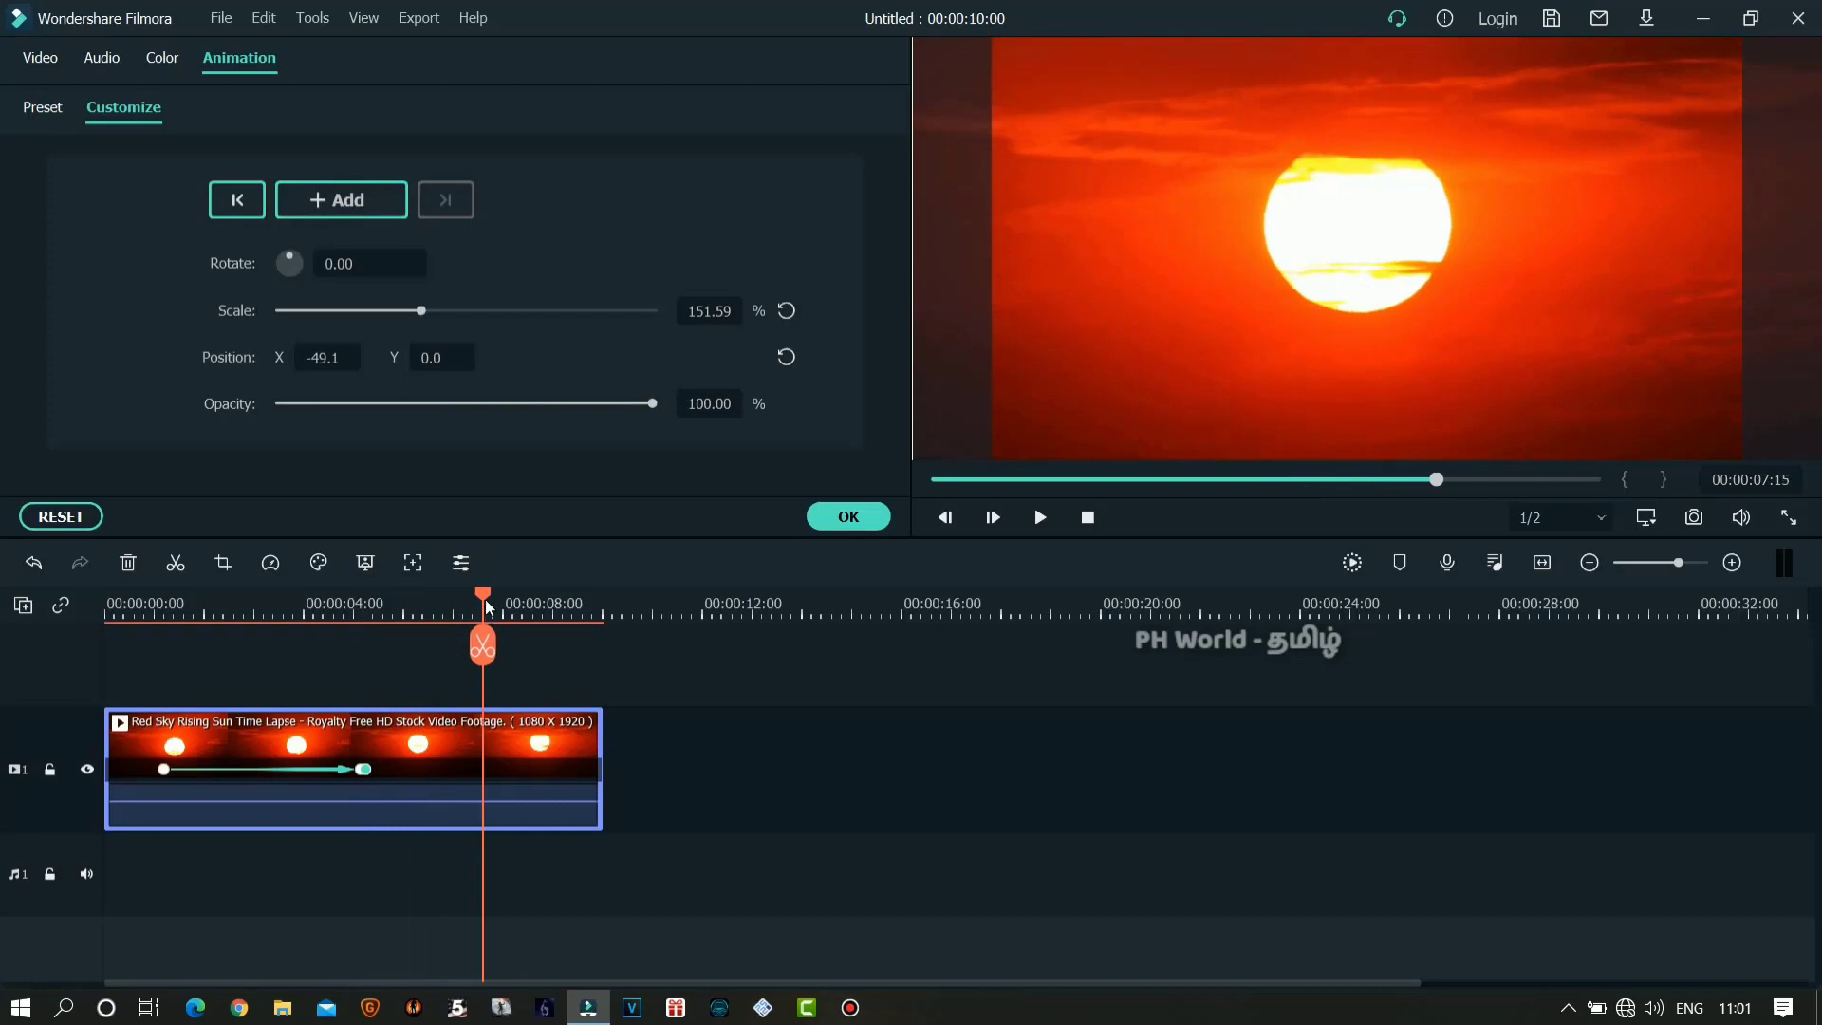
pyautogui.click(291, 270)
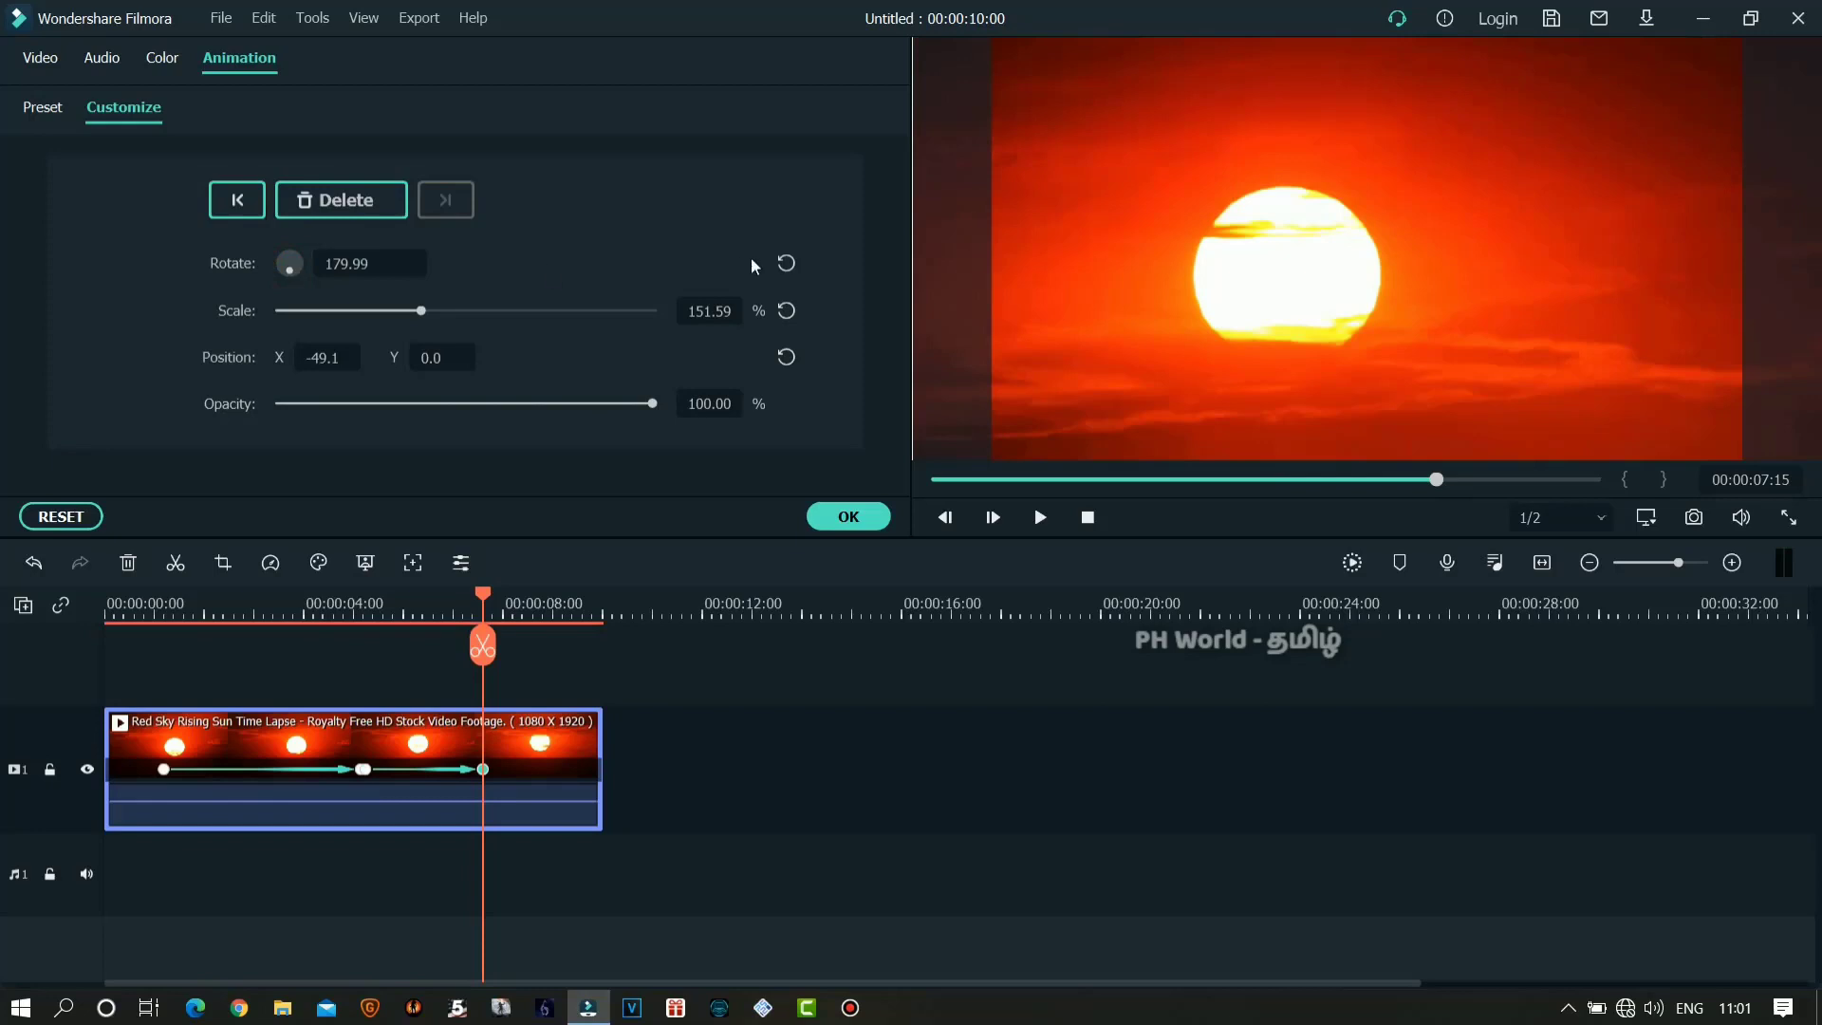
pyautogui.click(786, 263)
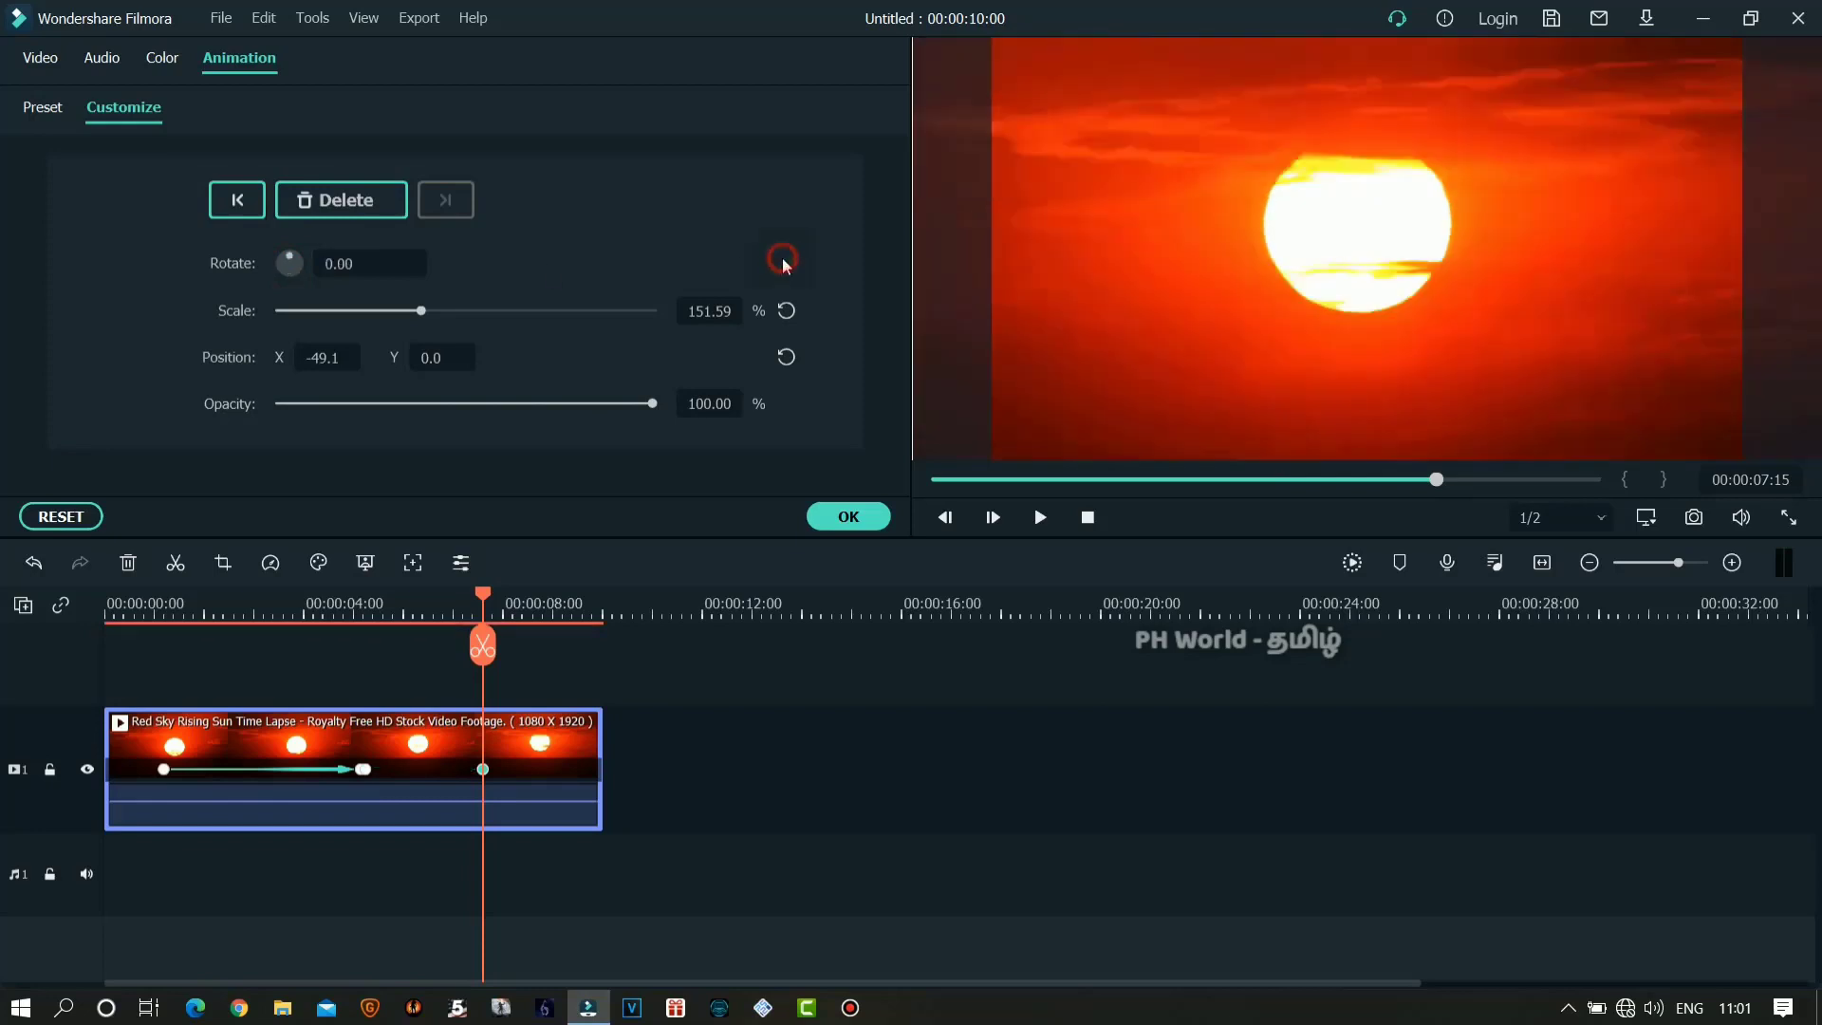
pyautogui.click(786, 311)
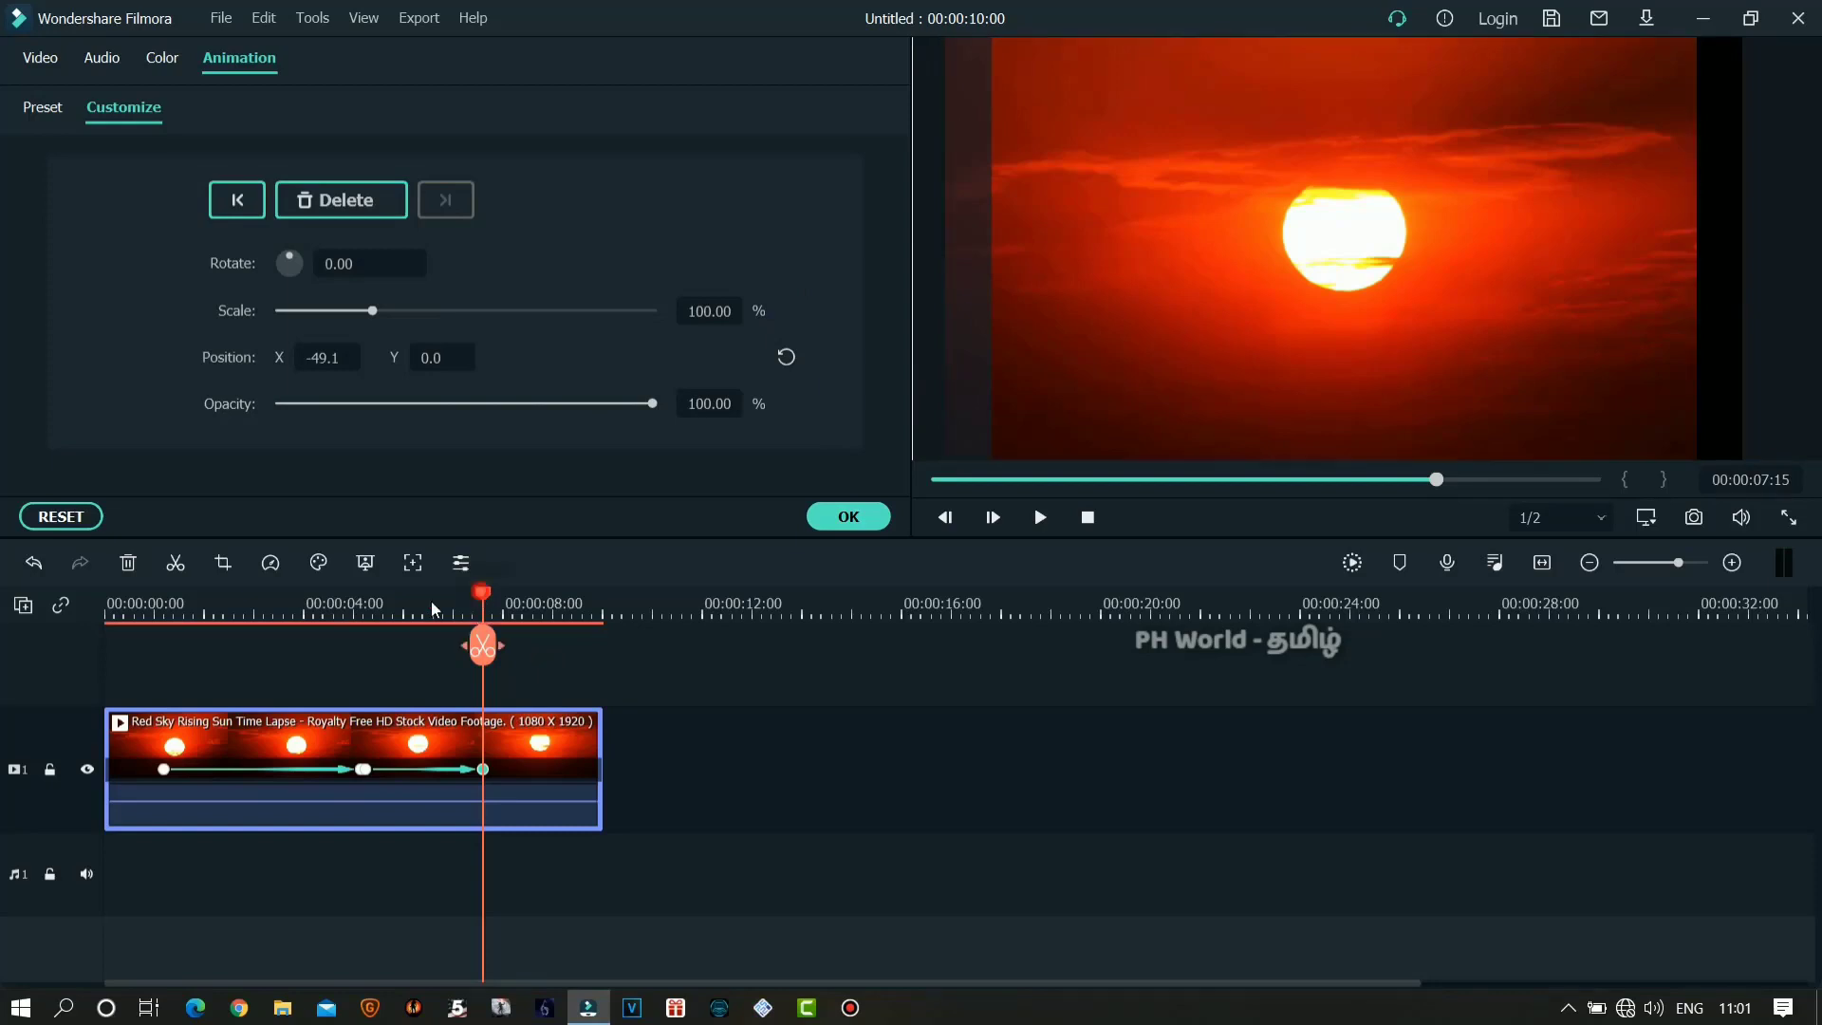
# - Play the keyframed Red Sky clip from 00:00:00:18 to its end and scrub back through the animation
pyautogui.moveTo(480, 593); pyautogui.dragTo(139, 630)
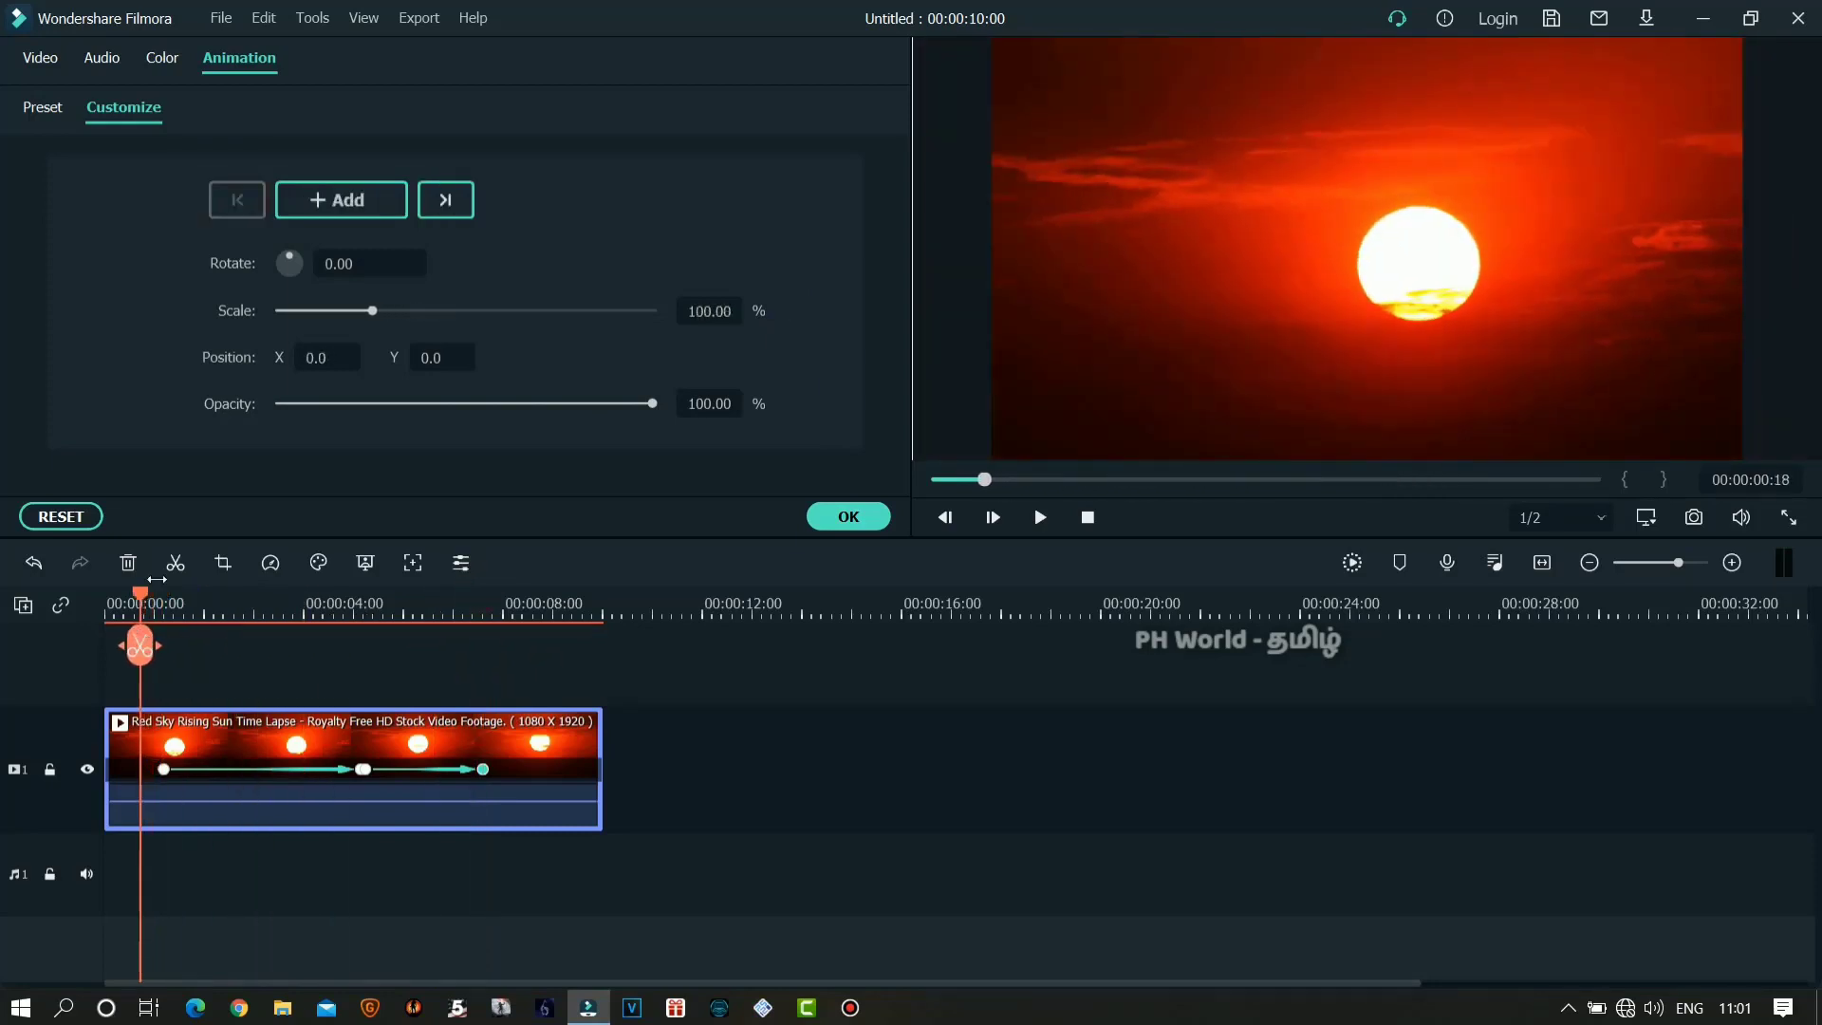
pyautogui.click(1036, 519)
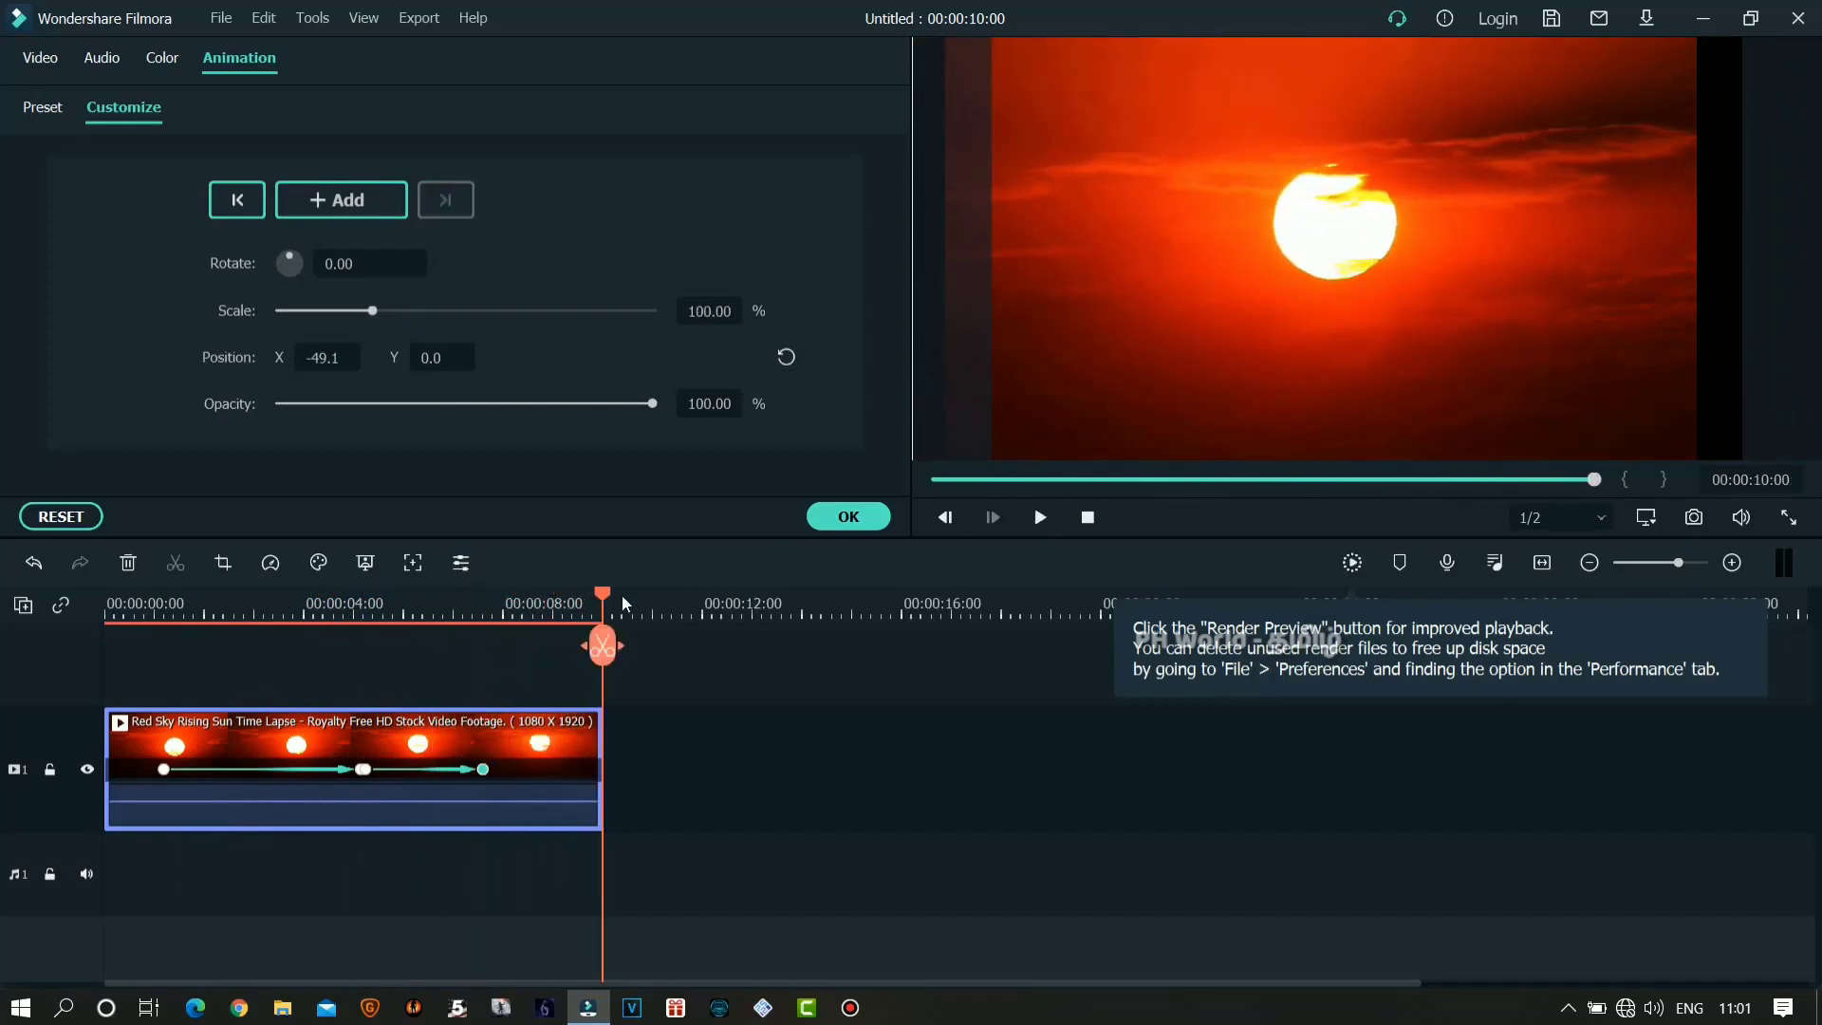
pyautogui.moveTo(595, 606); pyautogui.dragTo(333, 613)
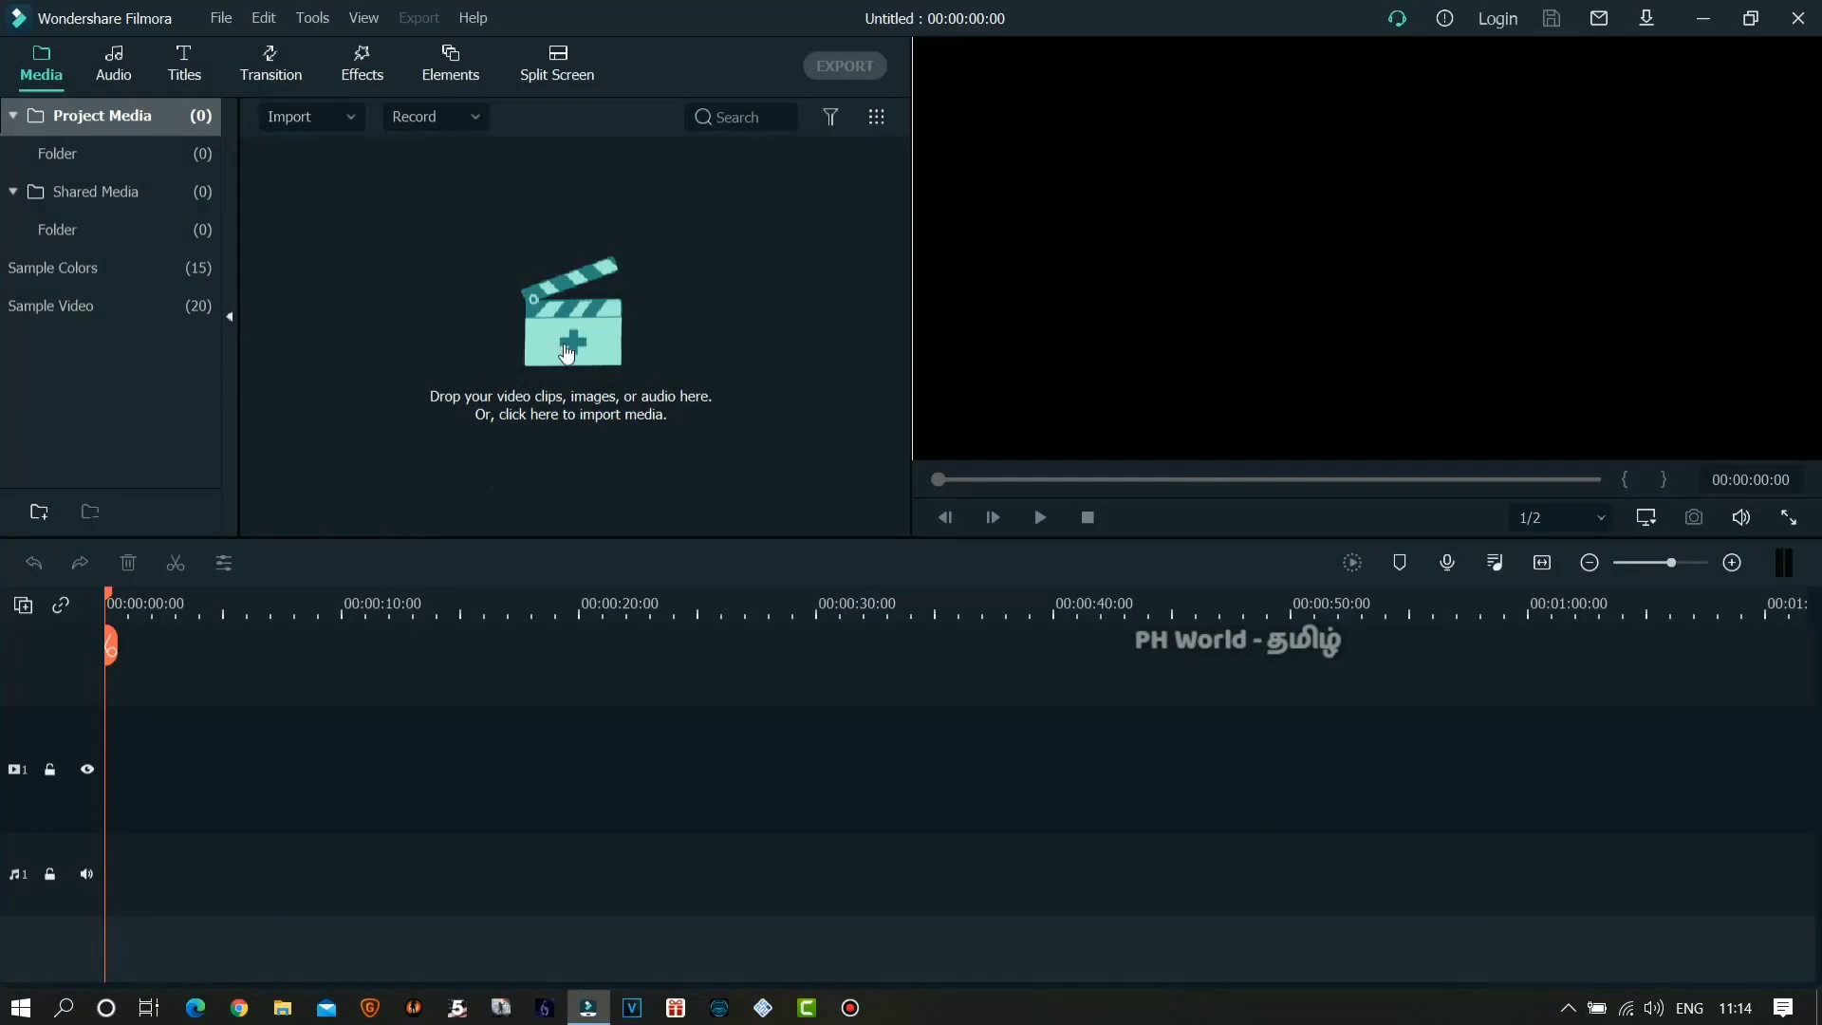
# - Add the Travel 02 sample video to the empty timeline
pyautogui.click(88, 303)
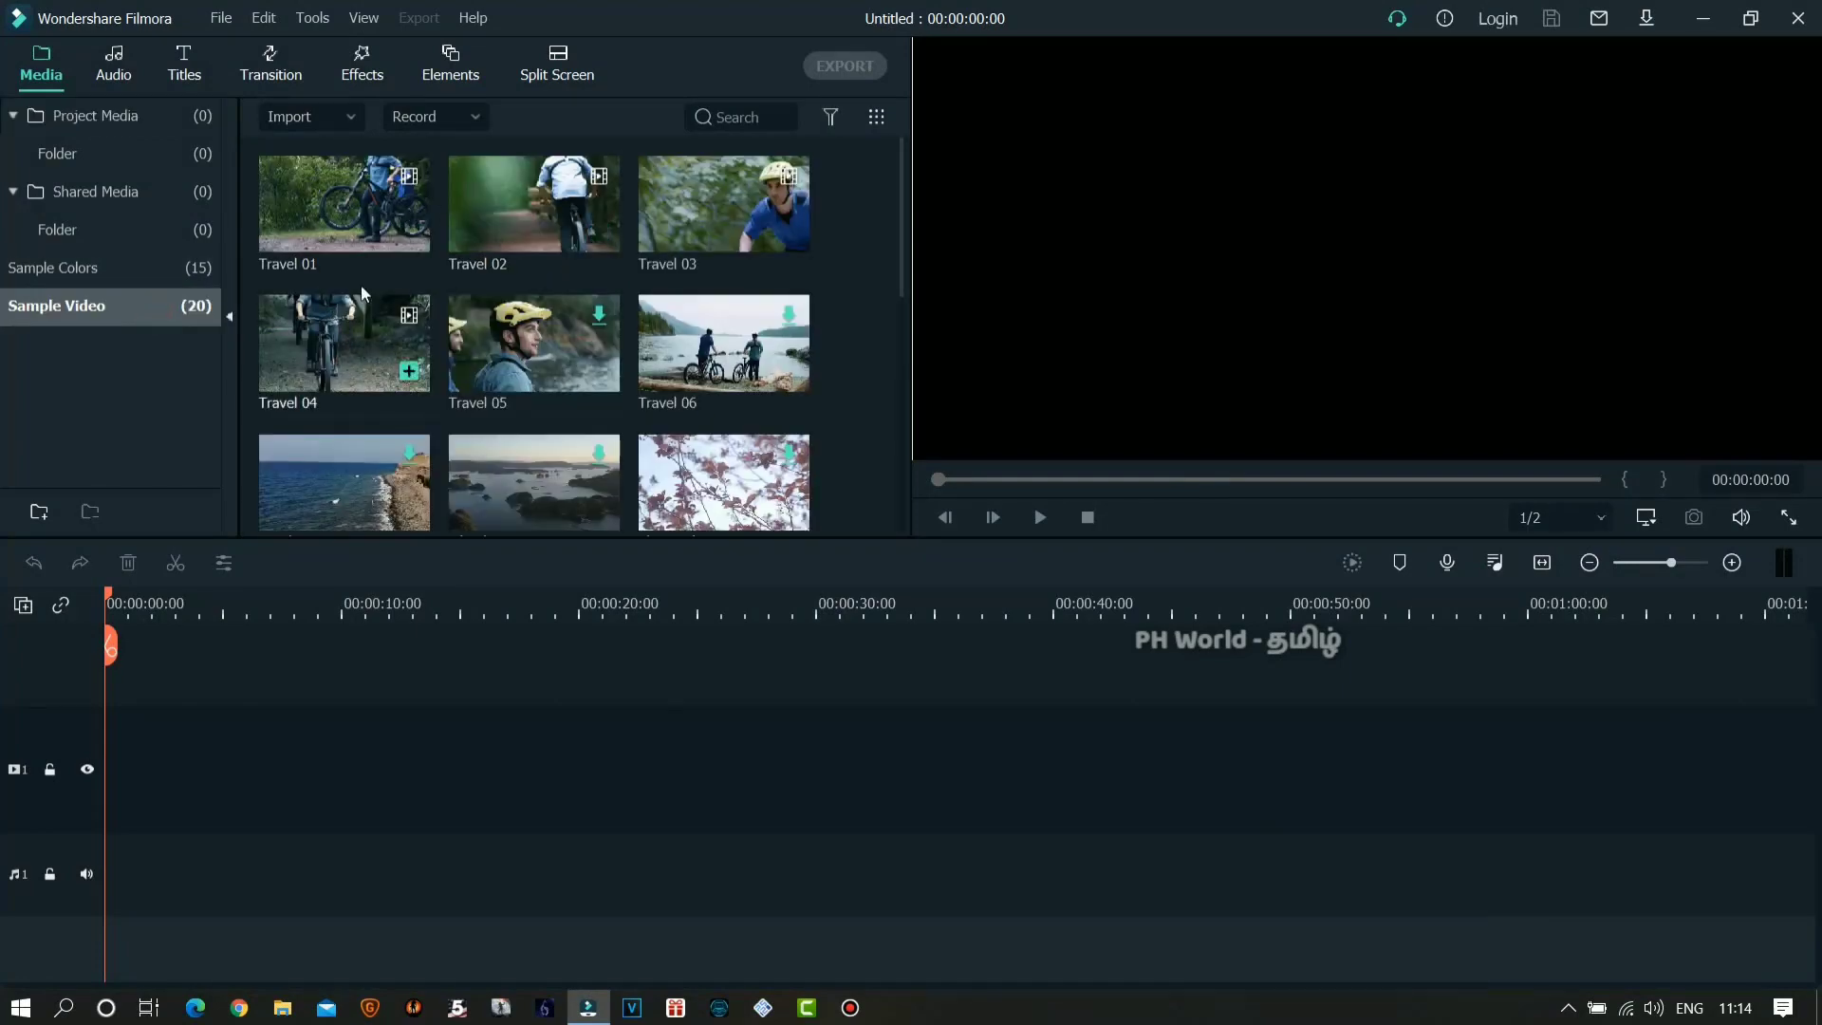
pyautogui.click(597, 234)
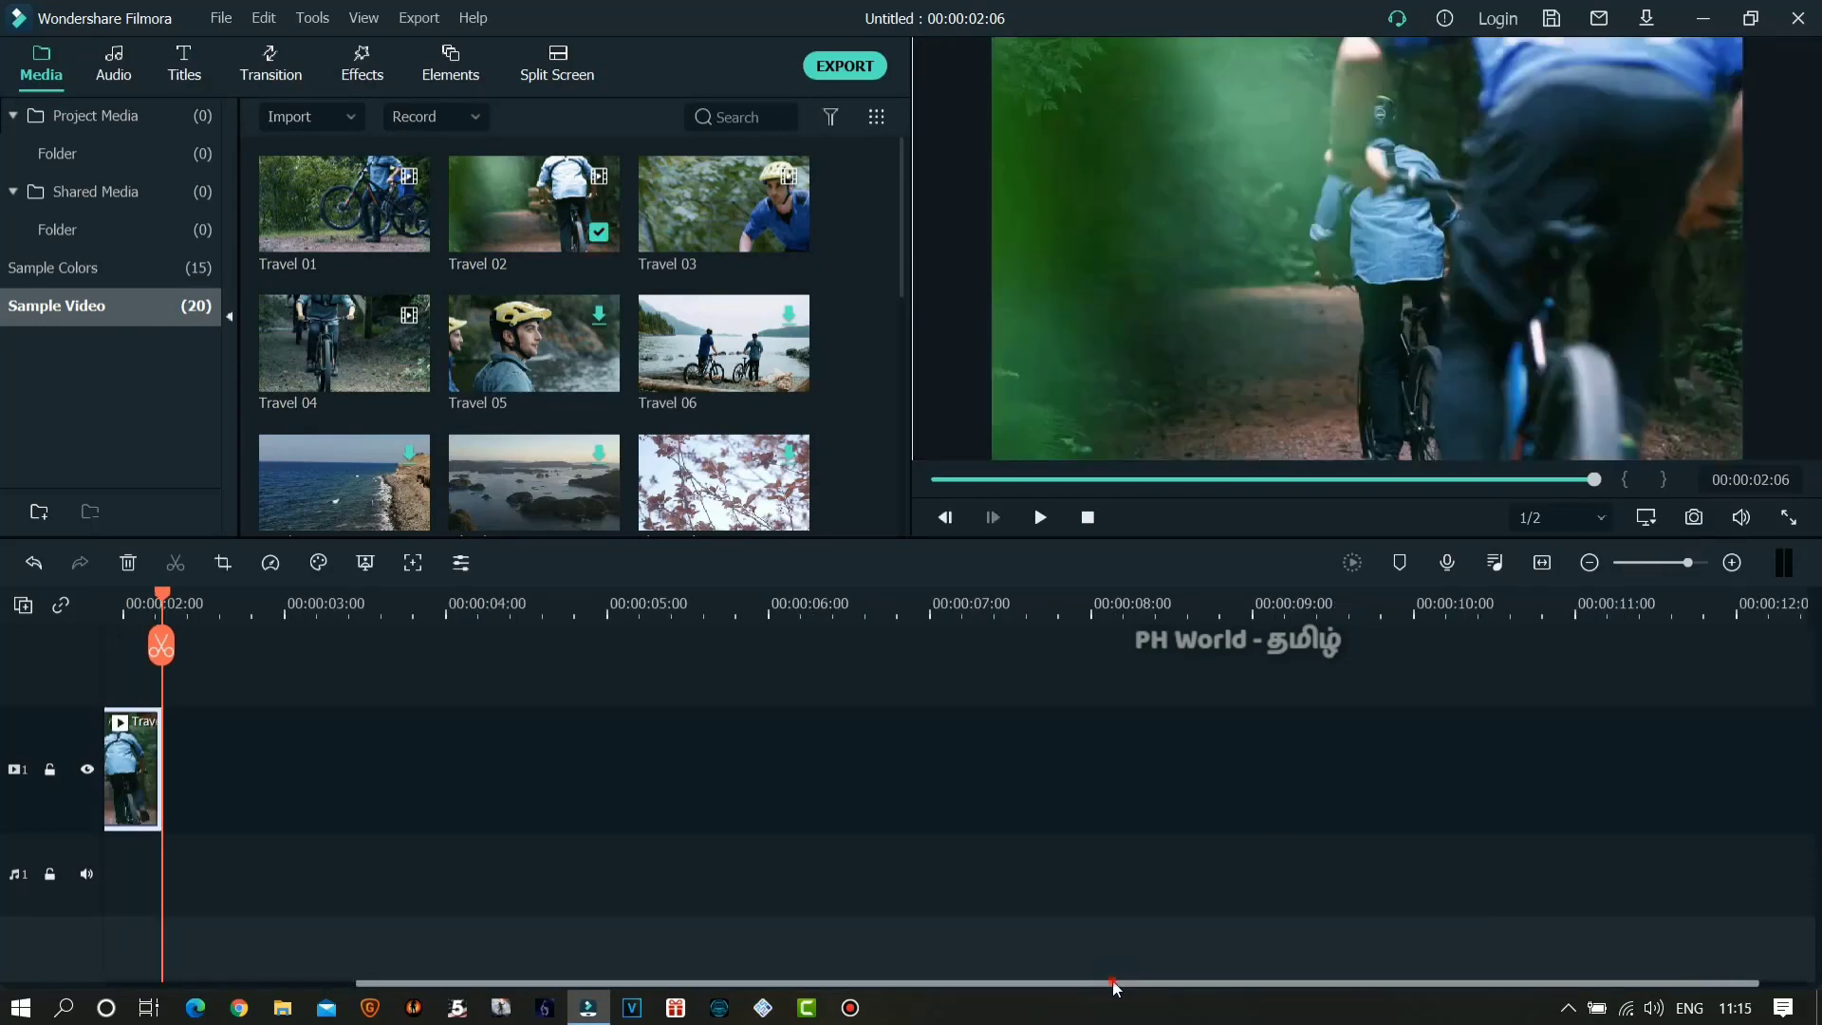
# - Enable motion tracking on the Travel 02 clip at 00:00:00:12
pyautogui.moveTo(1113, 987); pyautogui.dragTo(778, 982)
pyautogui.moveTo(469, 589); pyautogui.dragTo(216, 617)
pyautogui.click(1732, 563)
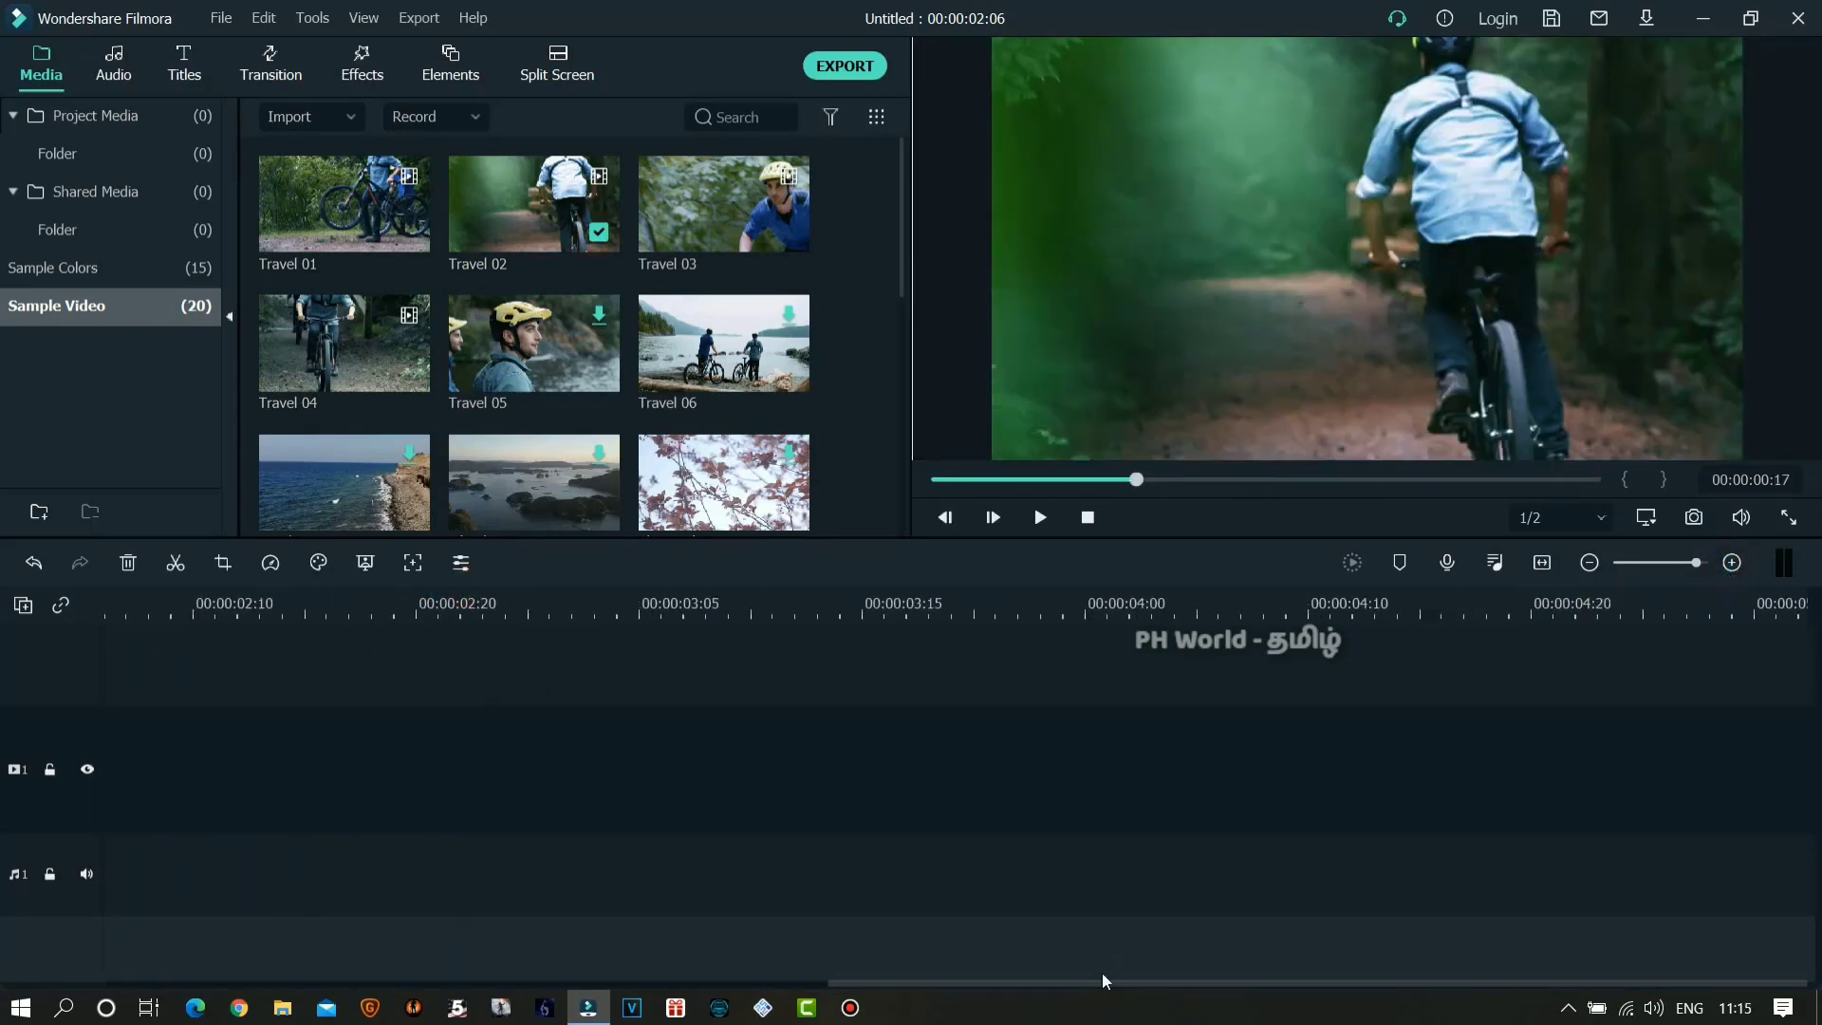
pyautogui.moveTo(949, 983); pyautogui.dragTo(266, 929)
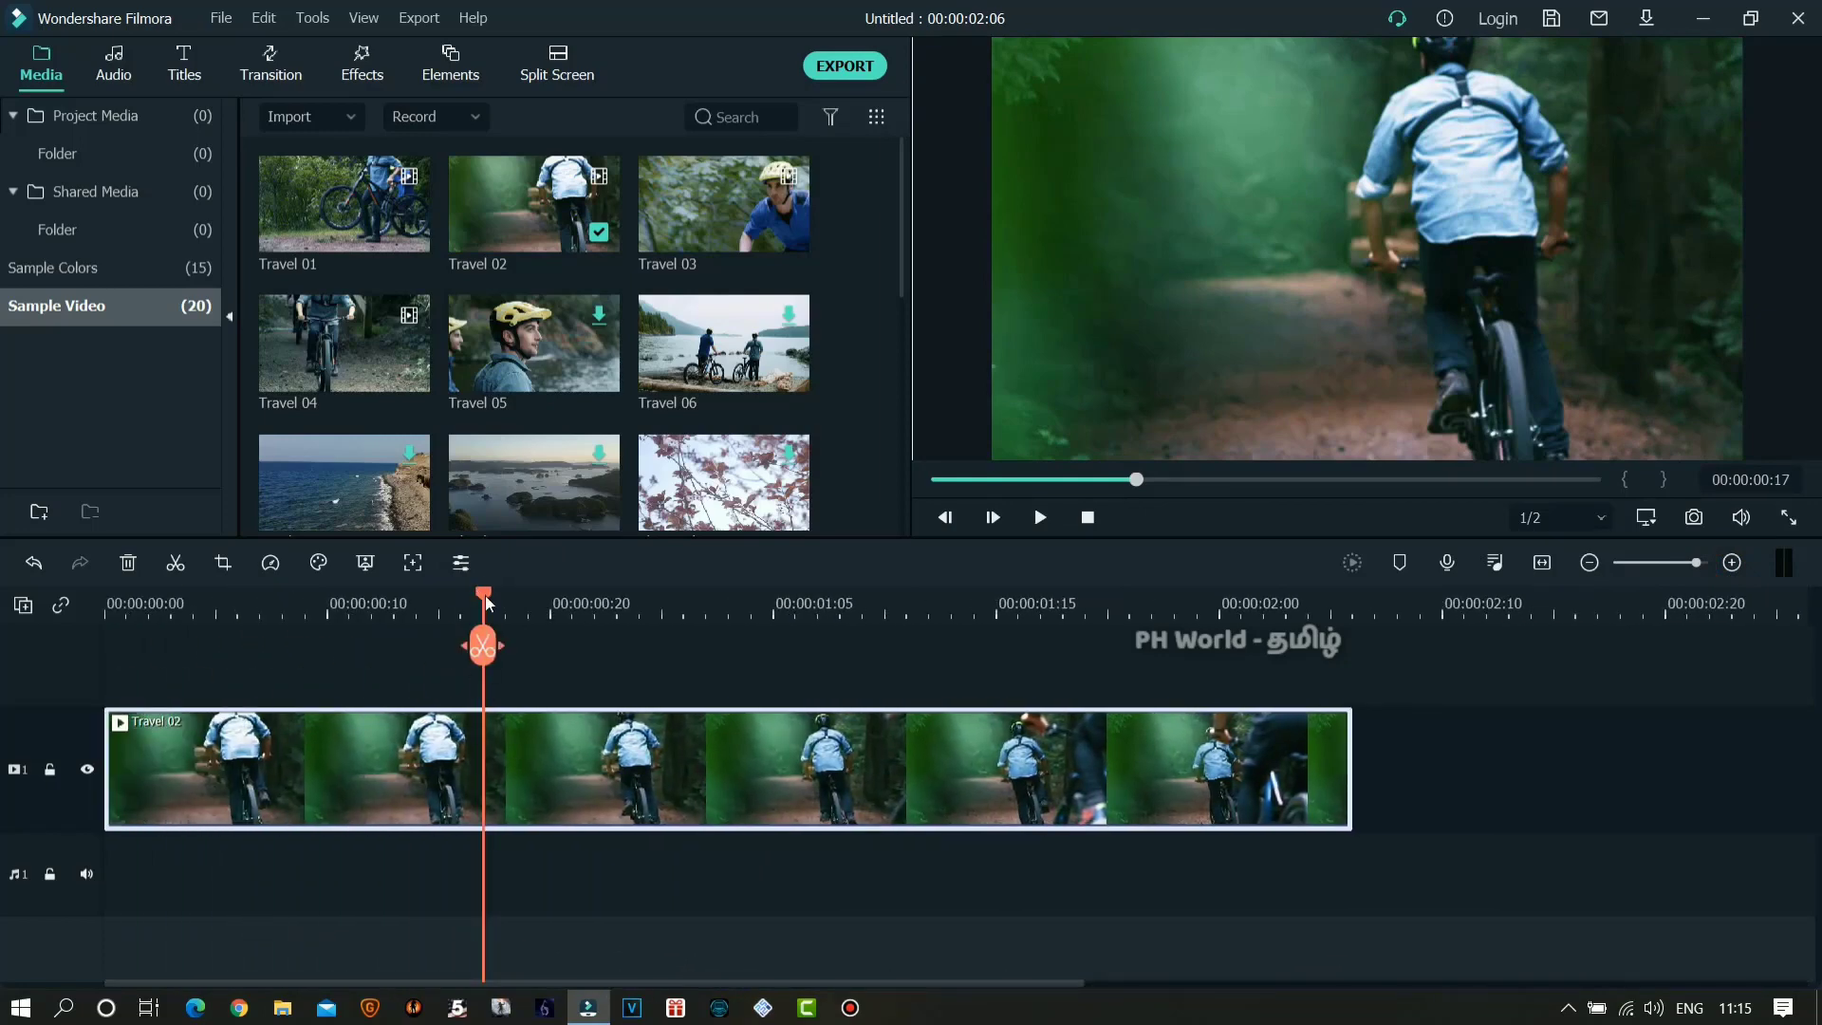
pyautogui.moveTo(486, 598); pyautogui.dragTo(372, 722)
pyautogui.doubleClick(539, 782)
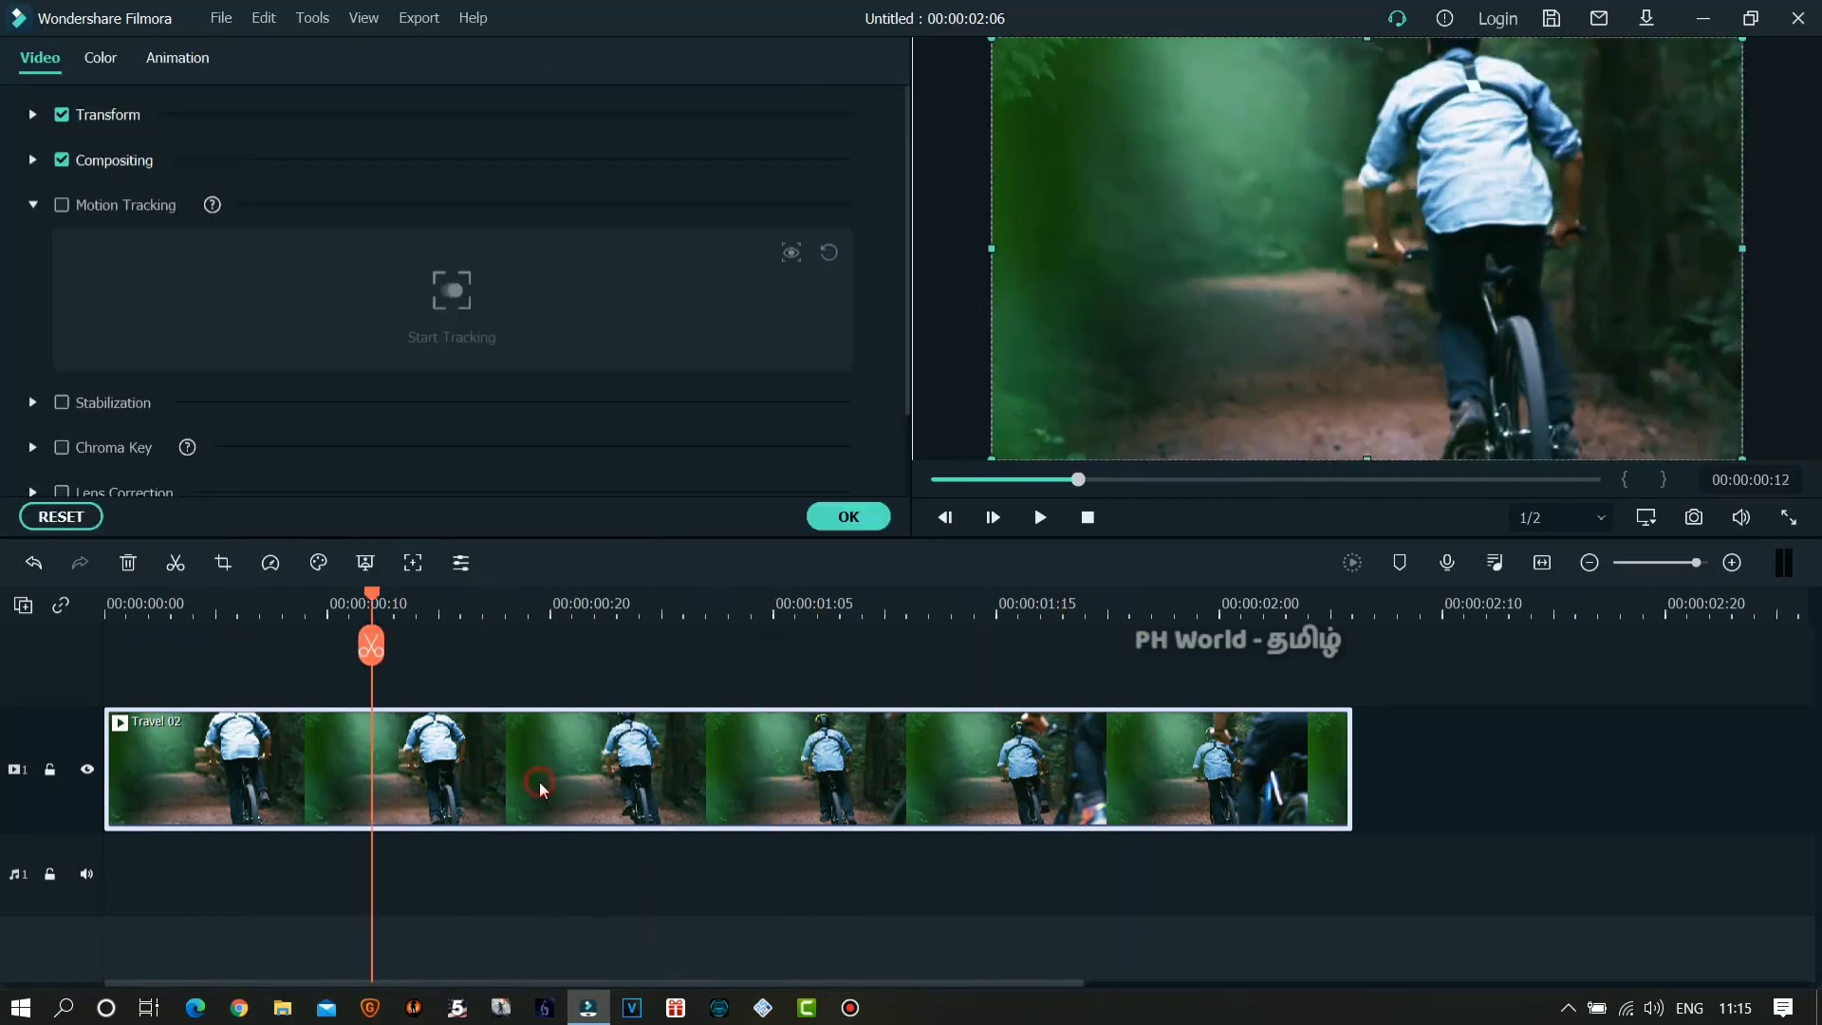
pyautogui.click(98, 63)
pyautogui.click(40, 59)
pyautogui.click(62, 205)
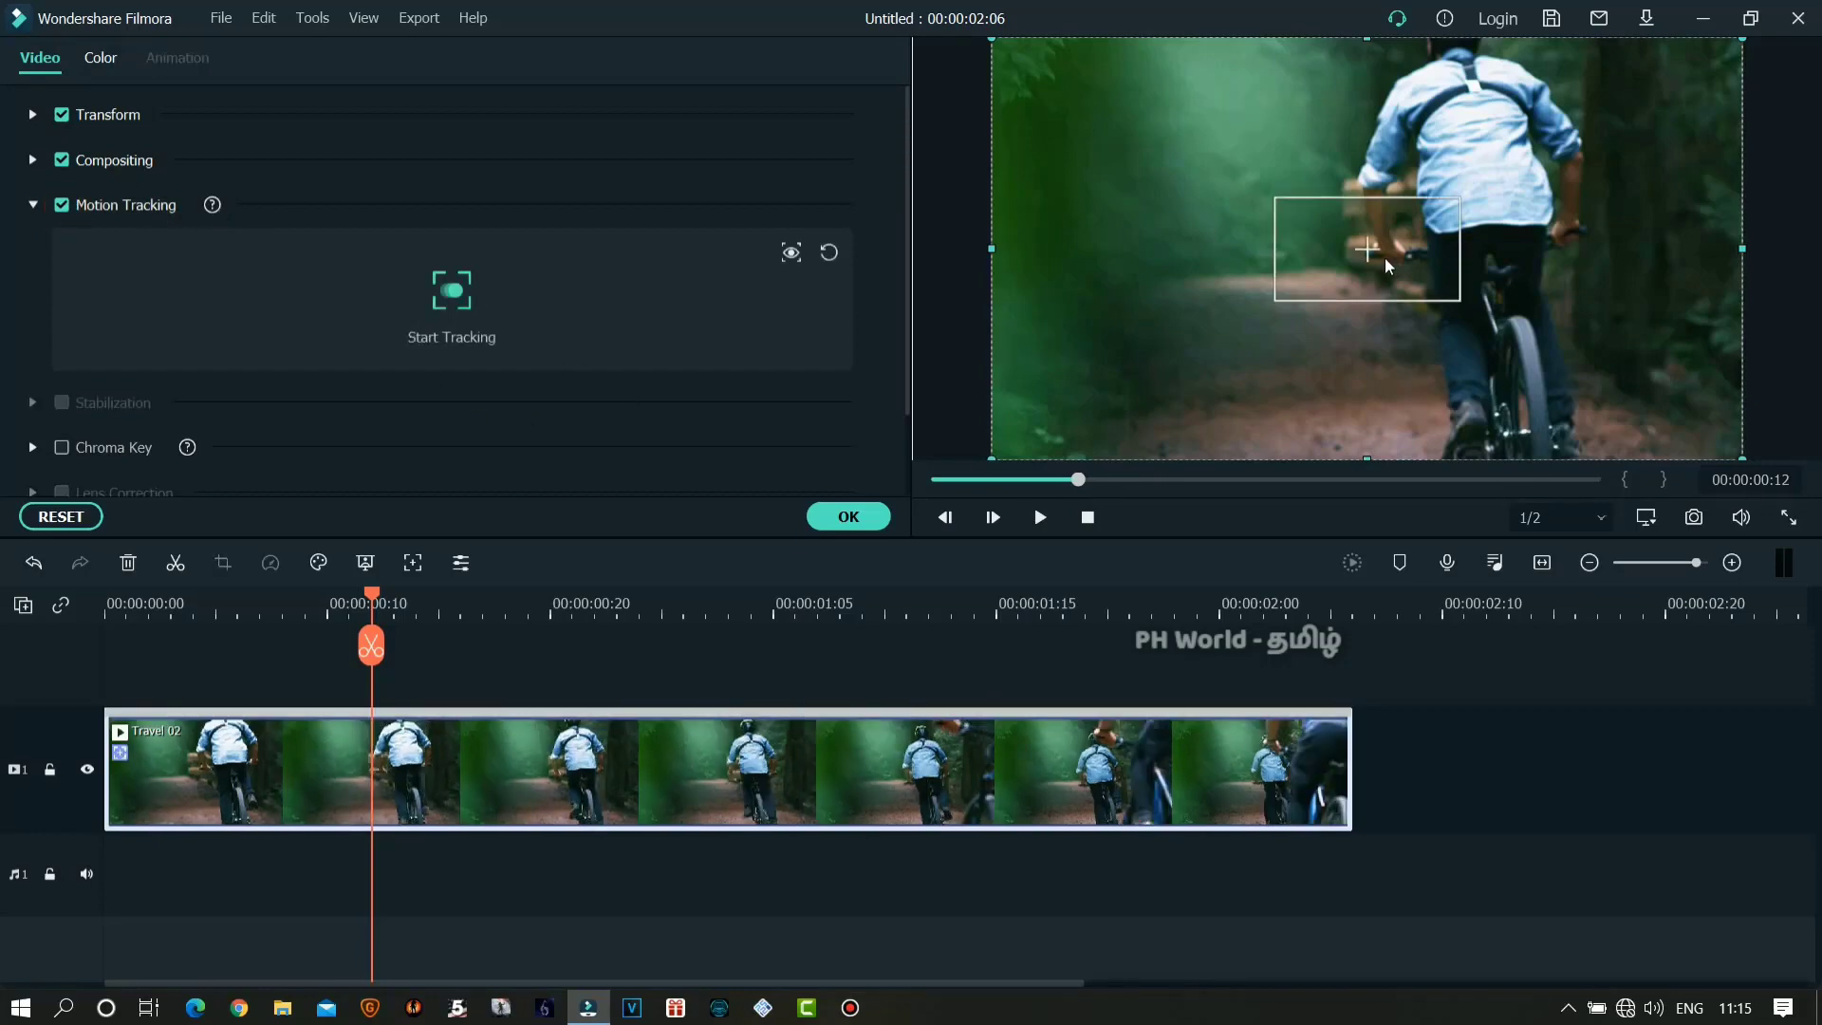
# - Place a reduced tracking frame on the back of the cyclist in the blue shirt and run the motion tracking
pyautogui.moveTo(1400, 181); pyautogui.dragTo(1484, 98)
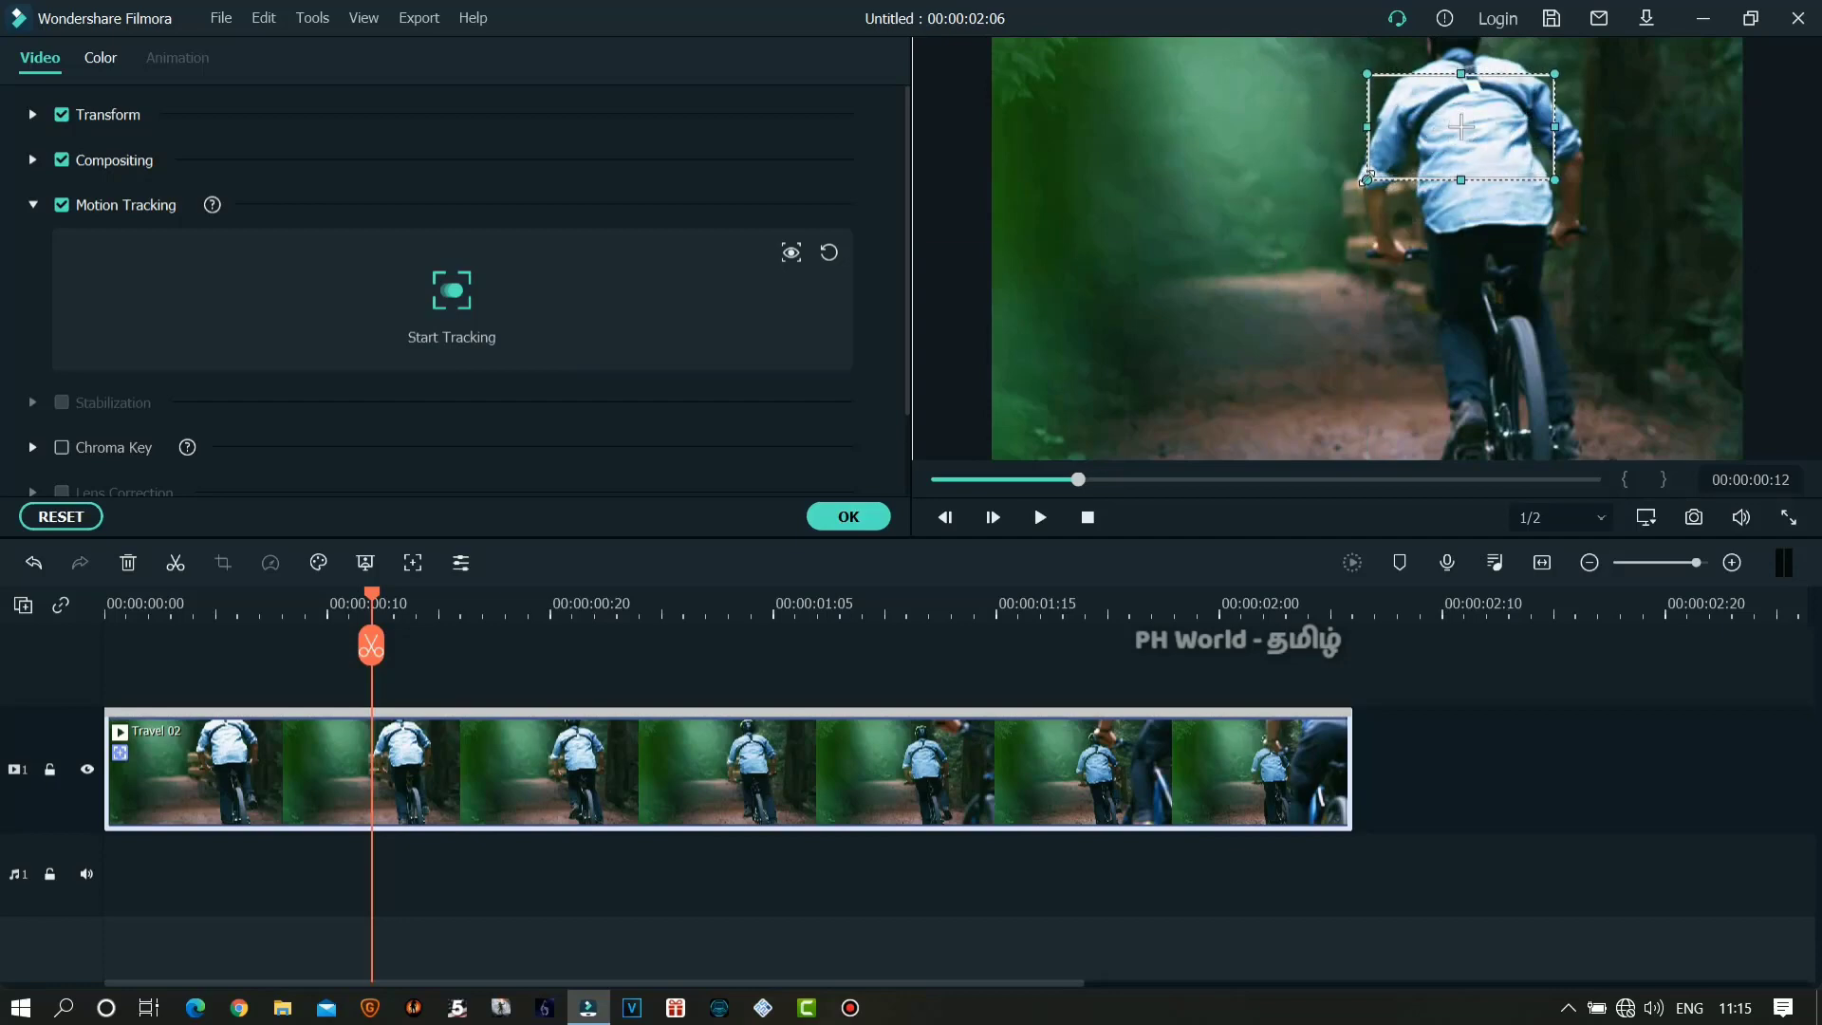
pyautogui.moveTo(1368, 177); pyautogui.dragTo(1445, 147)
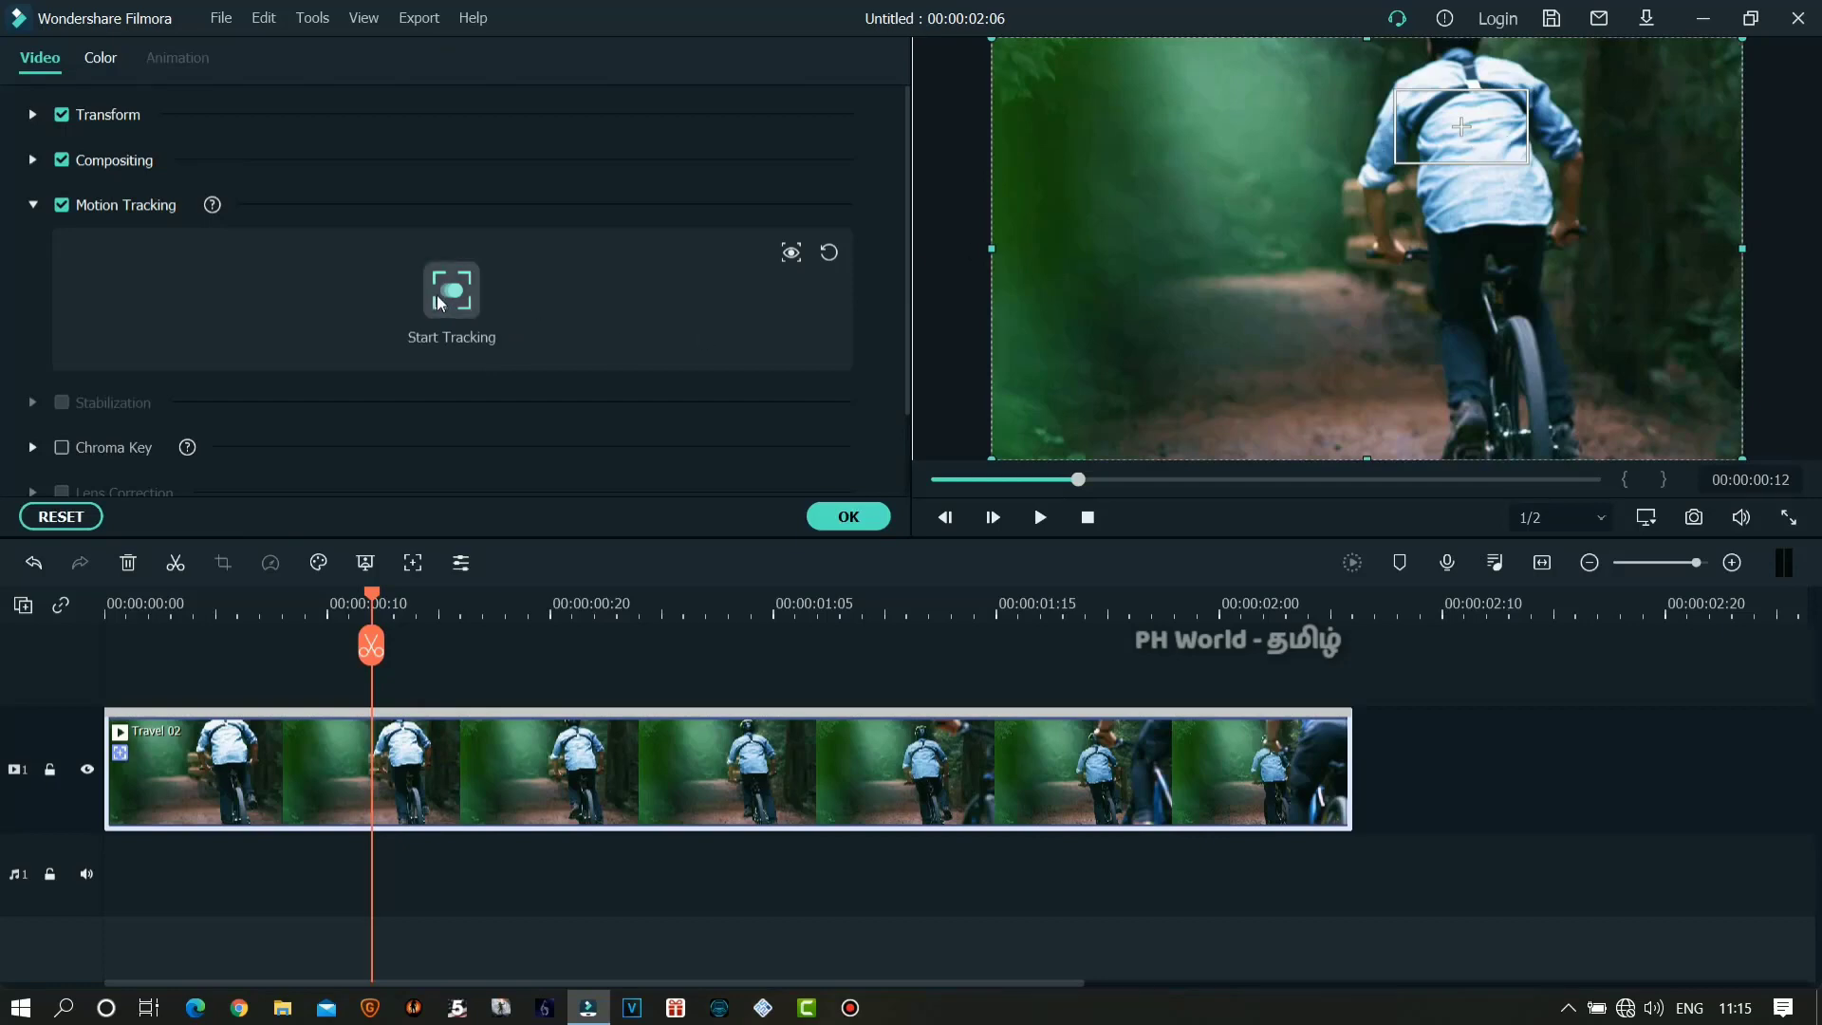
pyautogui.click(446, 301)
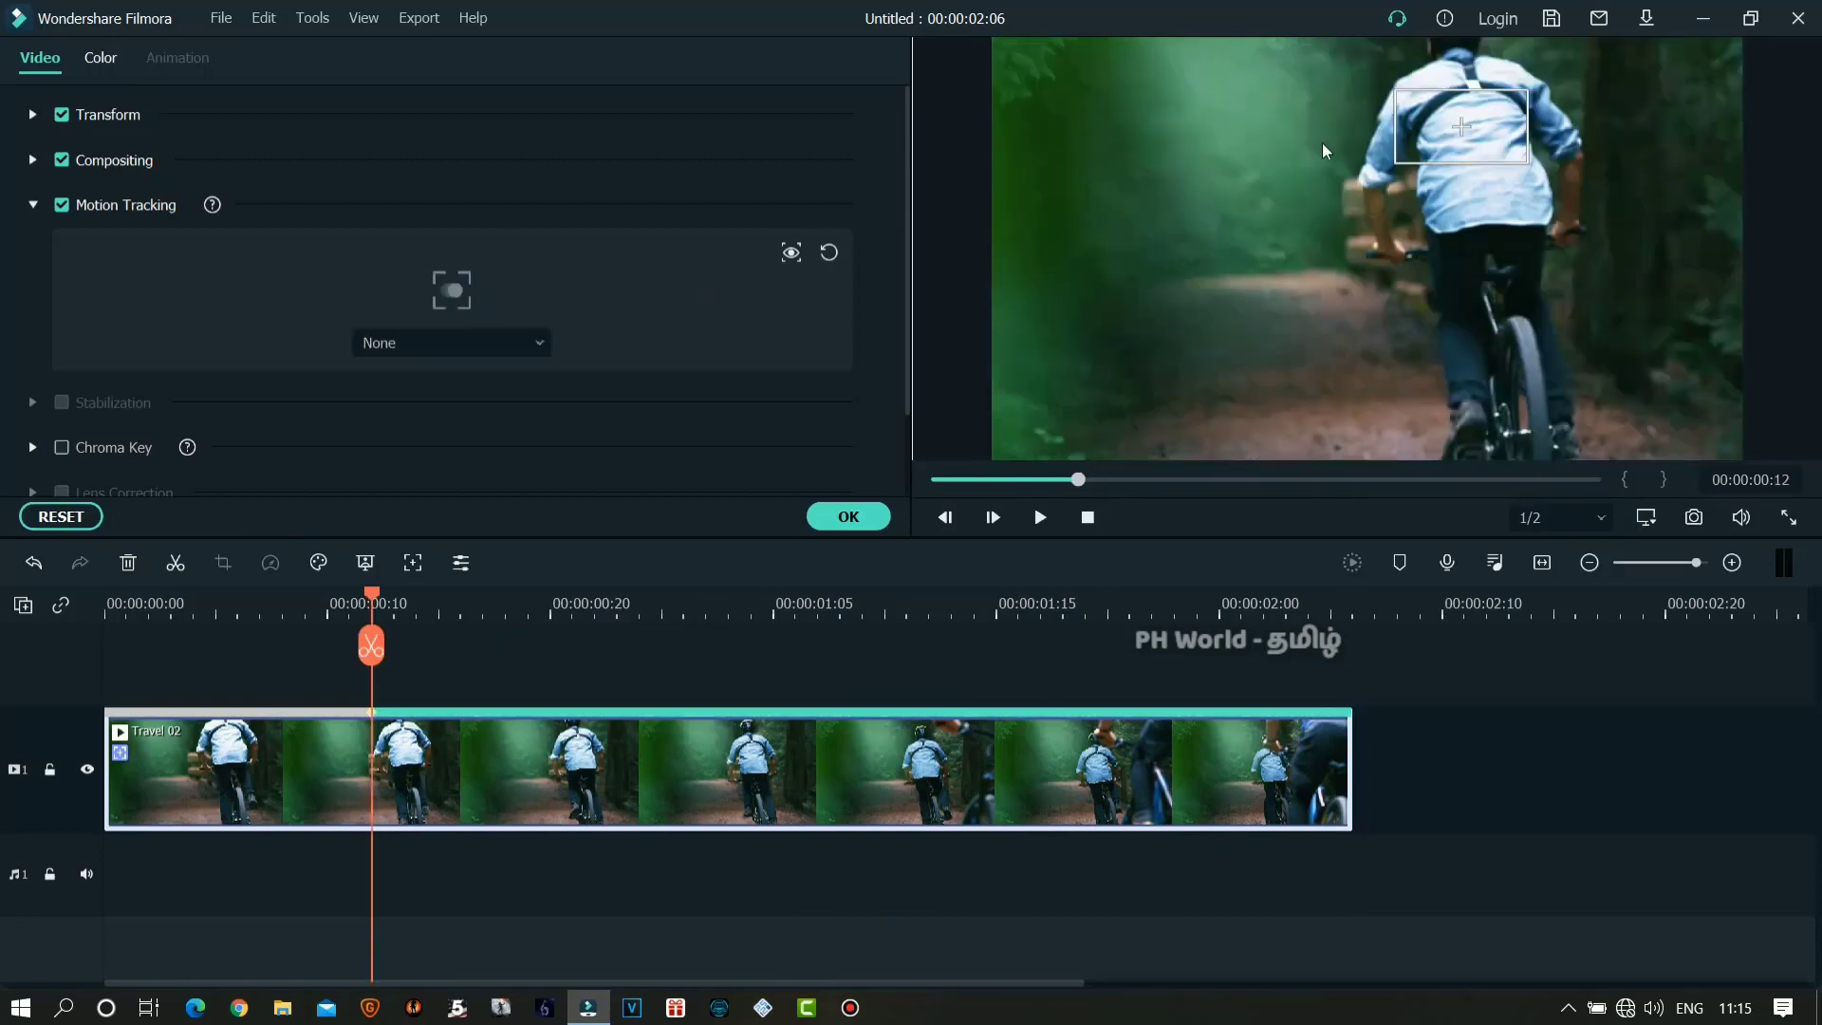
# - Attach the red arrow image from the Desktop folder to the motion track
pyautogui.click(521, 343)
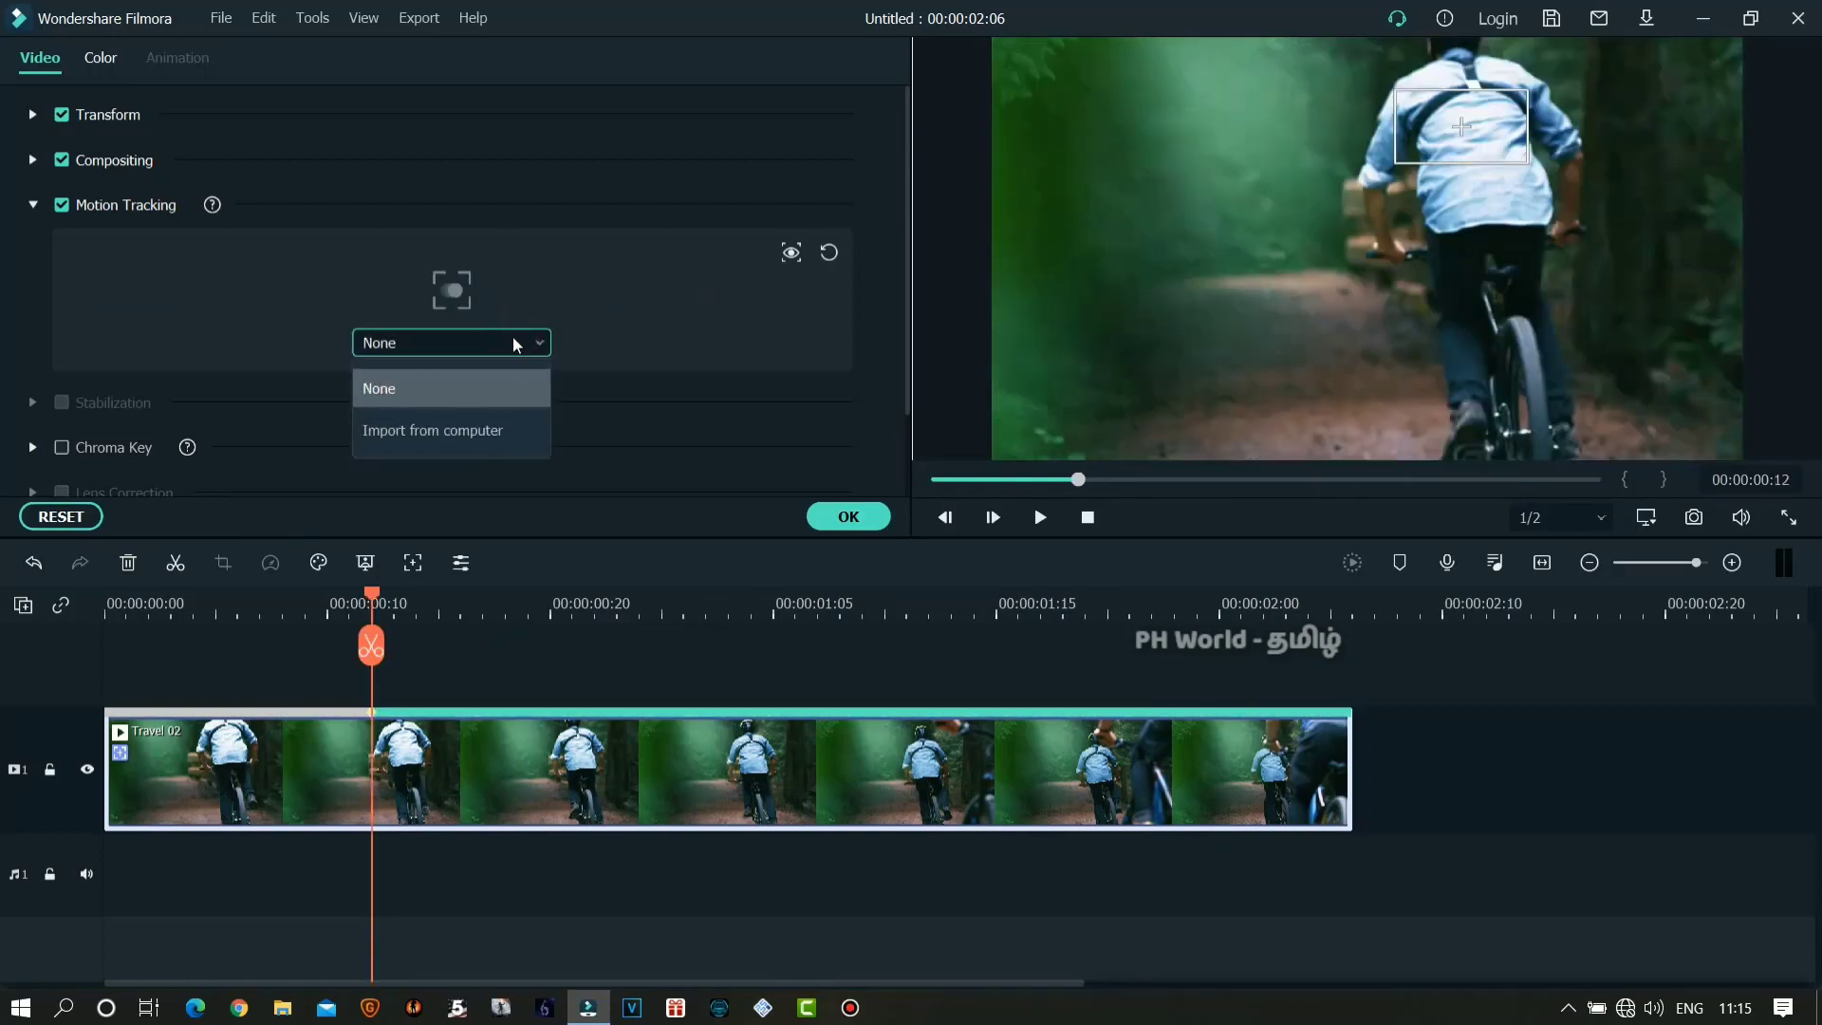
pyautogui.click(443, 435)
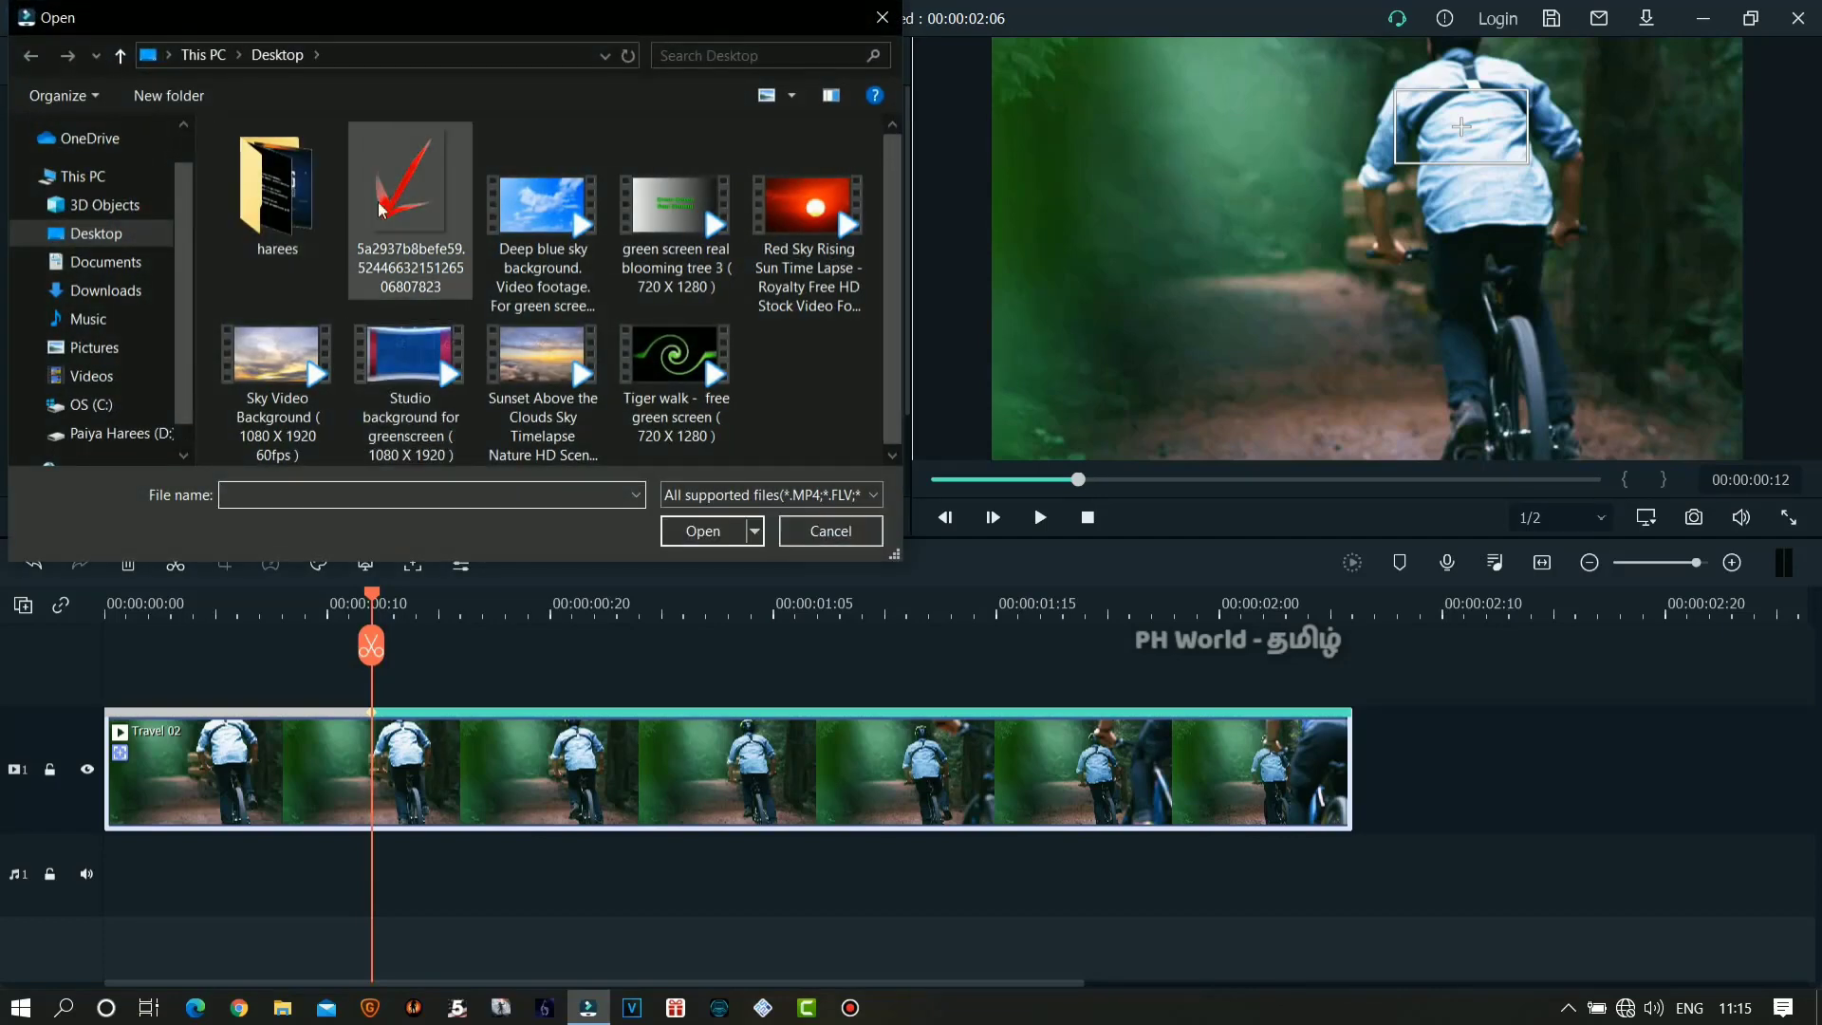
pyautogui.click(397, 207)
pyautogui.click(702, 531)
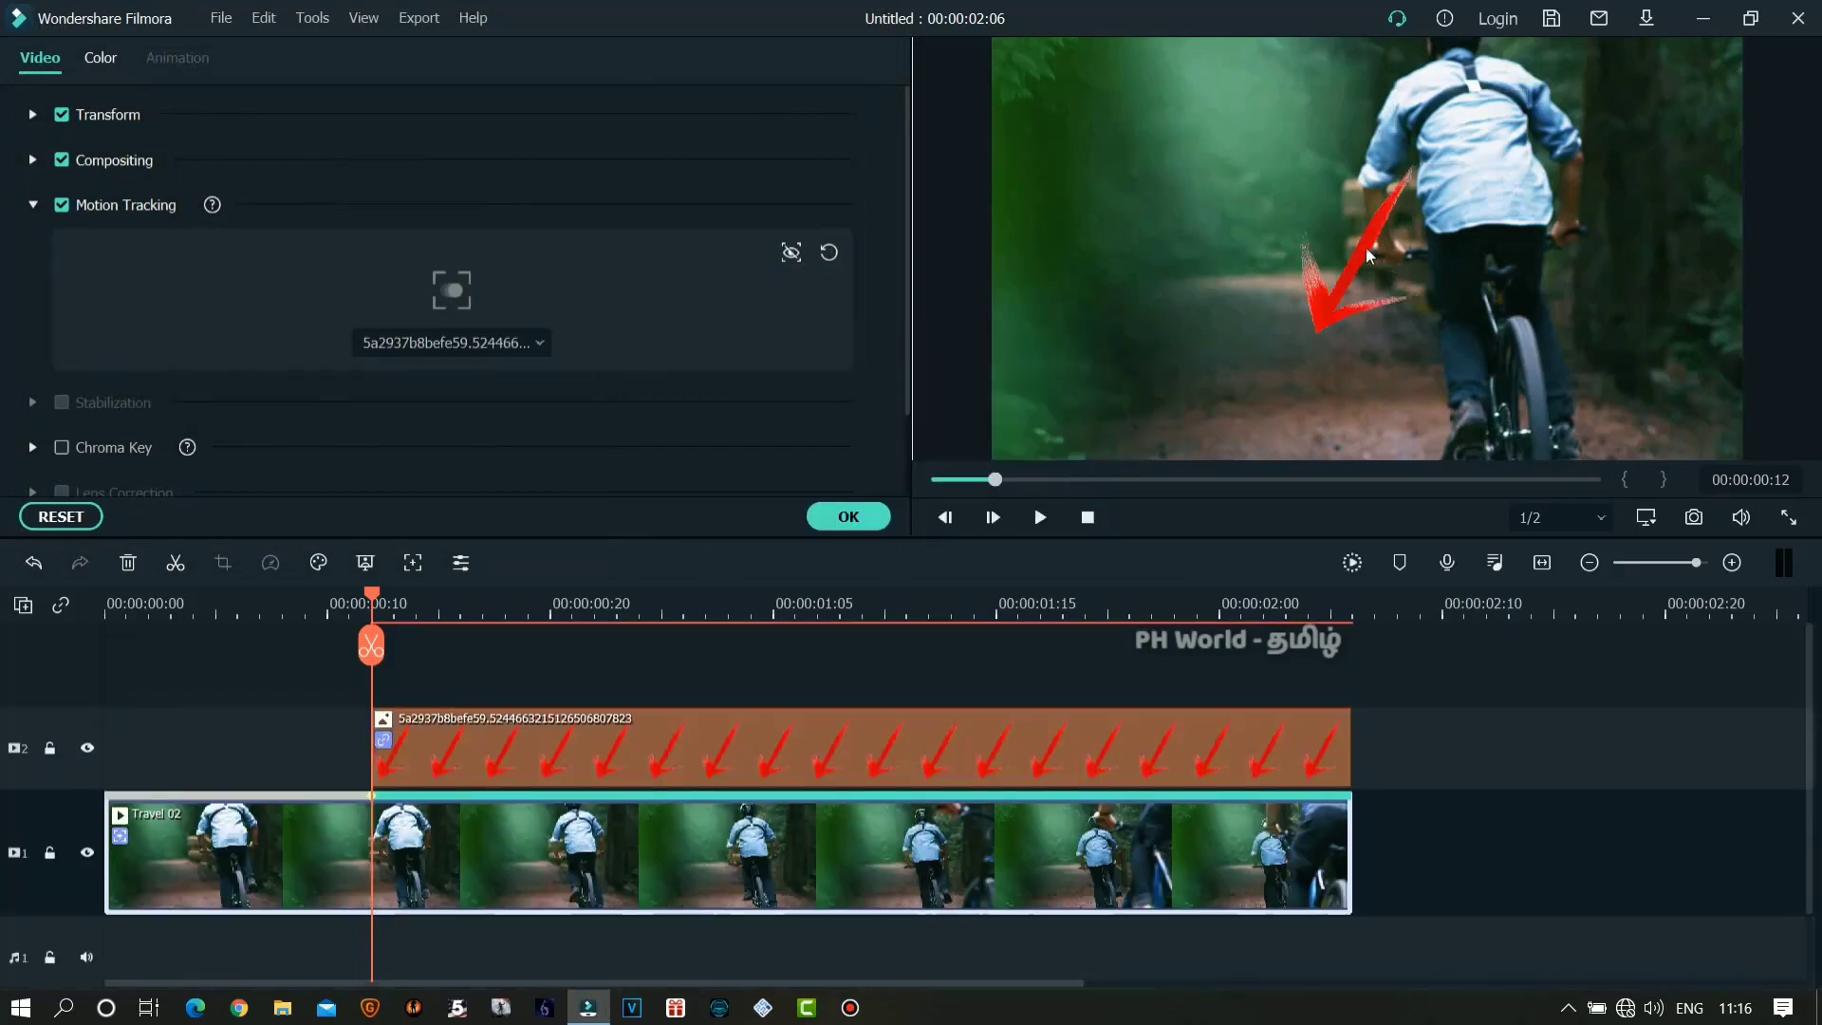
# - Rotate, move and slightly enlarge the red arrow so it points up at the cyclist's back, and play the tracked clip from the start
pyautogui.click(1365, 248)
pyautogui.moveTo(1369, 123); pyautogui.dragTo(1336, 294)
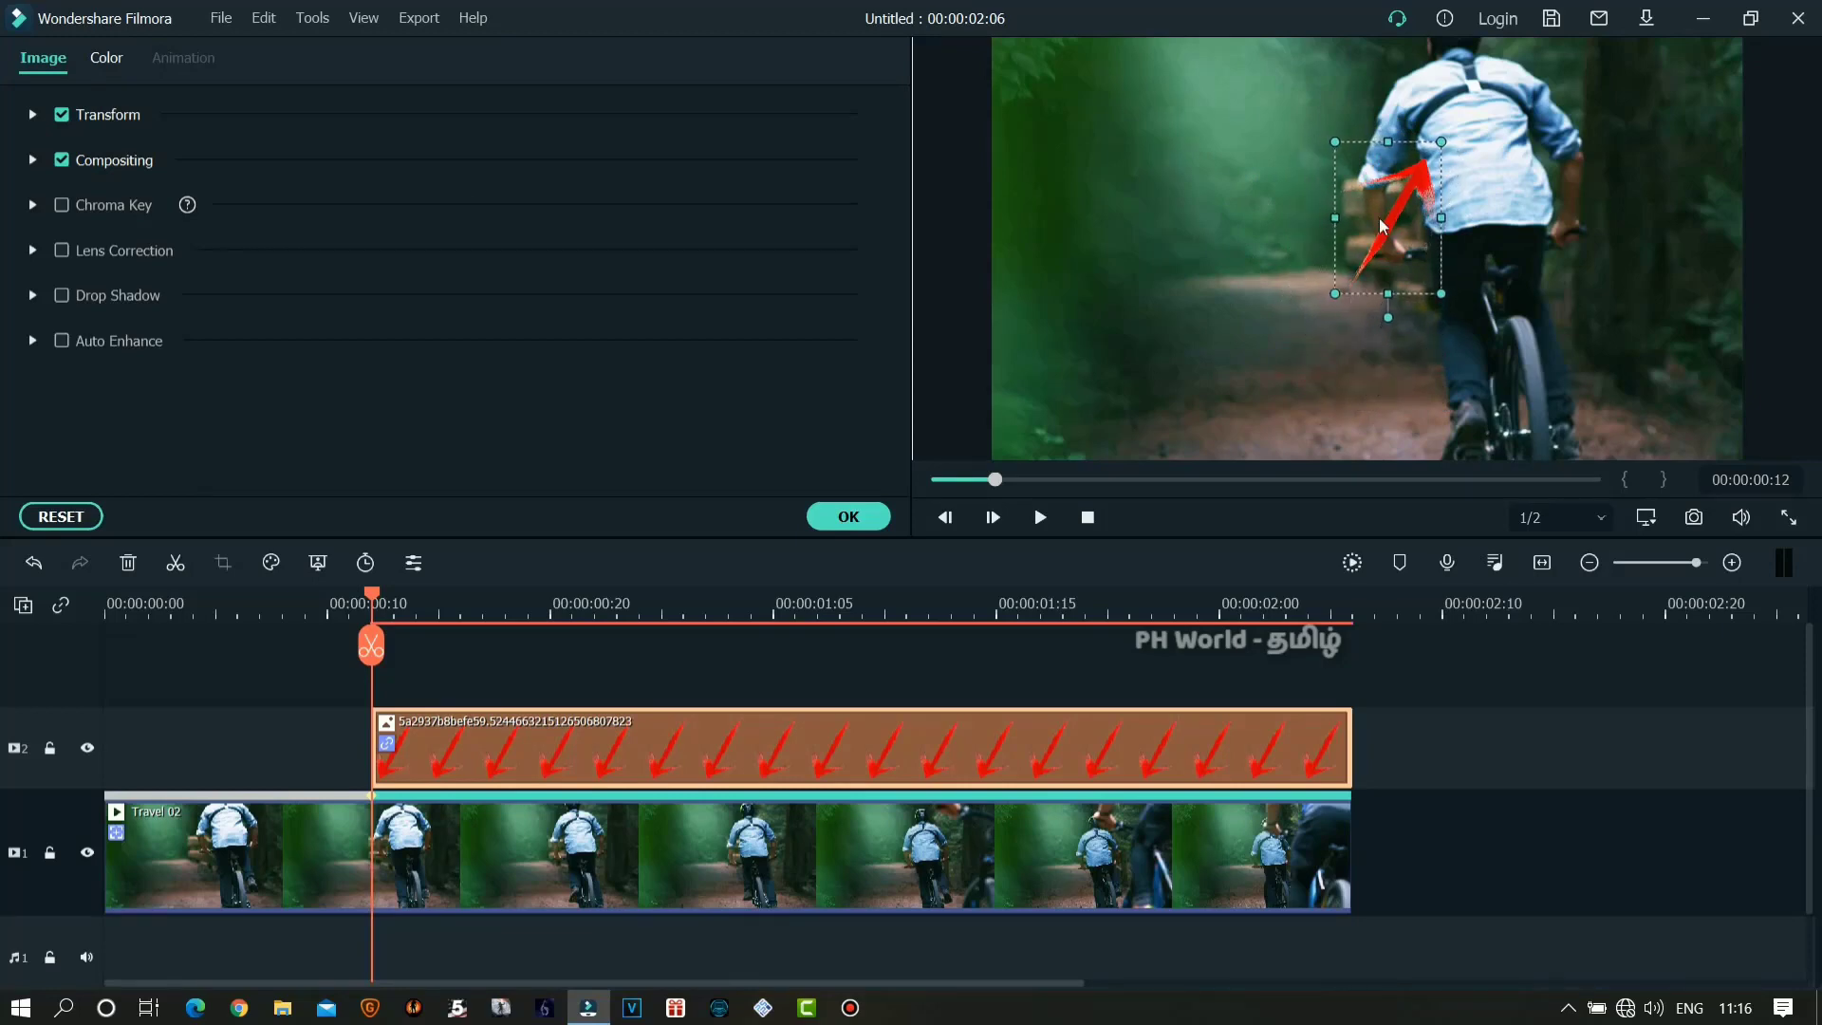
pyautogui.moveTo(1385, 217); pyautogui.dragTo(1403, 177)
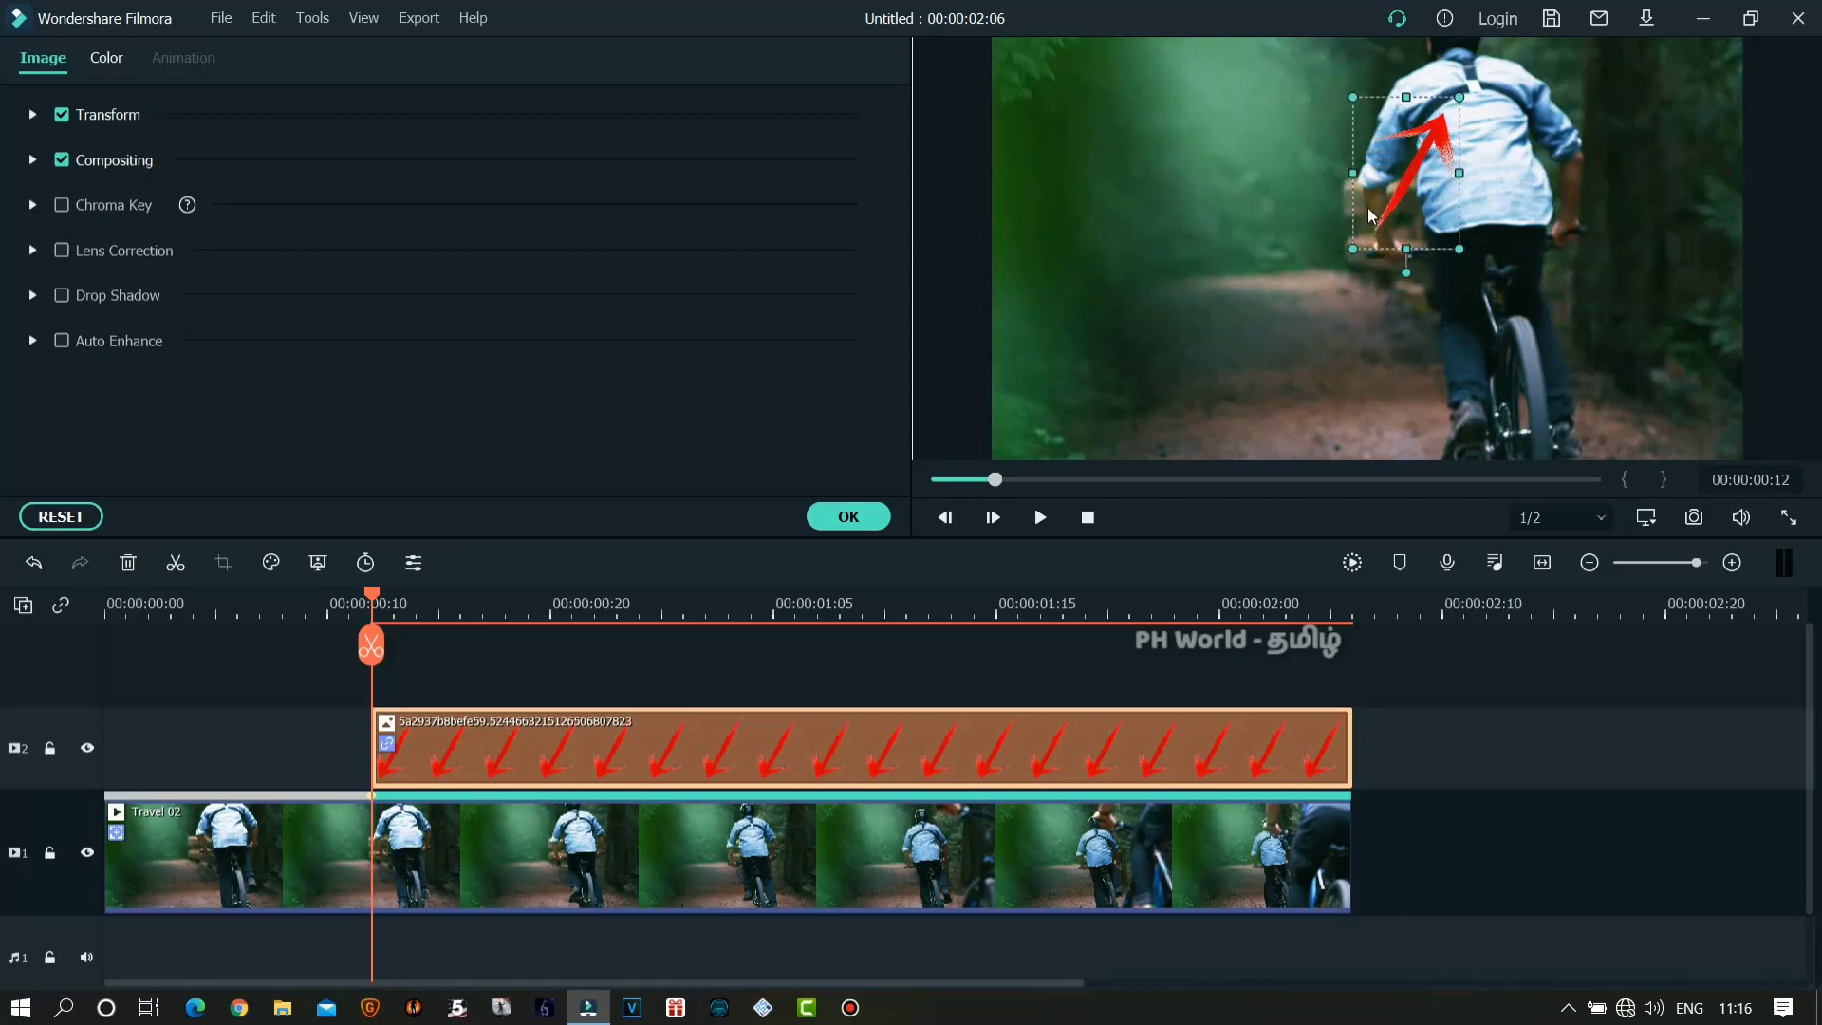
pyautogui.moveTo(1354, 249)
pyautogui.mouseDown()
pyautogui.moveTo(1319, 290)
pyautogui.moveTo(1352, 239)
pyautogui.moveTo(1340, 254)
pyautogui.mouseUp()
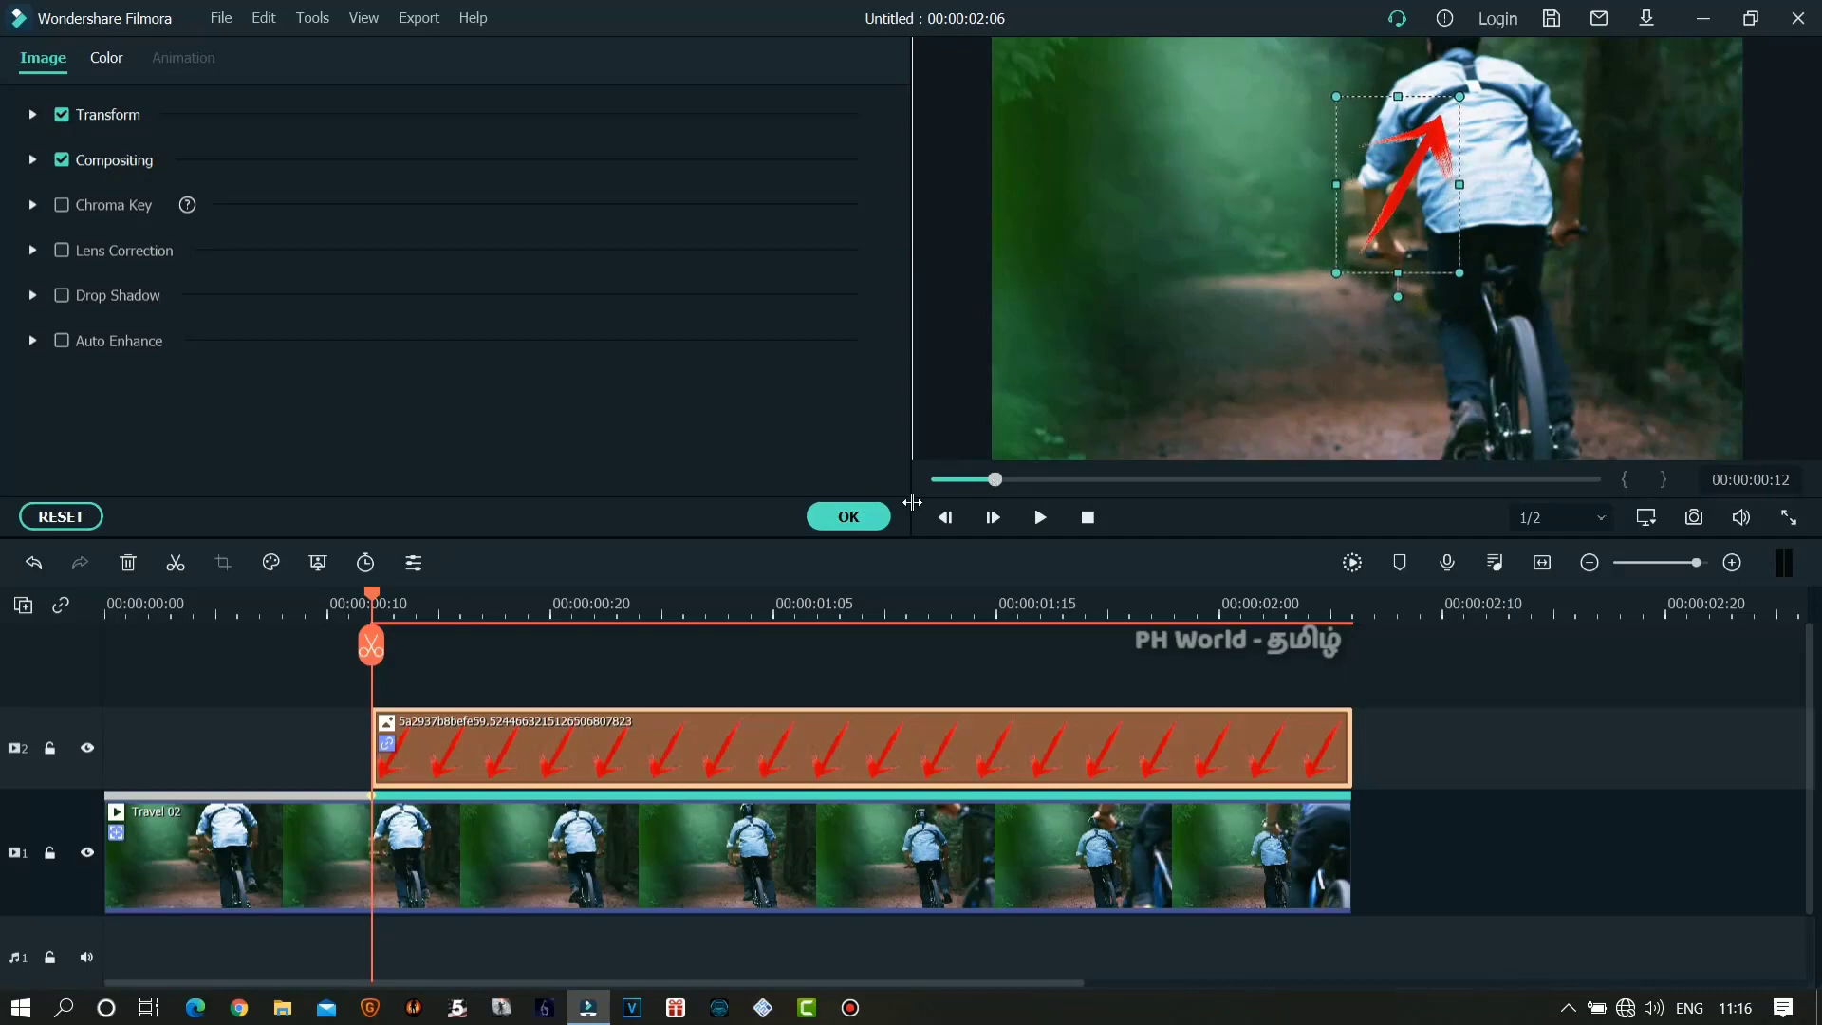
pyautogui.click(839, 516)
pyautogui.click(839, 516)
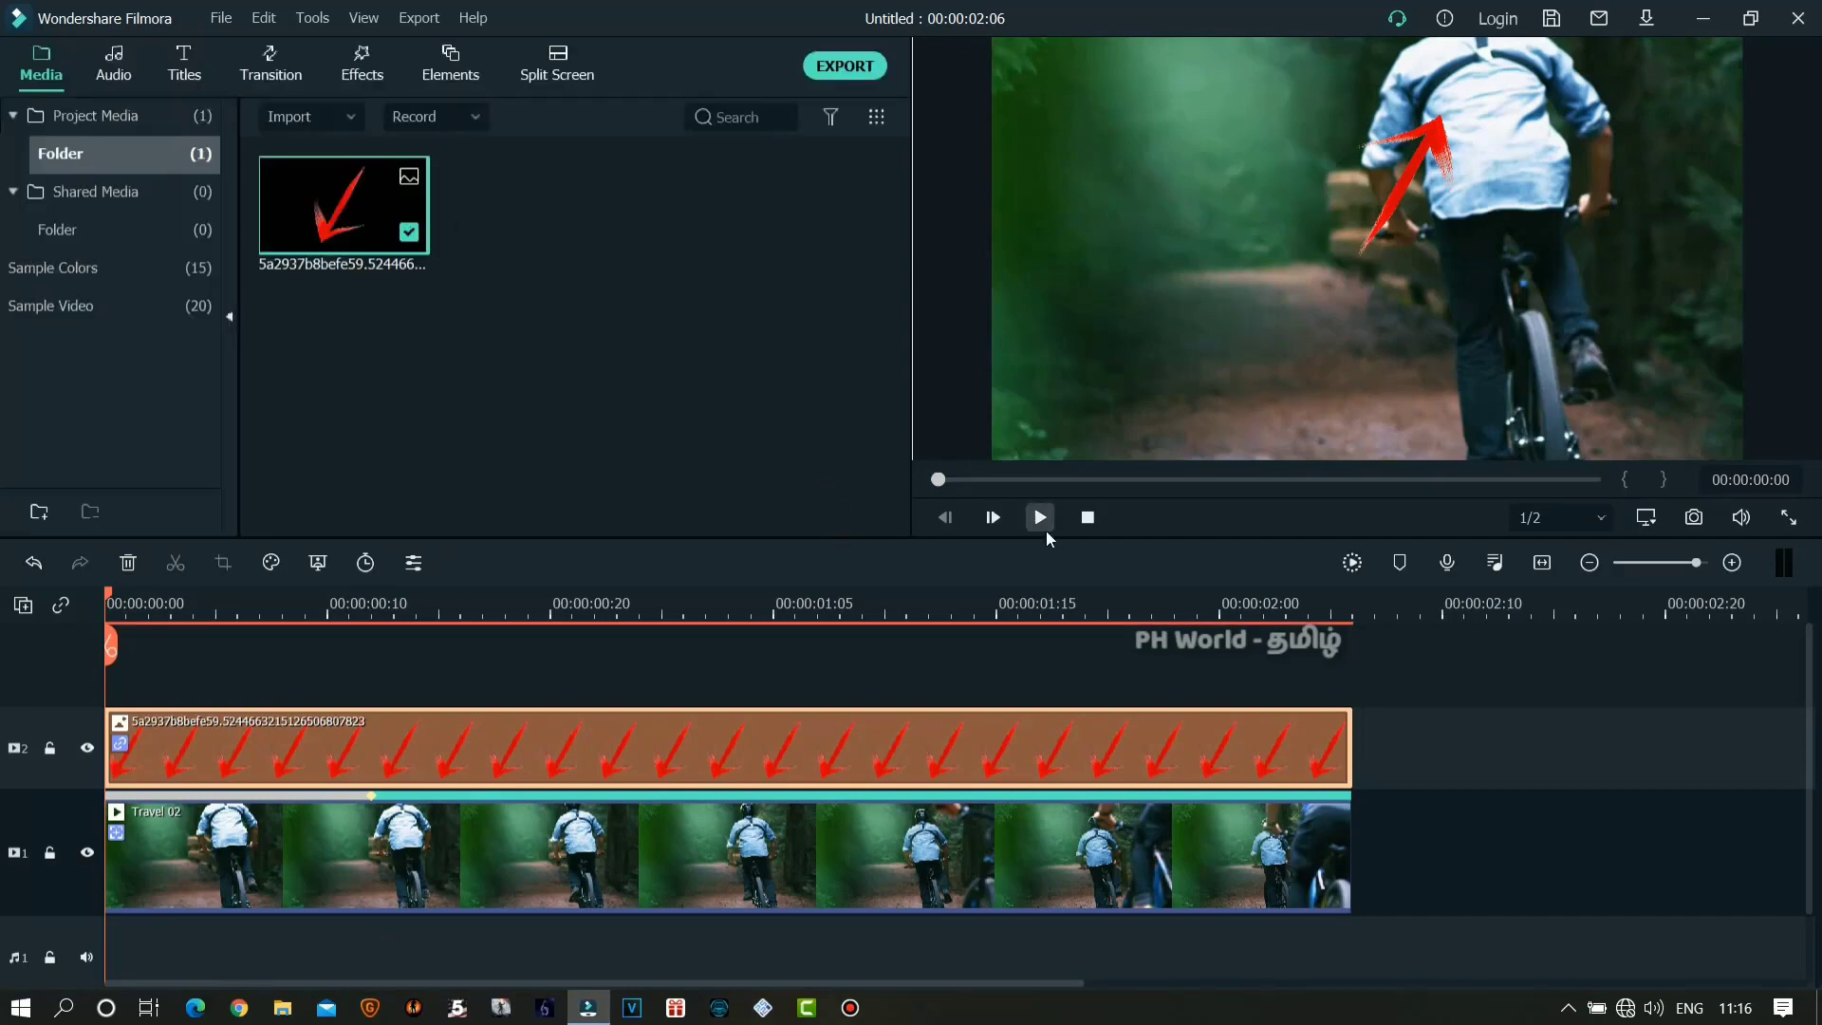
pyautogui.click(1041, 529)
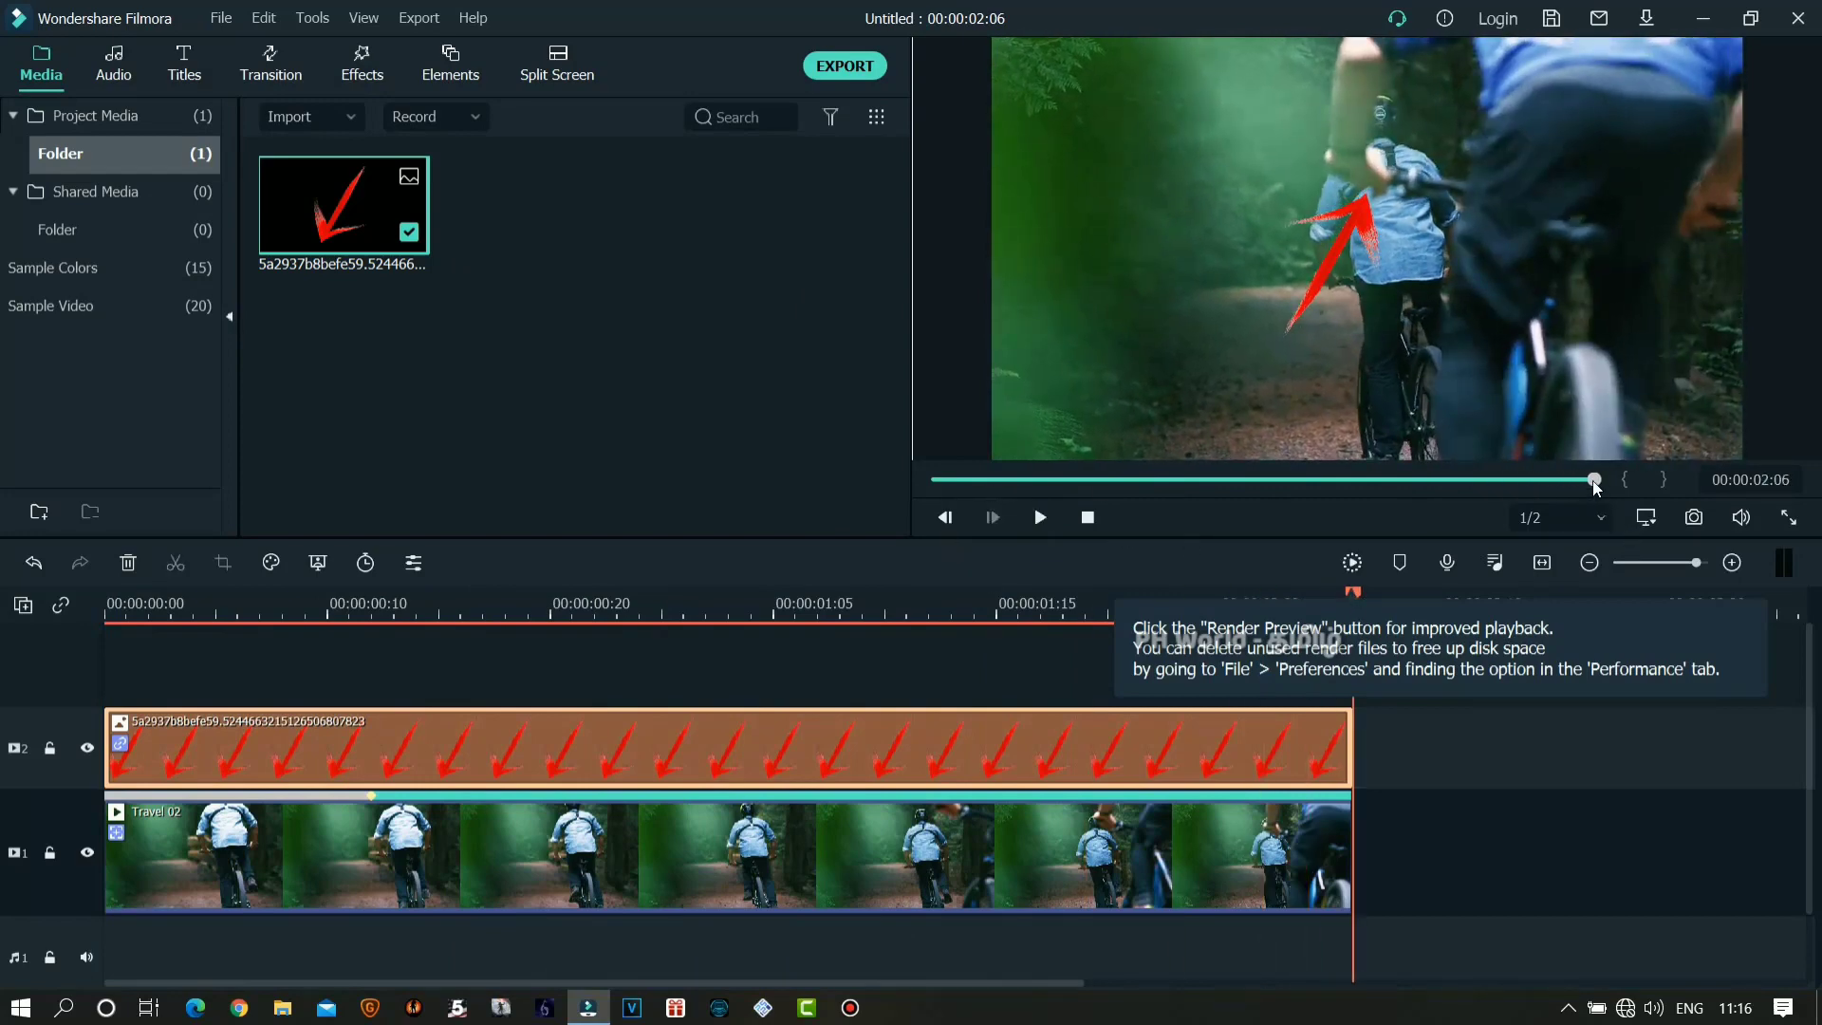
pyautogui.click(1039, 518)
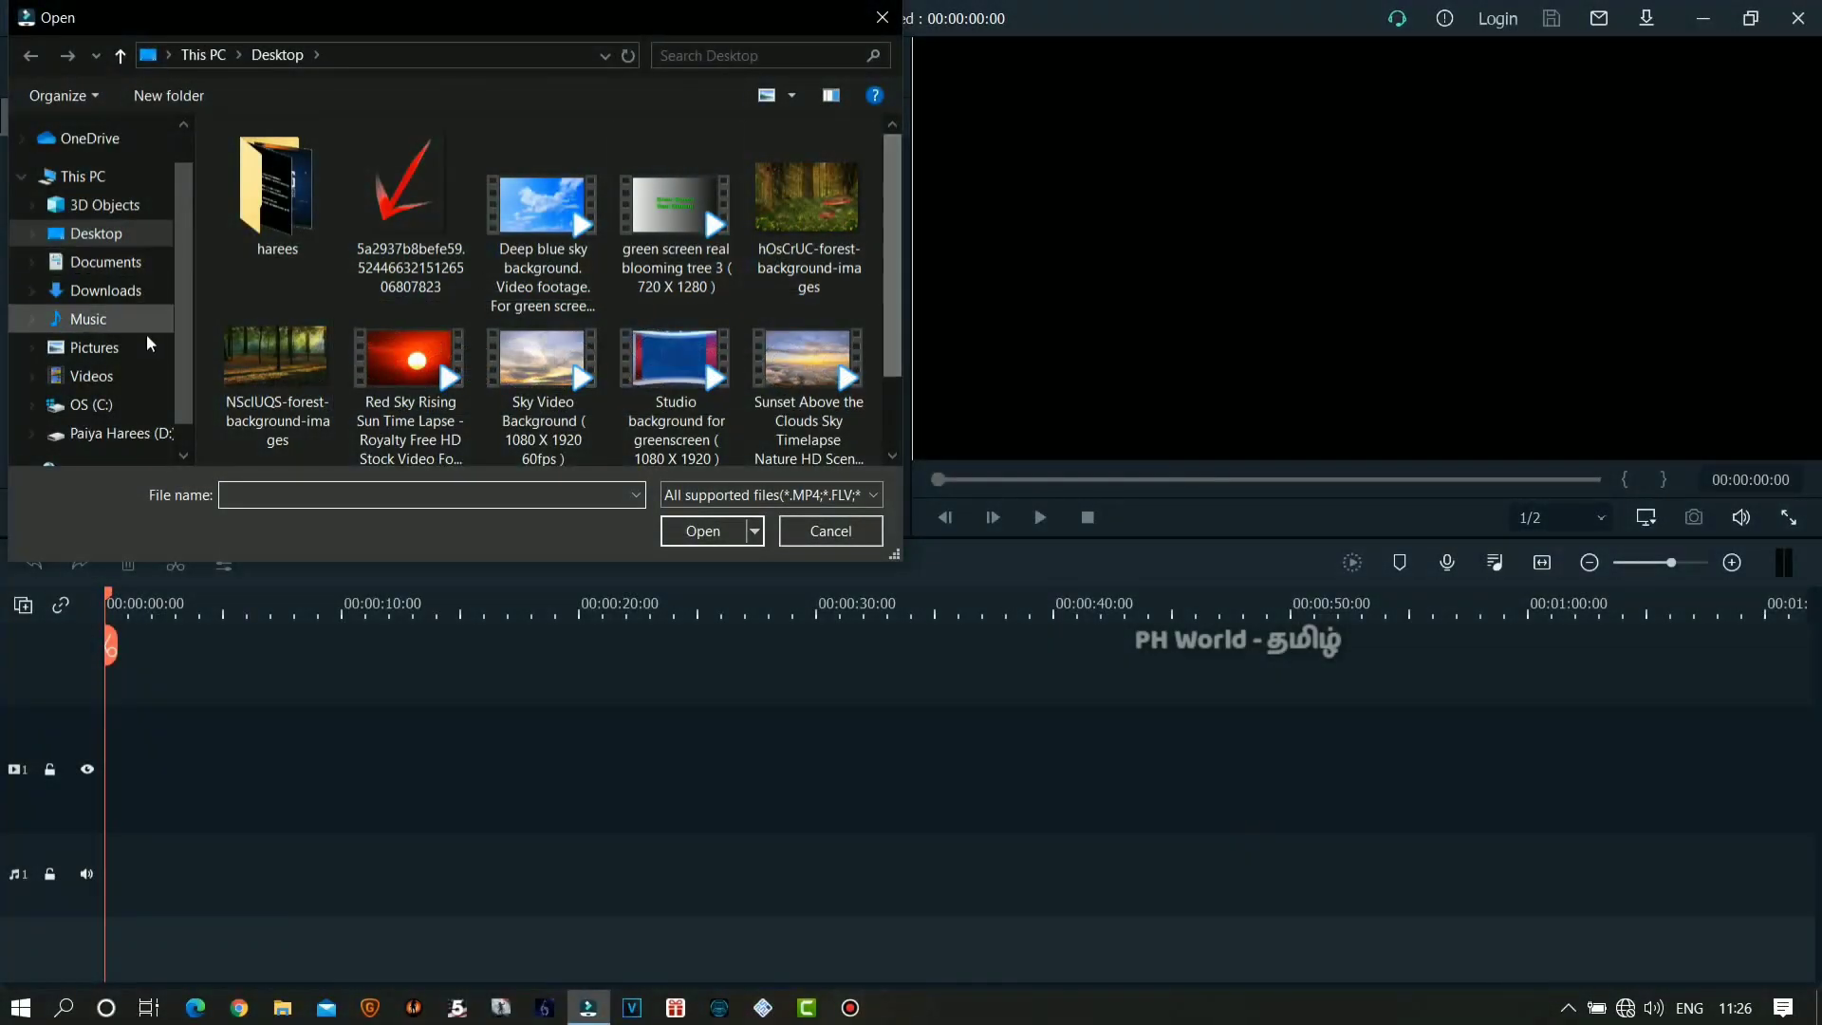
# - Import the NSclUQS-forest-background-images picture, add it to the timeline and return the playhead to the start
pyautogui.click(275, 359)
pyautogui.click(703, 530)
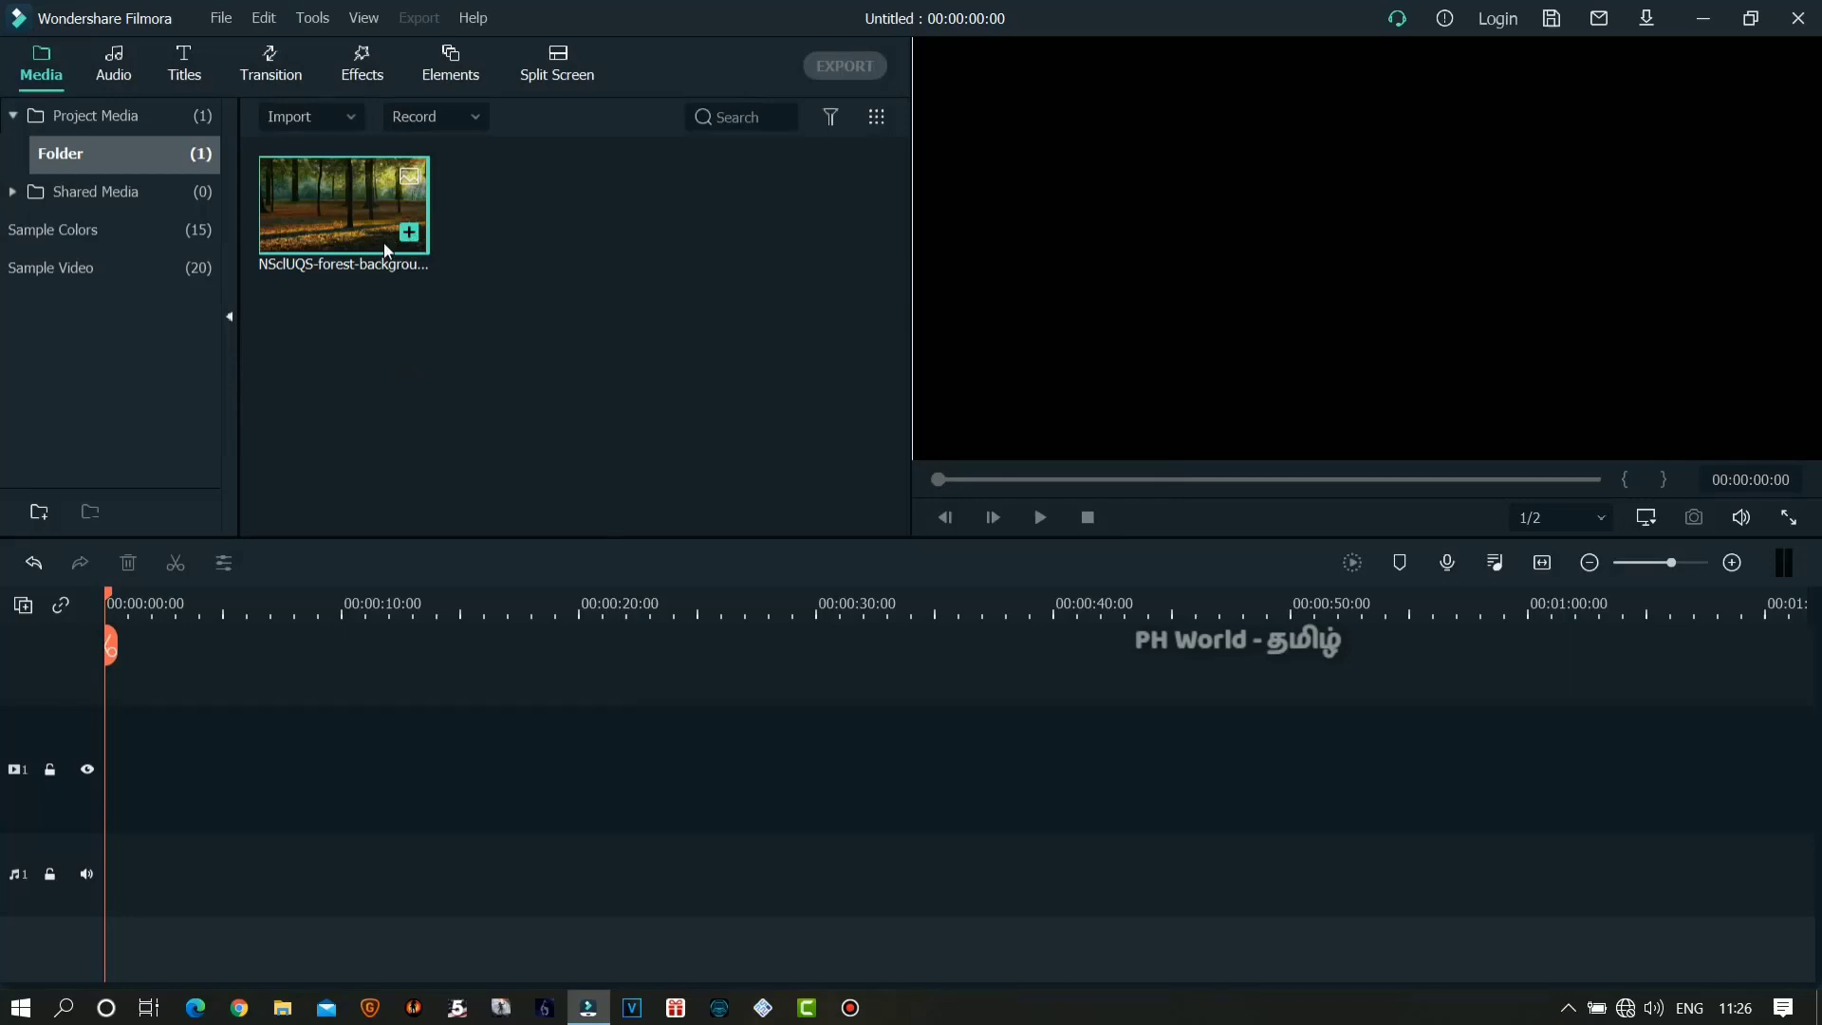
pyautogui.click(408, 235)
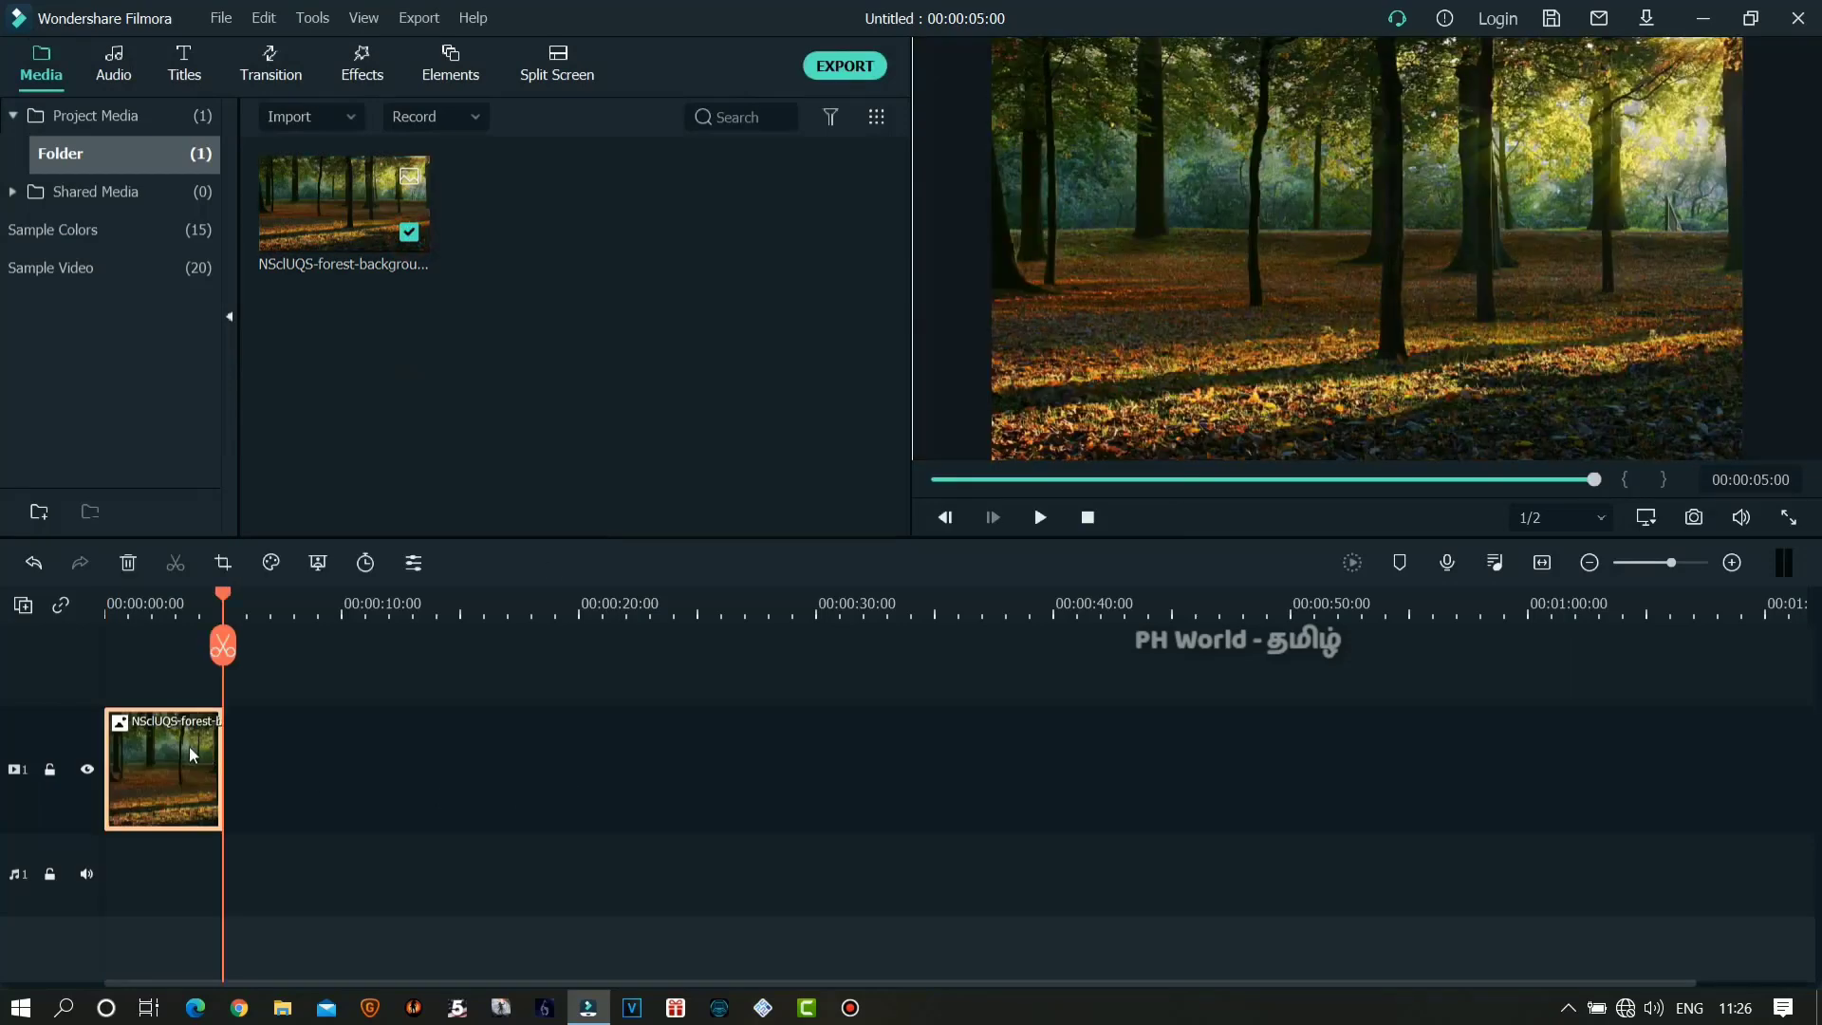
pyautogui.click(1731, 562)
pyautogui.hscroll(-5, 1388, 985)
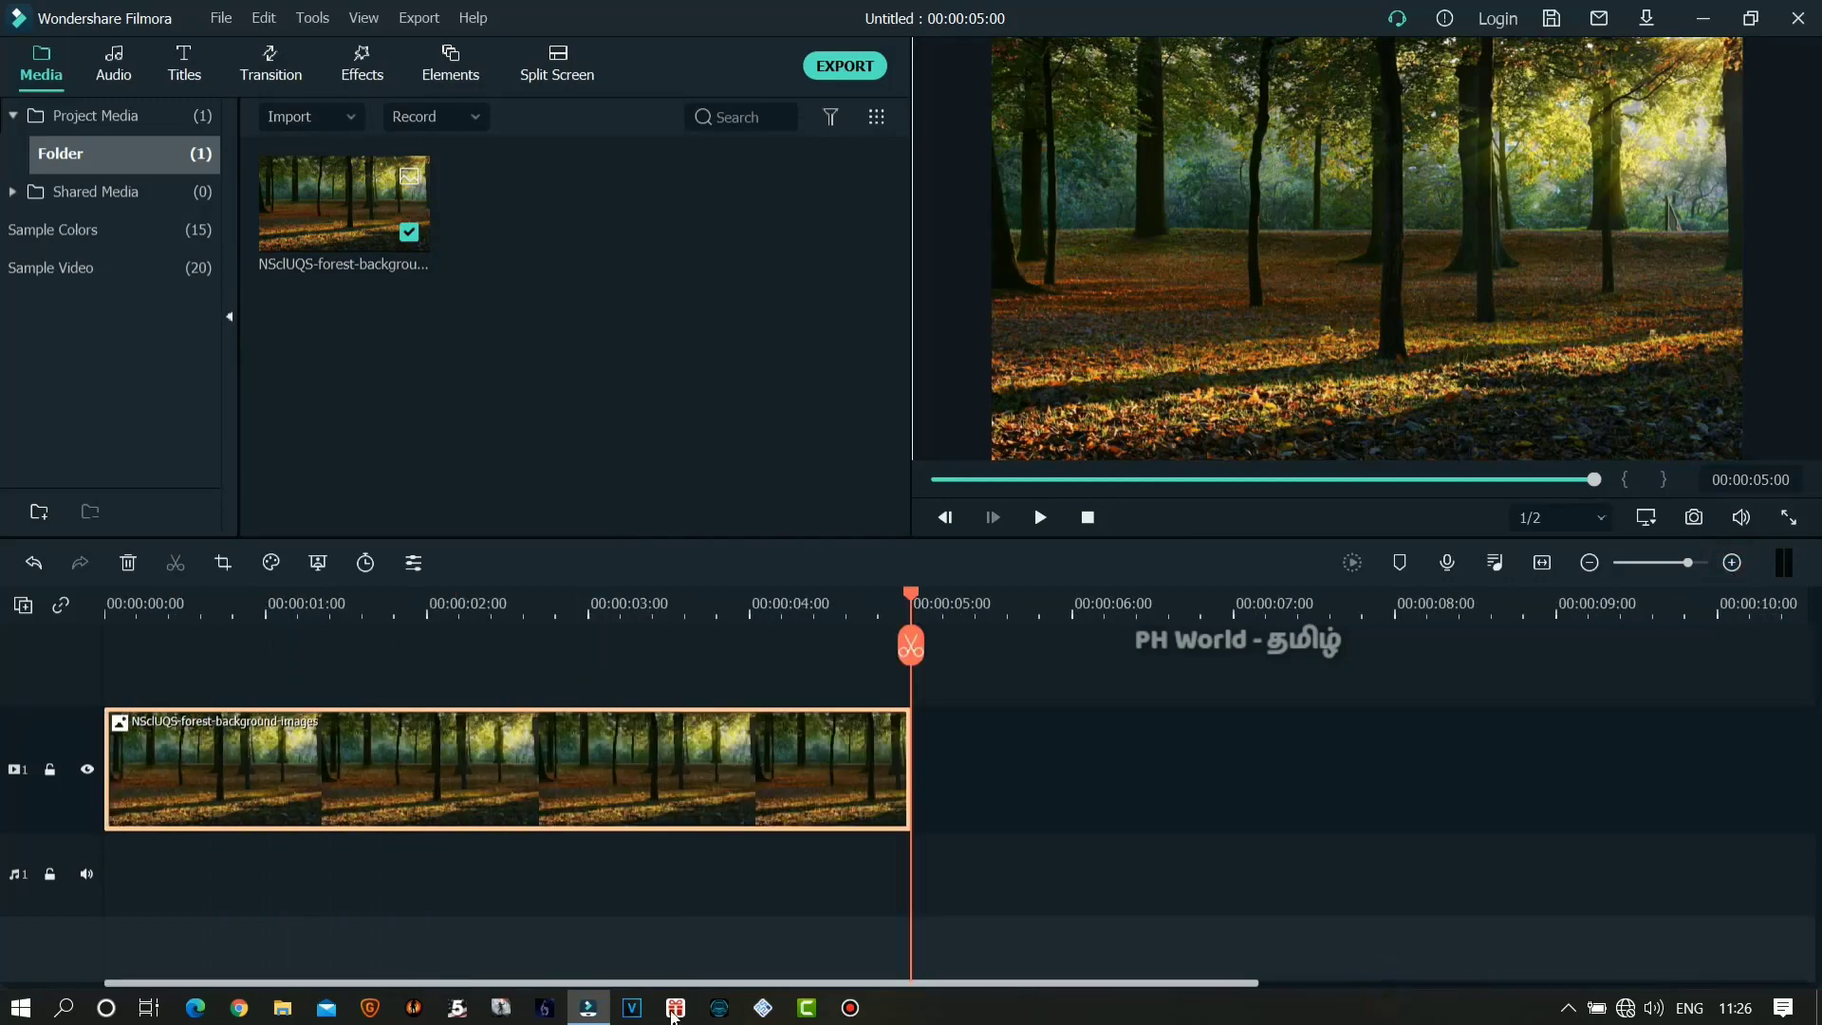
pyautogui.moveTo(911, 598); pyautogui.dragTo(5, 613)
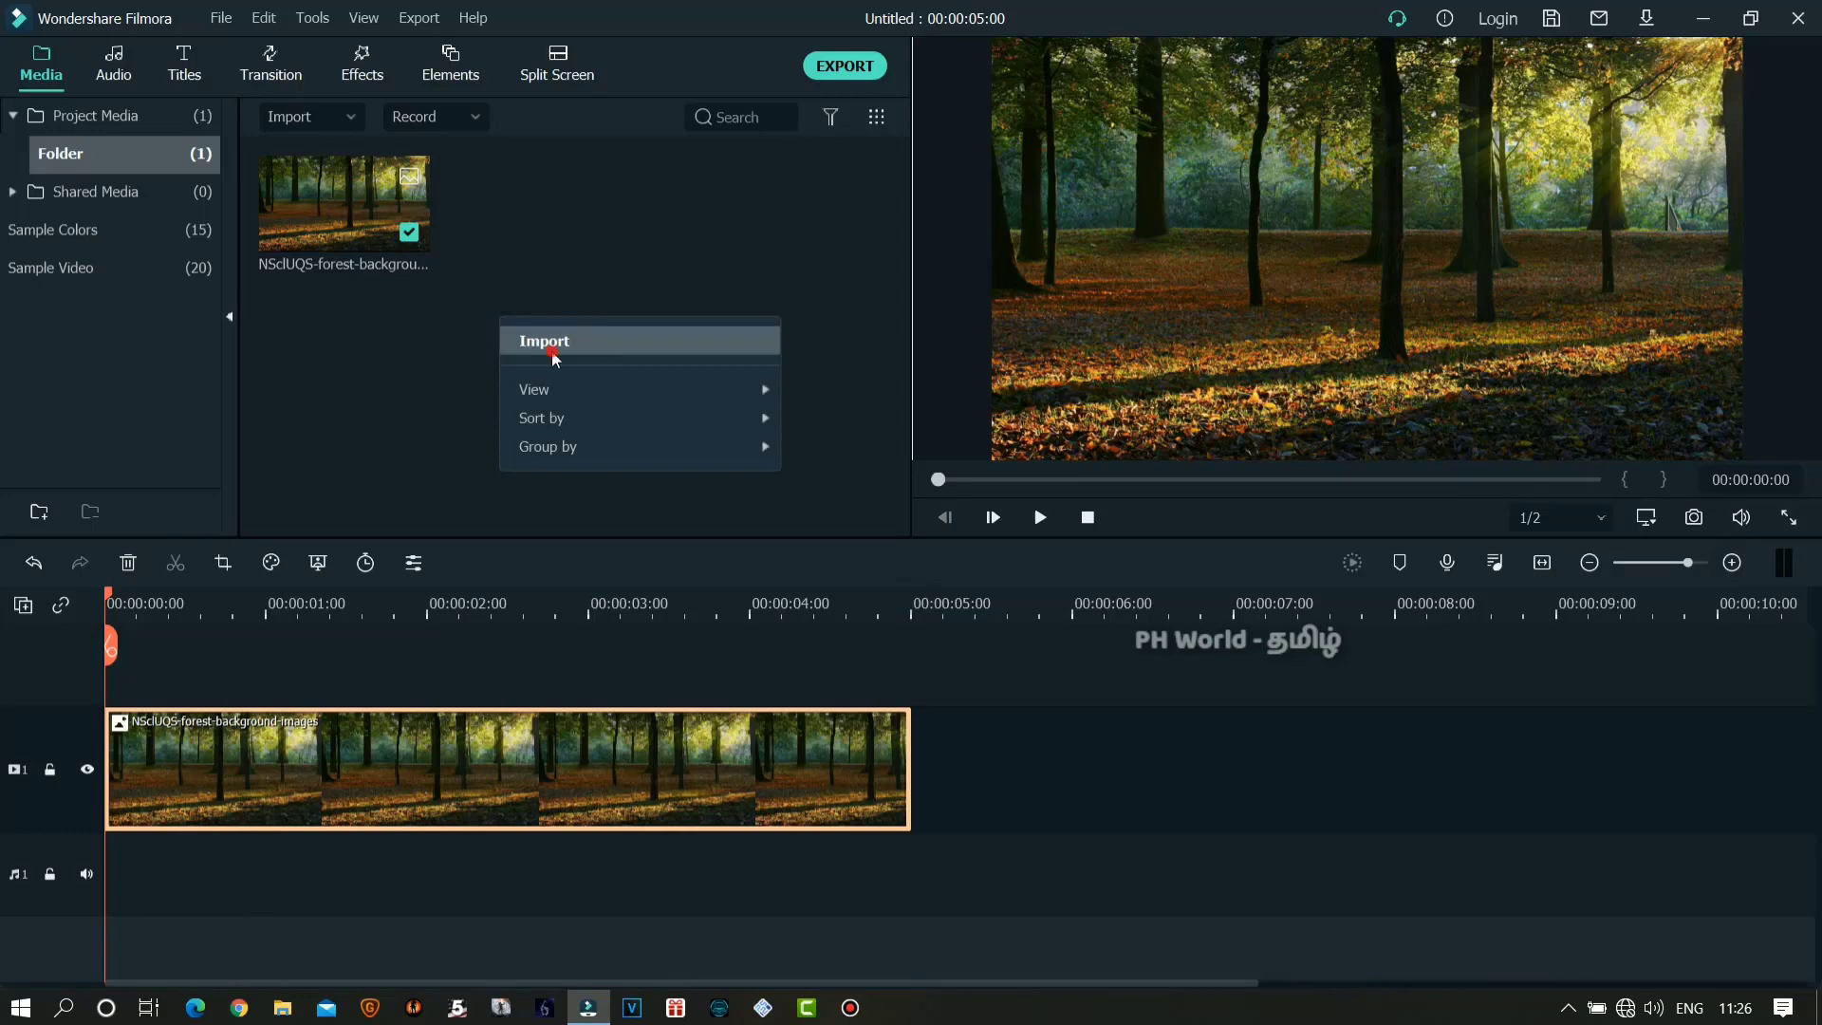
# - Import the "Tiger walk - free green screen" video, place it on the track above the forest picture and play it
pyautogui.click(555, 342)
pyautogui.scroll(-2, 886, 233)
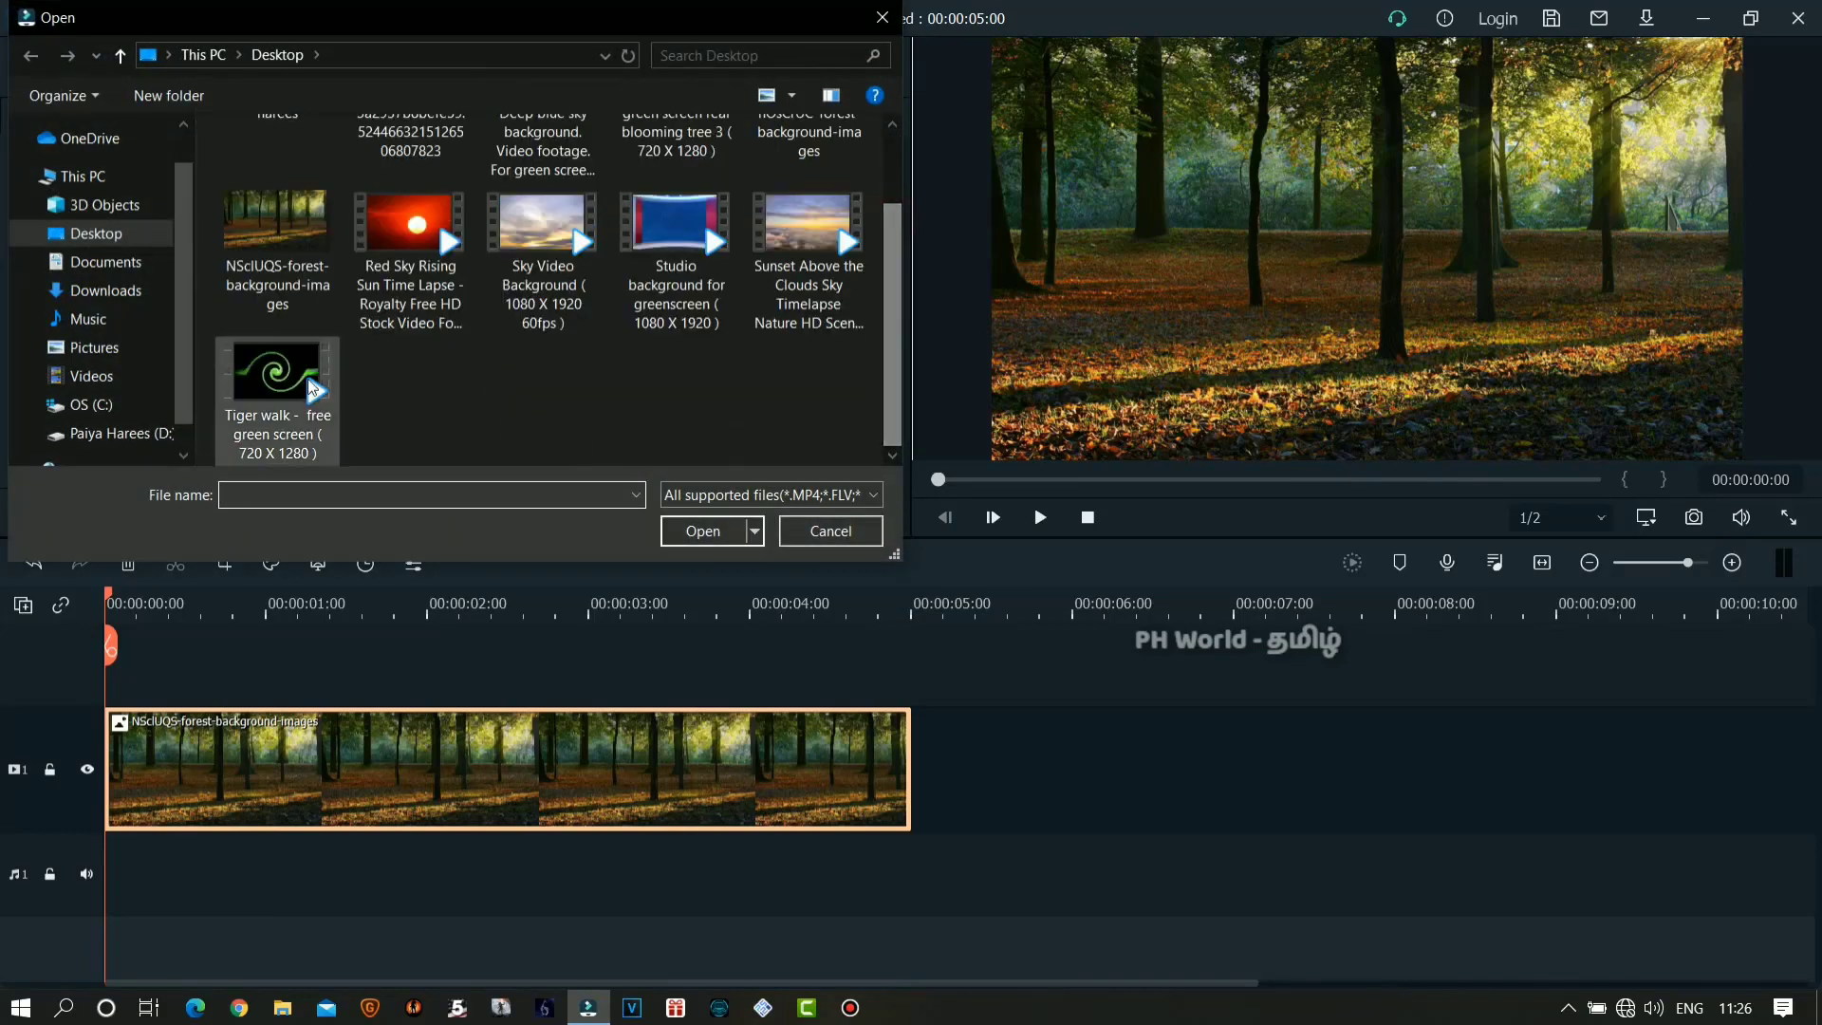
pyautogui.click(275, 385)
pyautogui.click(702, 531)
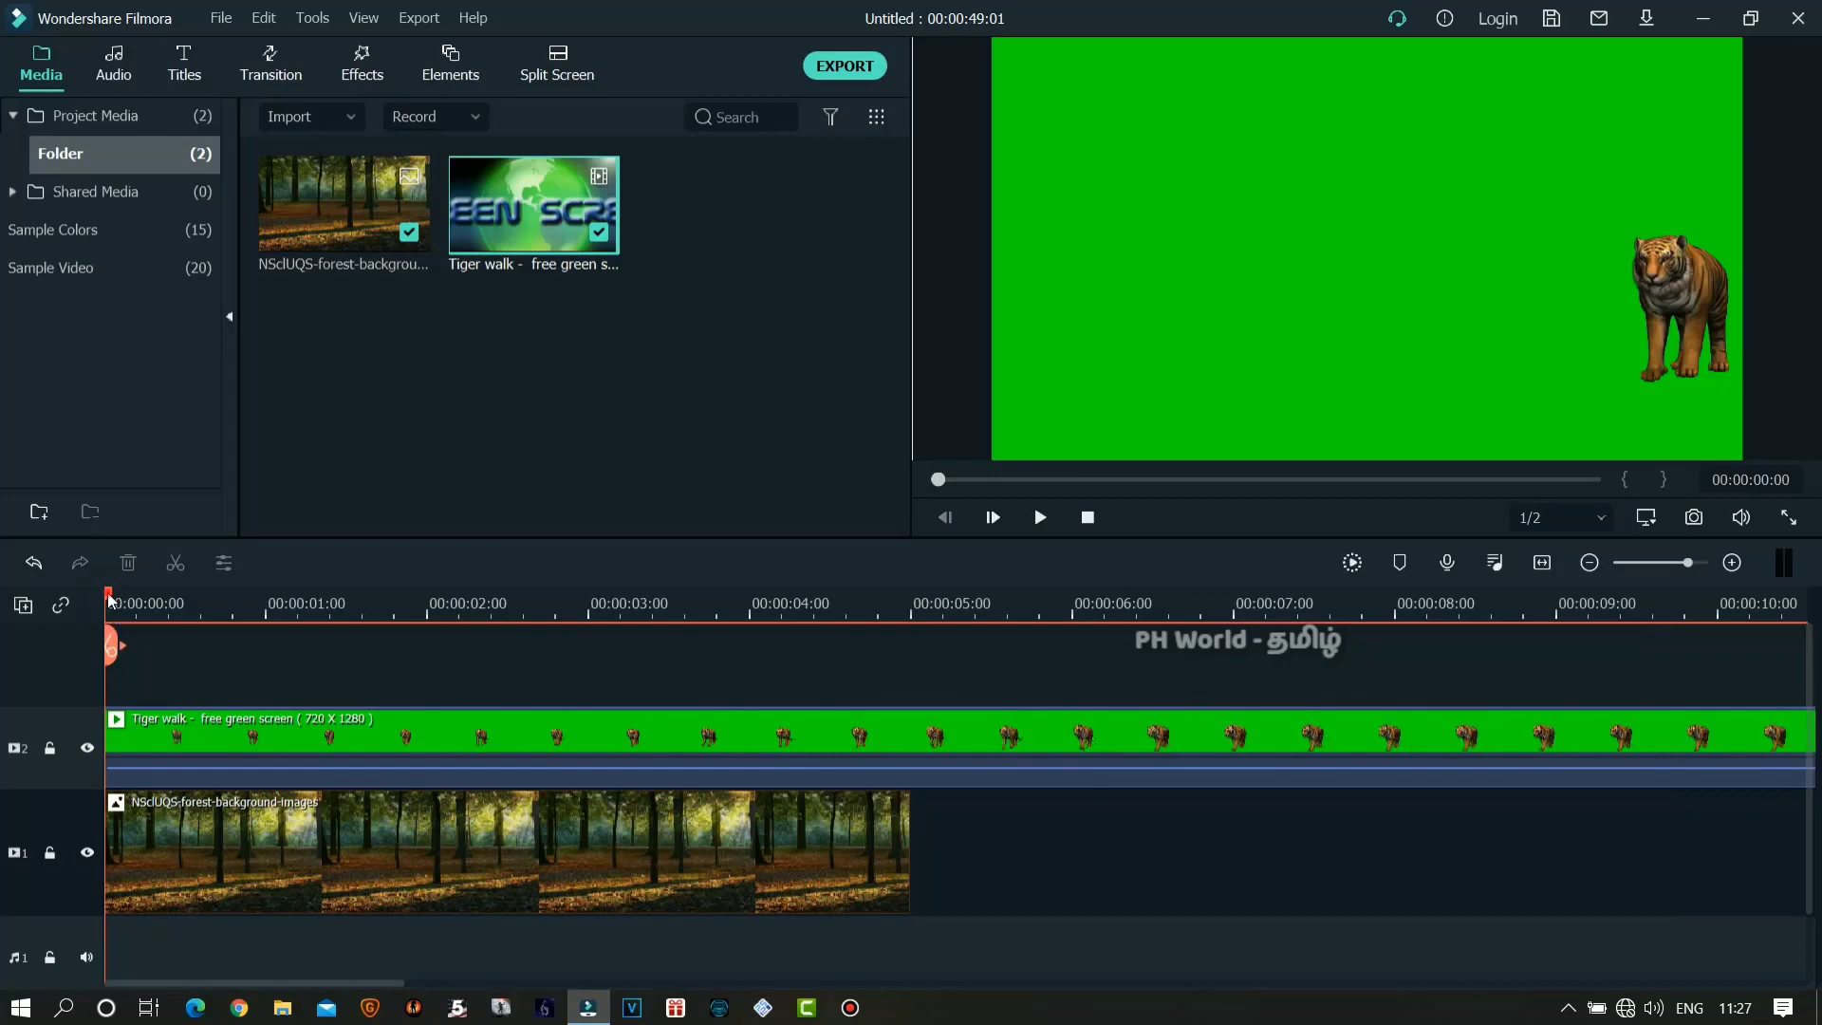
pyautogui.press('space')
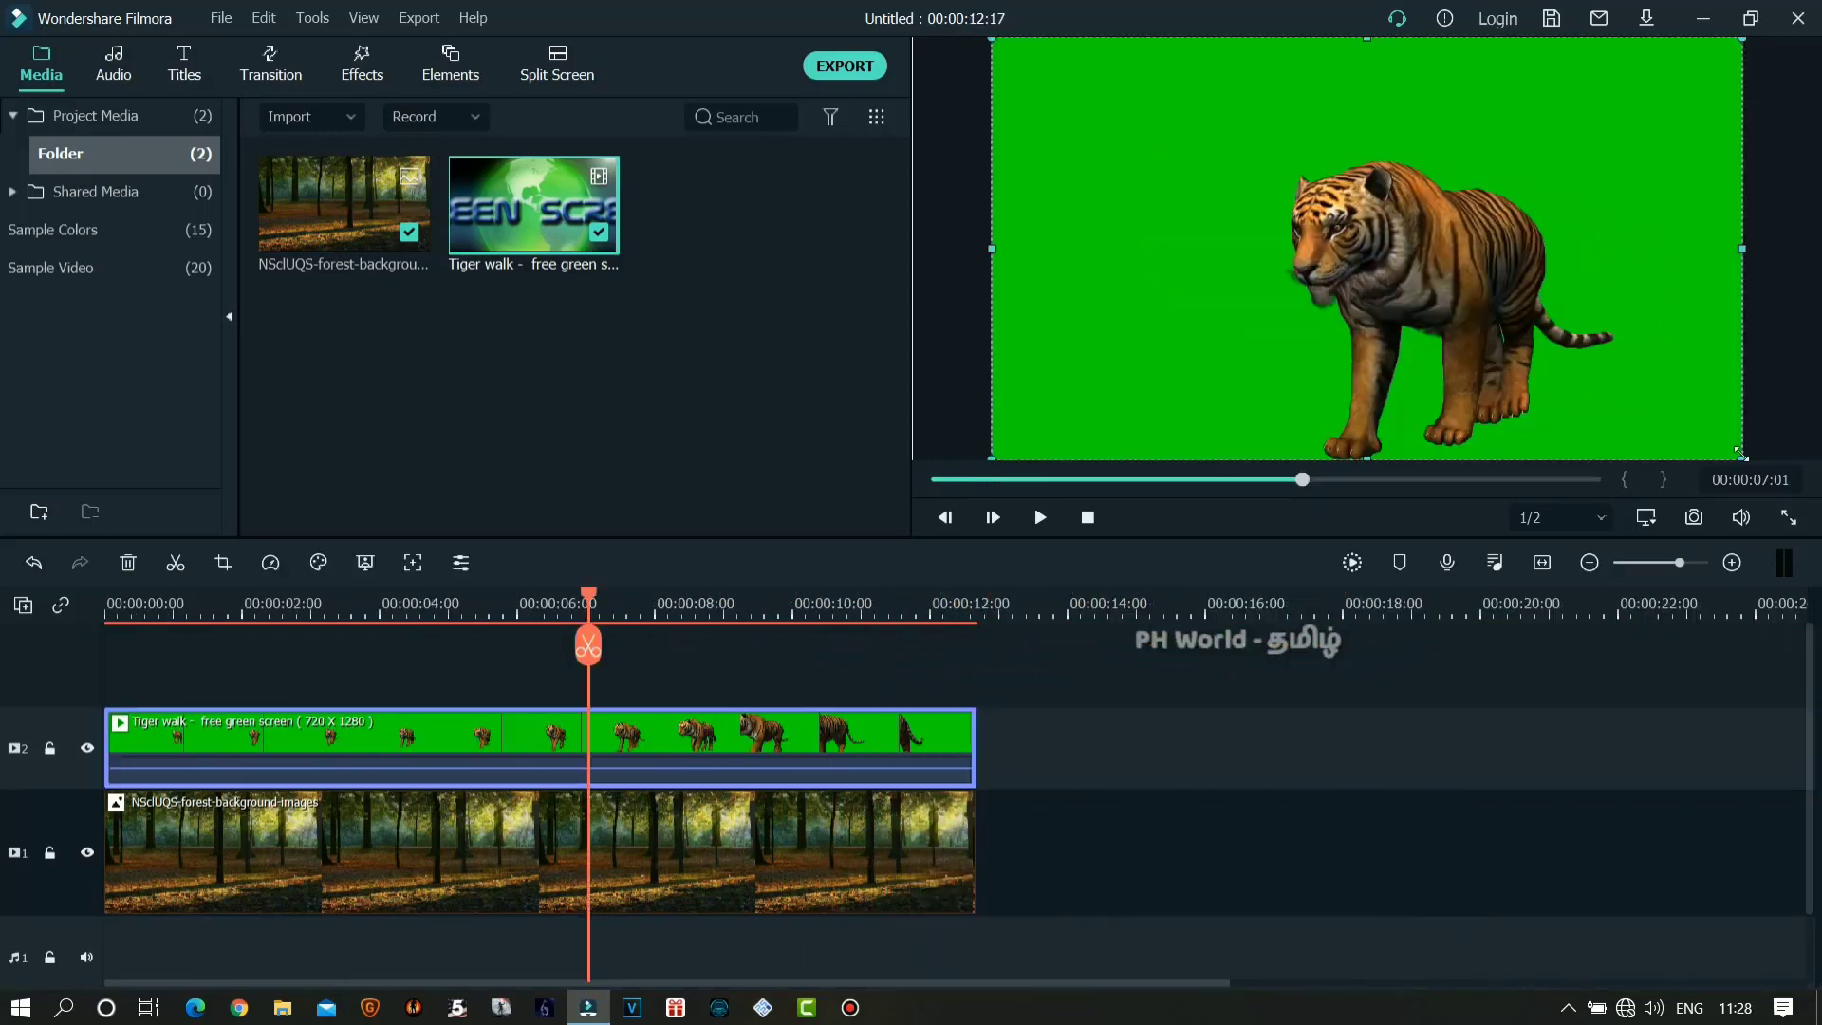
# - Shrink the tiger clip to about 60% of the frame width and move it to the lower-left corner of the picture
pyautogui.moveTo(1742, 455); pyautogui.dragTo(1499, 332)
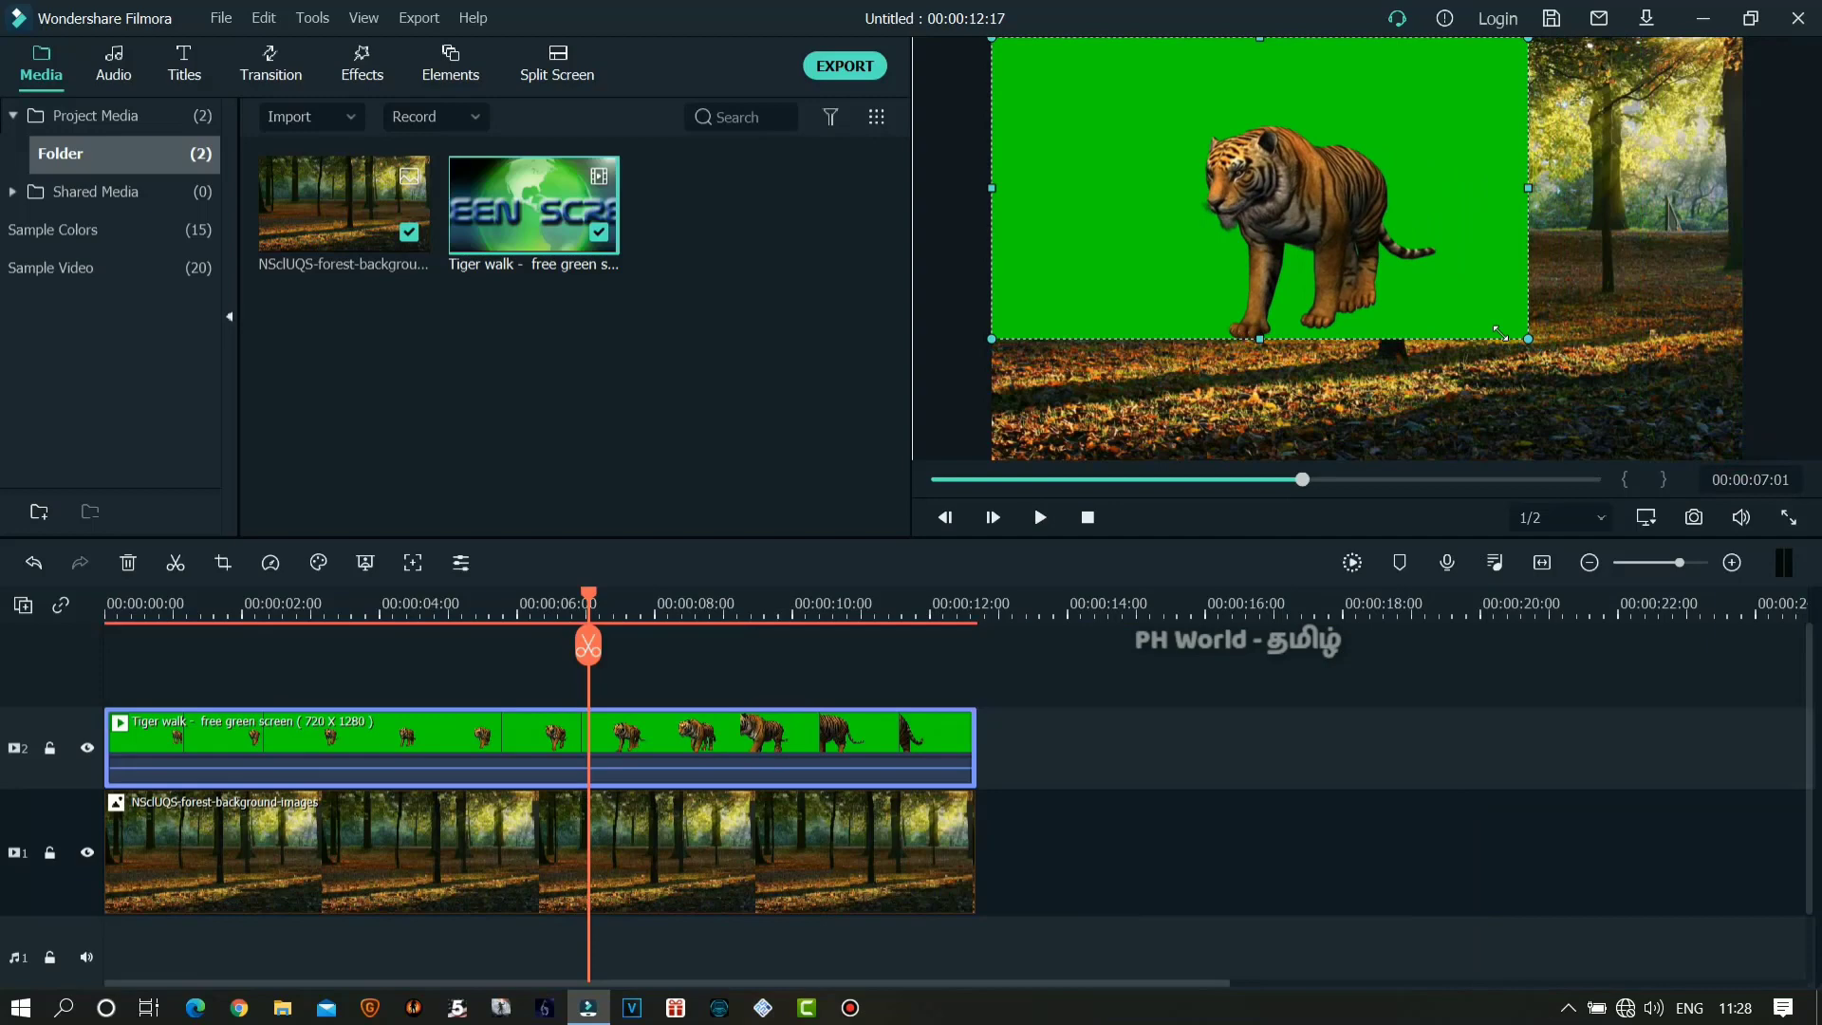
pyautogui.moveTo(1174, 196); pyautogui.dragTo(1254, 242)
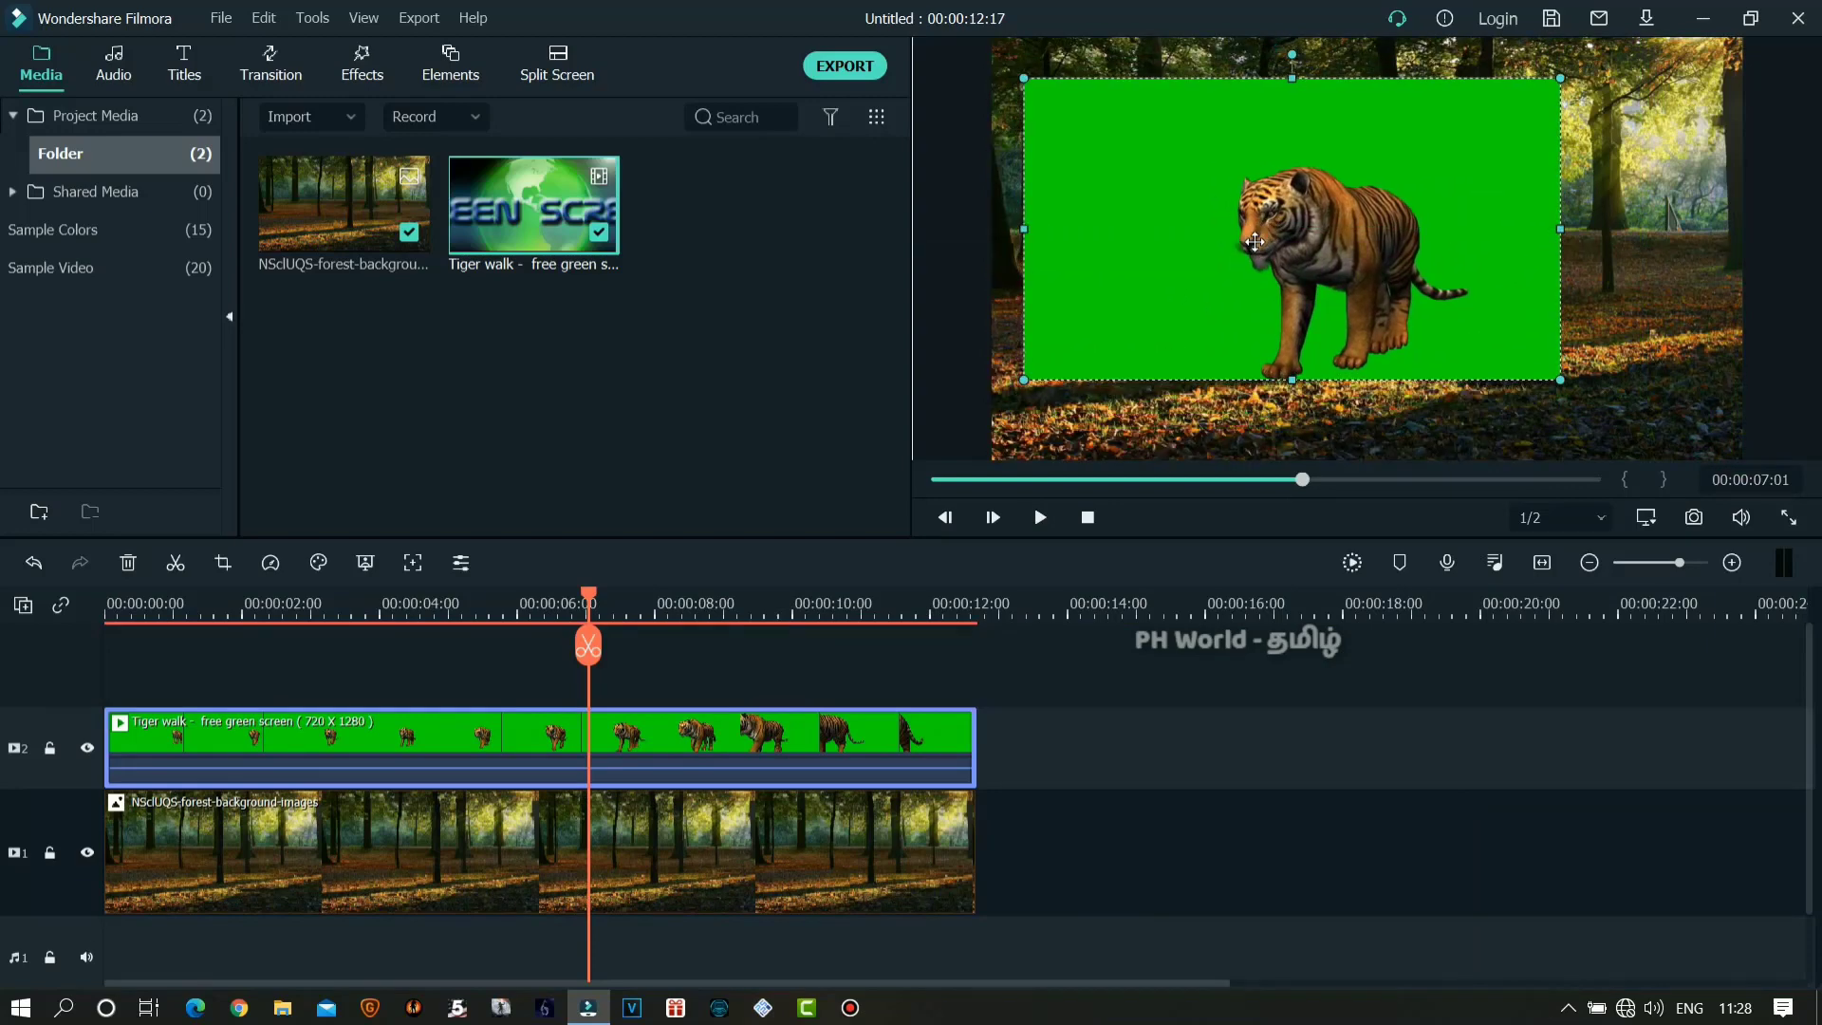
pyautogui.moveTo(1556, 382); pyautogui.dragTo(1431, 319)
pyautogui.moveTo(1207, 245); pyautogui.dragTo(1175, 386)
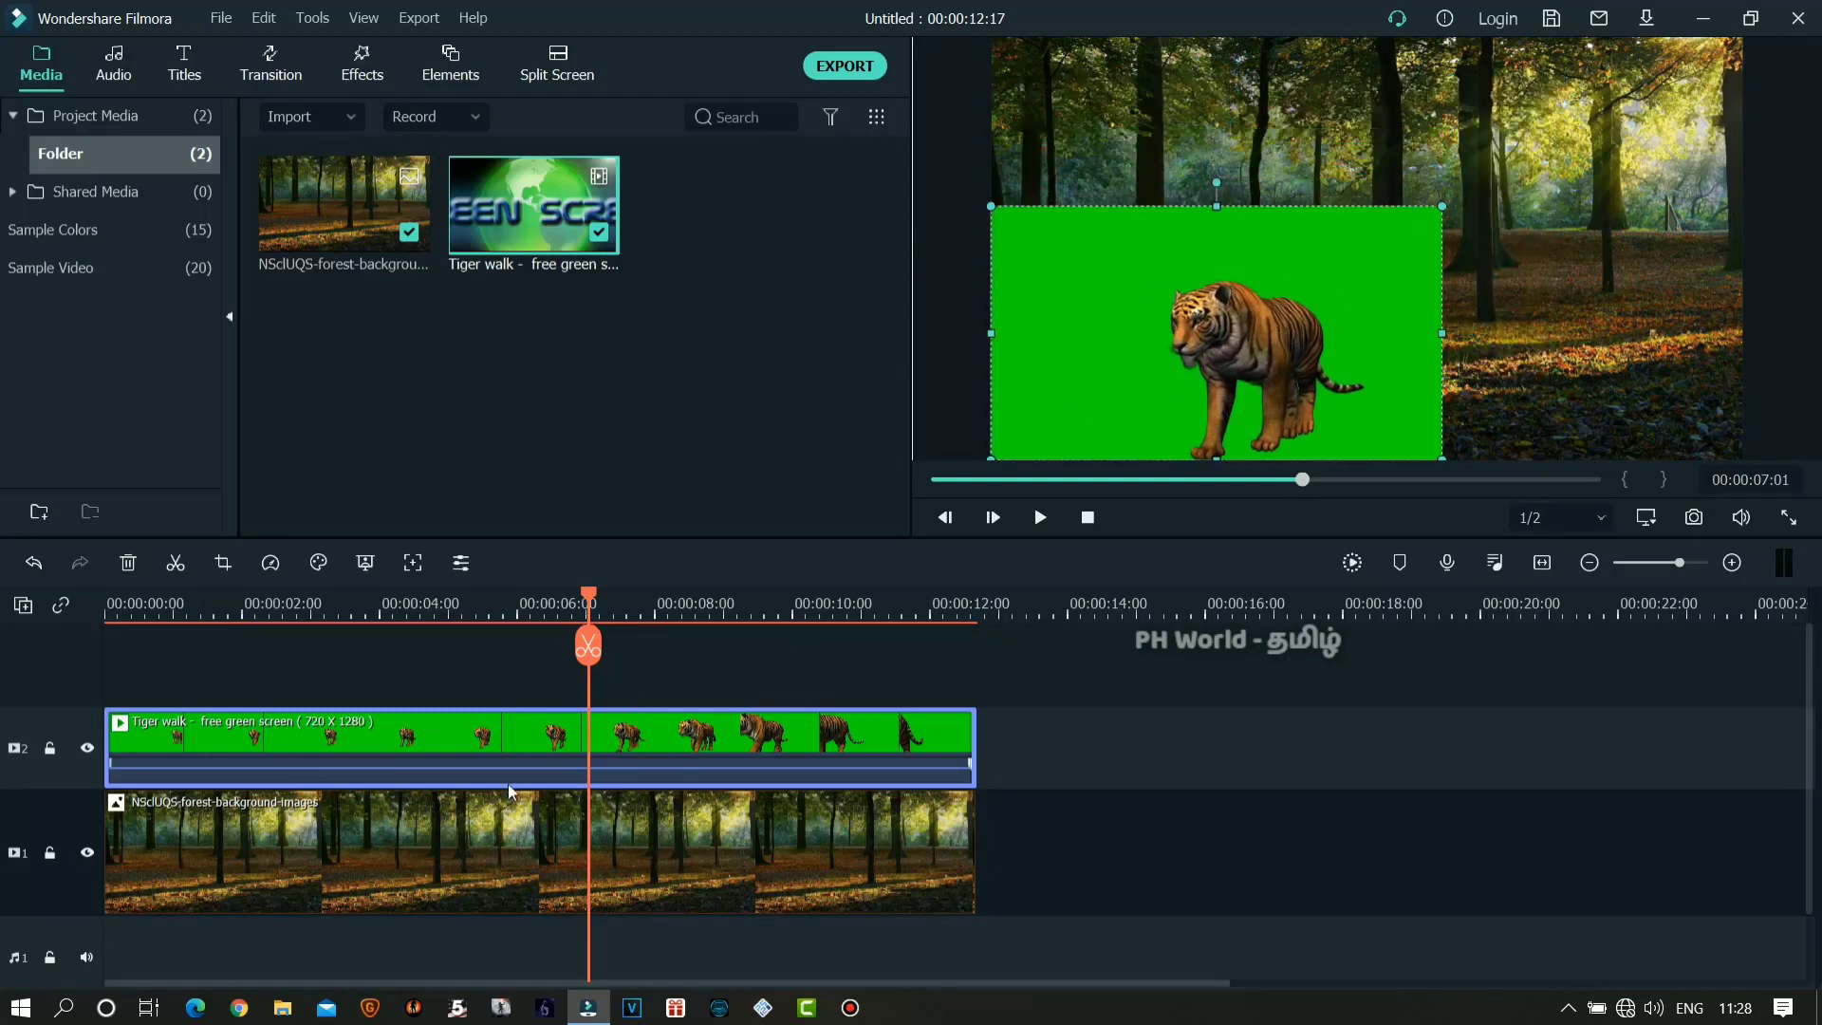
# - Key out the tiger clip's green background with Chroma Key and set its offset to 12
pyautogui.rightClick(746, 734)
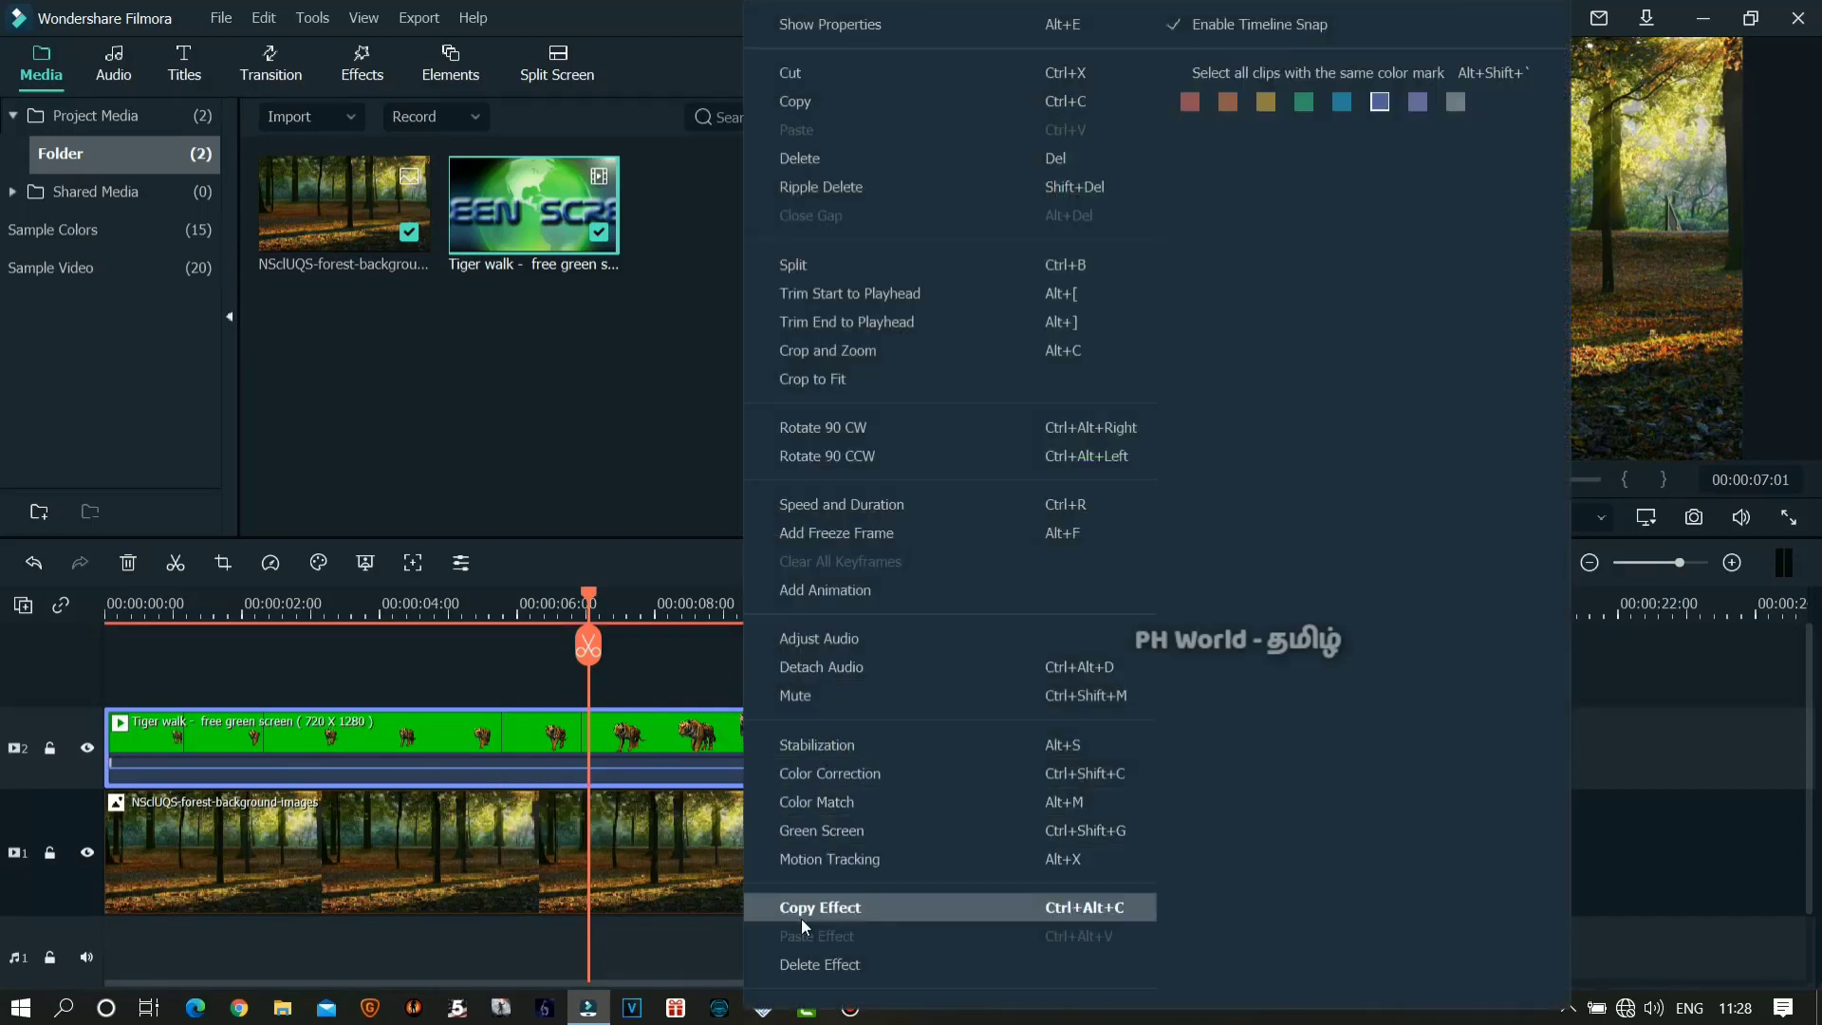
pyautogui.click(877, 830)
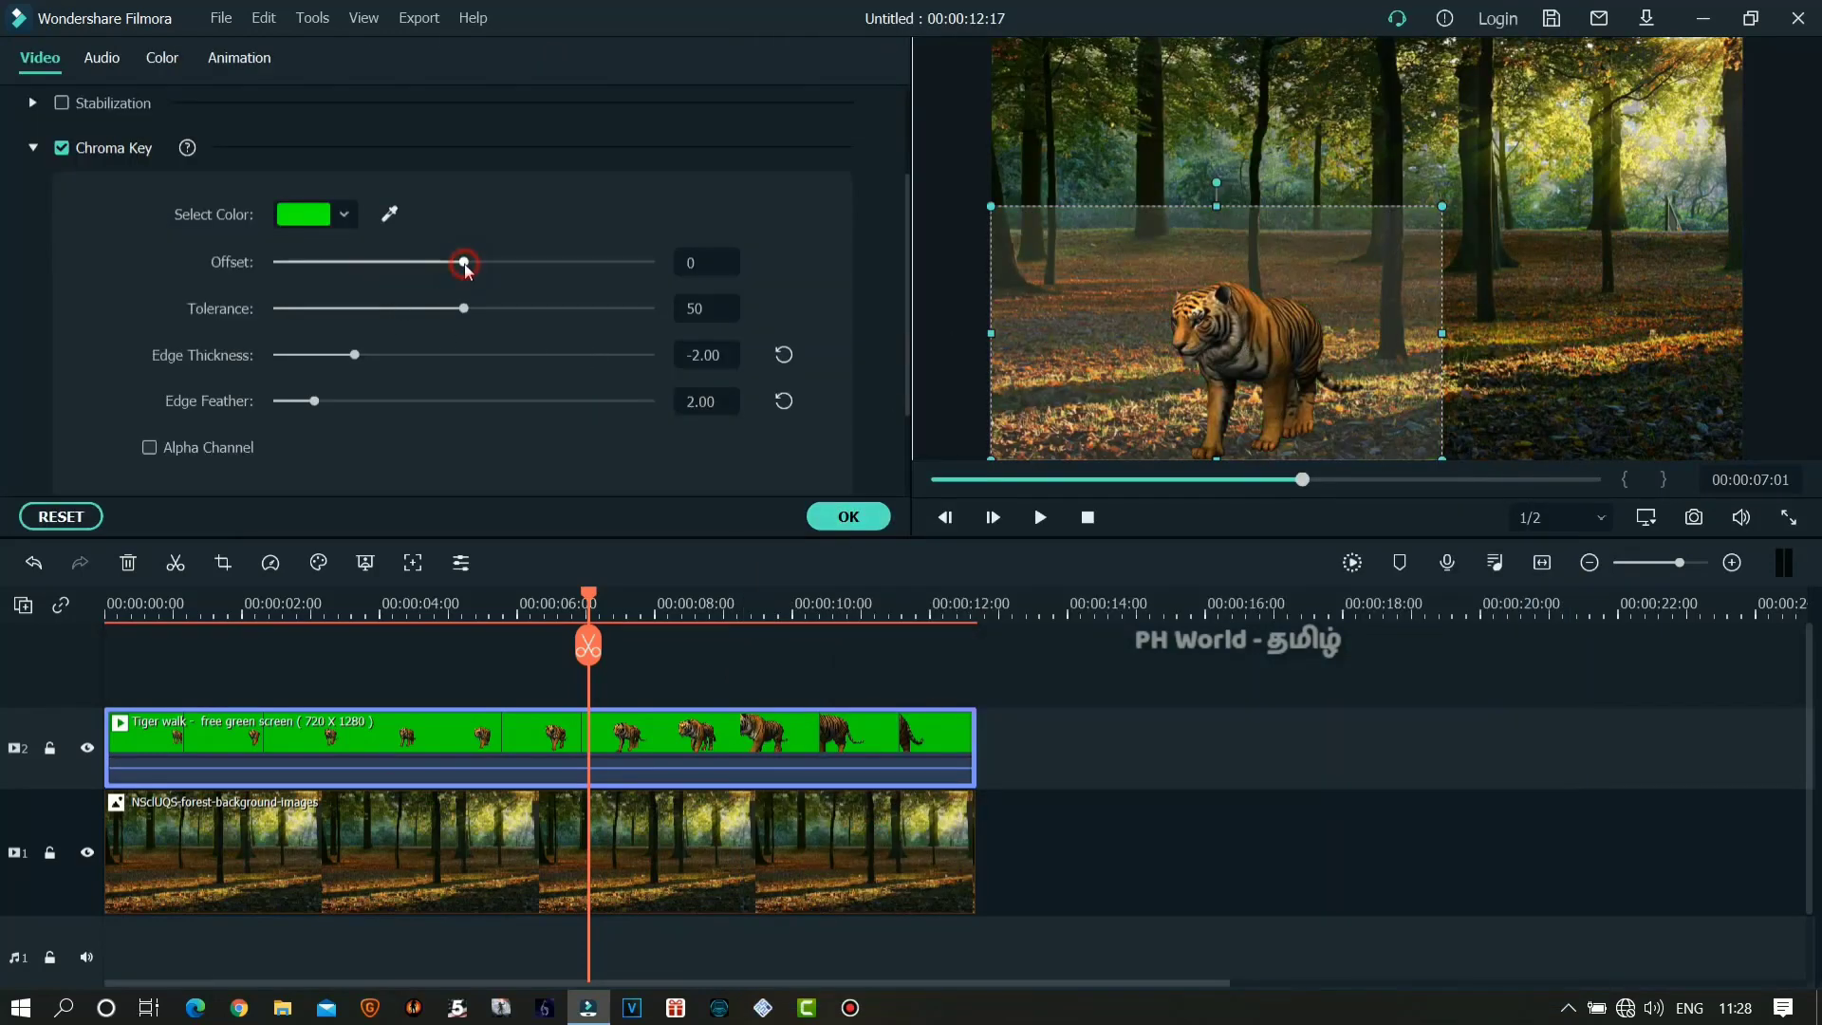
pyautogui.moveTo(464, 264); pyautogui.dragTo(486, 264)
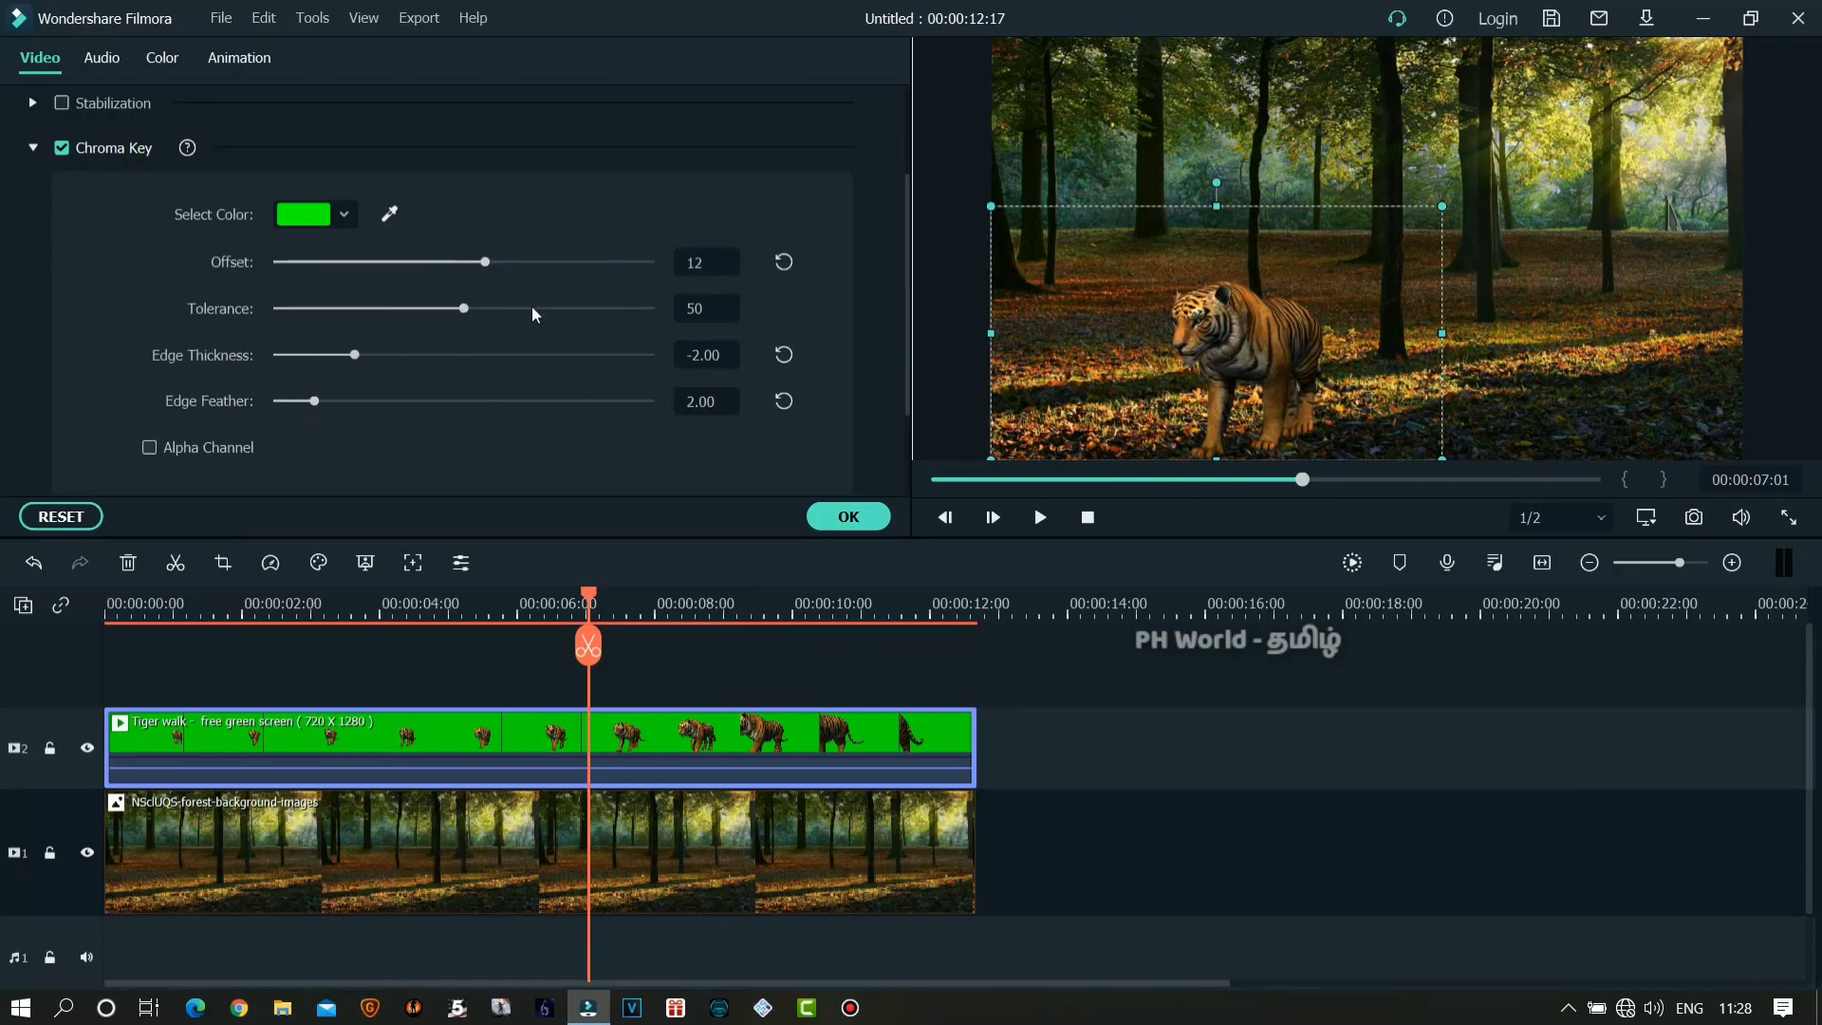
pyautogui.click(636, 875)
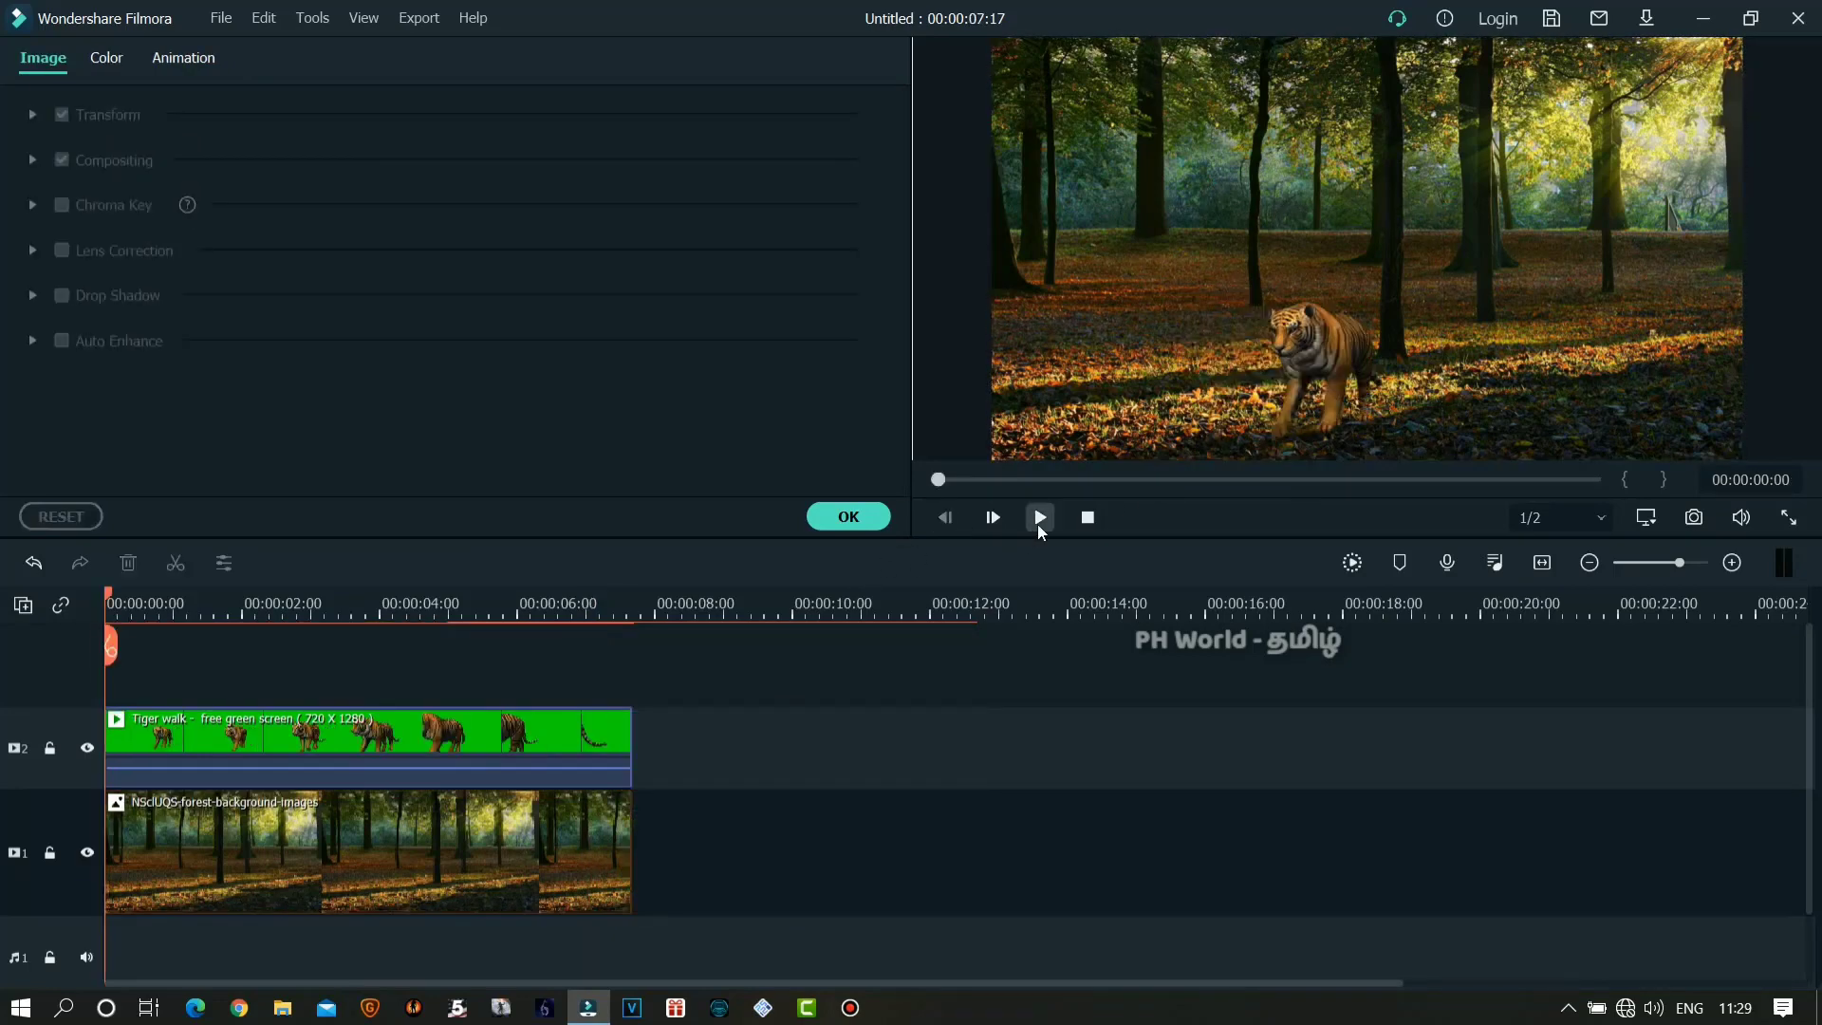
# - Play the tiger and forest composite twice from the beginning
pyautogui.click(1038, 523)
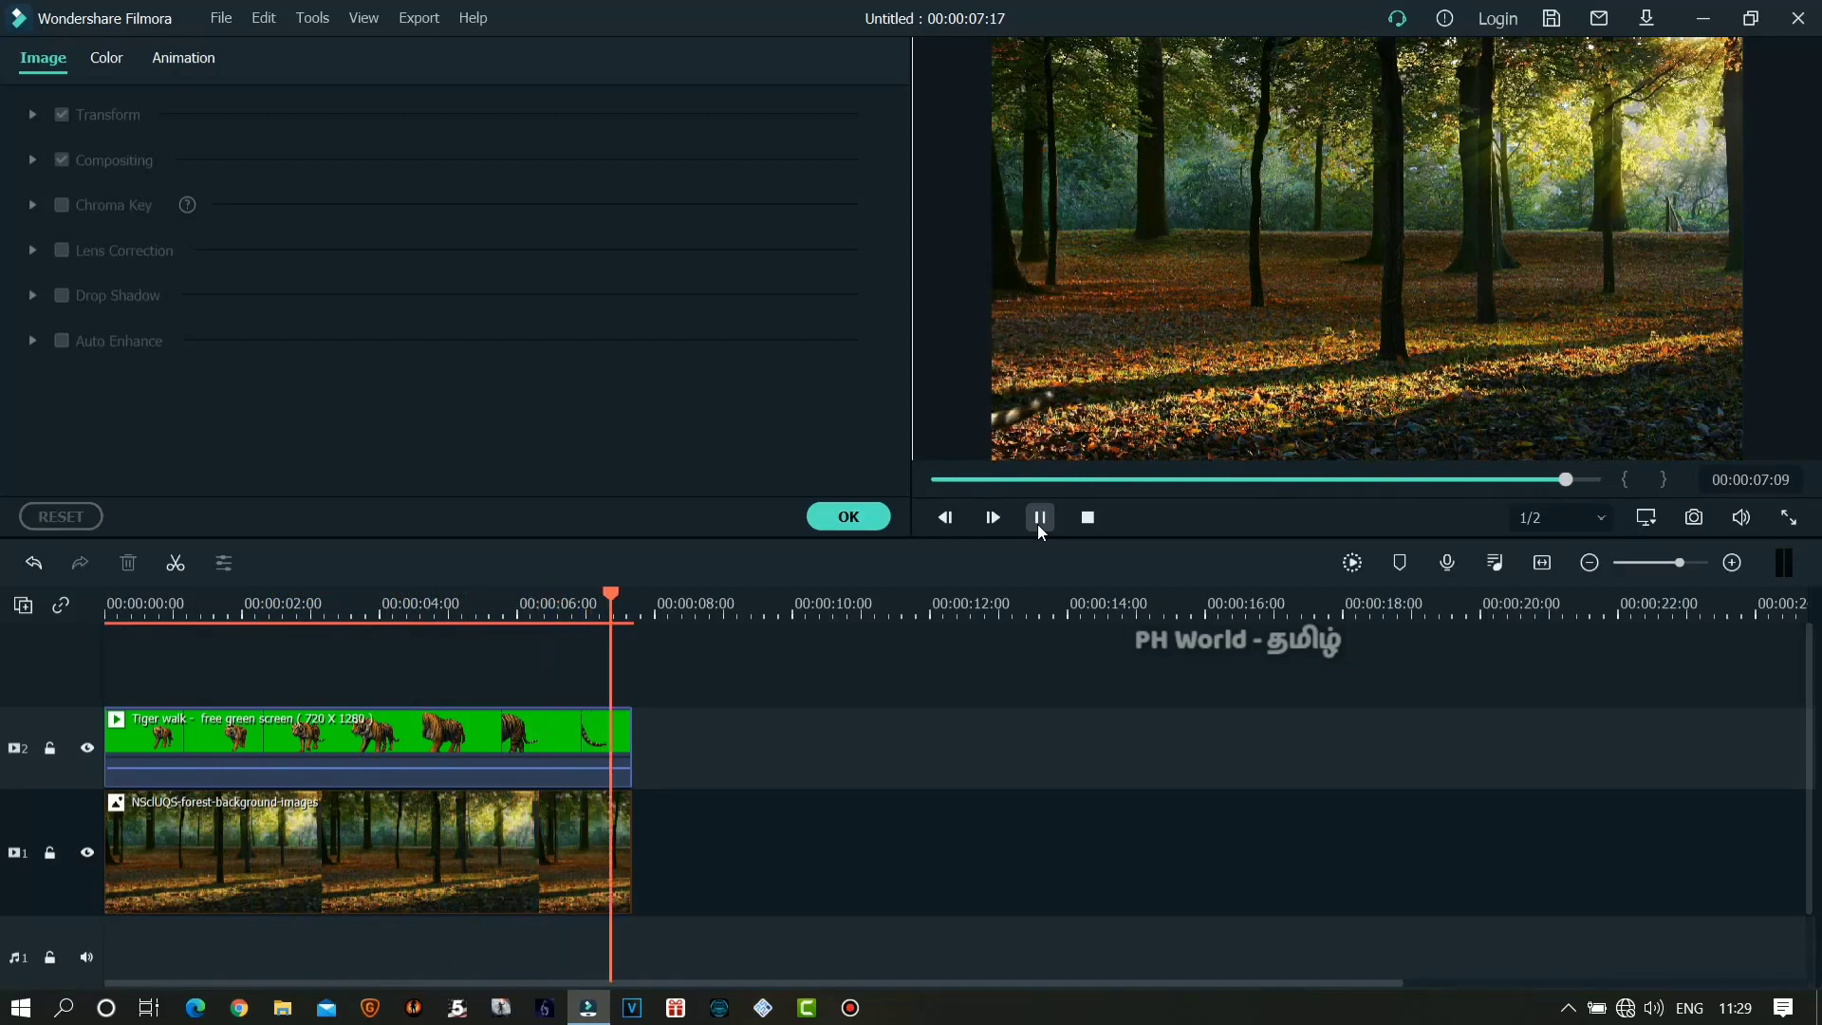
pyautogui.moveTo(1594, 480); pyautogui.dragTo(938, 480)
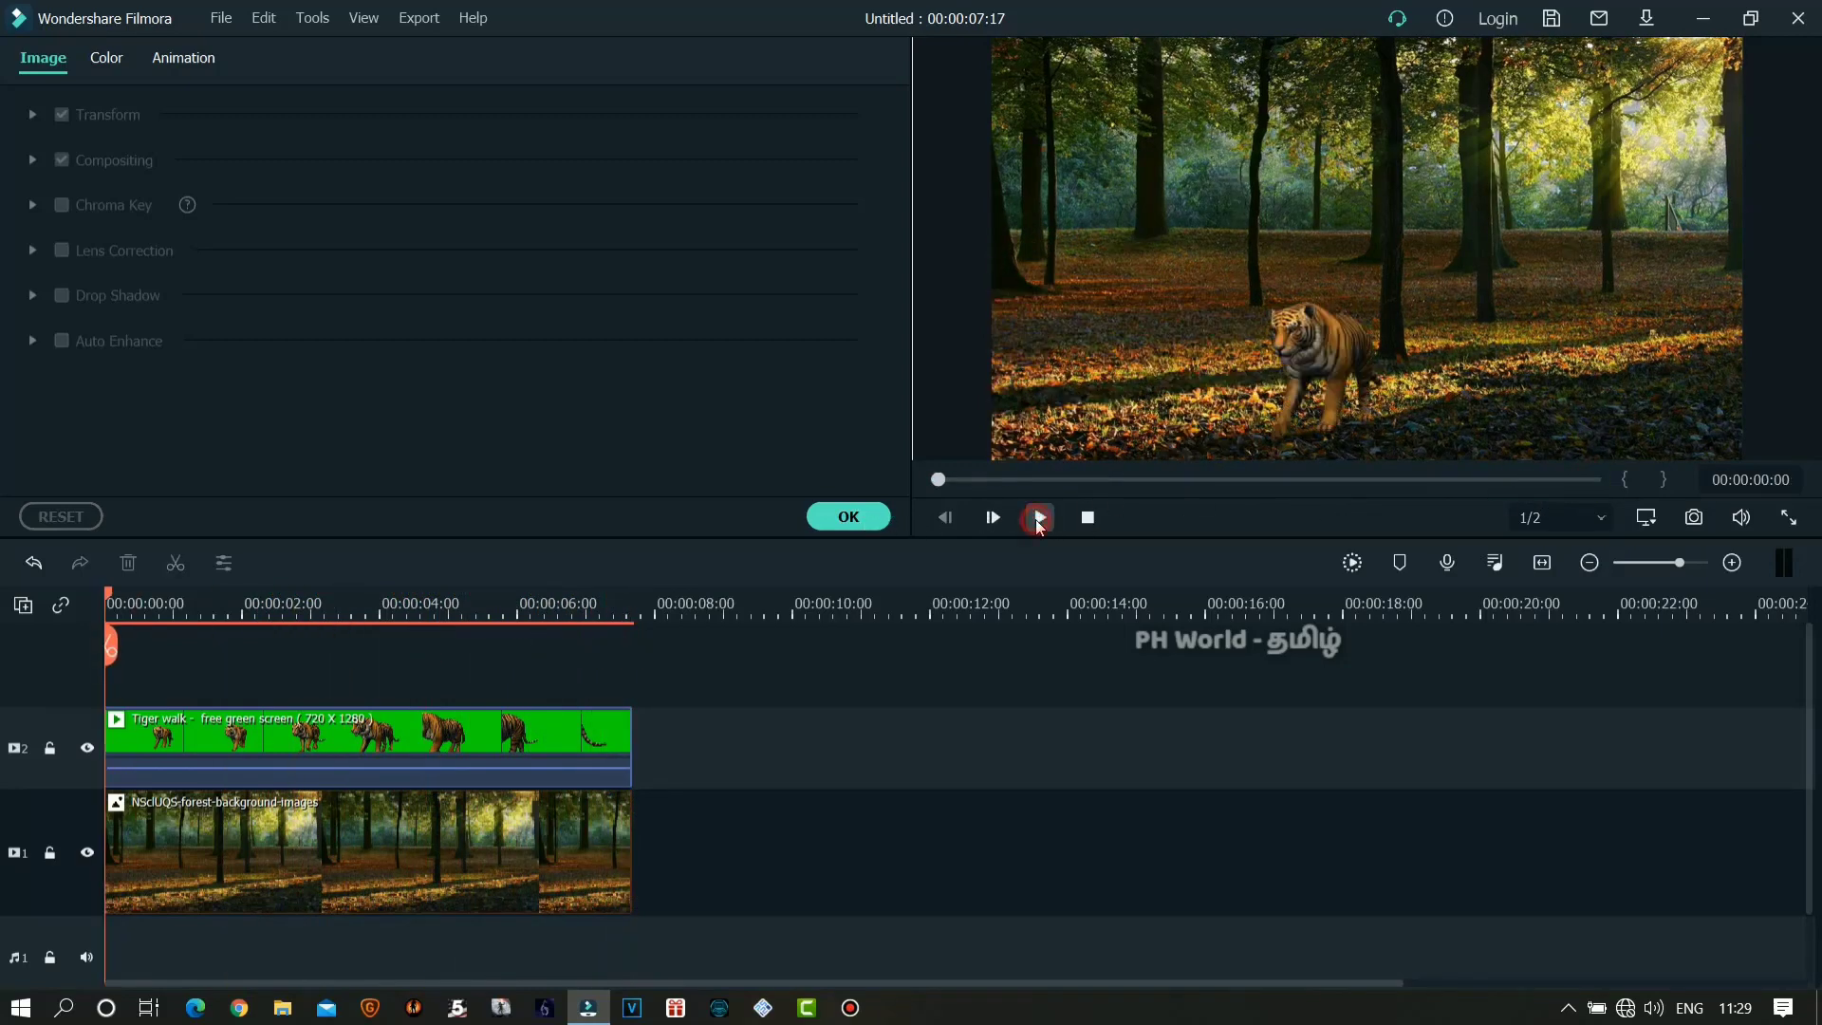
pyautogui.click(1039, 518)
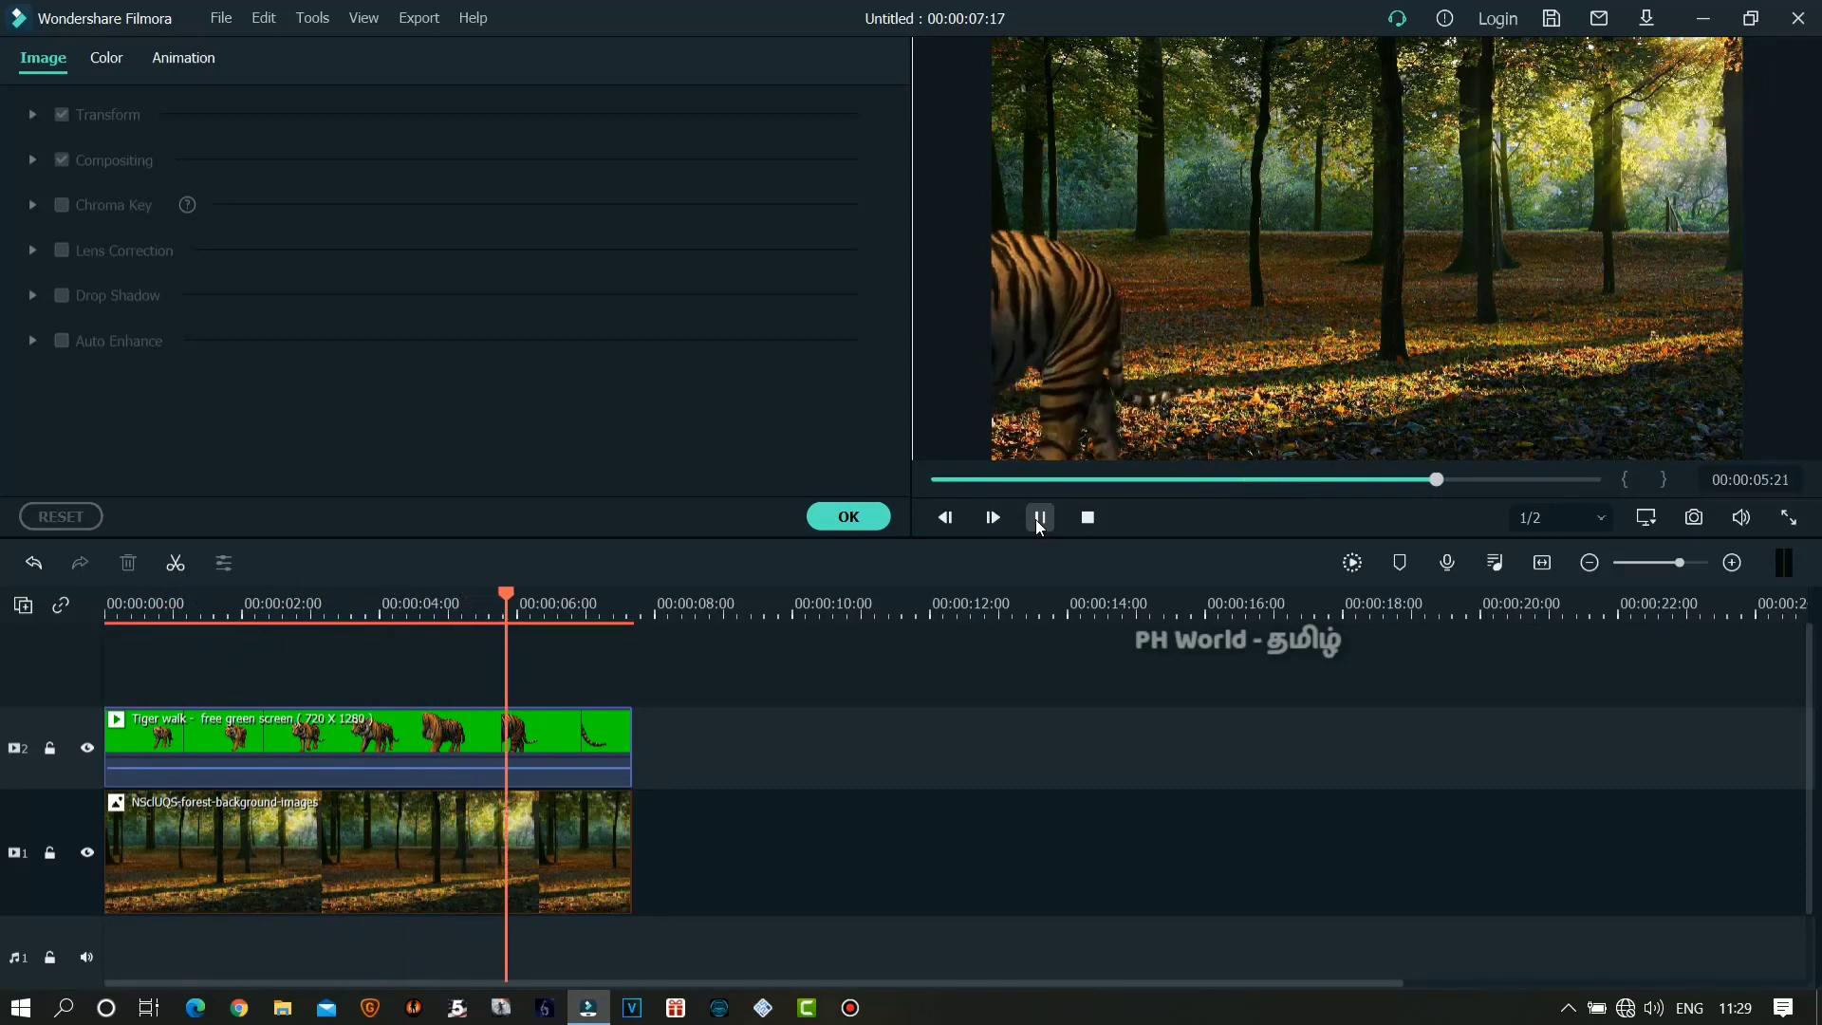
# - Export the finished tiger composite to the Desktop as an MP4 named My Video, at Better quality, 1920x1080 and 25 fps
pyautogui.click(848, 517)
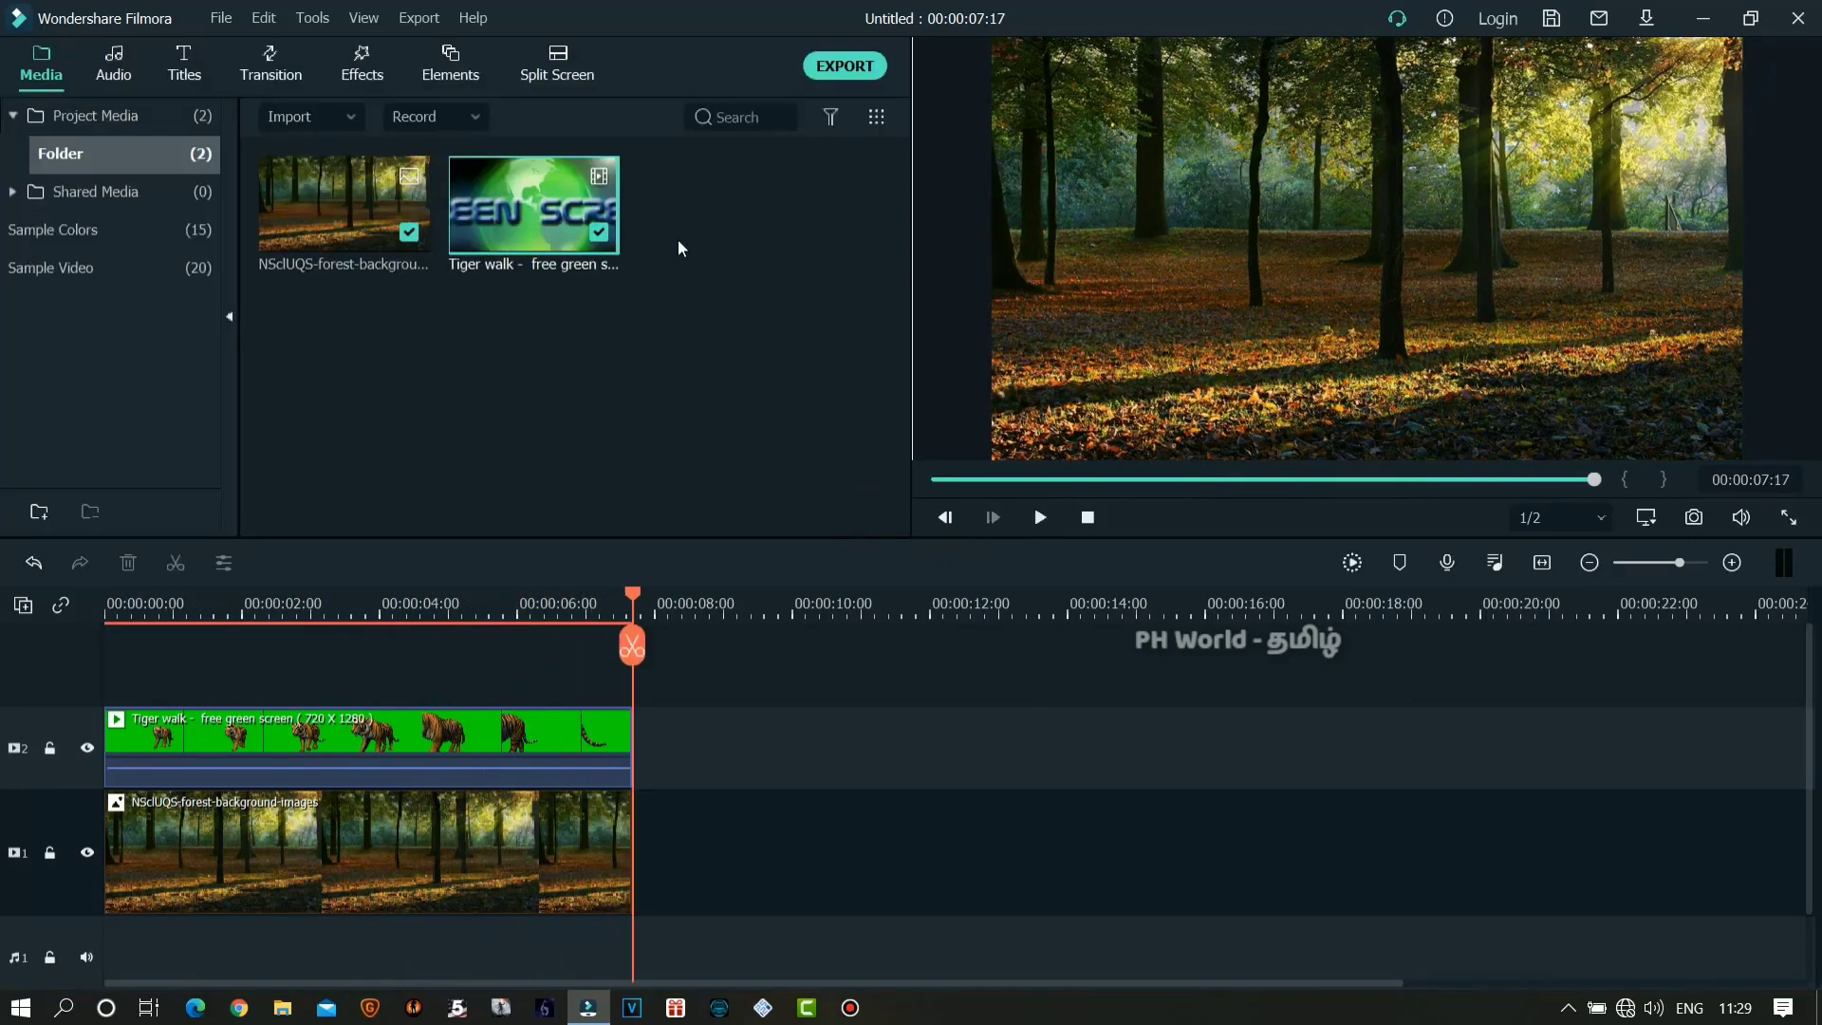
pyautogui.click(852, 67)
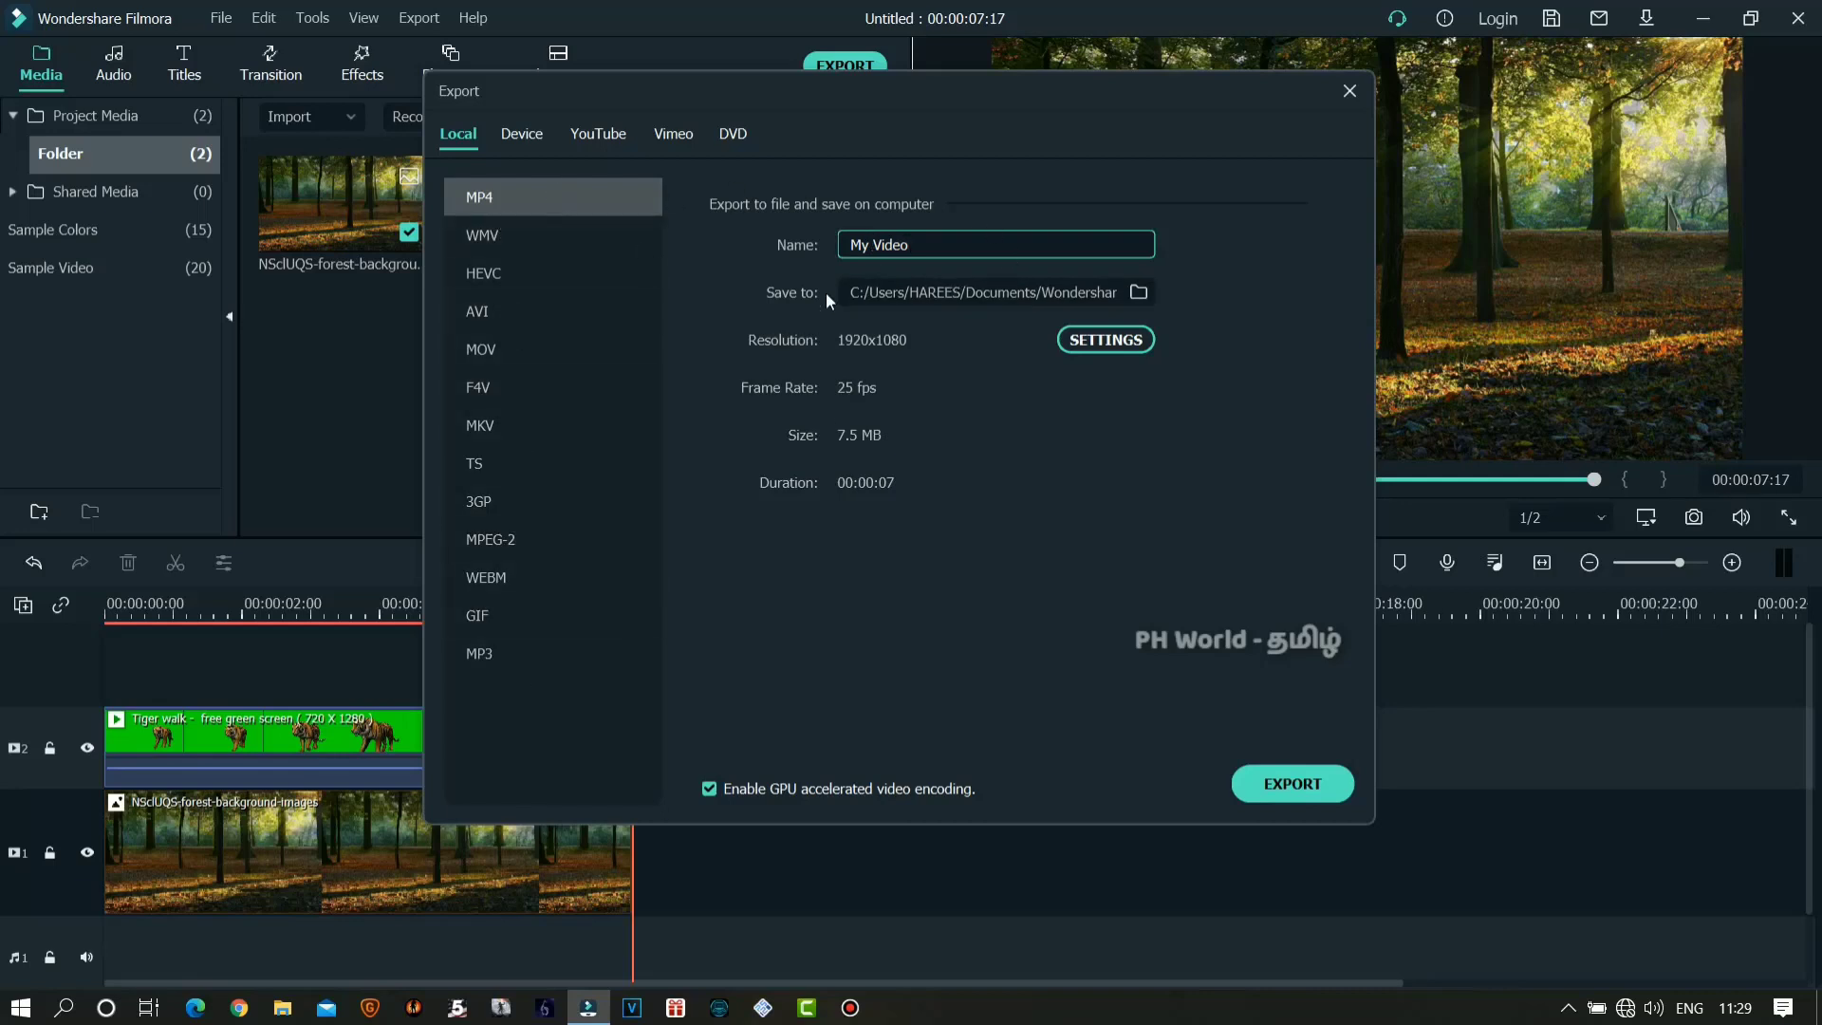
pyautogui.click(1106, 338)
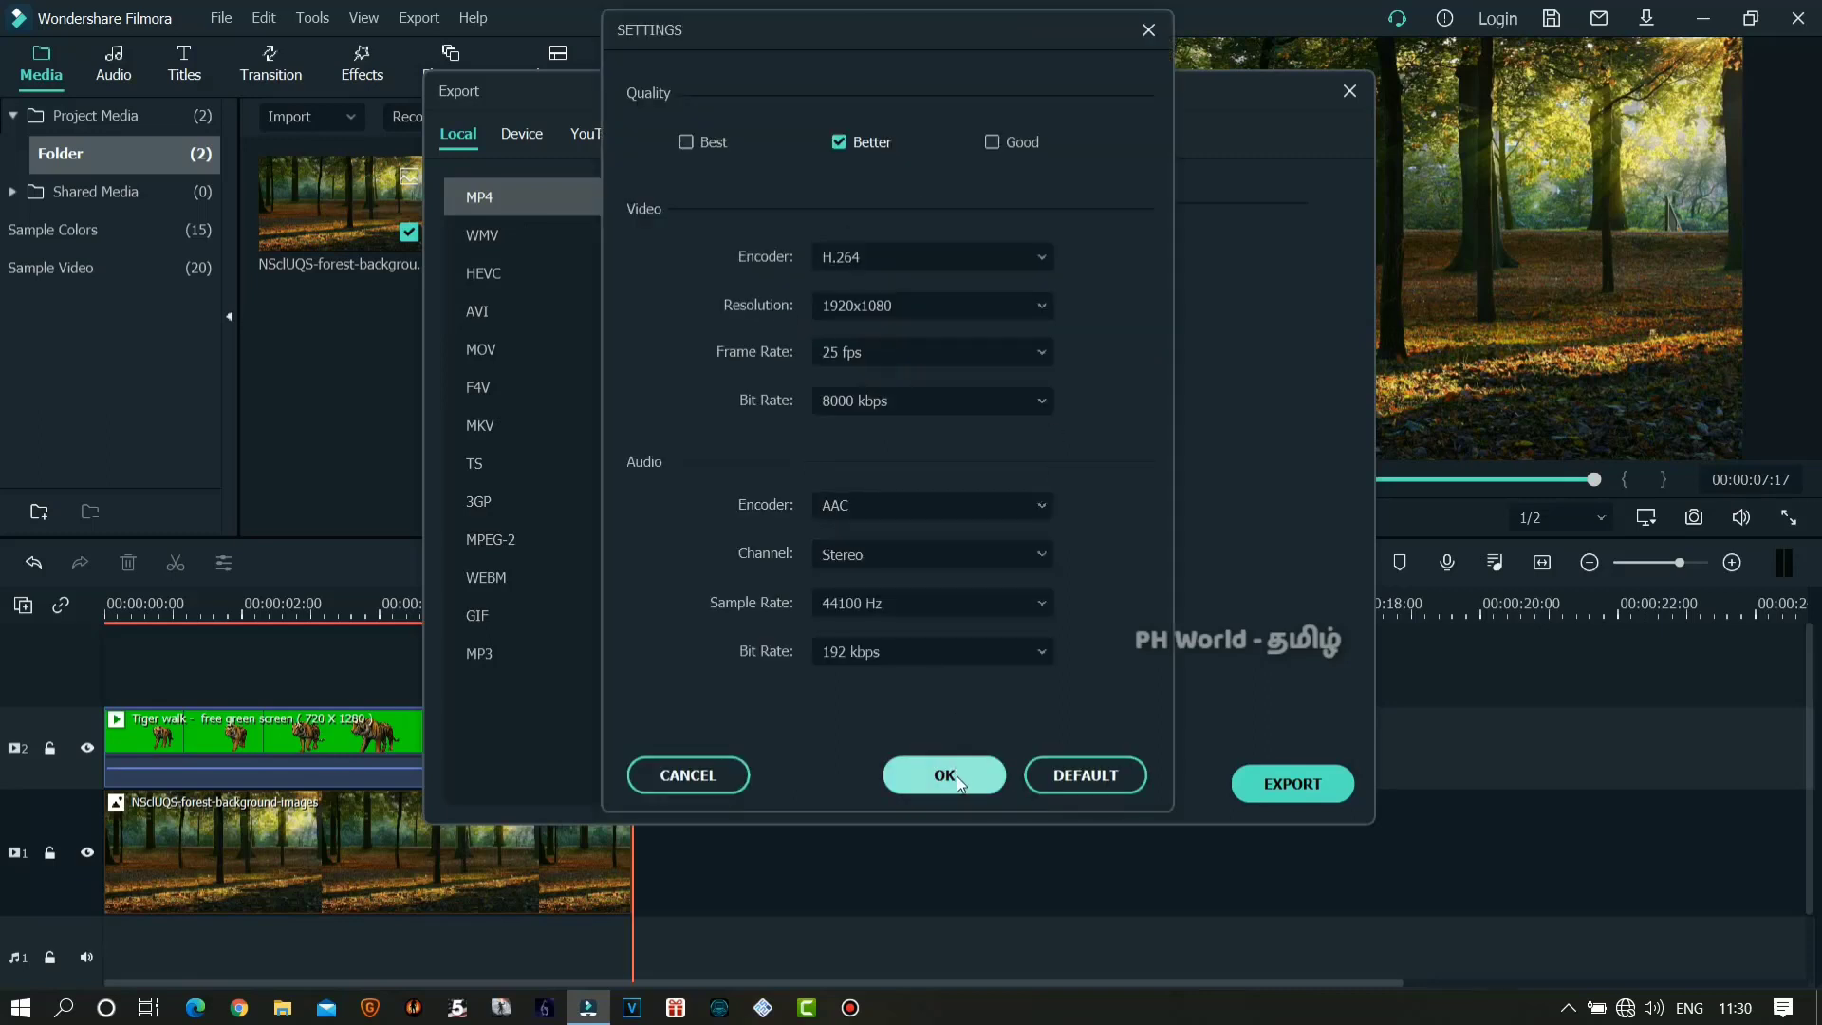
pyautogui.click(897, 776)
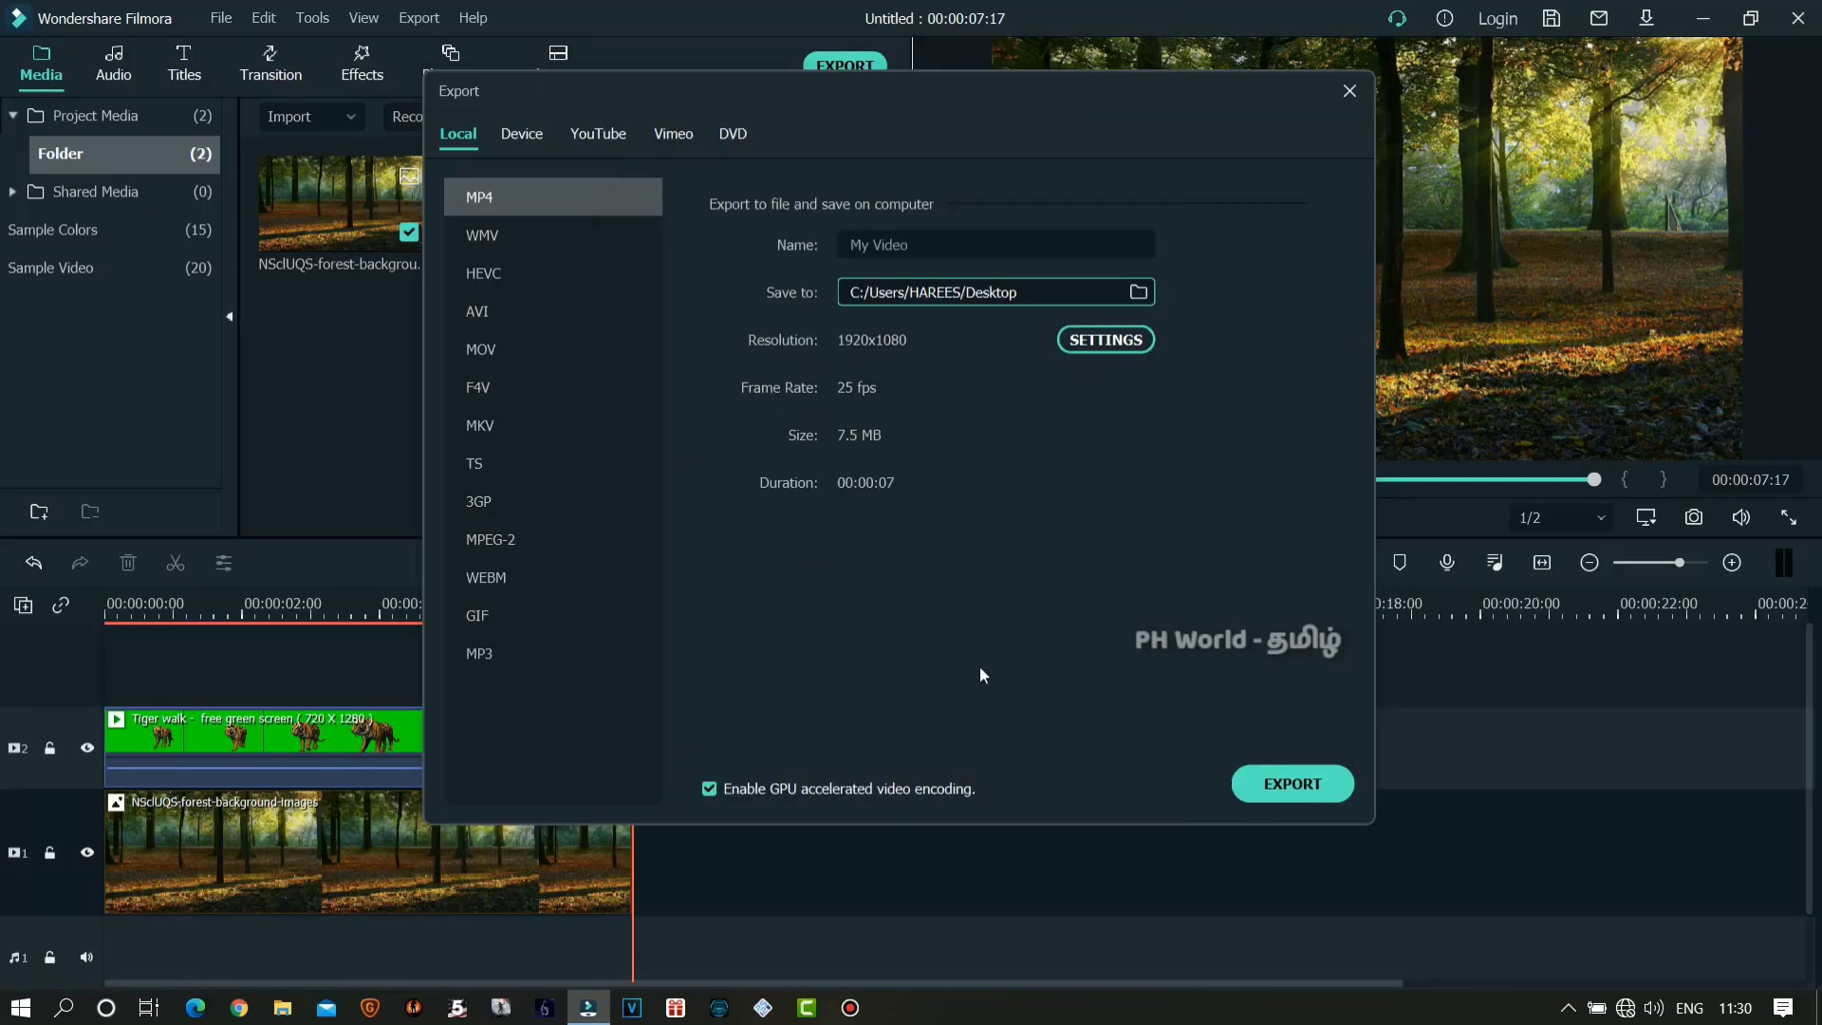
pyautogui.click(1268, 790)
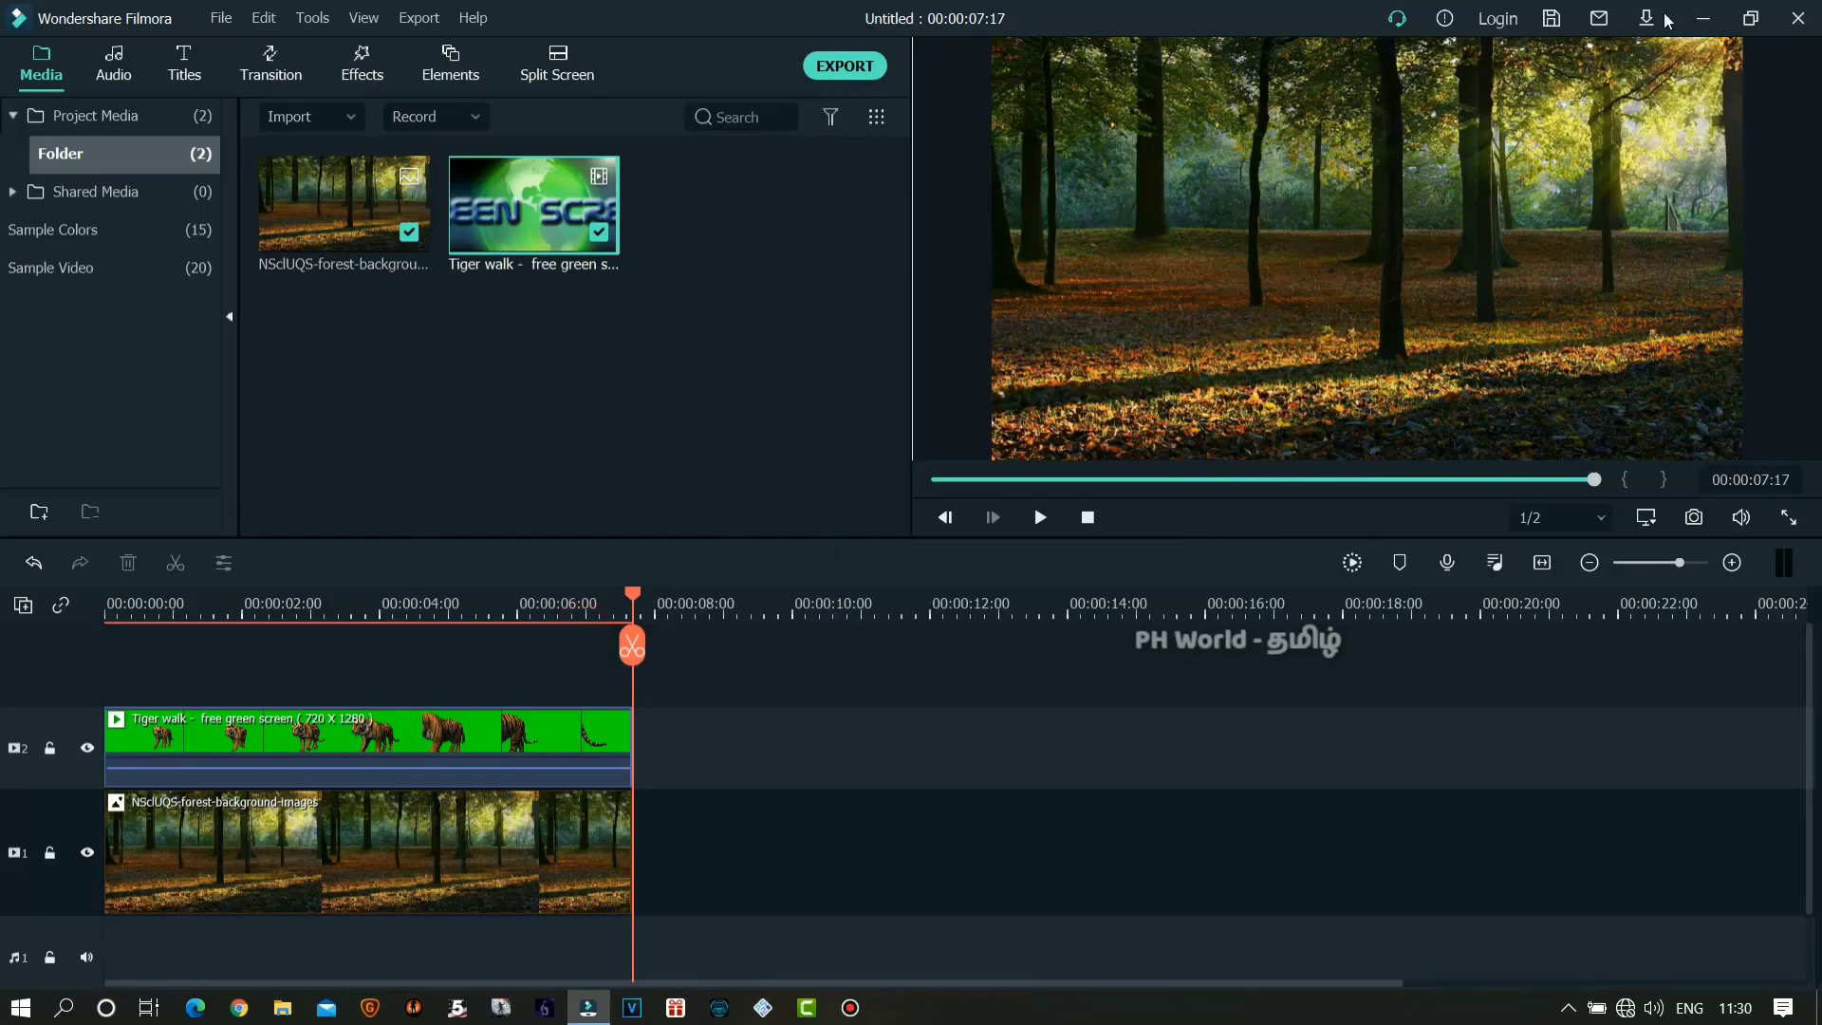
# - Play the exported My Video file from the desktop in PotPlayer, close the player and return to Filmora
pyautogui.click(1704, 18)
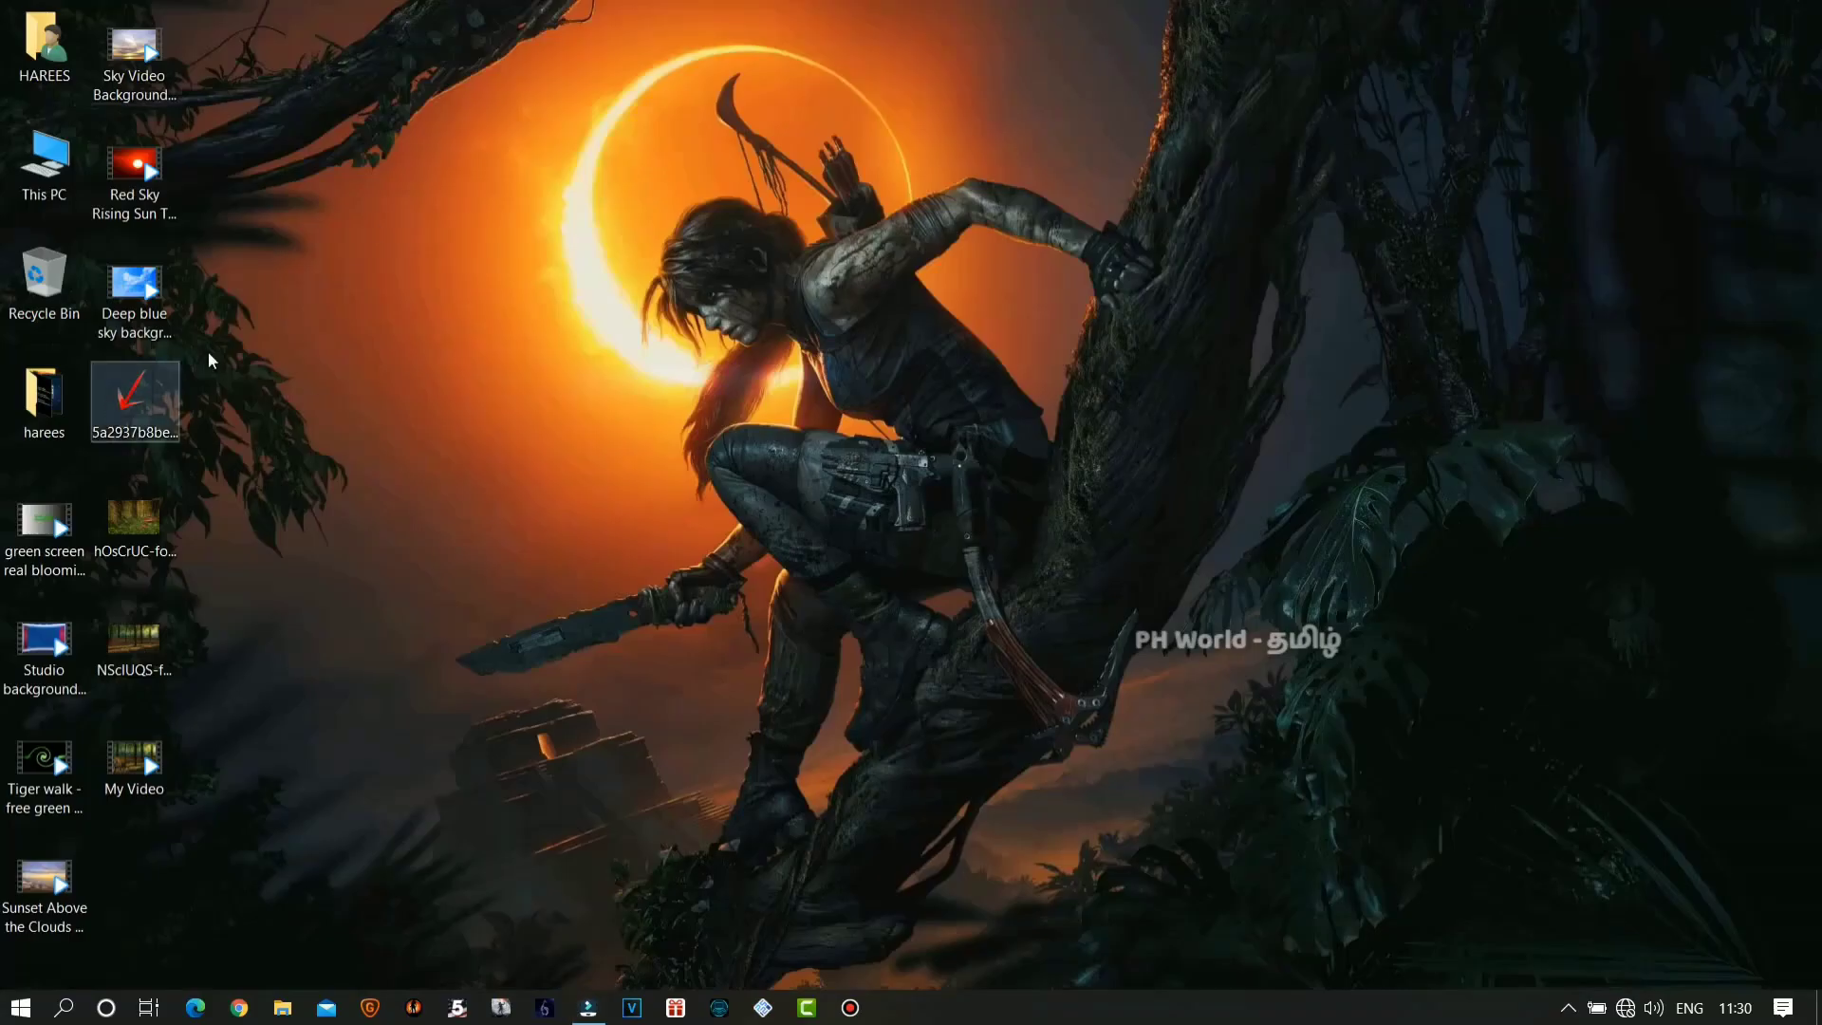
pyautogui.rightClick(429, 167)
pyautogui.click(485, 272)
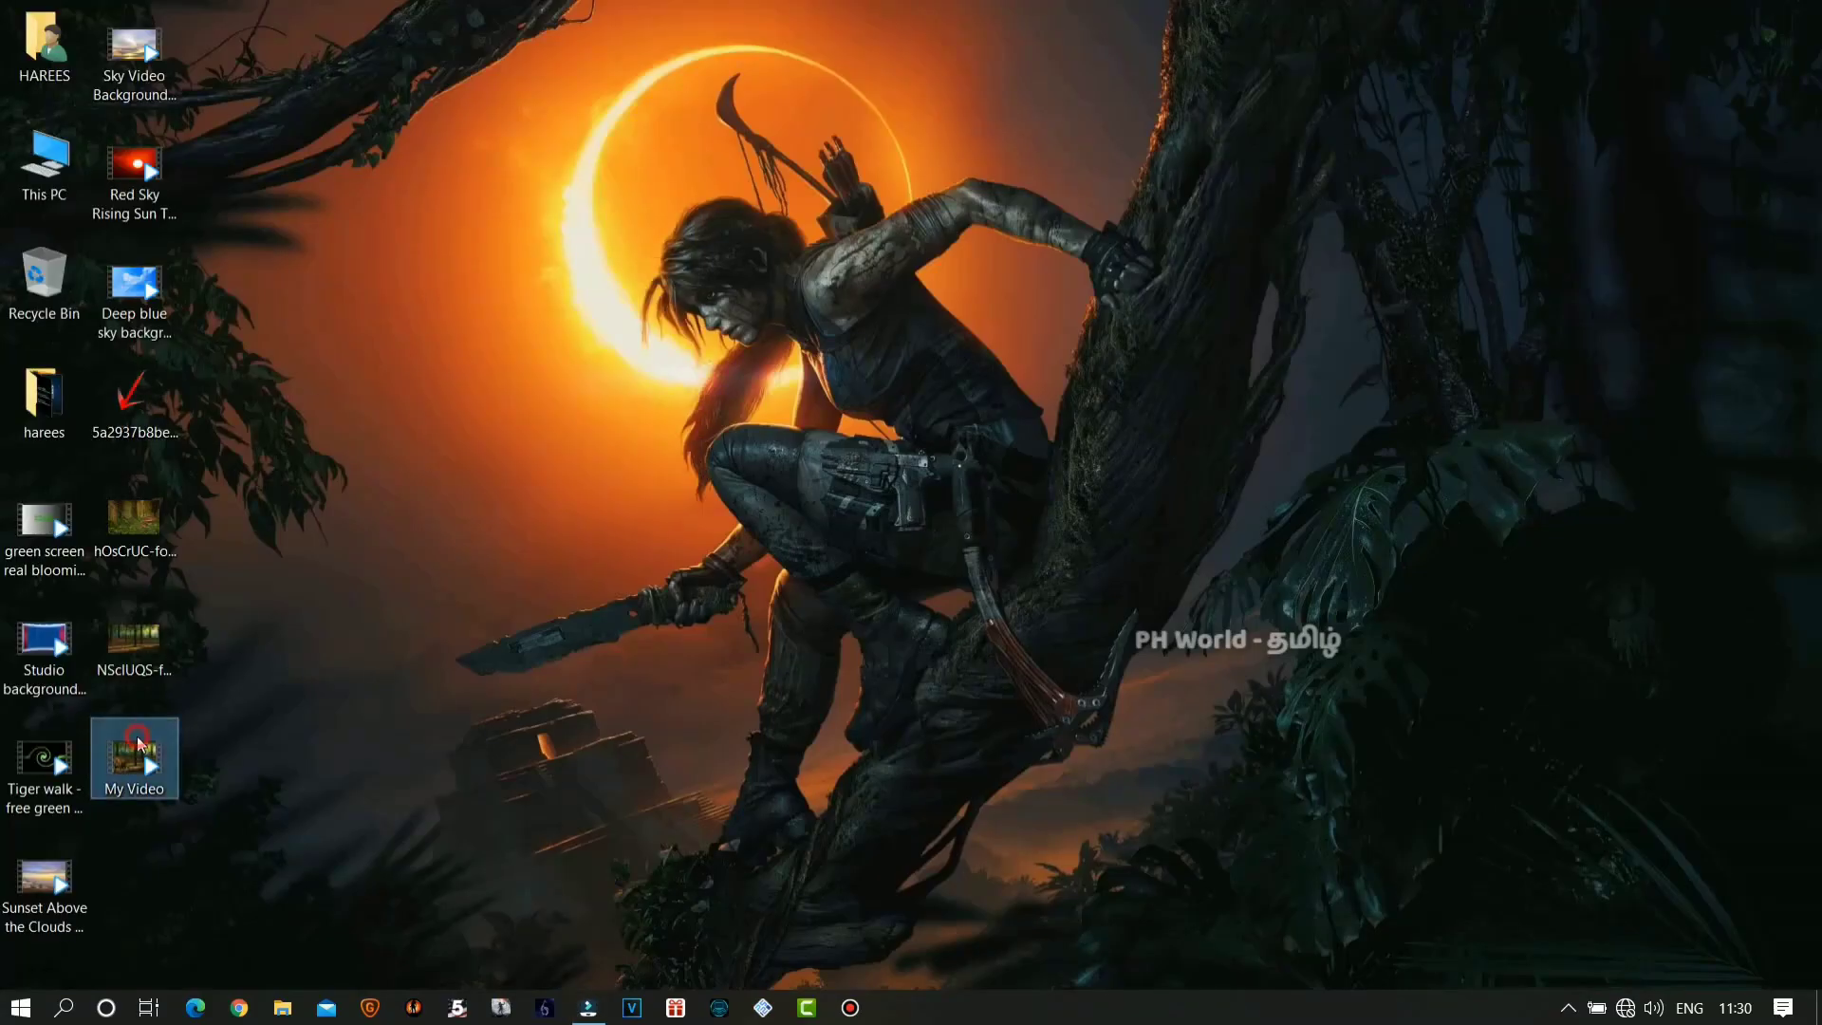
pyautogui.doubleClick(133, 740)
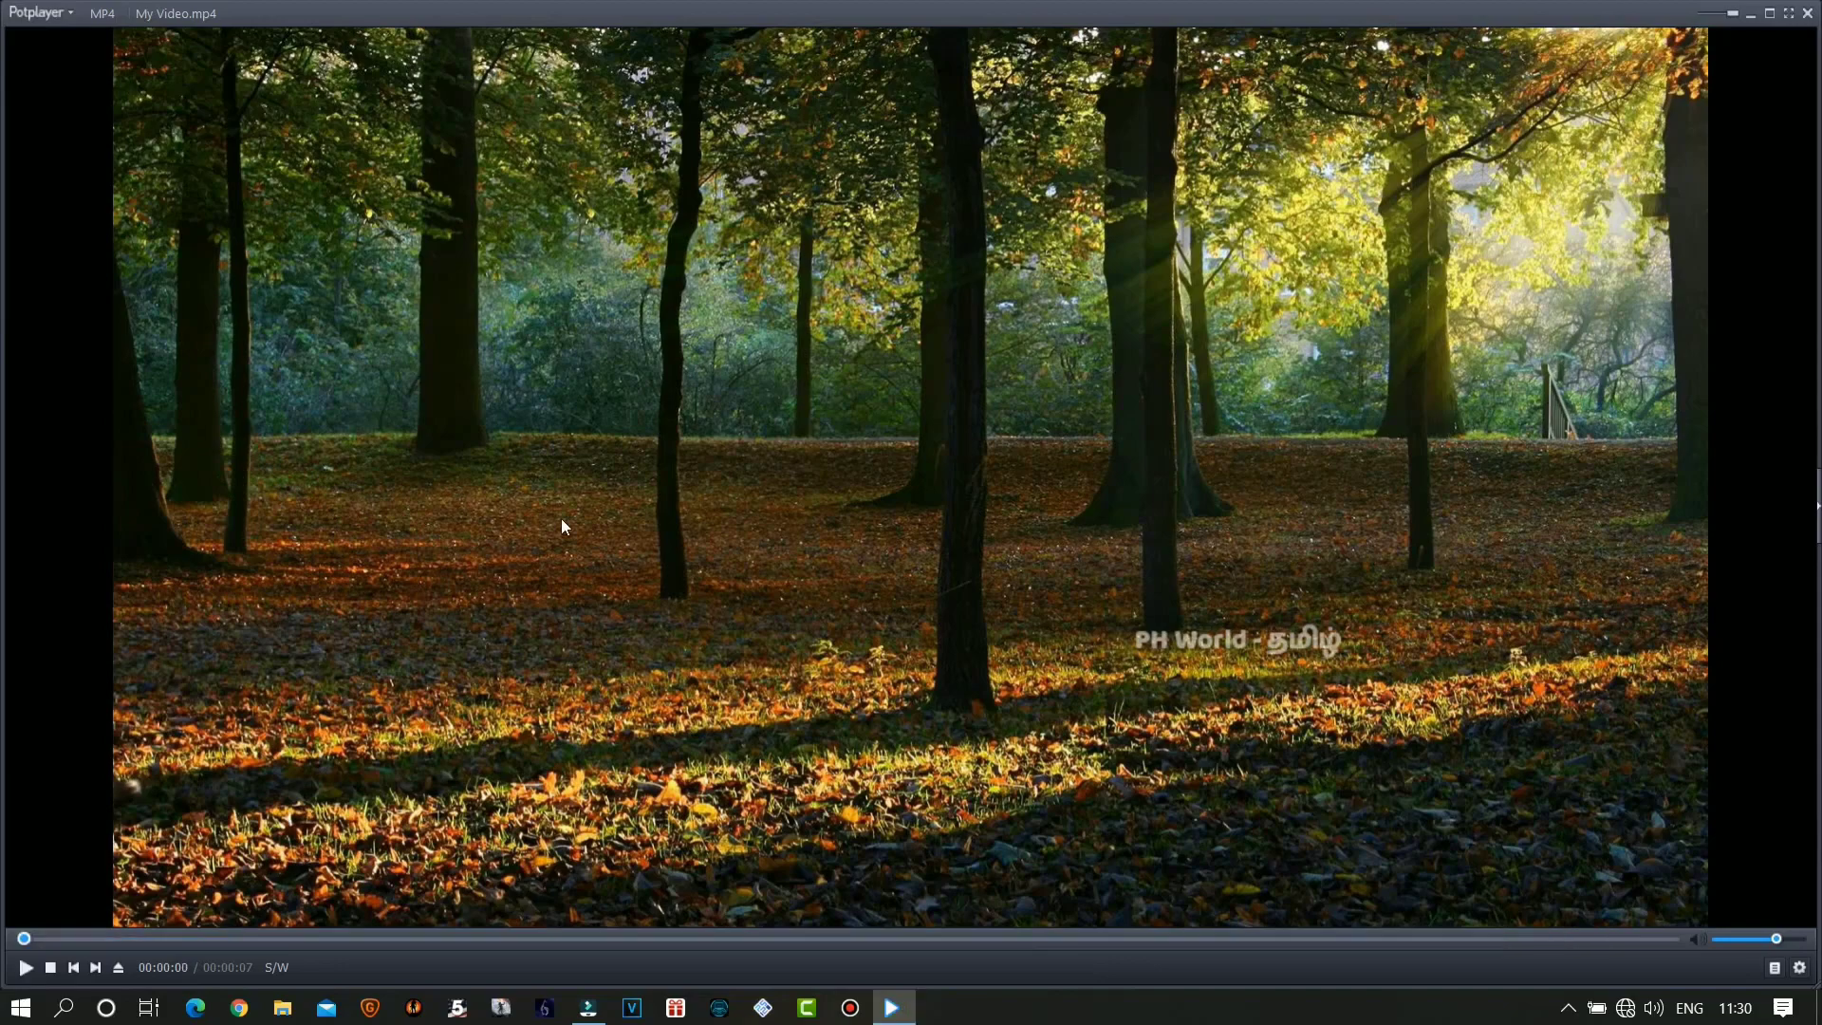
pyautogui.click(1803, 14)
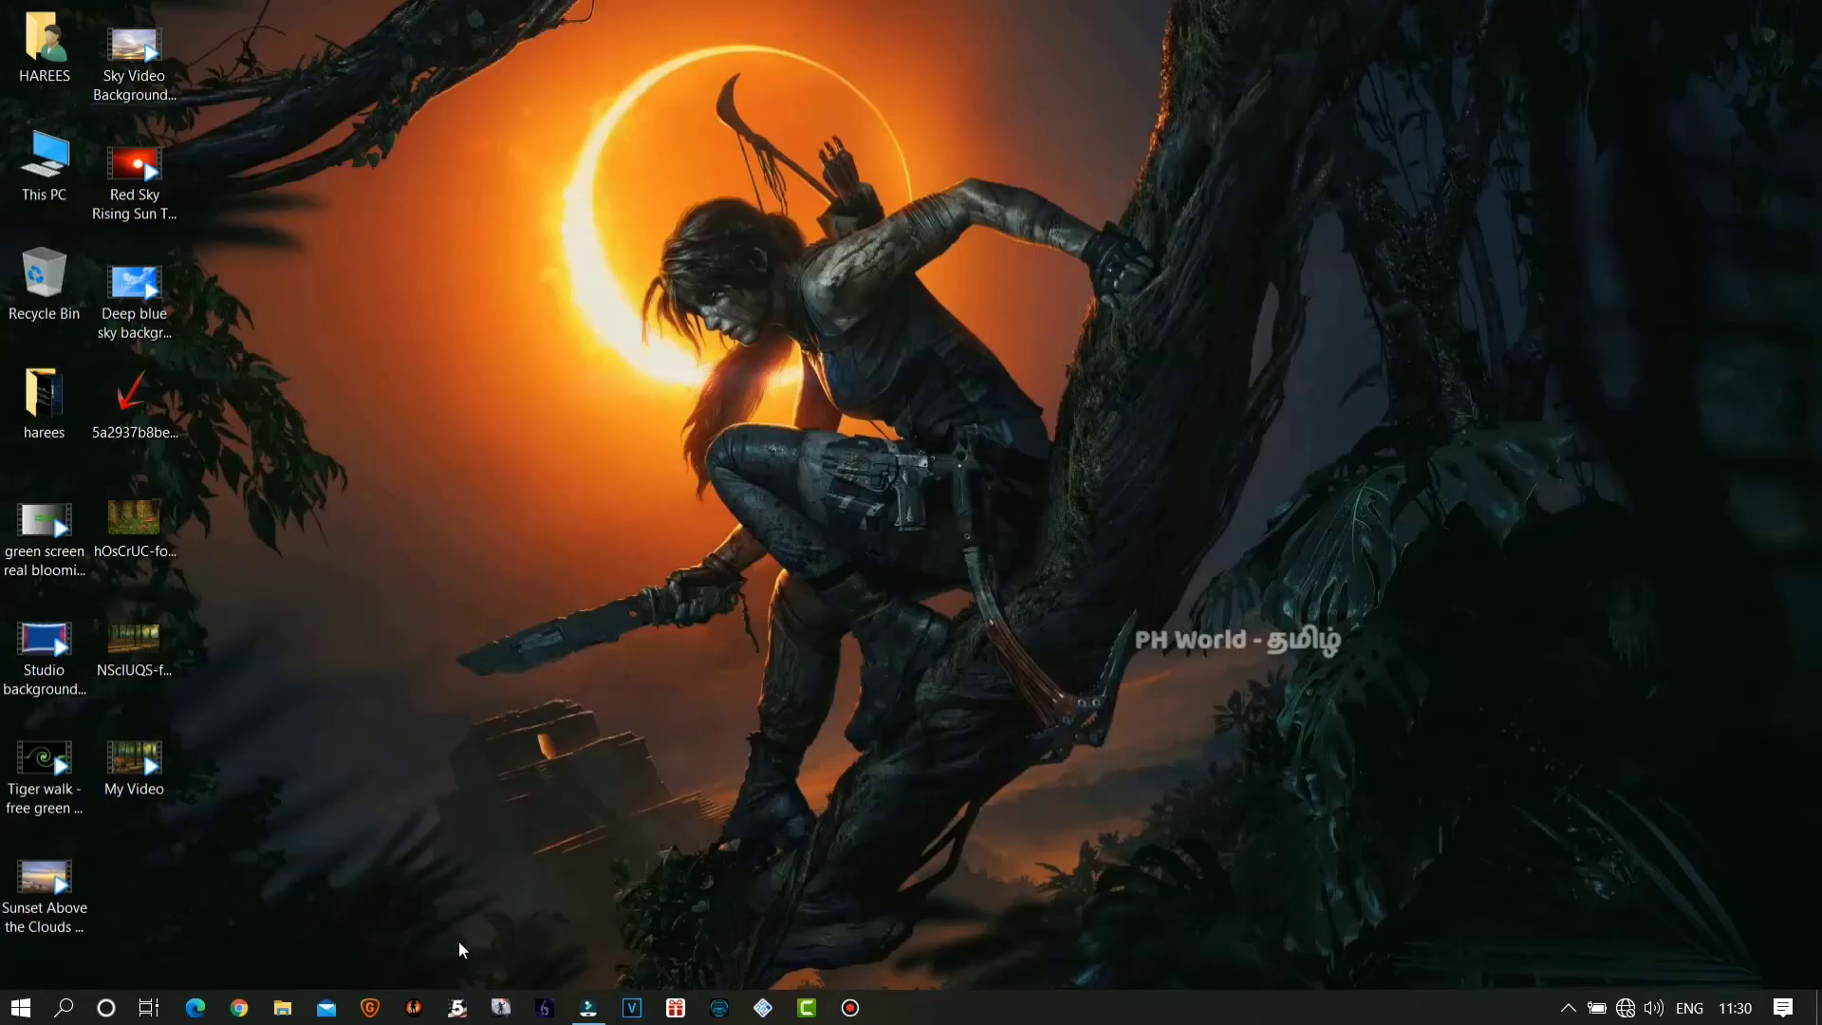
pyautogui.click(588, 1008)
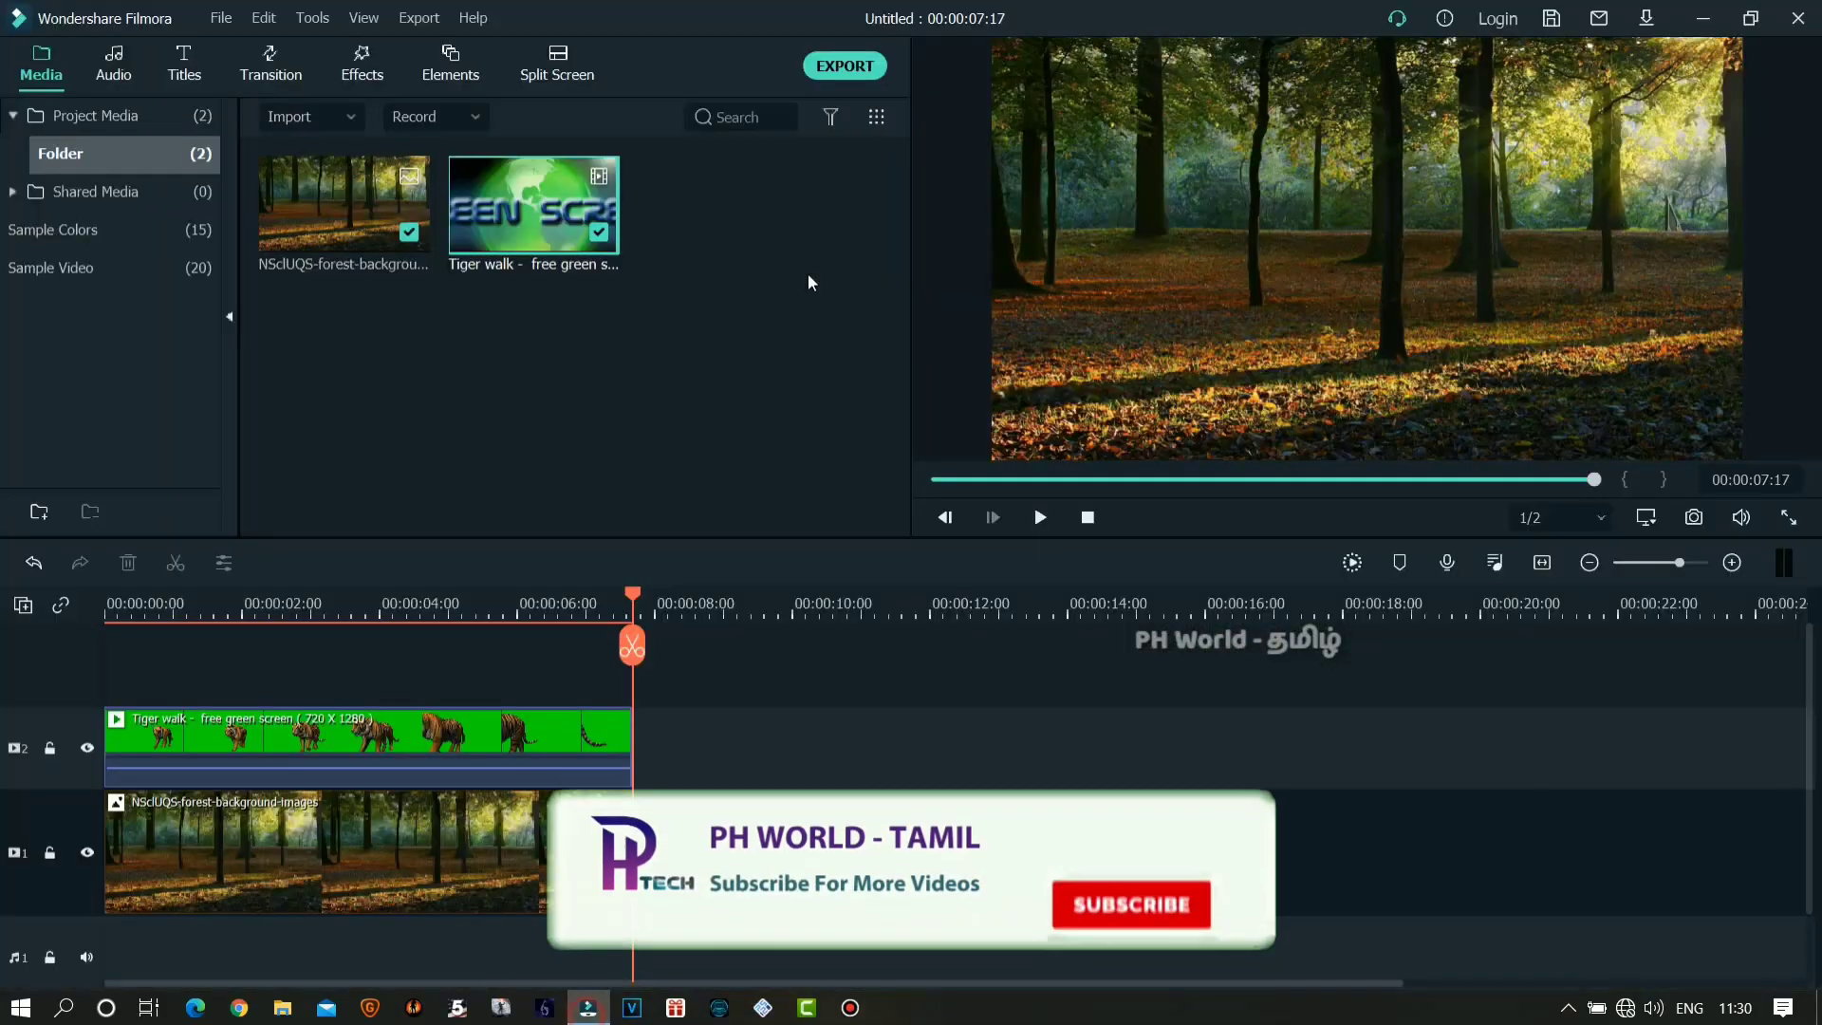
pyautogui.click(265, 19)
pyautogui.moveTo(223, 13)
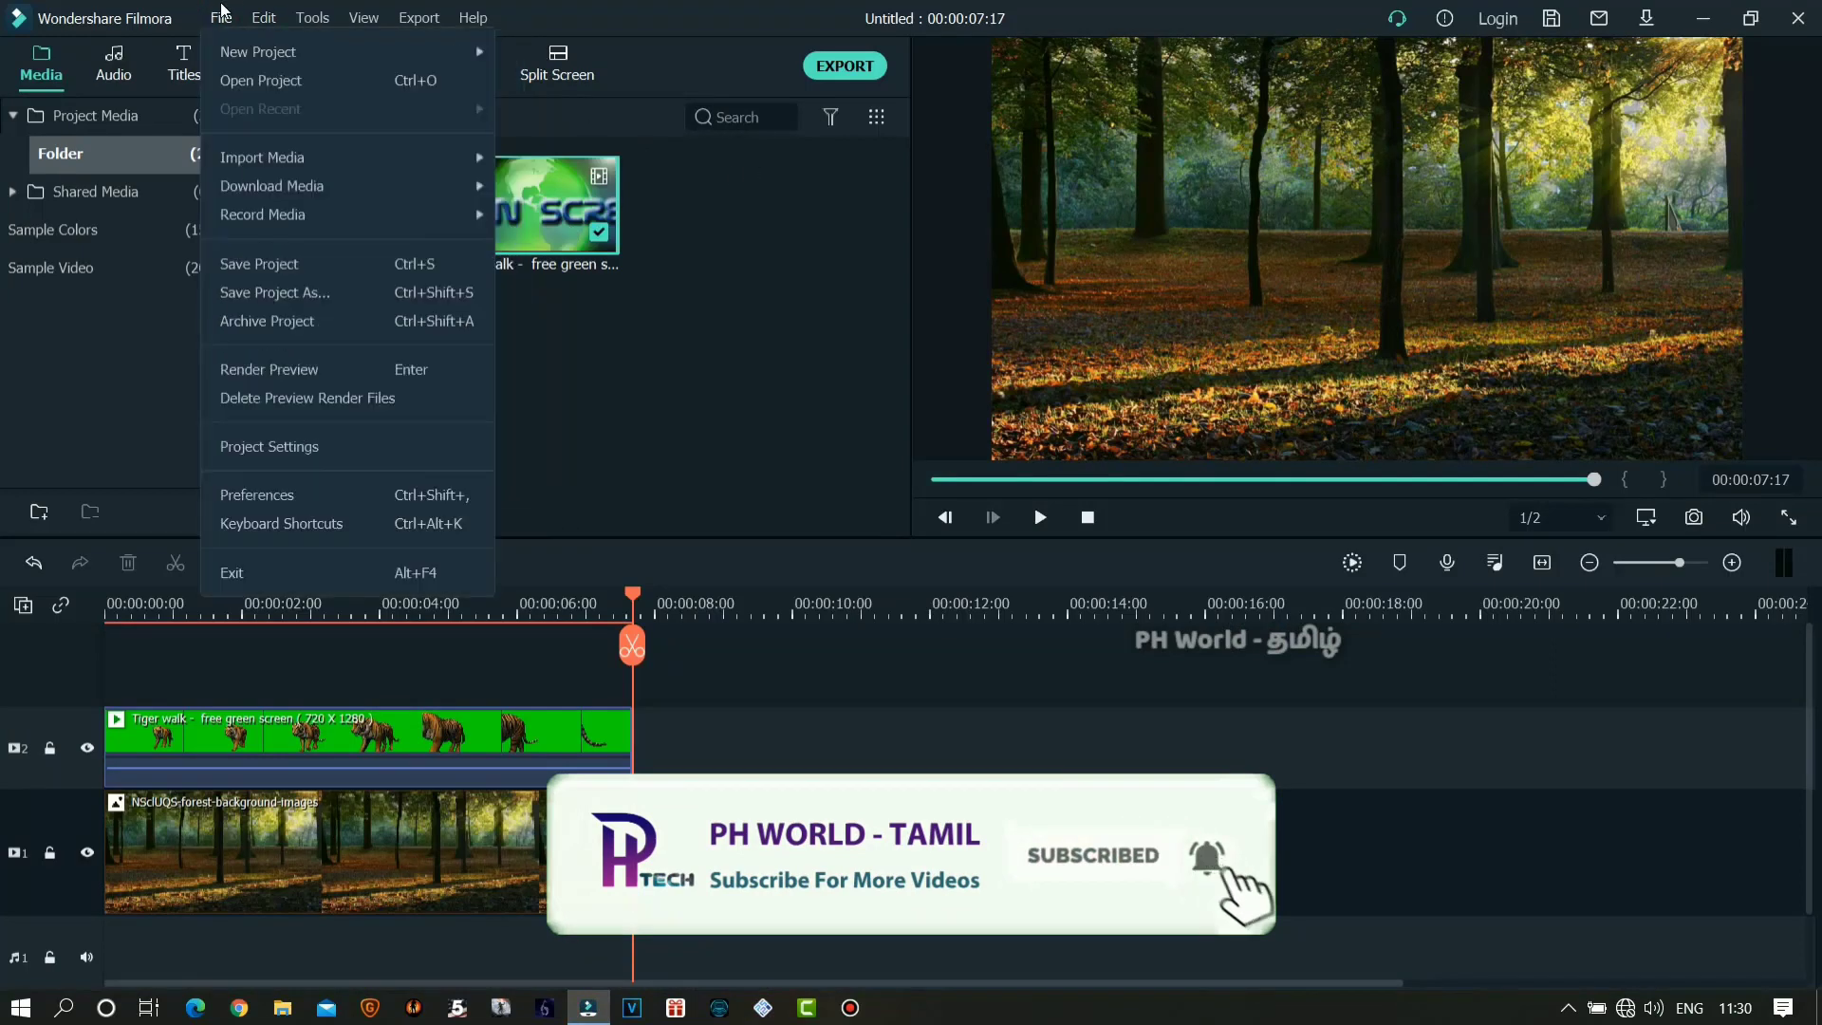